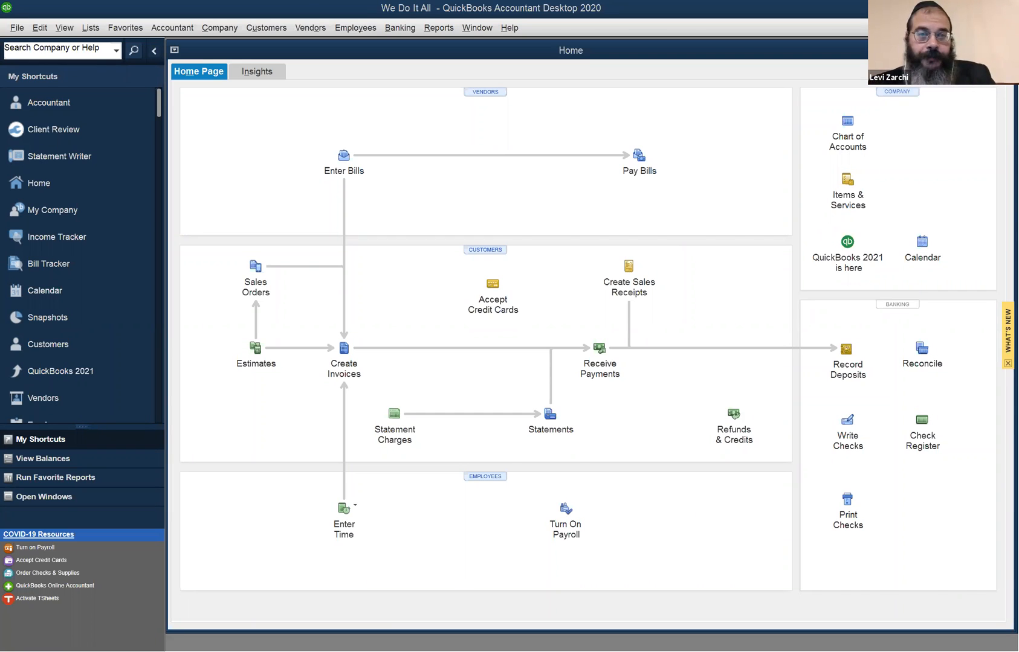
- Open the Vendor Center
{"action": "left_click", "coordinate": [321, 24]}
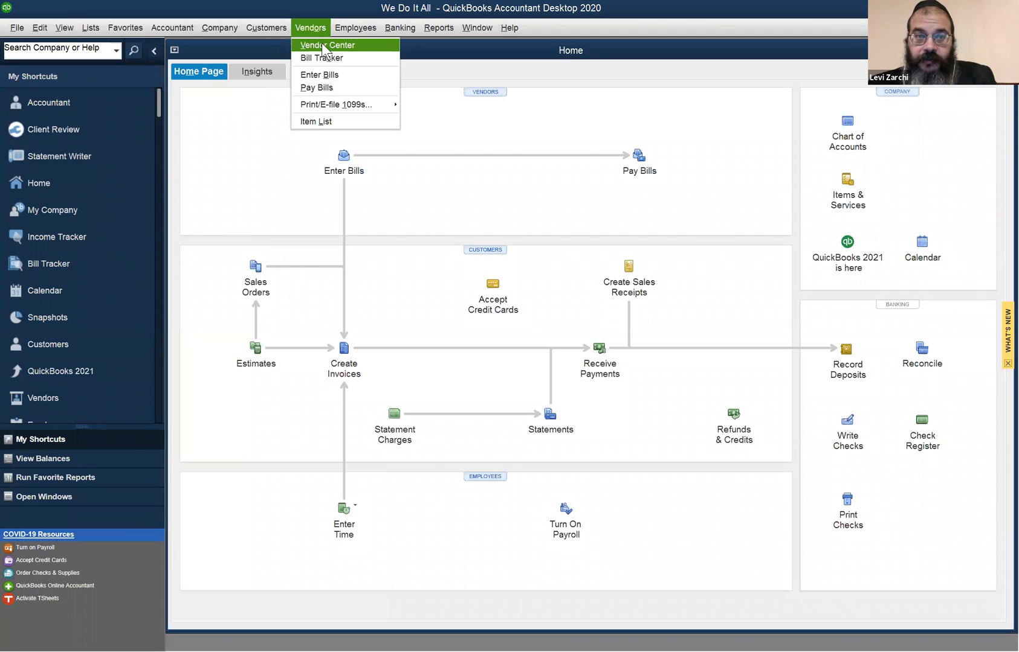
{"action": "left_click", "coordinate": [329, 43]}
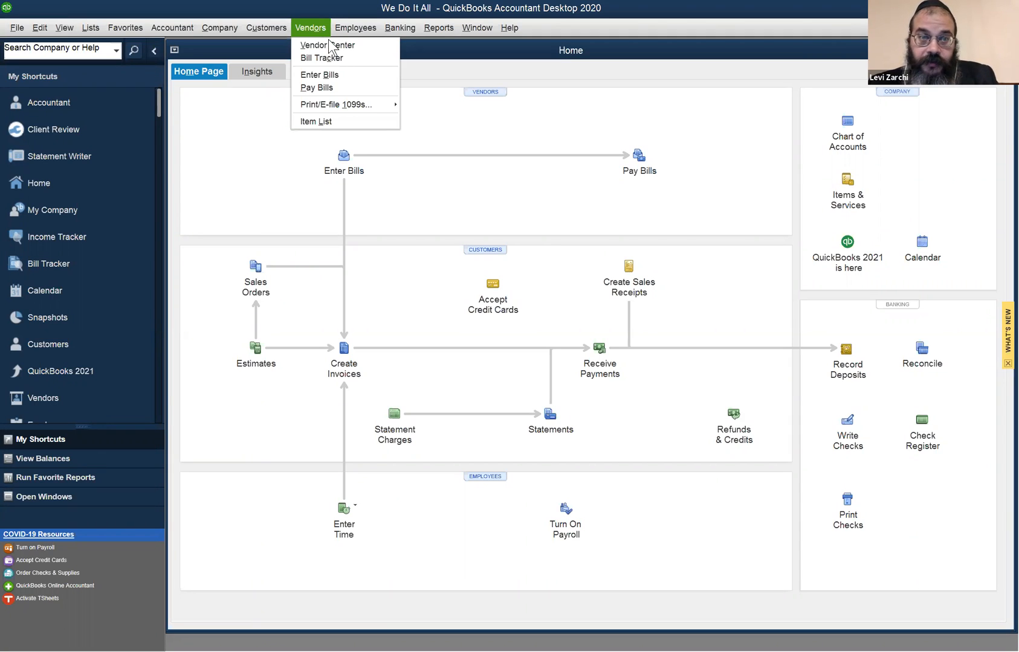
{"action": "left_click", "coordinate": [319, 42]}
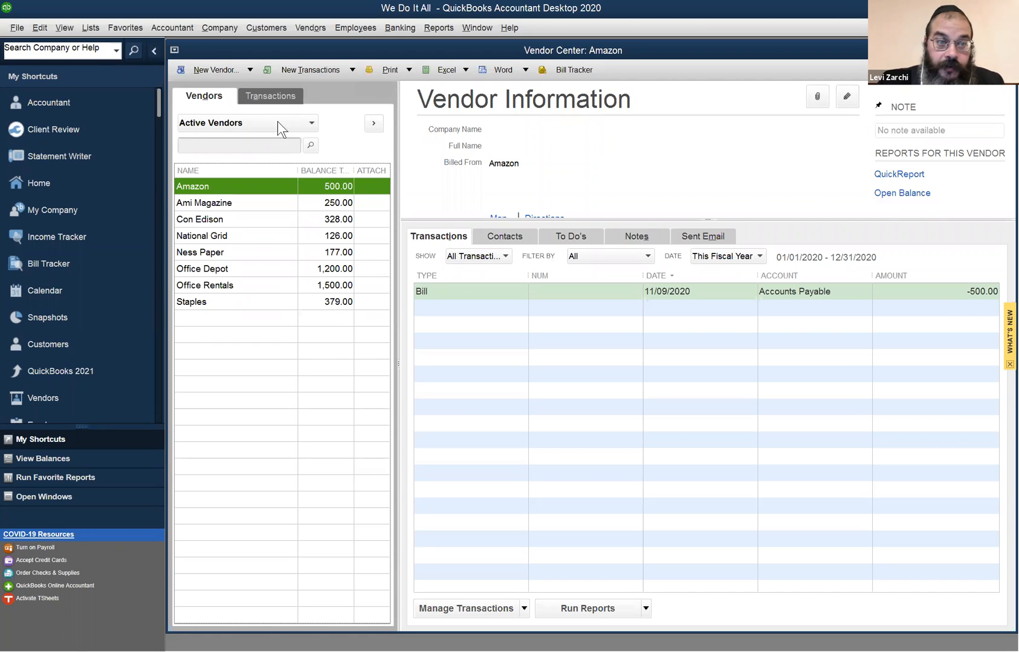
- Review the transactions of Con Edison, National Grid, Office Depot, Office Rentals, Staples and Amazon in the Vendor Center
{"action": "left_click", "coordinate": [281, 220]}
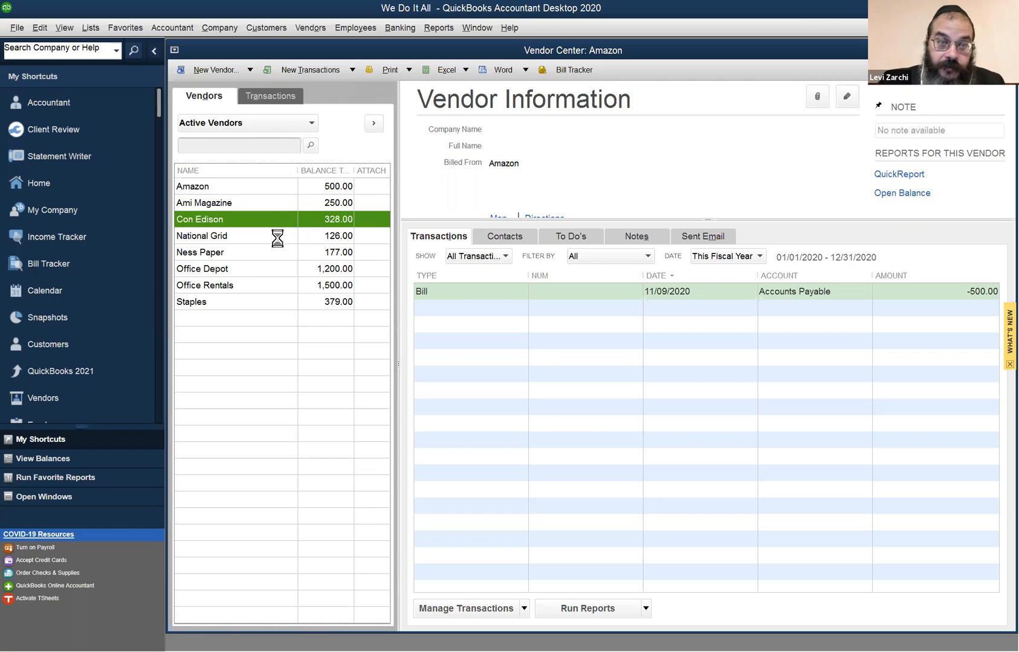
{"action": "left_click", "coordinate": [284, 233]}
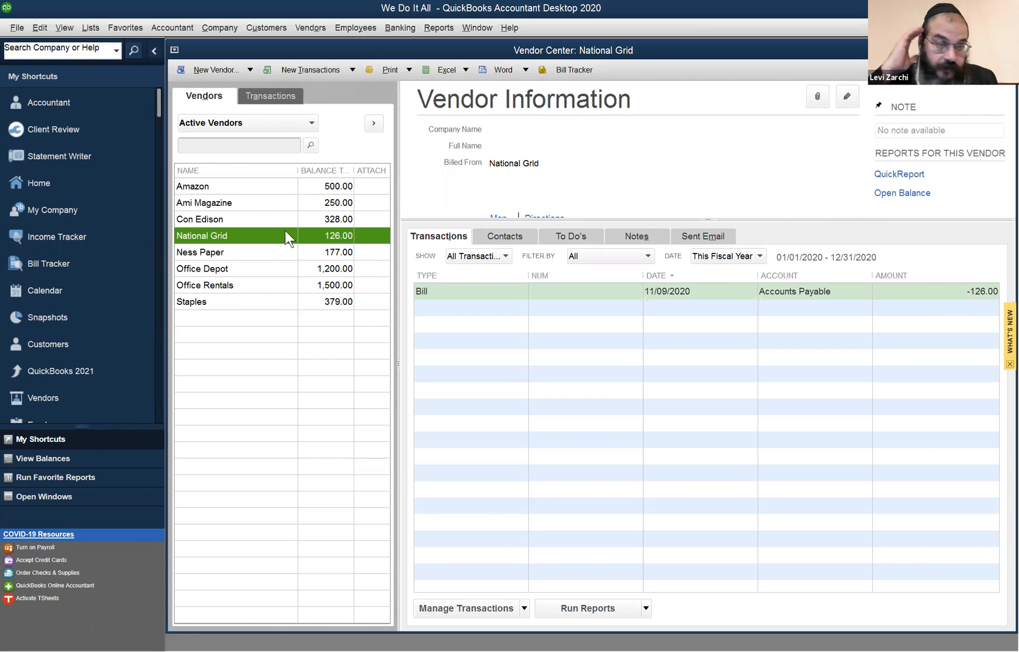
{"action": "left_click", "coordinate": [274, 270]}
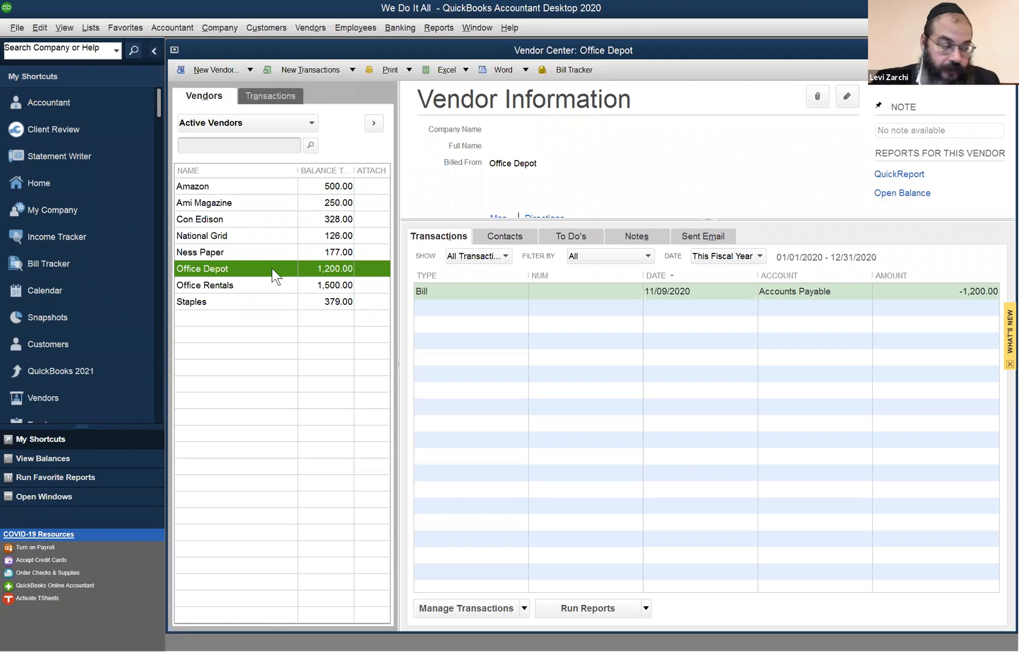
{"action": "left_click", "coordinate": [271, 285]}
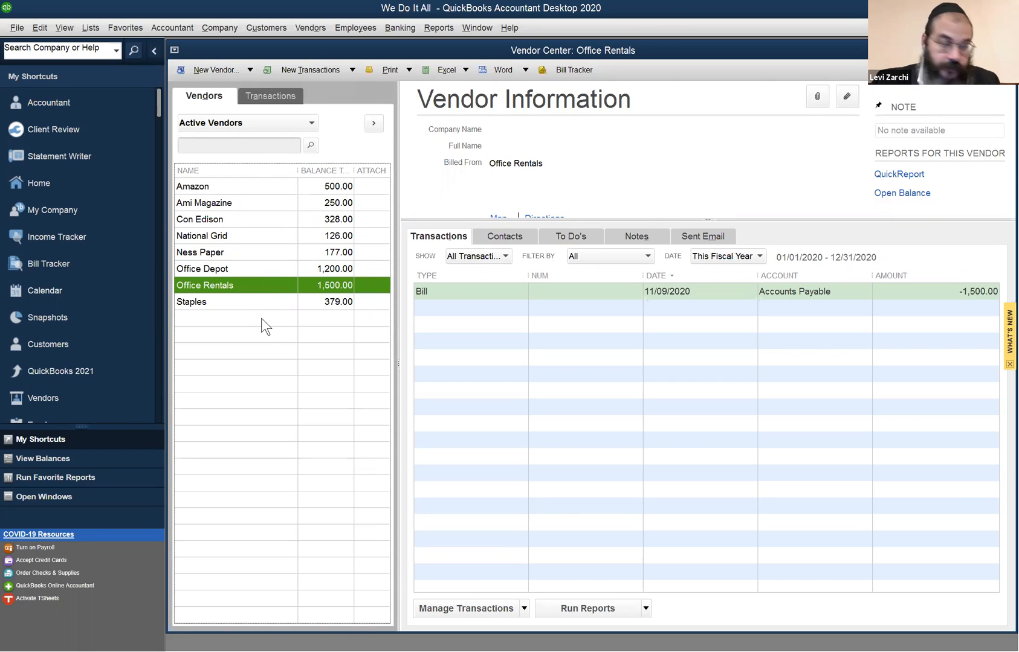
{"action": "left_click", "coordinate": [268, 300]}
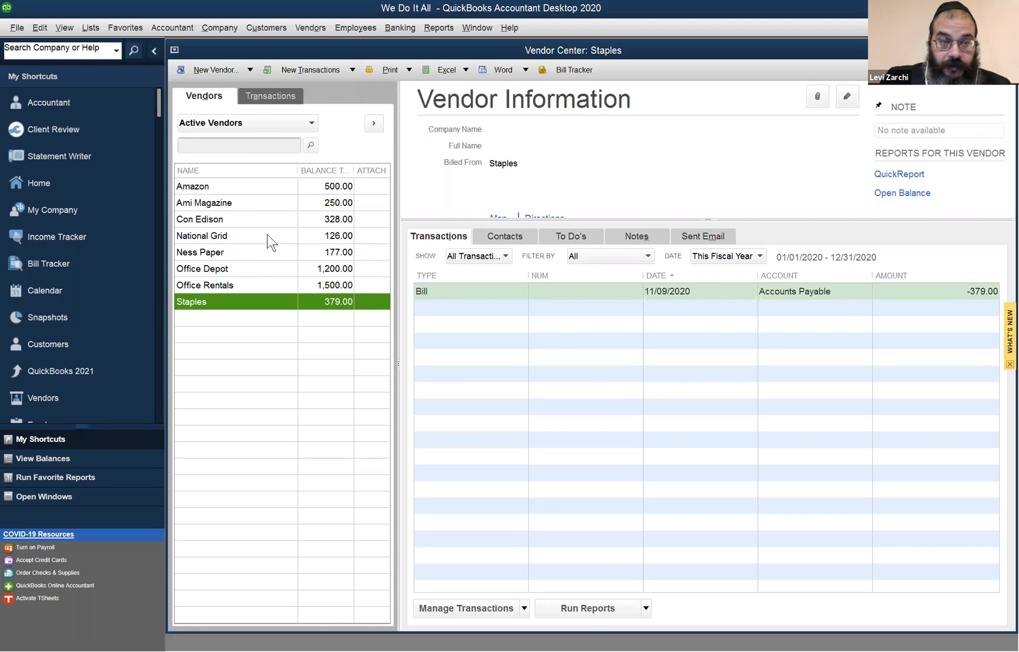
{"action": "left_click", "coordinate": [251, 188]}
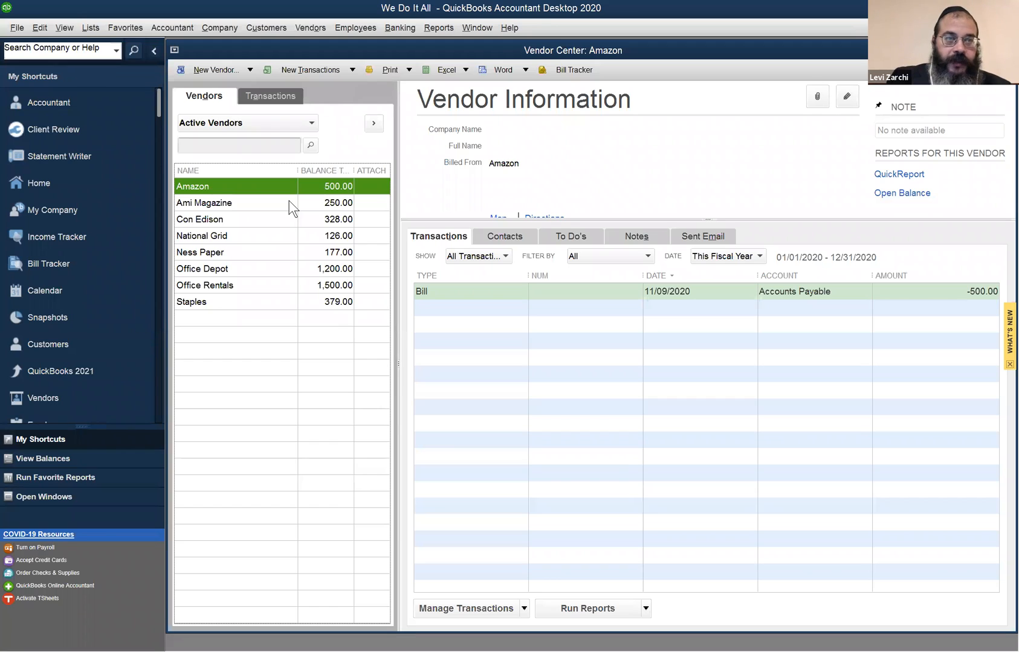
- View the service items and their prices in the Item List, and close the list
{"action": "left_click", "coordinate": [91, 28]}
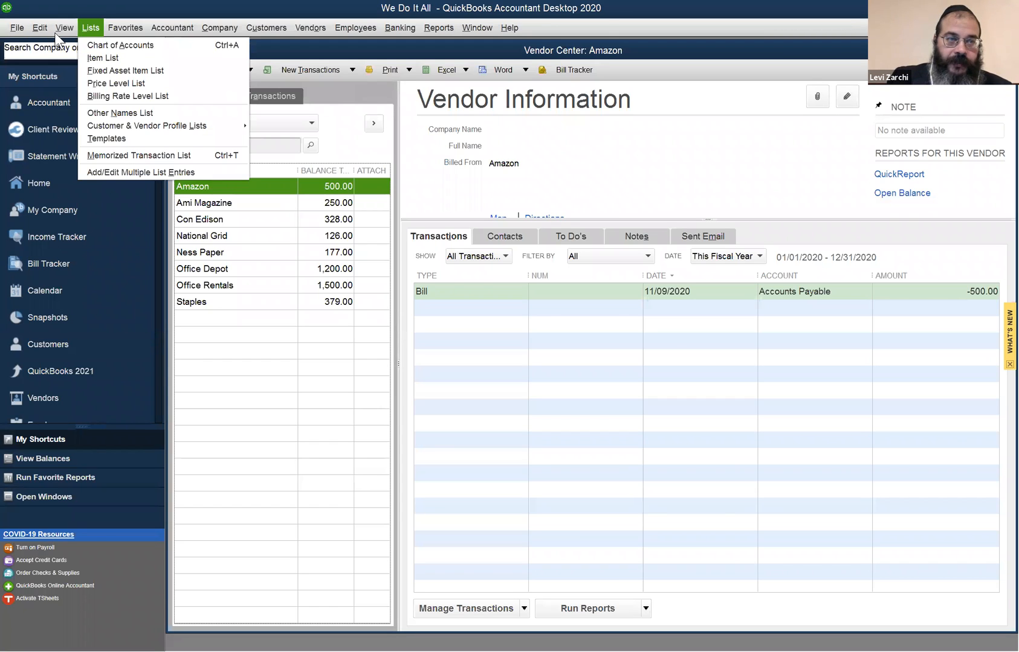
{"action": "left_click", "coordinate": [94, 58]}
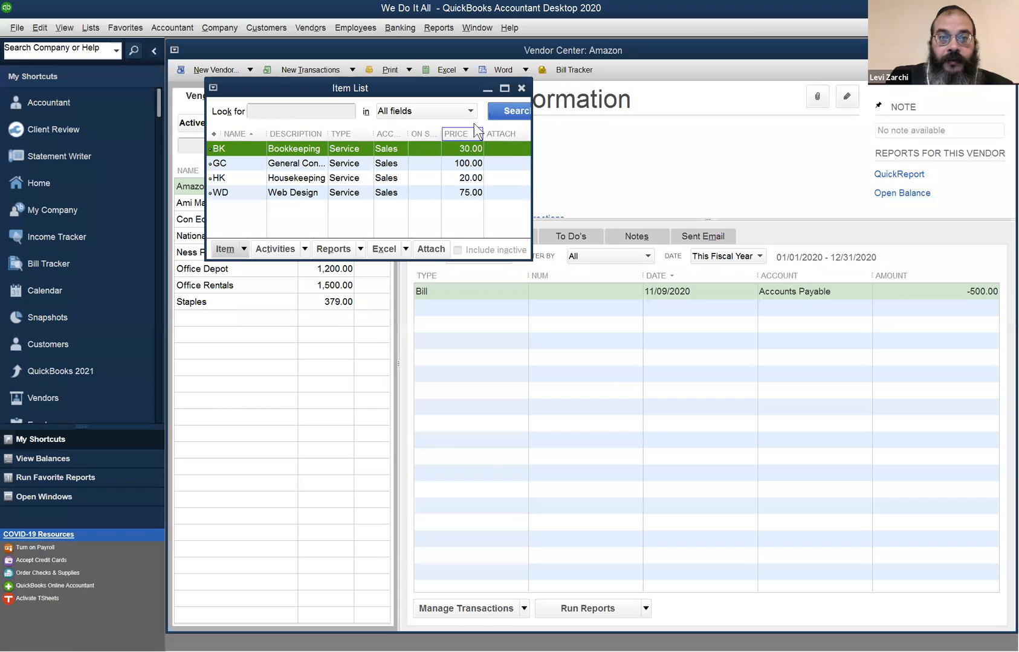
{"action": "left_click", "coordinate": [521, 87]}
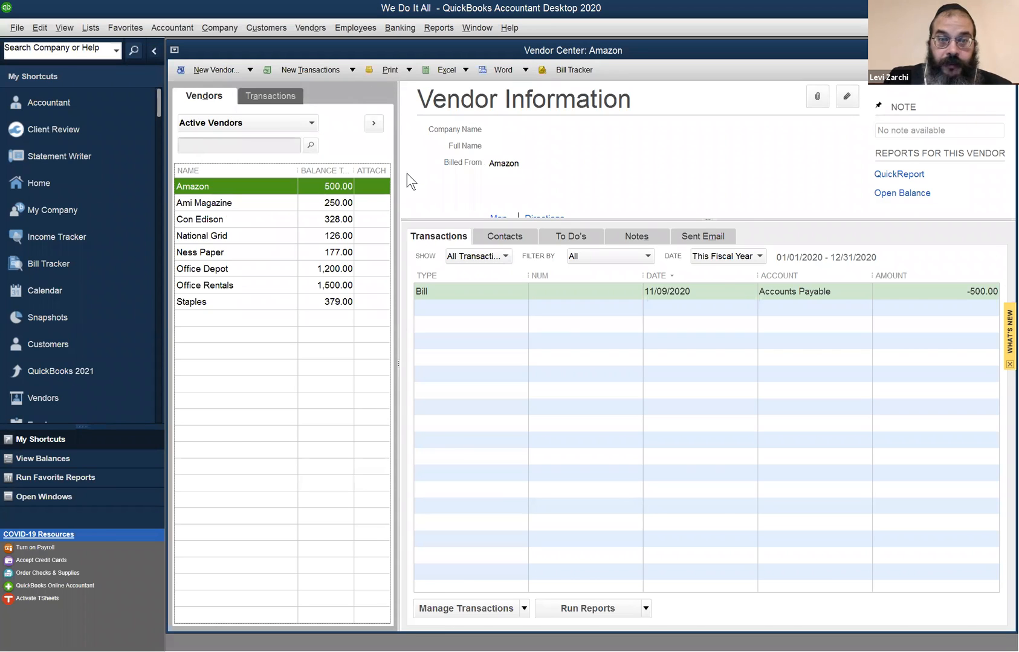
{"action": "left_click", "coordinate": [655, 307]}
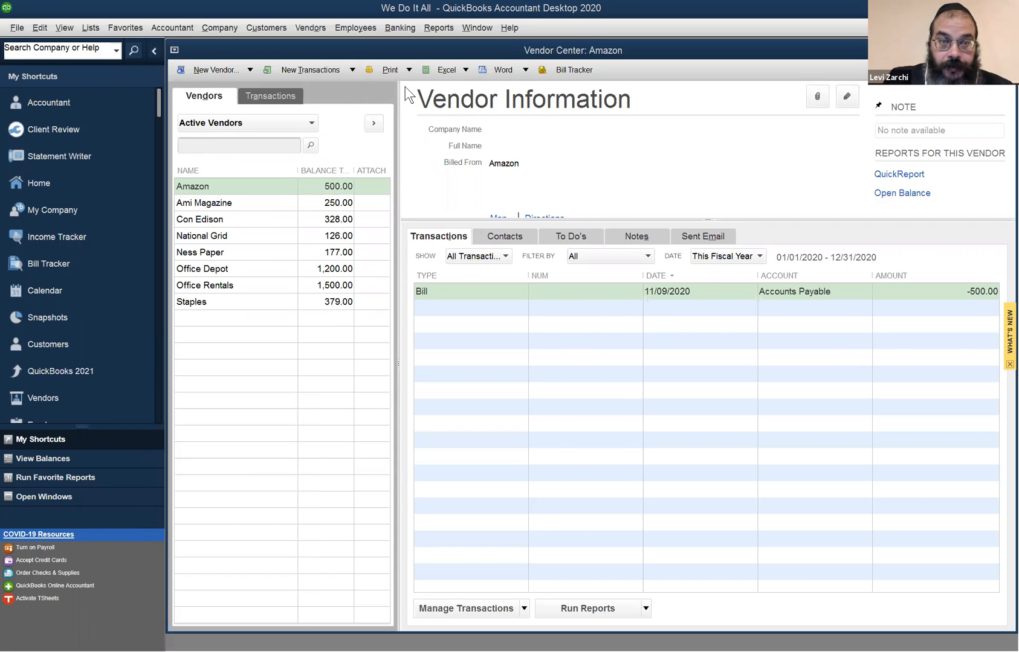
{"action": "left_click", "coordinate": [682, 64]}
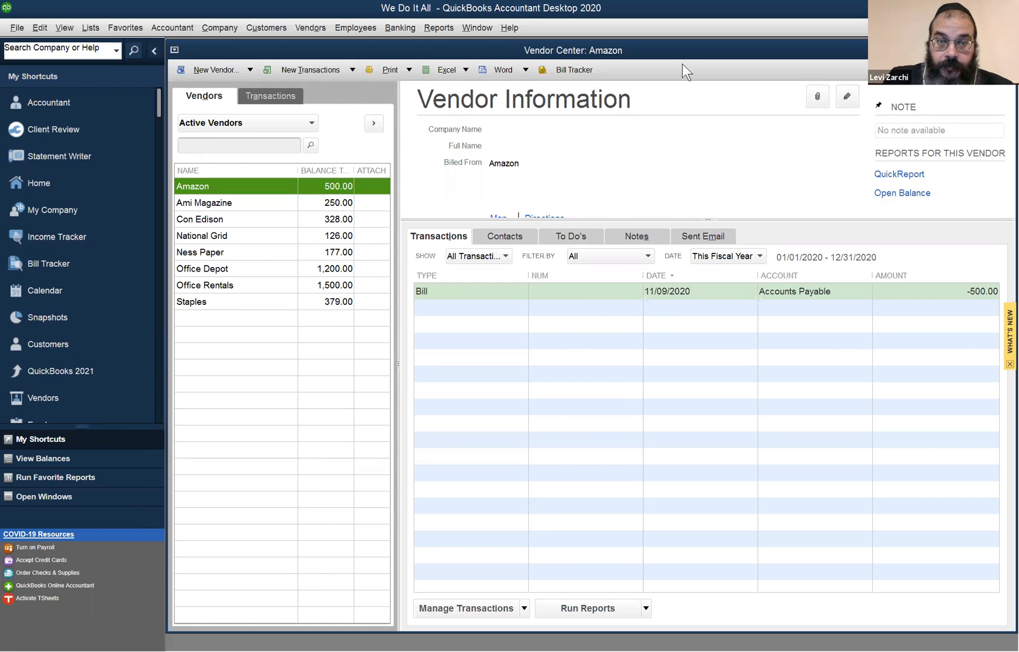
{"action": "left_click", "coordinate": [411, 86]}
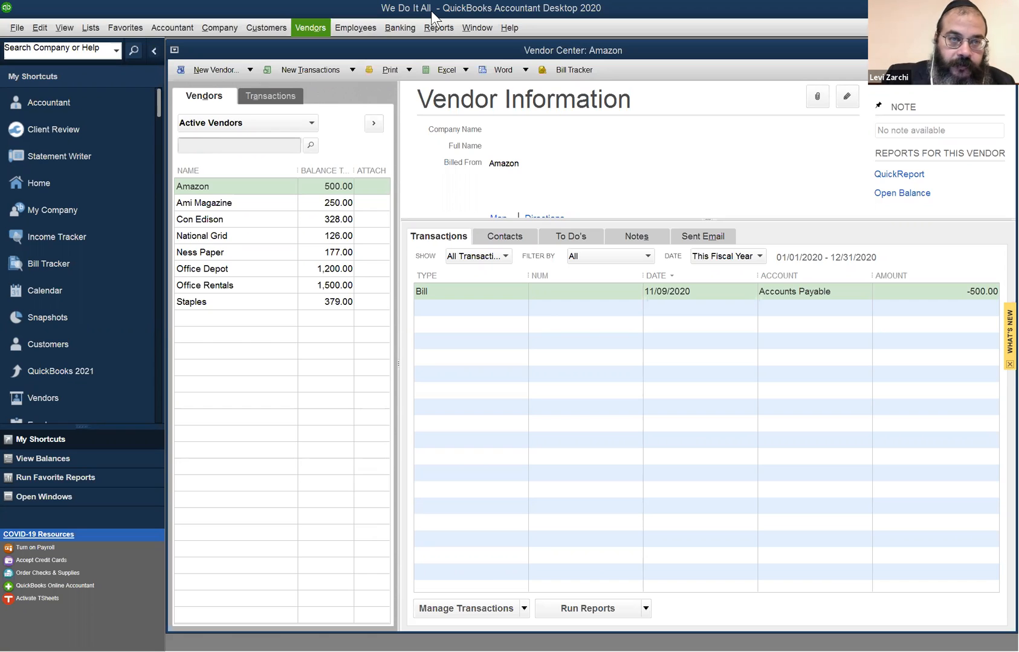
- Open the Pay Bills window and maximize it so all unpaid bills are listed
{"action": "key", "text": "alt+o"}
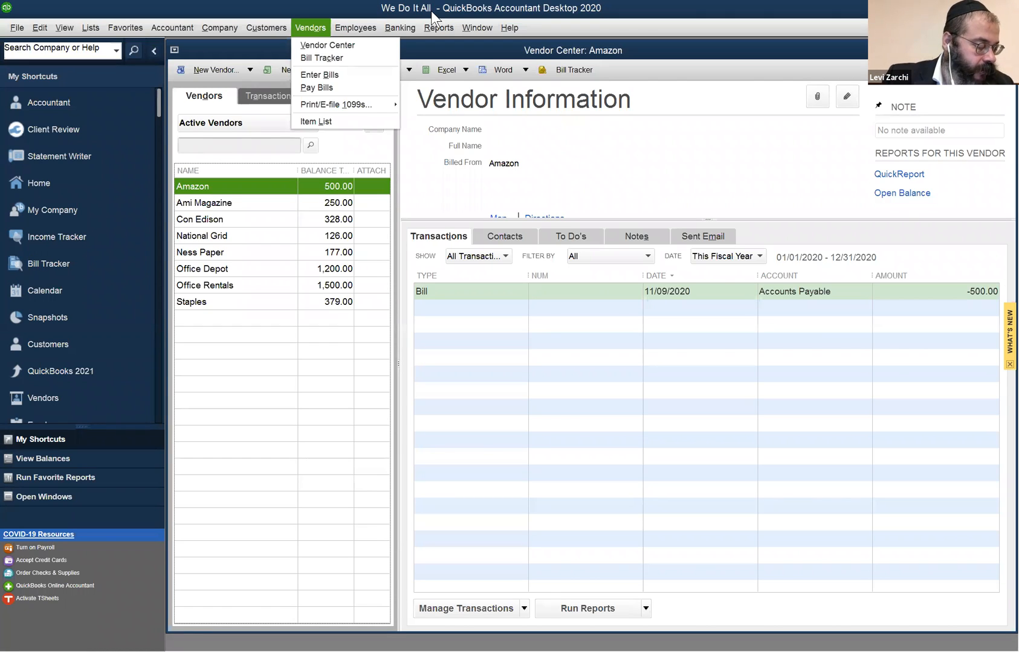
{"action": "key", "text": "Right"}
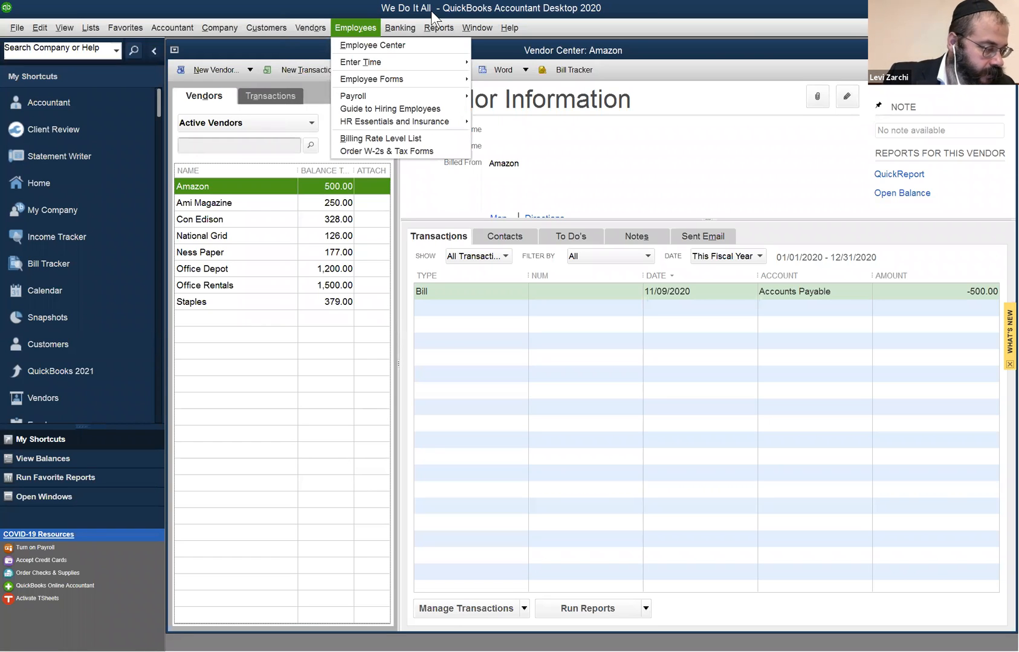
{"action": "key", "text": "Left"}
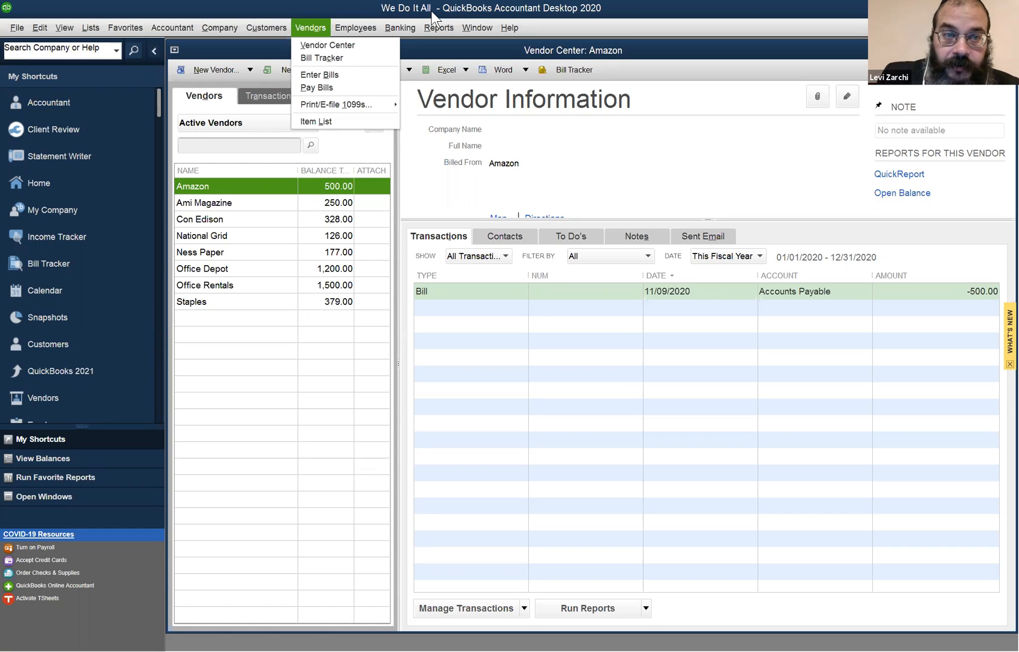
{"action": "left_click", "coordinate": [312, 90]}
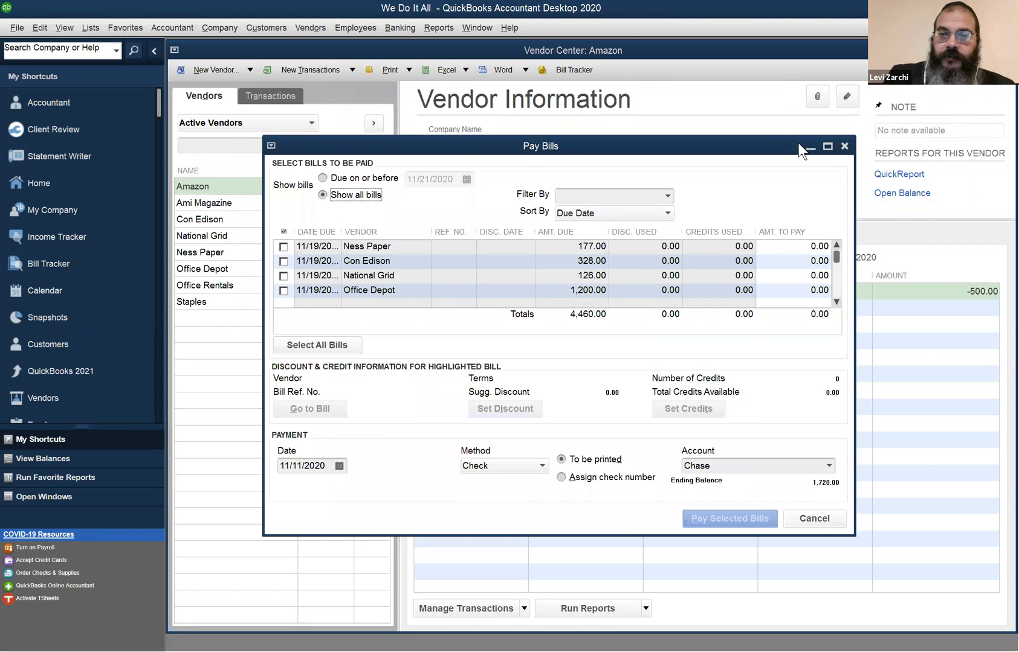
{"action": "left_click", "coordinate": [827, 148]}
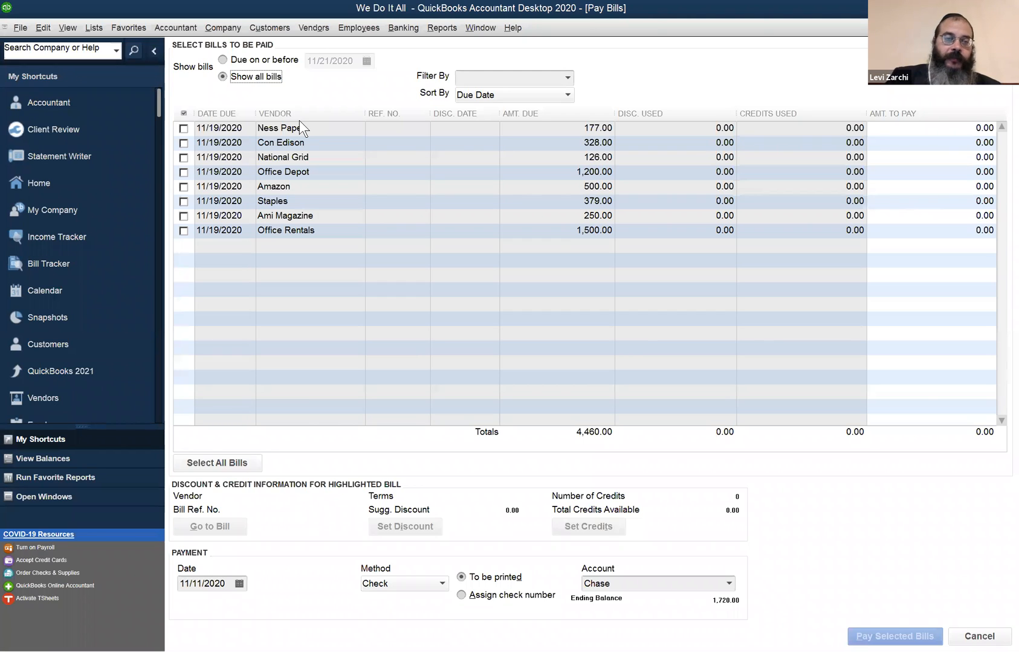
- Mark the Ness Paper bill for payment
{"action": "left_click", "coordinate": [184, 128]}
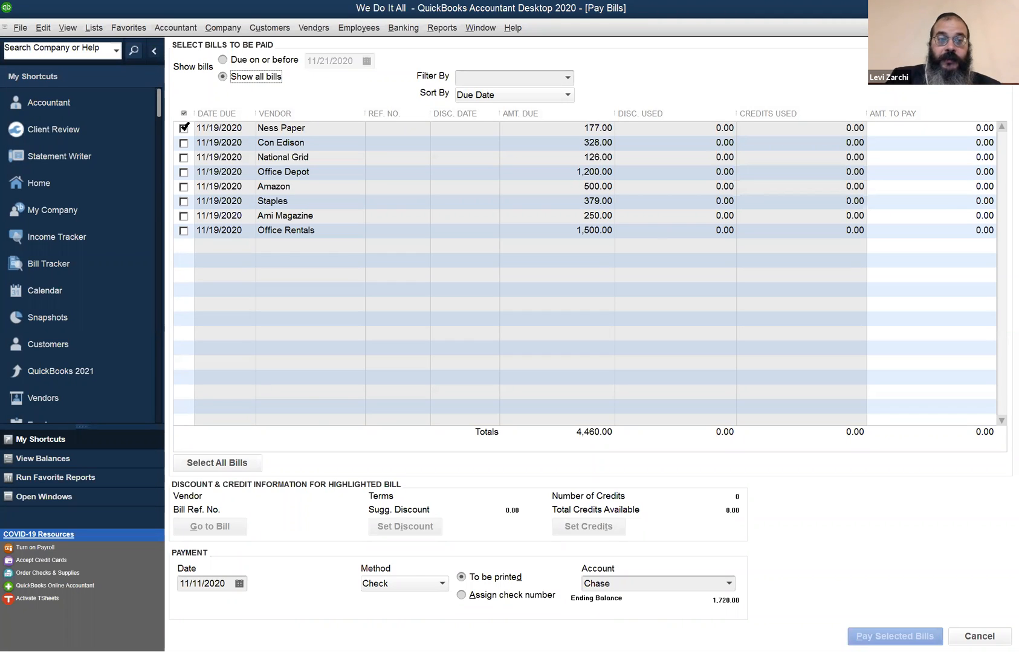
{"action": "left_click", "coordinate": [183, 127]}
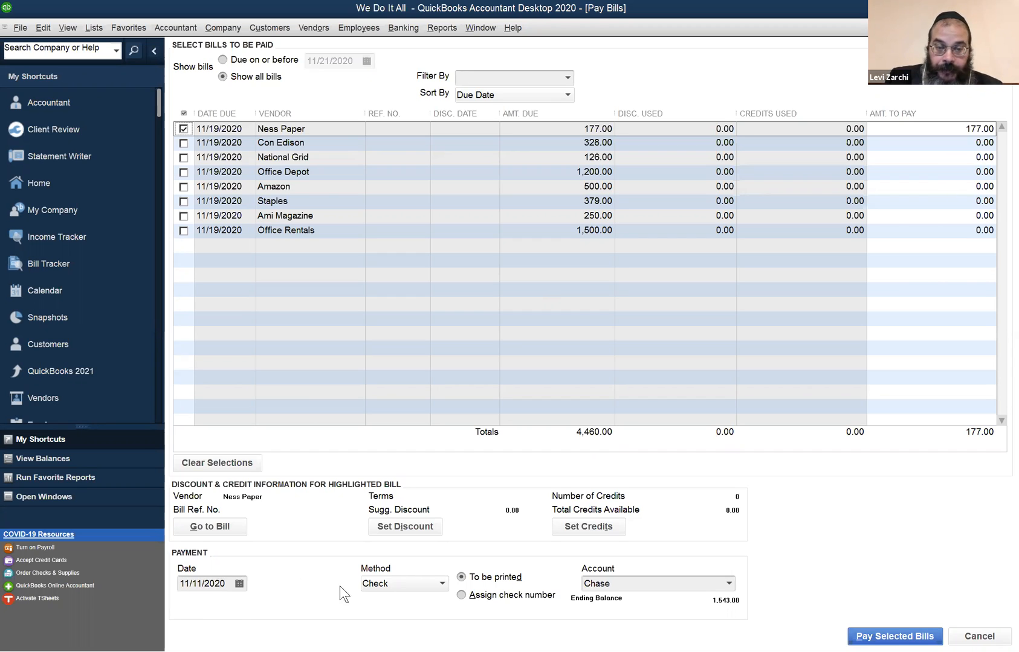
{"action": "left_click", "coordinate": [402, 585]}
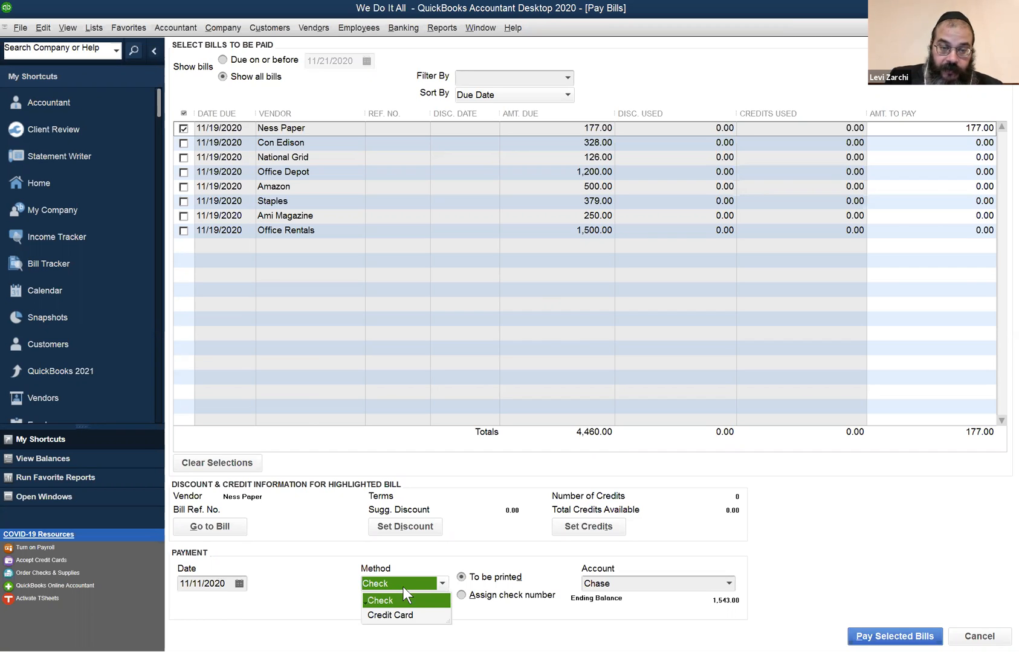
{"action": "left_click", "coordinate": [388, 615]}
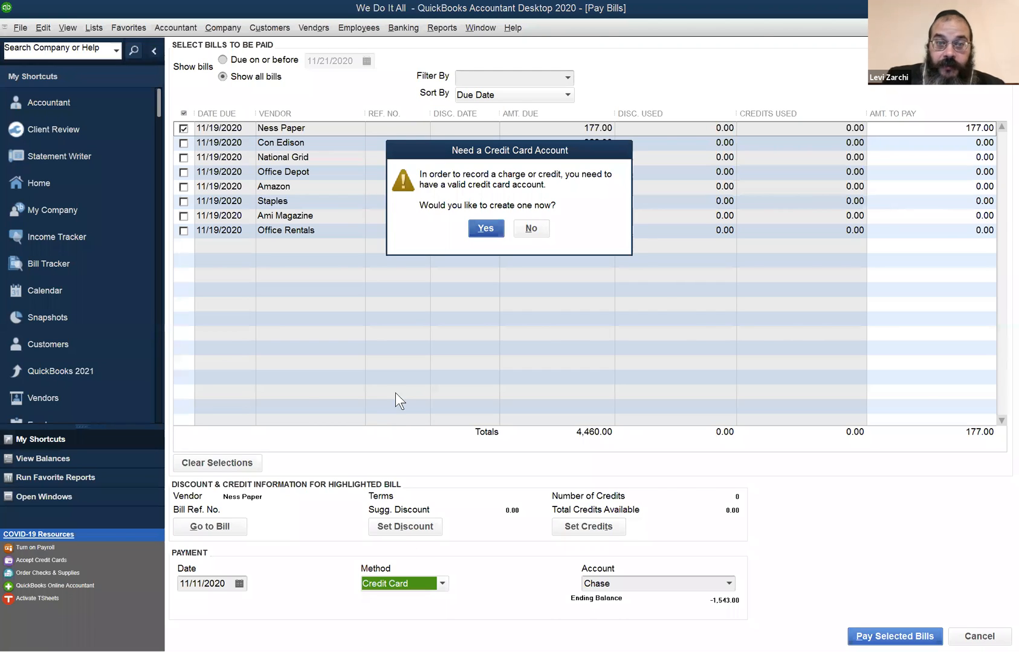
{"action": "left_click", "coordinate": [531, 228]}
{"action": "left_click", "coordinate": [407, 586]}
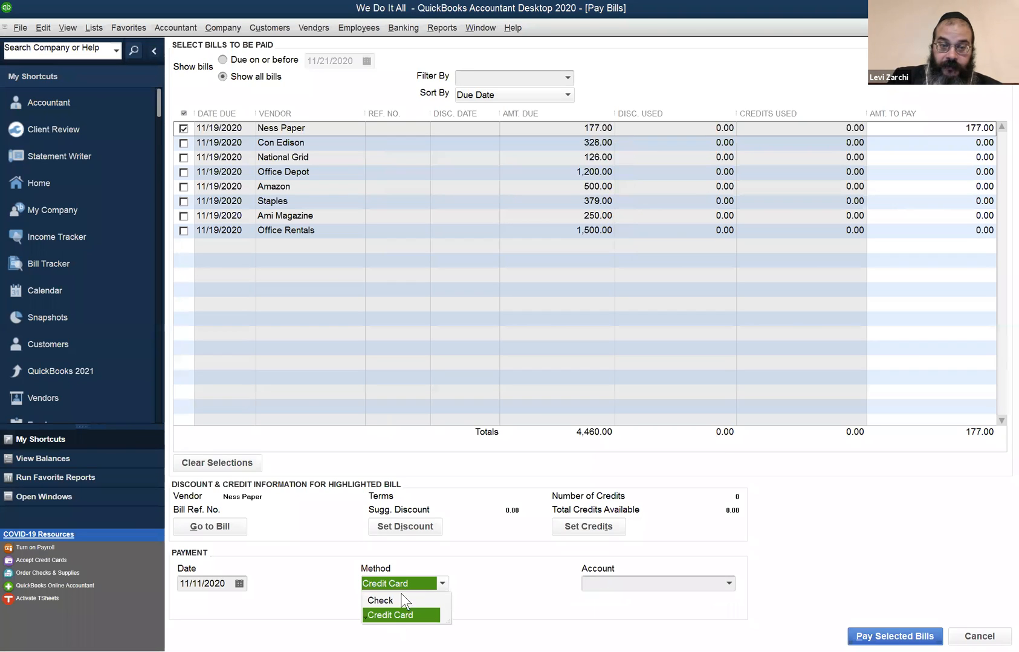
{"action": "left_click", "coordinate": [396, 602]}
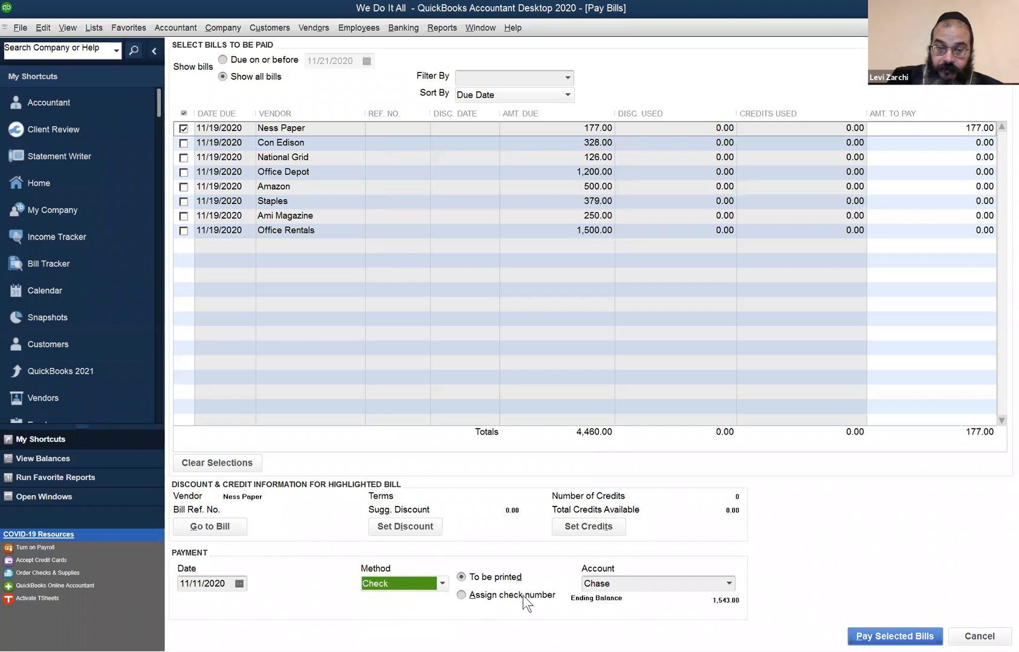
- Choose Chase as the payment account and pay the selected Ness Paper bill
{"action": "left_click", "coordinate": [727, 584]}
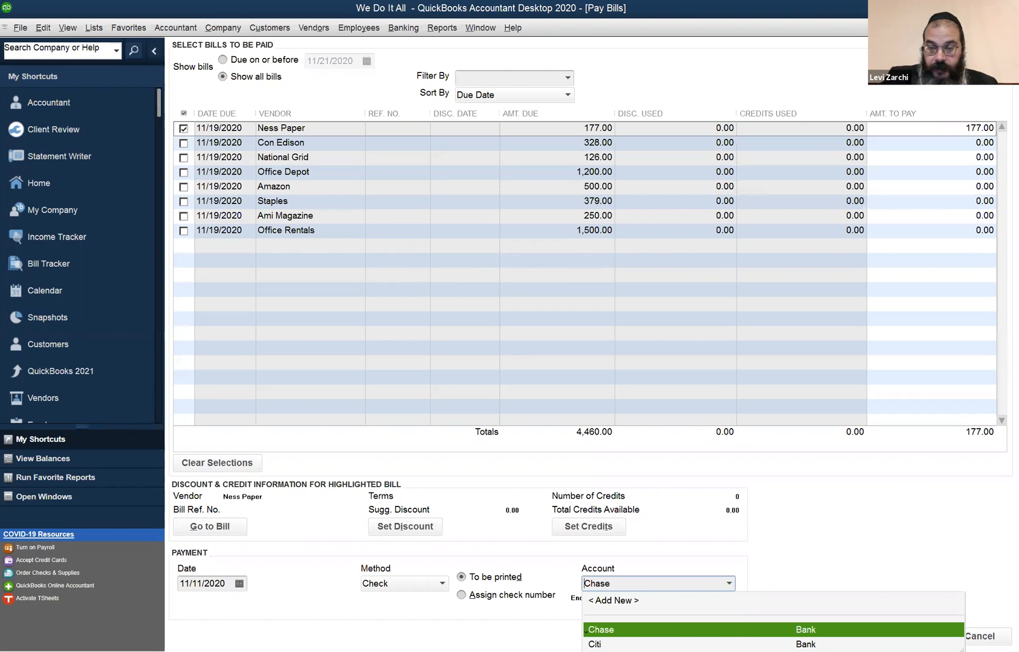
{"action": "left_click", "coordinate": [628, 630]}
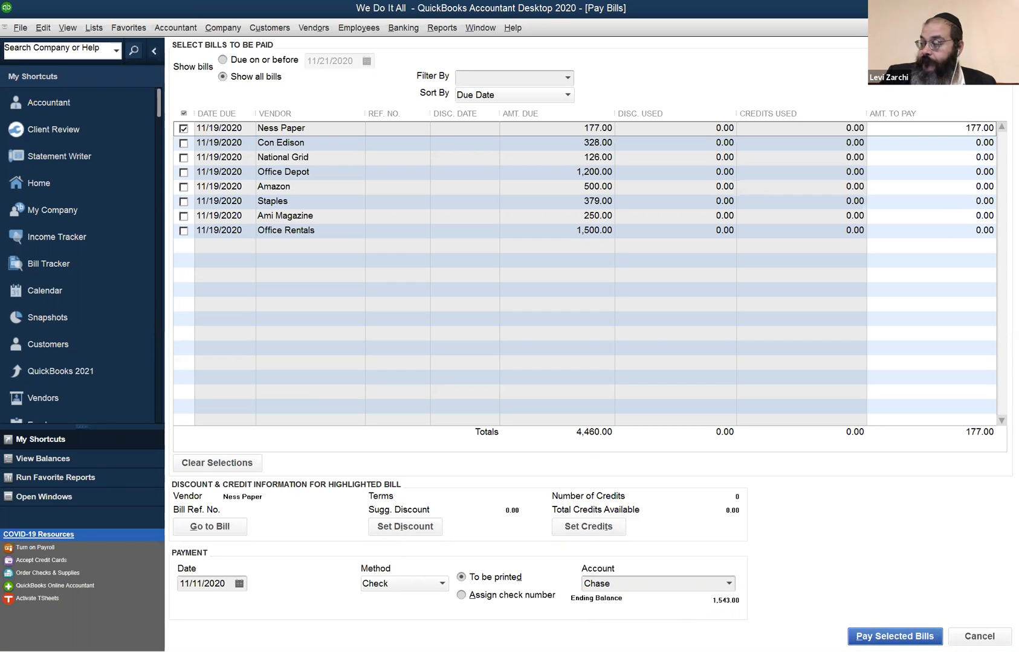
{"action": "left_click", "coordinate": [857, 629]}
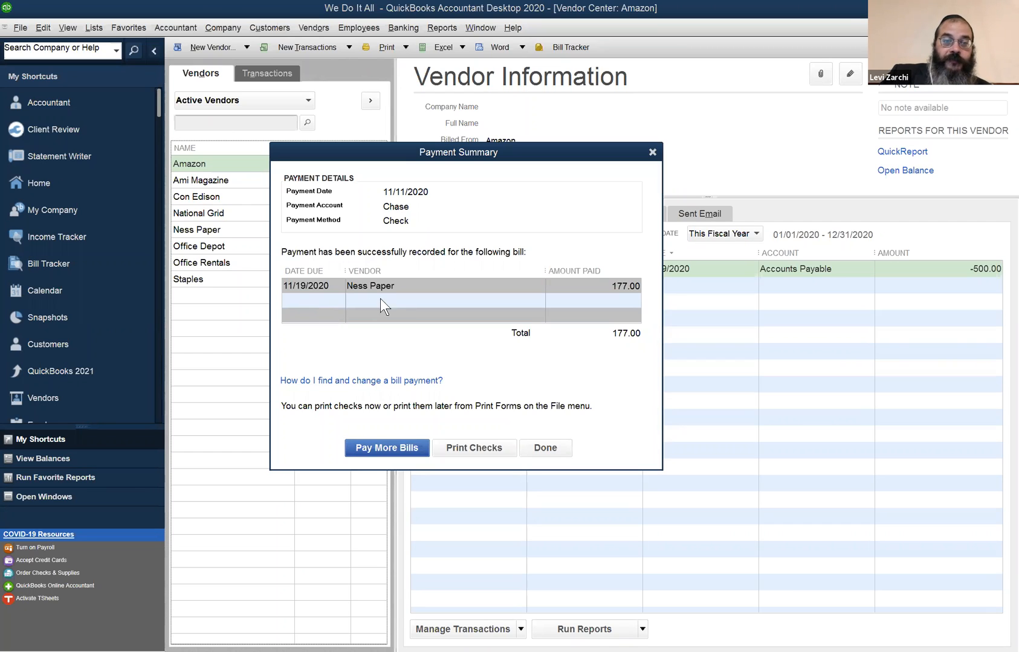
- Return from the payment summary to Pay Bills and view the bills that are still unpaid
{"action": "left_click", "coordinate": [372, 450]}
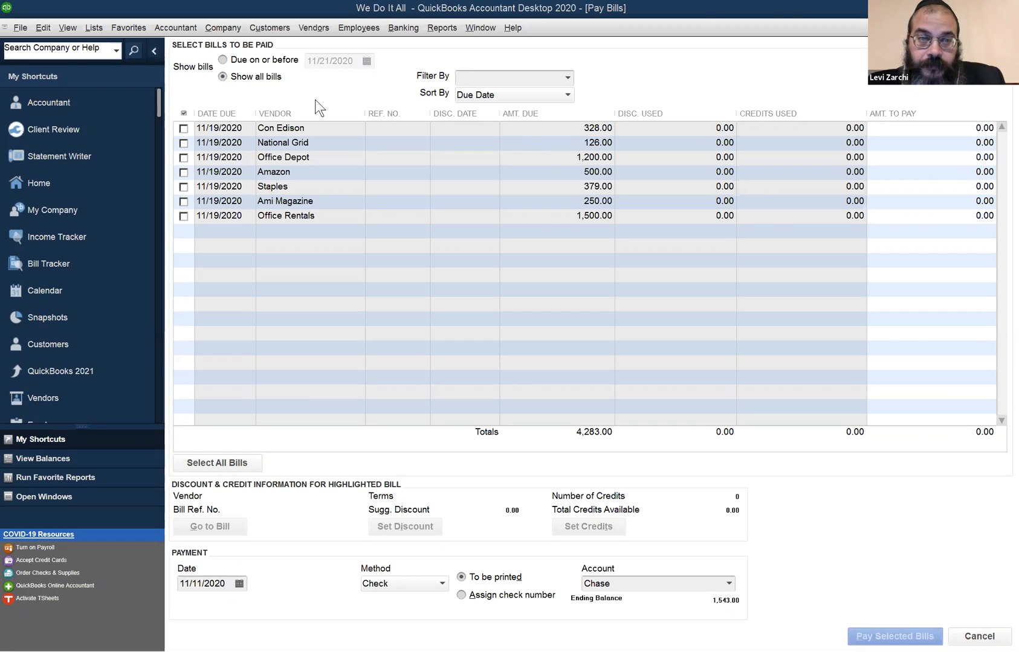
{"action": "left_click", "coordinate": [614, 95]}
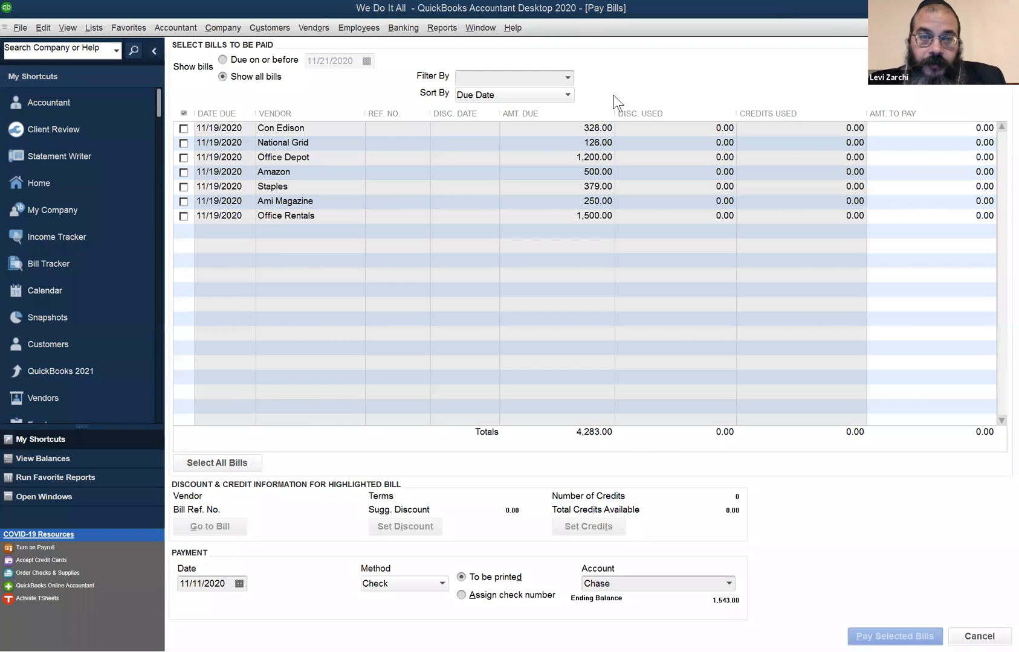
{"action": "left_click", "coordinate": [310, 19]}
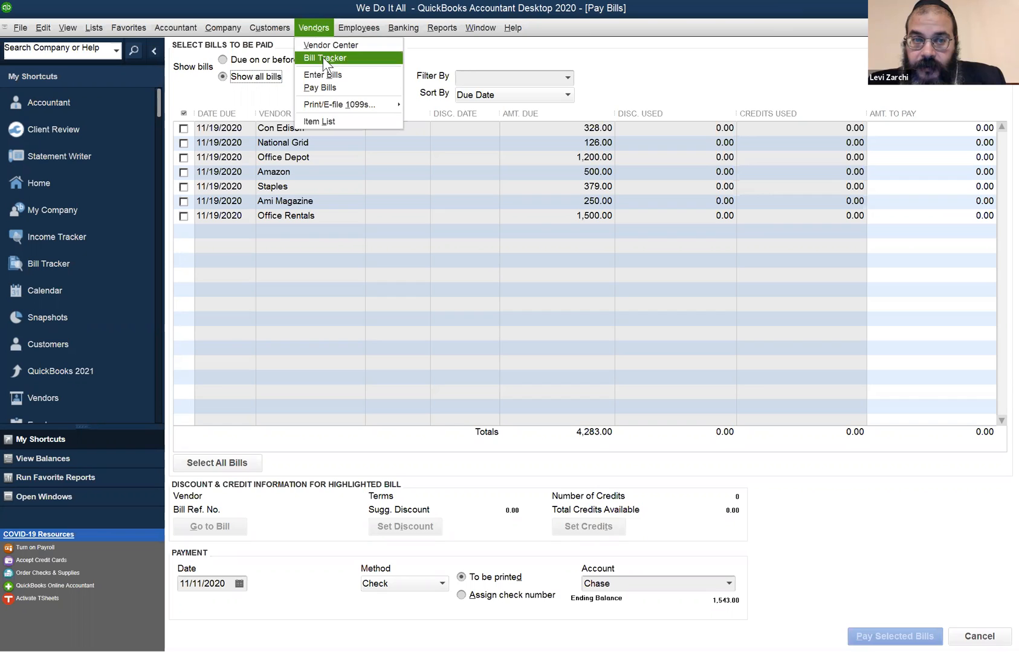
{"action": "left_click", "coordinate": [329, 87]}
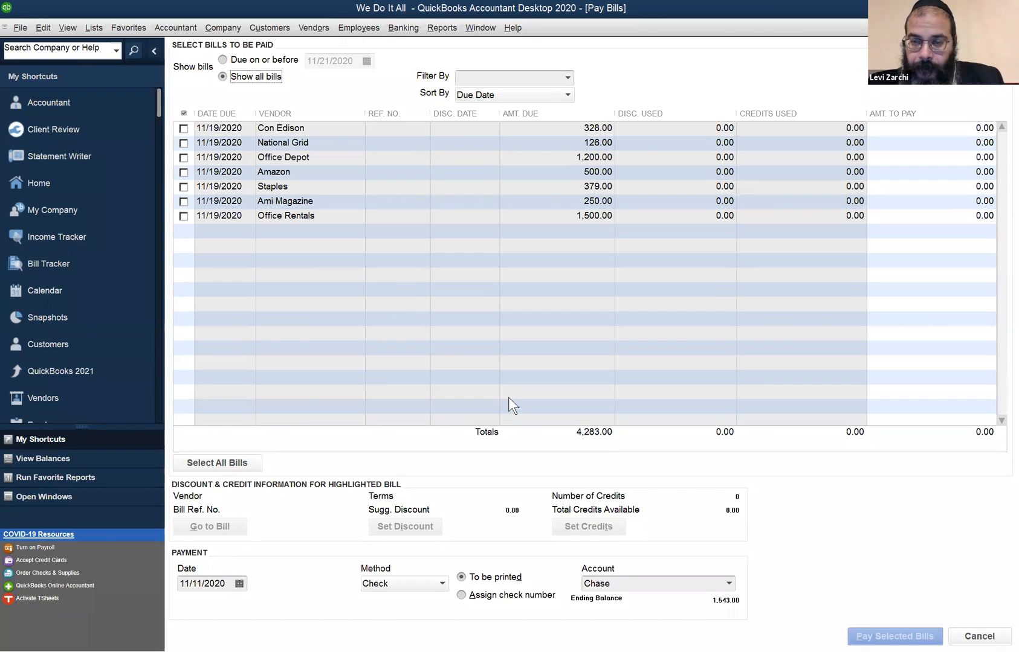
{"action": "left_click", "coordinate": [979, 344]}
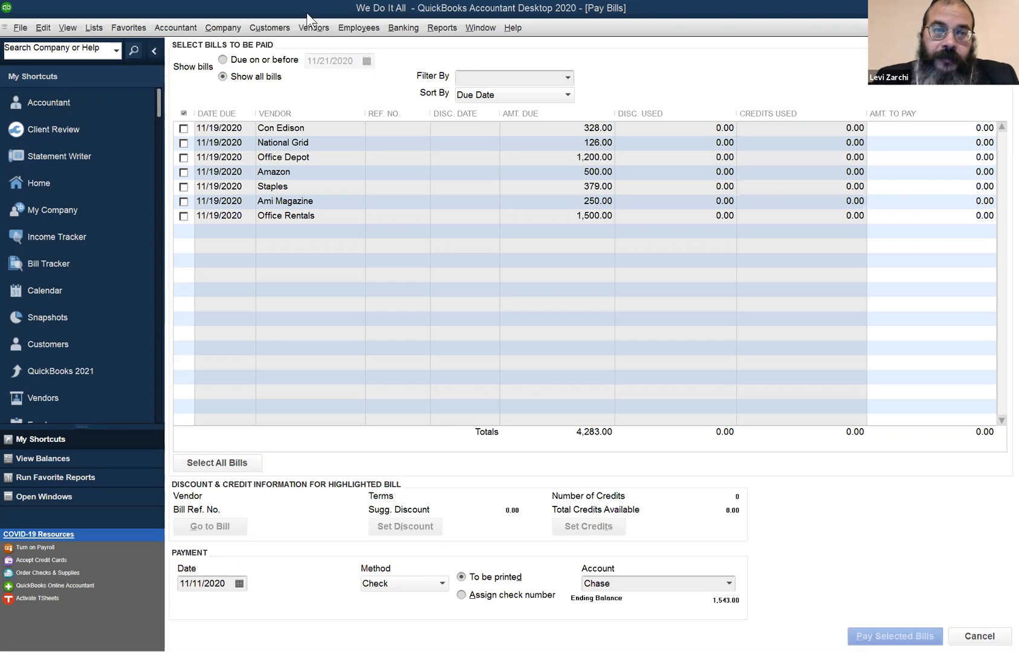
- Return to the Vendor Center to check the vendor balances after the payment
{"action": "left_click", "coordinate": [314, 28]}
{"action": "left_click", "coordinate": [314, 43]}
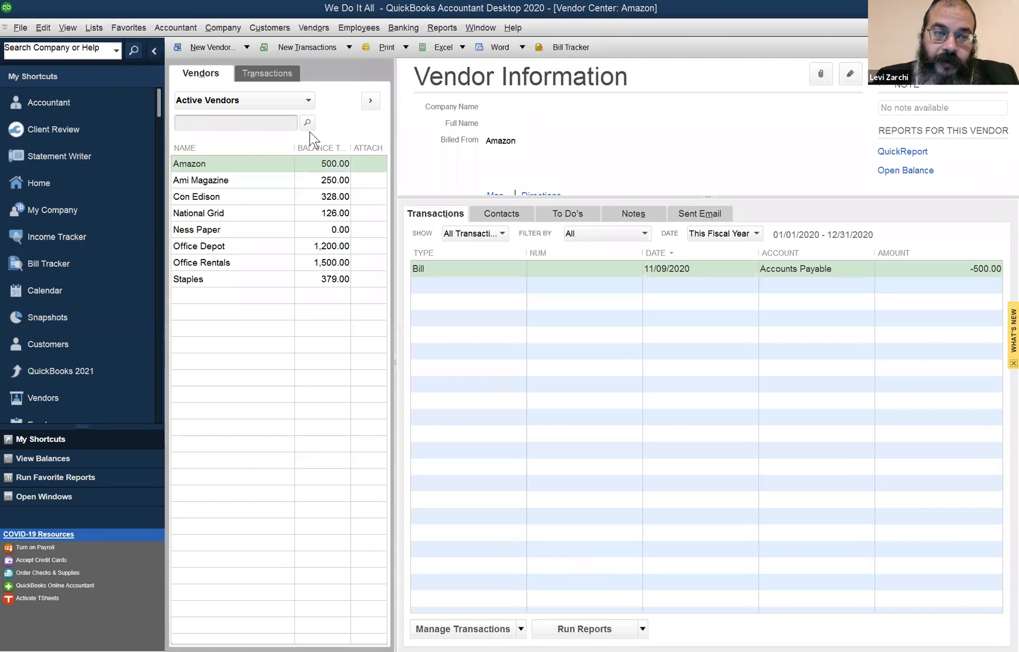
- View the transactions recorded for Ness Paper in the vendor list
{"action": "left_click", "coordinate": [329, 229]}
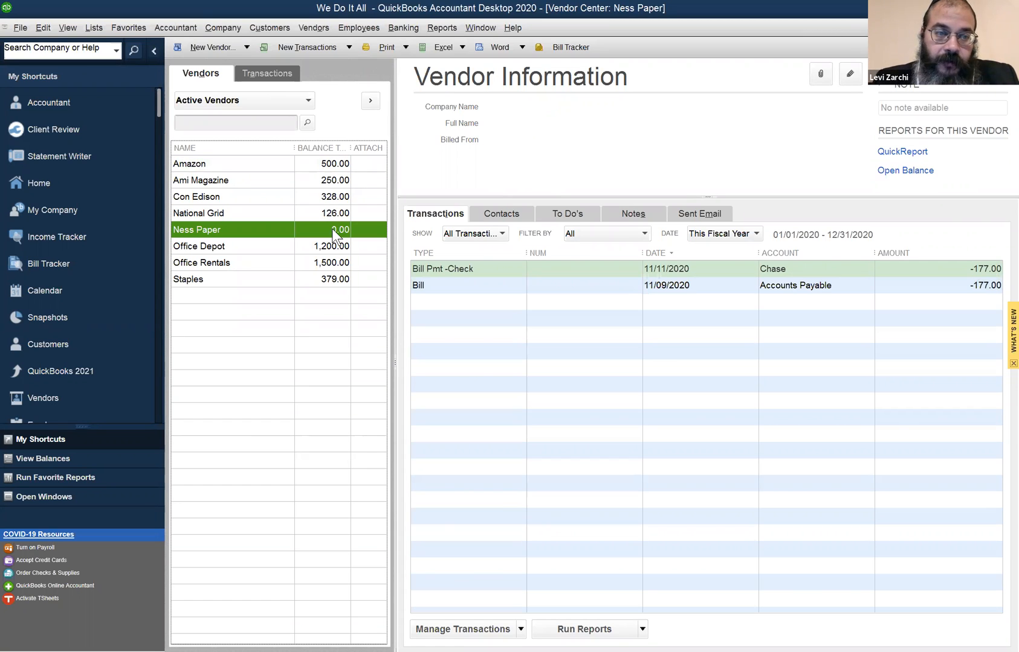
{"action": "left_click", "coordinate": [394, 234]}
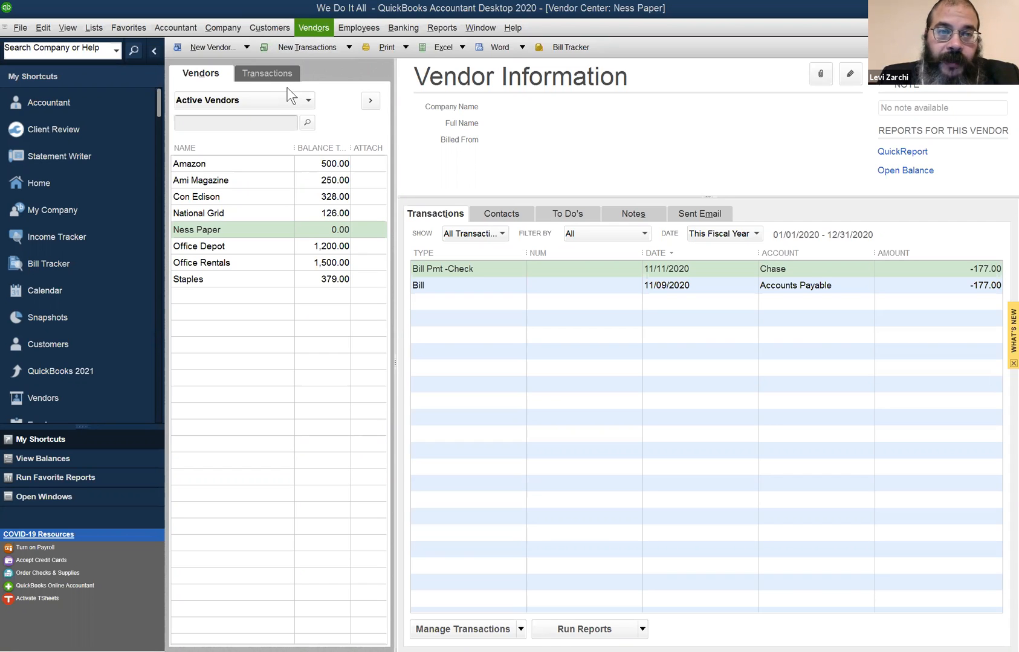
- Open Pay Bills and mark the Office Depot bill for full payment
{"action": "left_click", "coordinate": [314, 28]}
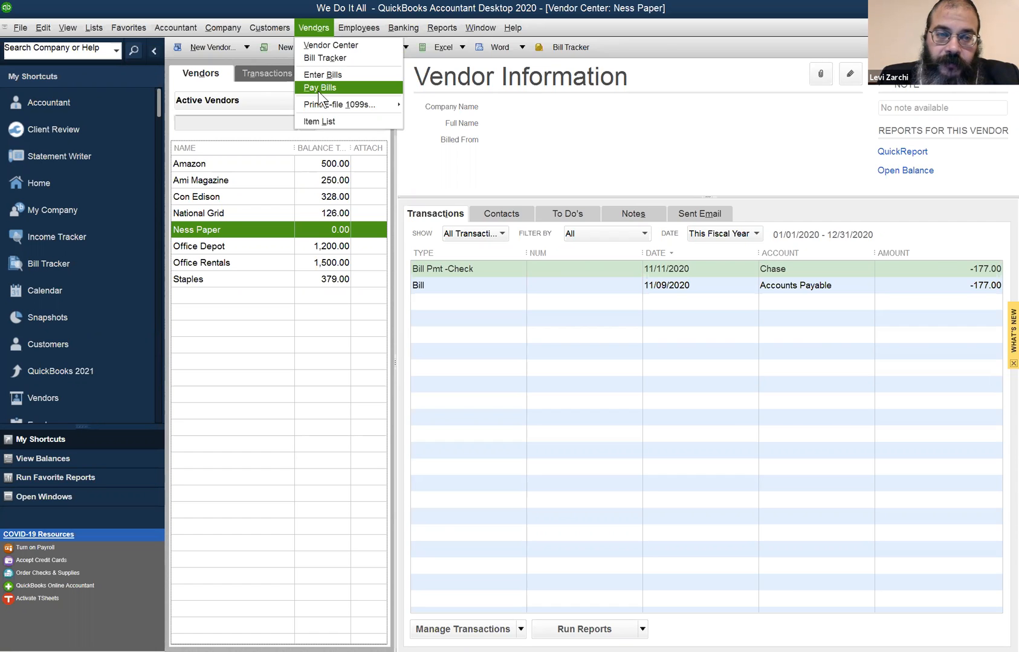
{"action": "left_click", "coordinate": [366, 91]}
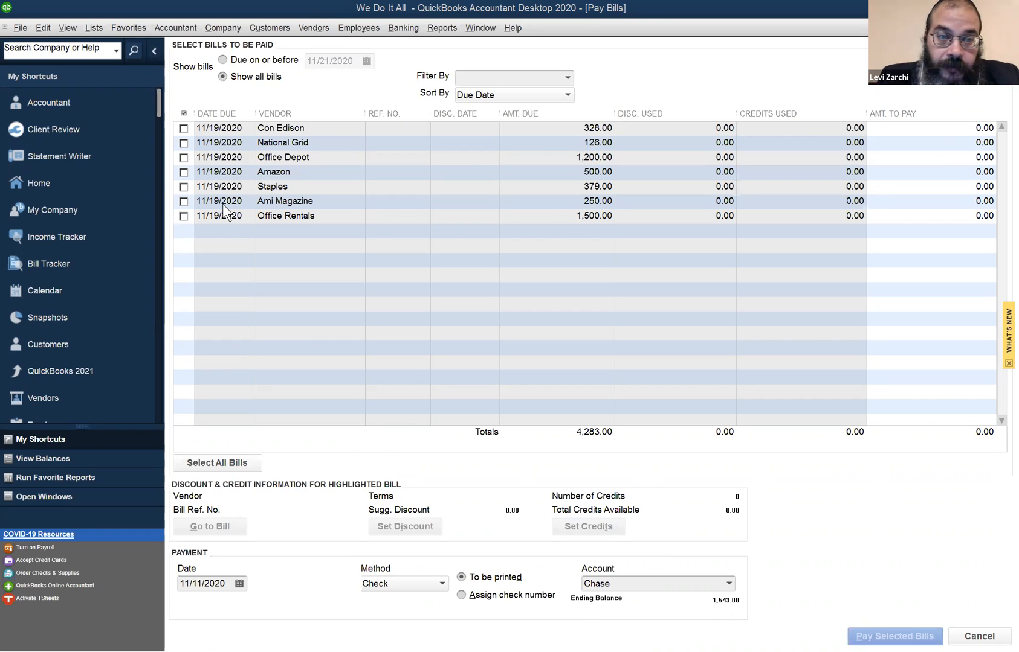
{"action": "left_click", "coordinate": [183, 158]}
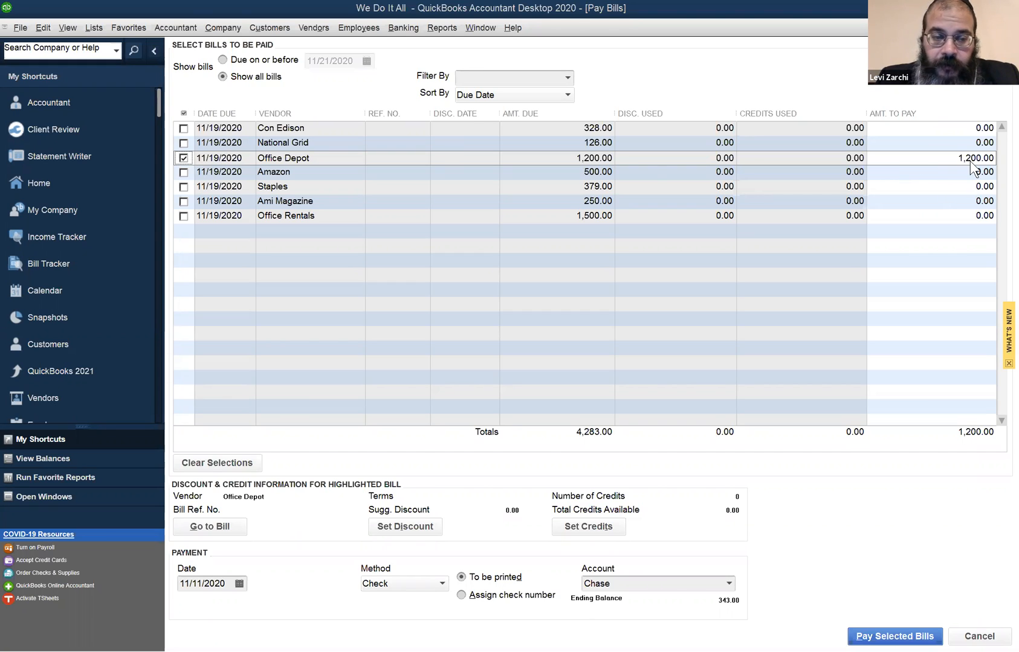
- Set the payment method to Credit Card and create a new credit card account named with the cardholder's first name
{"action": "left_click", "coordinate": [392, 588]}
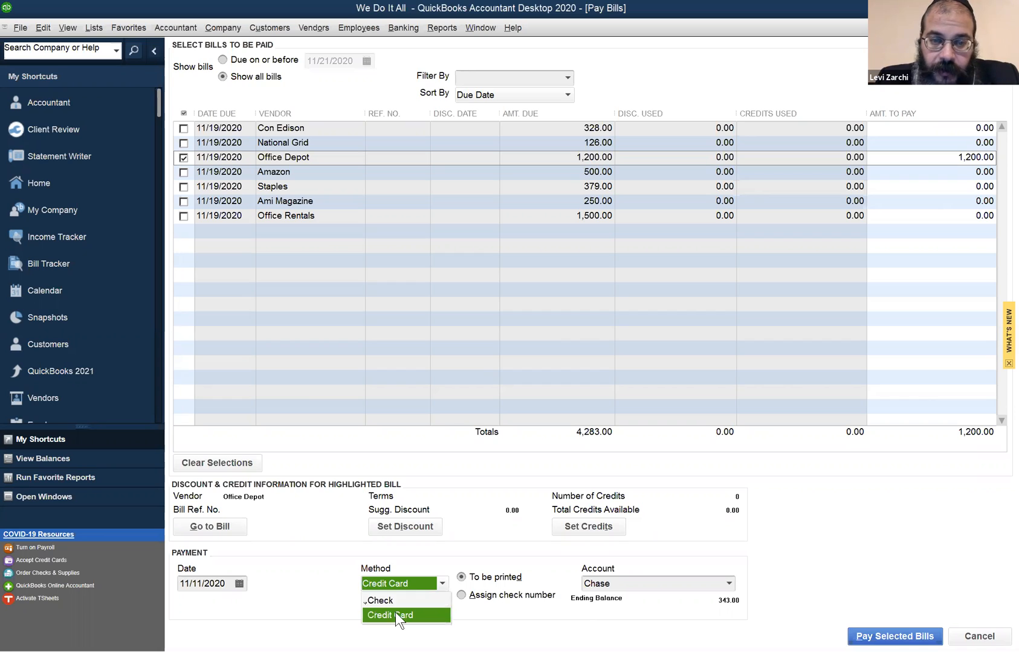
{"action": "left_click", "coordinate": [396, 614]}
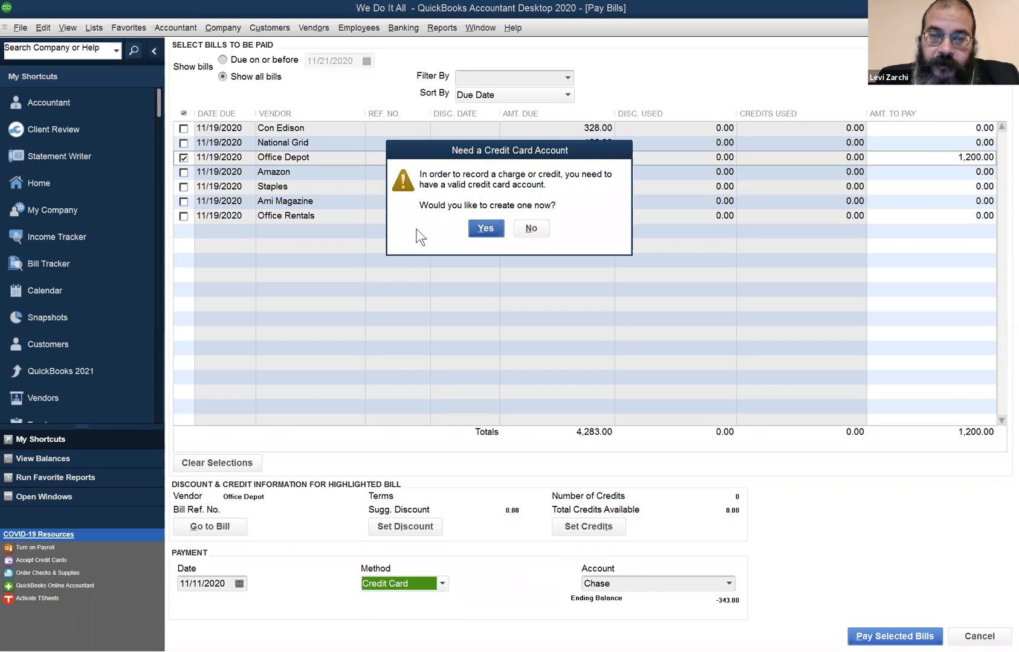
{"action": "left_click", "coordinate": [487, 230]}
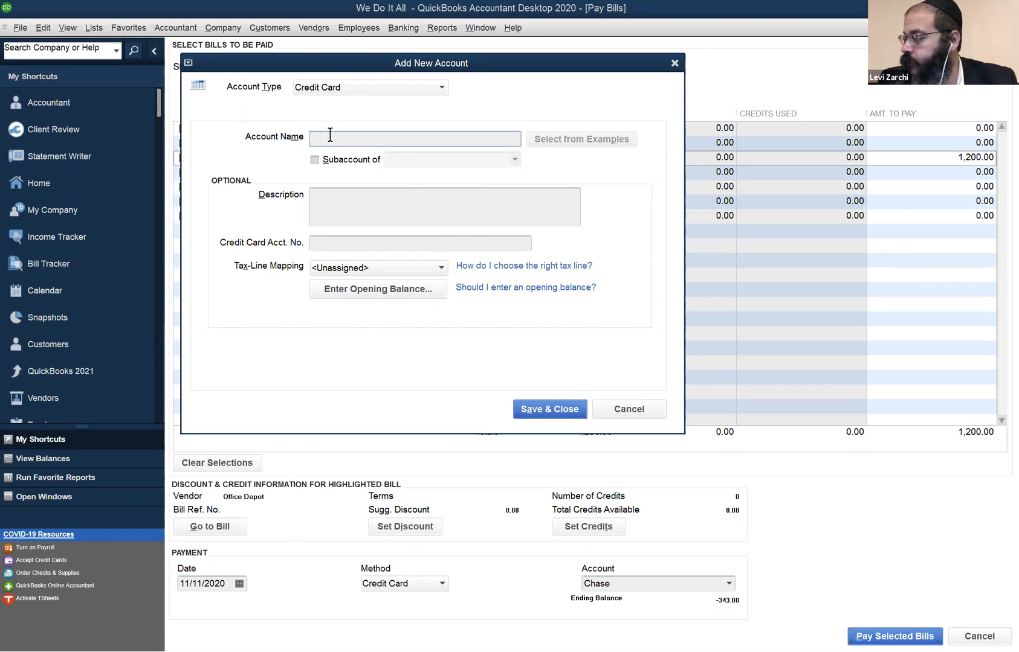
{"action": "type", "text": "Shimon"}
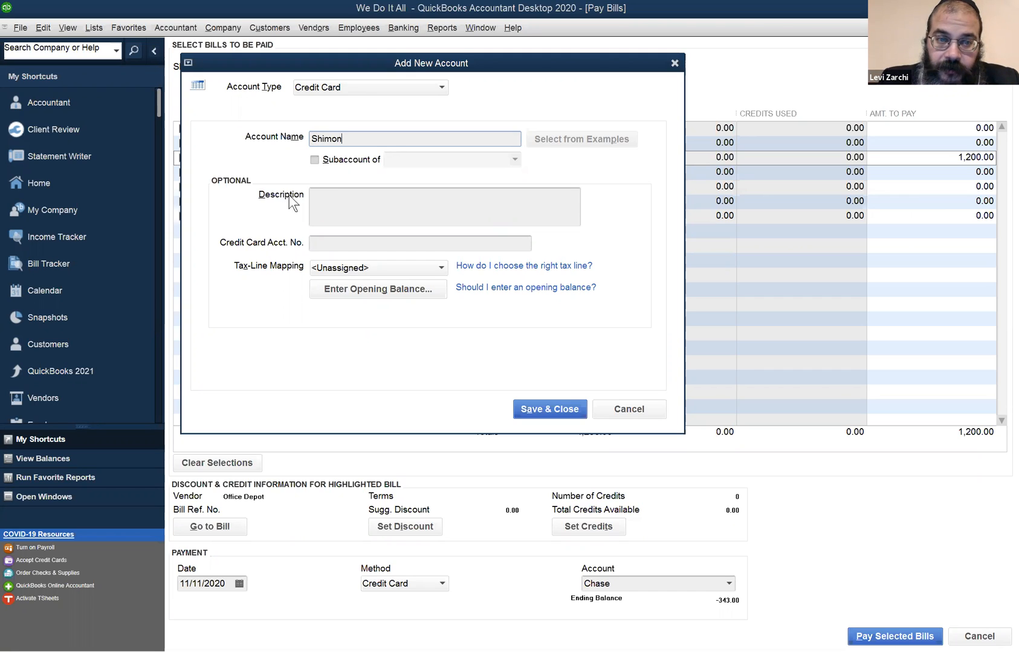
{"action": "left_click", "coordinate": [531, 409]}
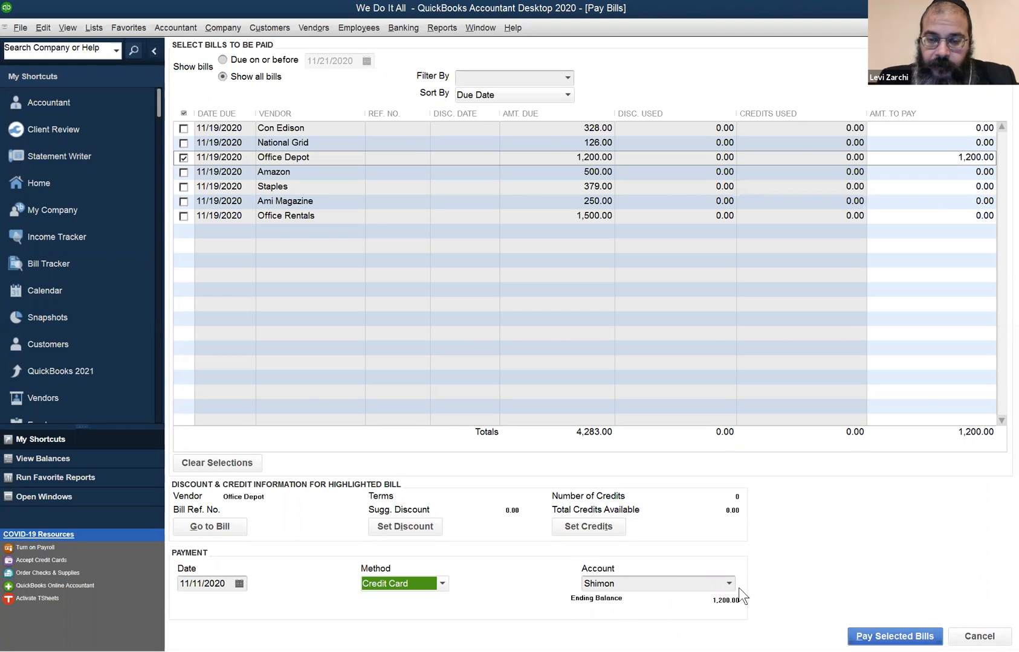
- Switch the payment method to Check and back to Credit Card to compare the account's ending balances
{"action": "left_click", "coordinate": [410, 589]}
{"action": "left_click", "coordinate": [411, 600]}
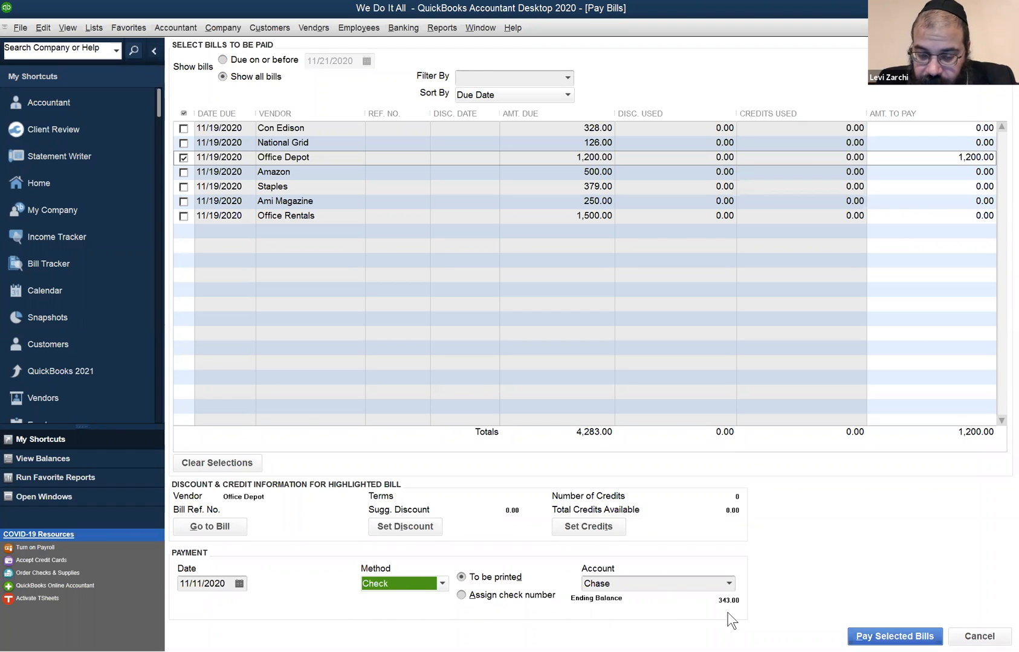
{"action": "left_click", "coordinate": [385, 584]}
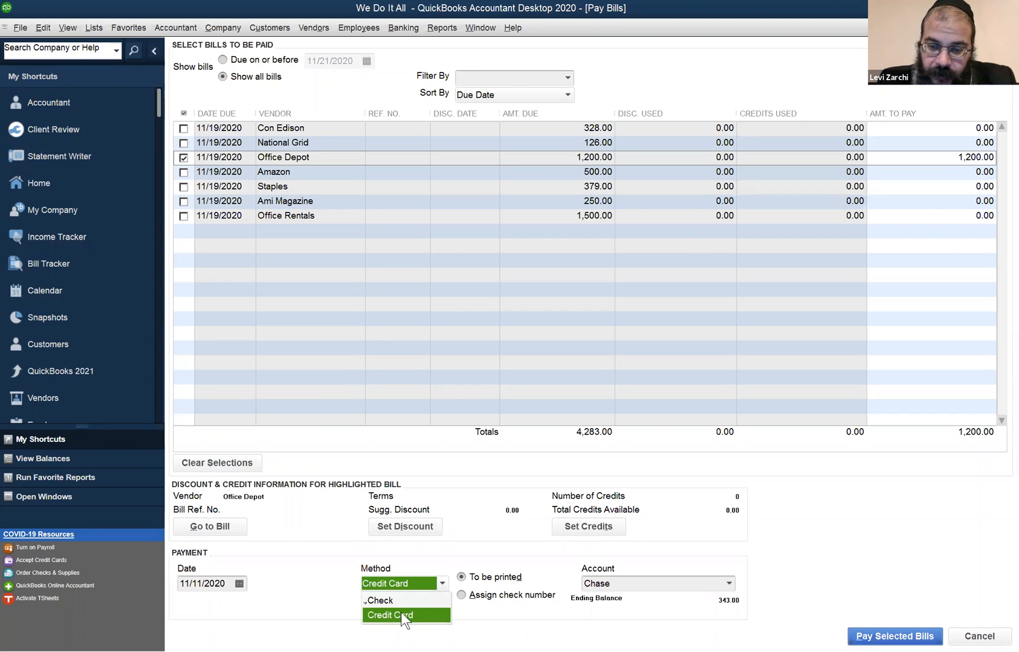
{"action": "left_click", "coordinate": [401, 615]}
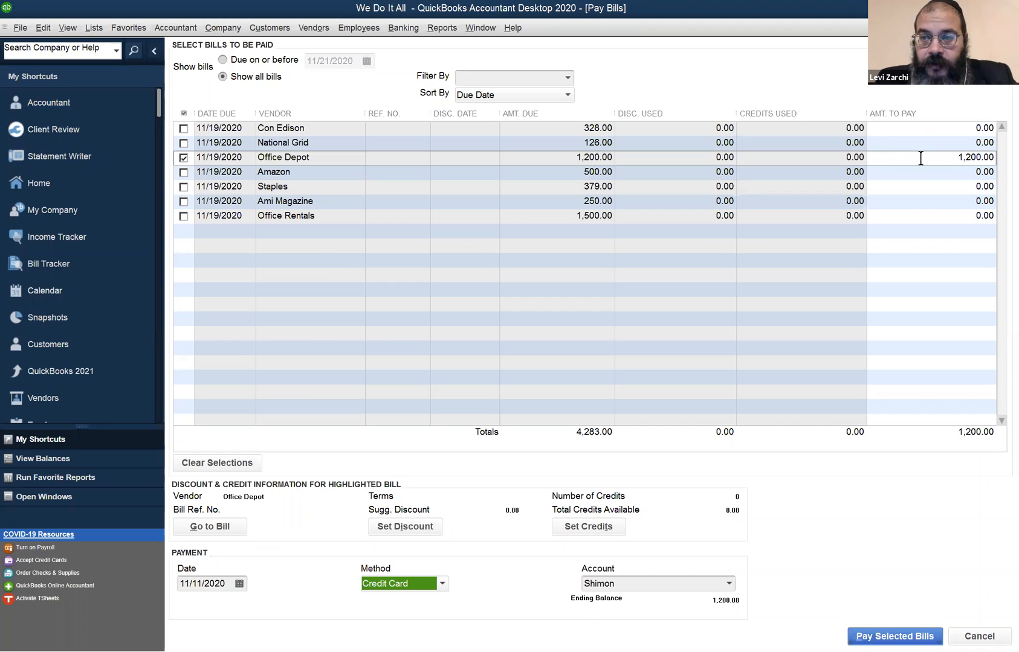
- Keep Credit Card as the payment method, pay the selected Office Depot bill and close the payment summary
{"action": "left_click", "coordinate": [366, 583]}
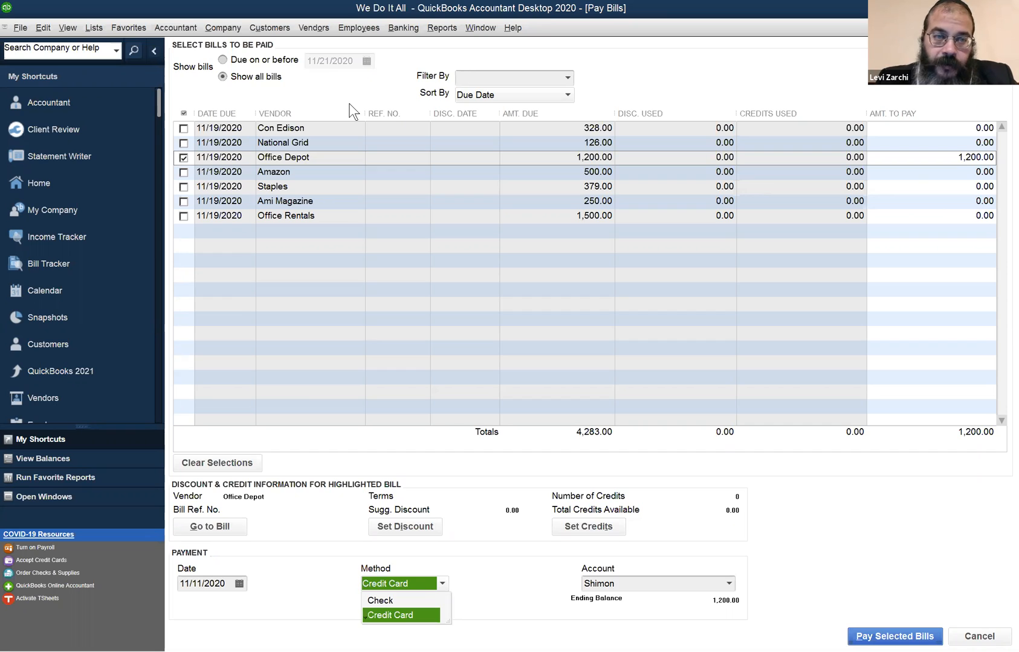
{"action": "key", "text": "Return"}
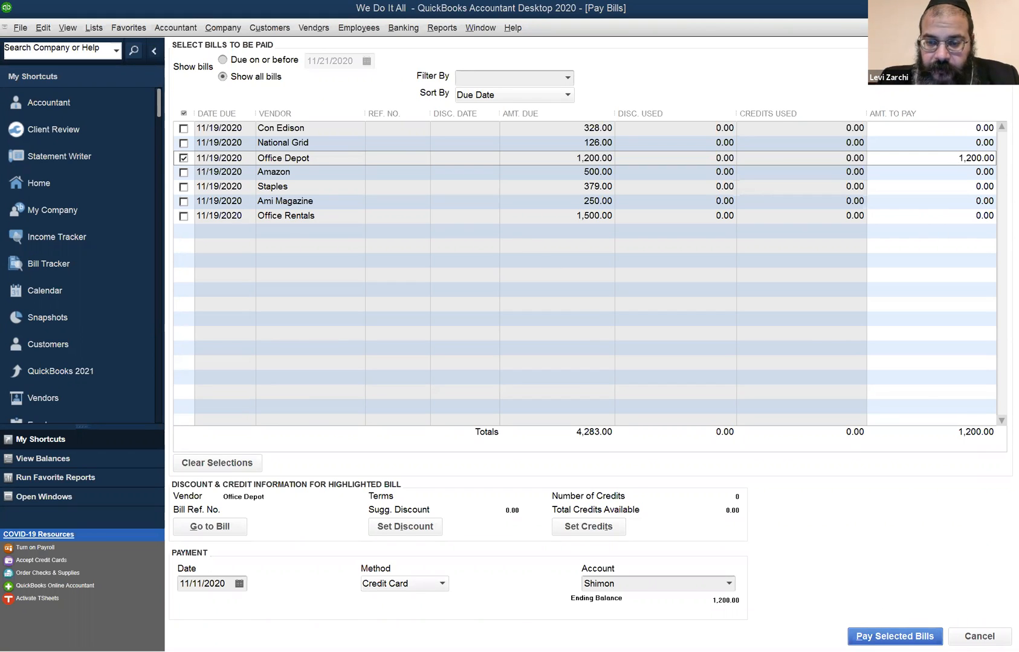
{"action": "left_click", "coordinate": [921, 635]}
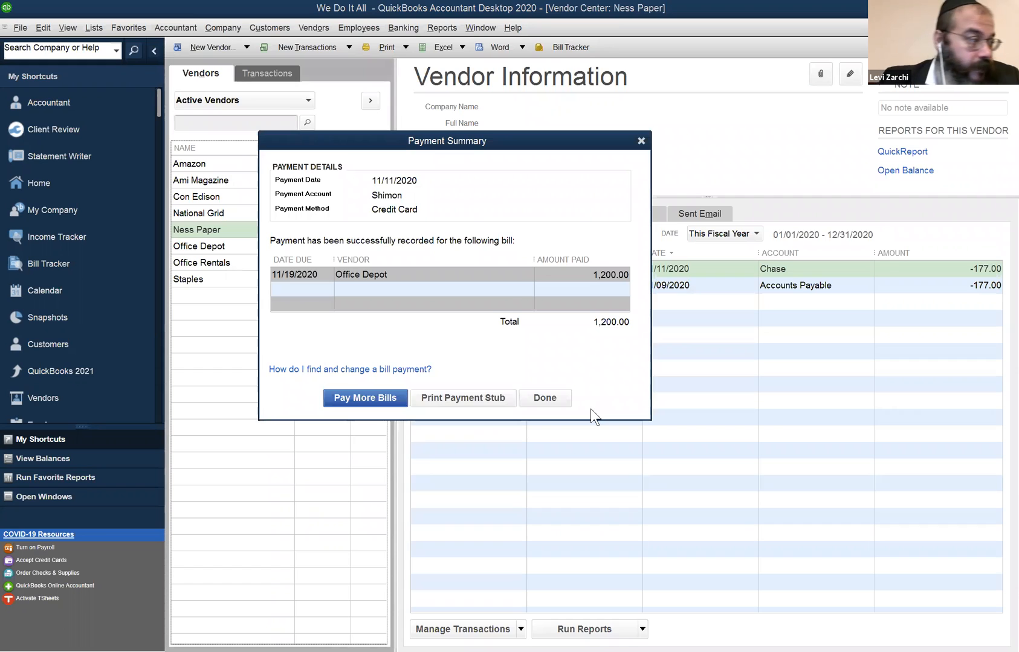
{"action": "left_click", "coordinate": [543, 400]}
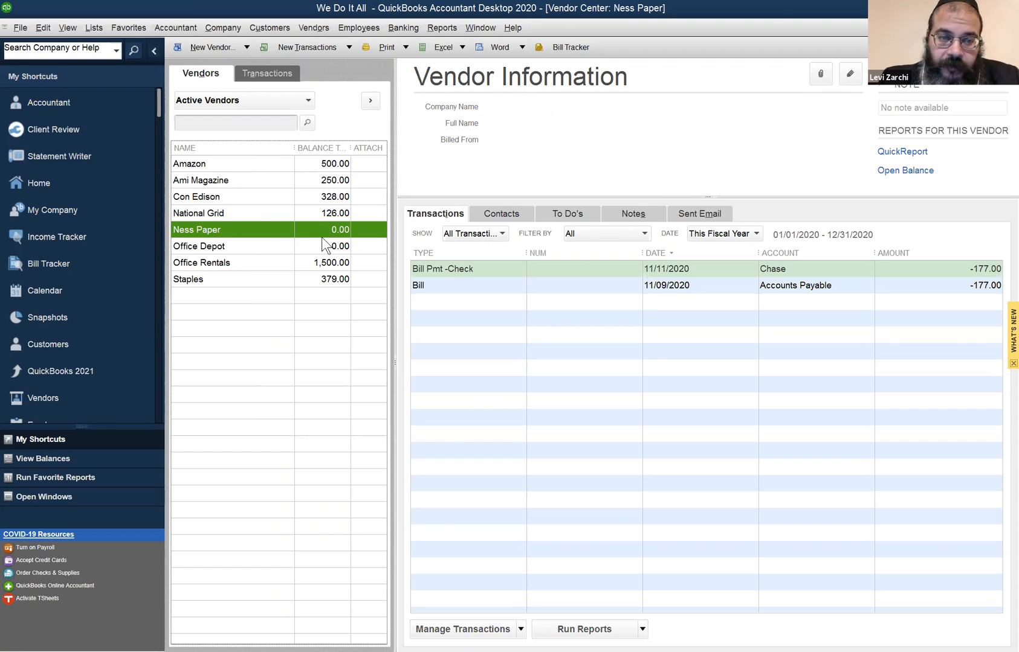
- Compare the bill payment transactions of Office Depot and Ness Paper in the Vendor Center
{"action": "left_click", "coordinate": [254, 248]}
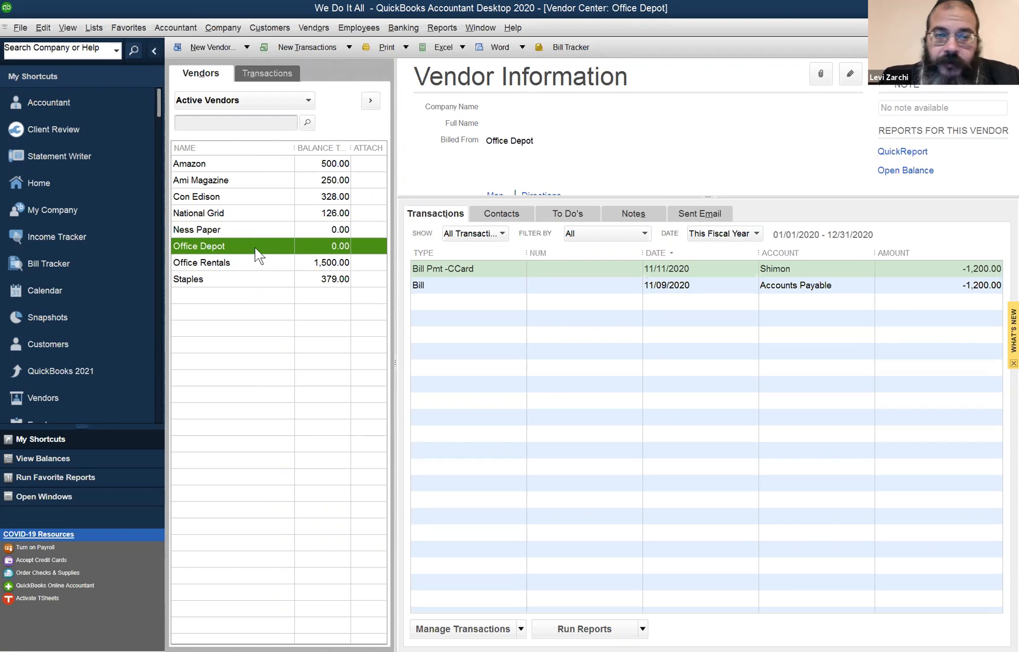
{"action": "left_click", "coordinate": [256, 233]}
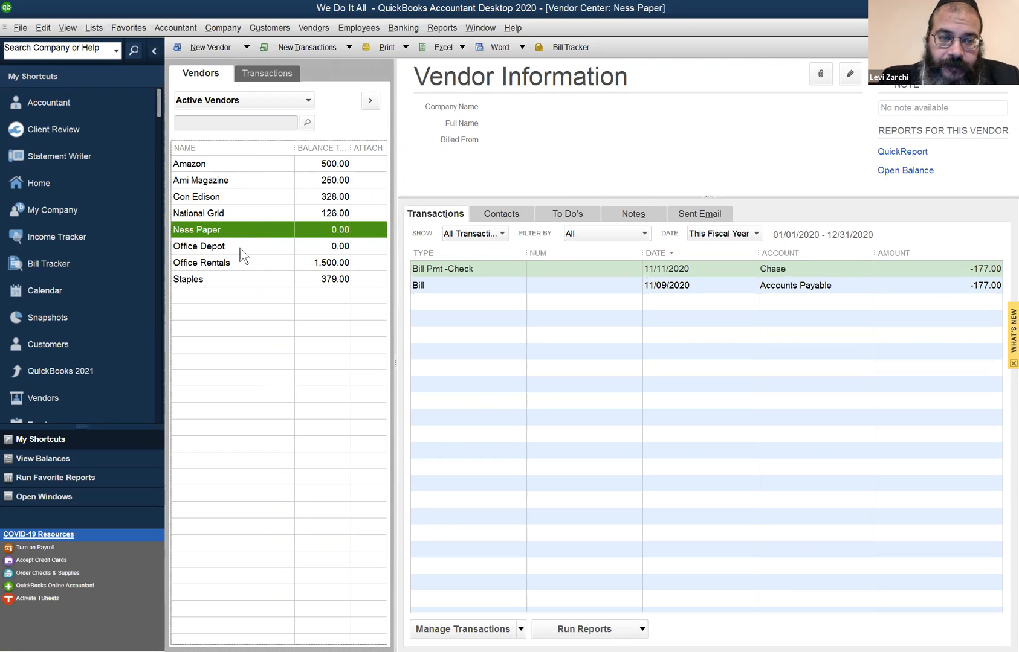
{"action": "left_click", "coordinate": [240, 248]}
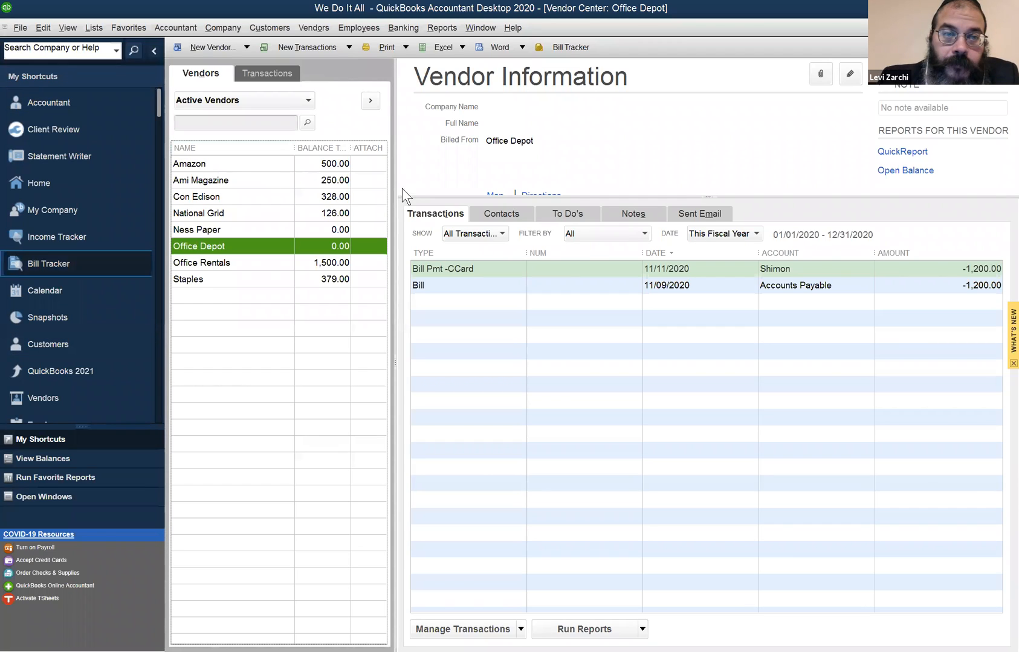
{"action": "left_click", "coordinate": [322, 98]}
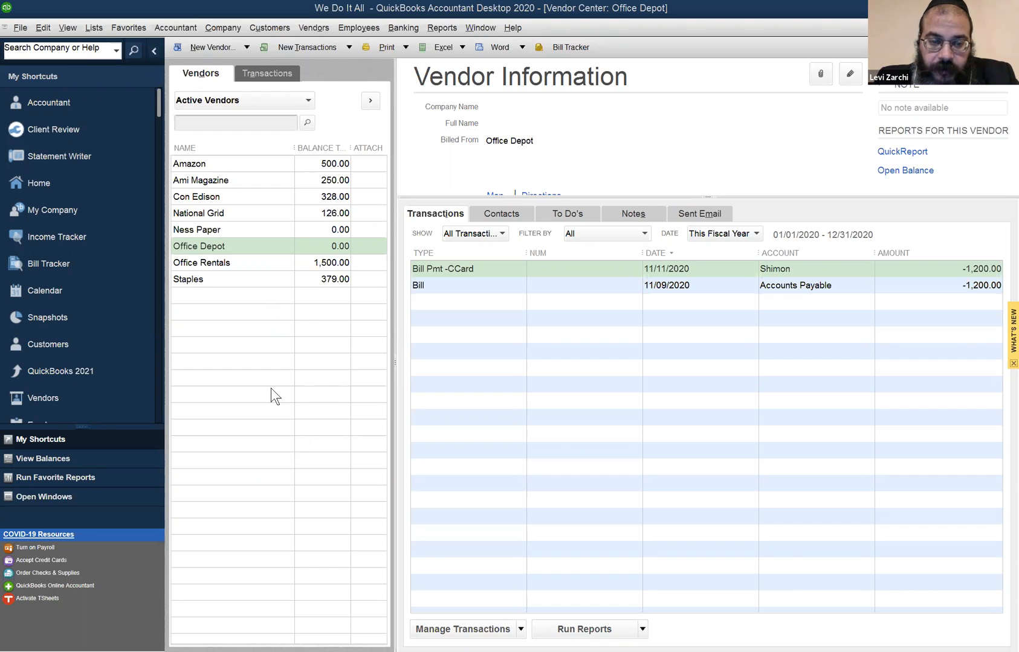
{"action": "left_click", "coordinate": [257, 295]}
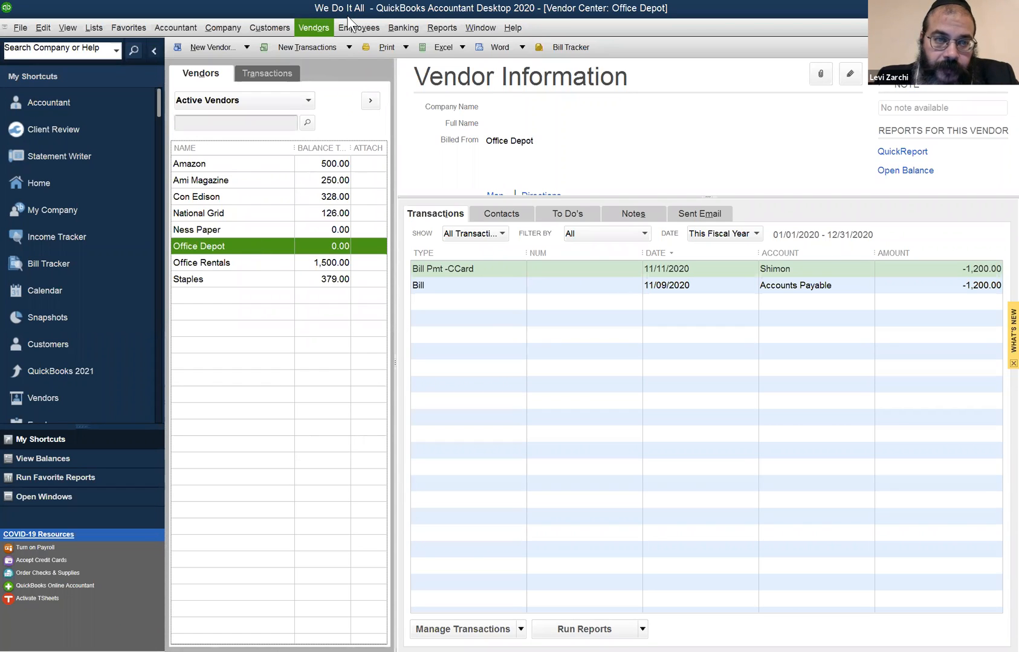
- Check the remaining unpaid bills in Pay Bills and return to the Vendor Center
{"action": "left_click", "coordinate": [313, 27]}
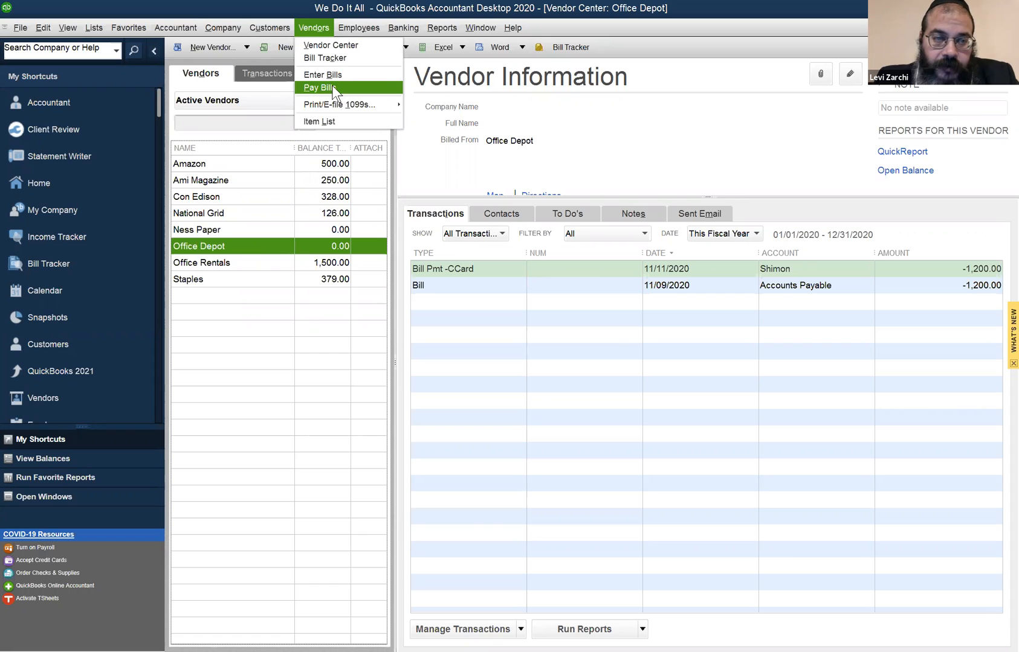
{"action": "left_click", "coordinate": [333, 87]}
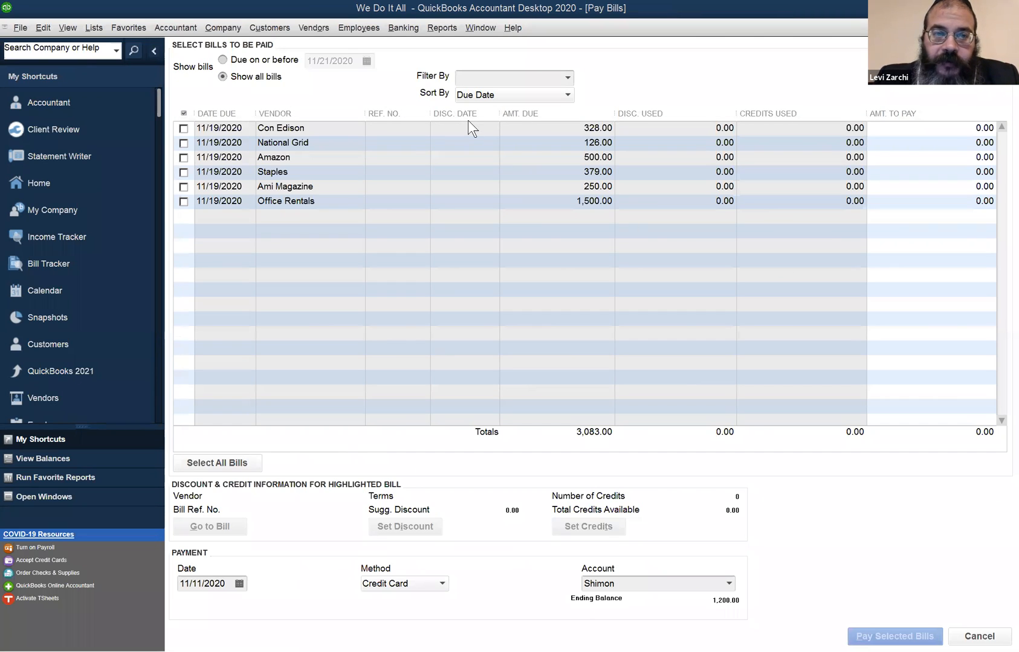
{"action": "left_click", "coordinate": [314, 28]}
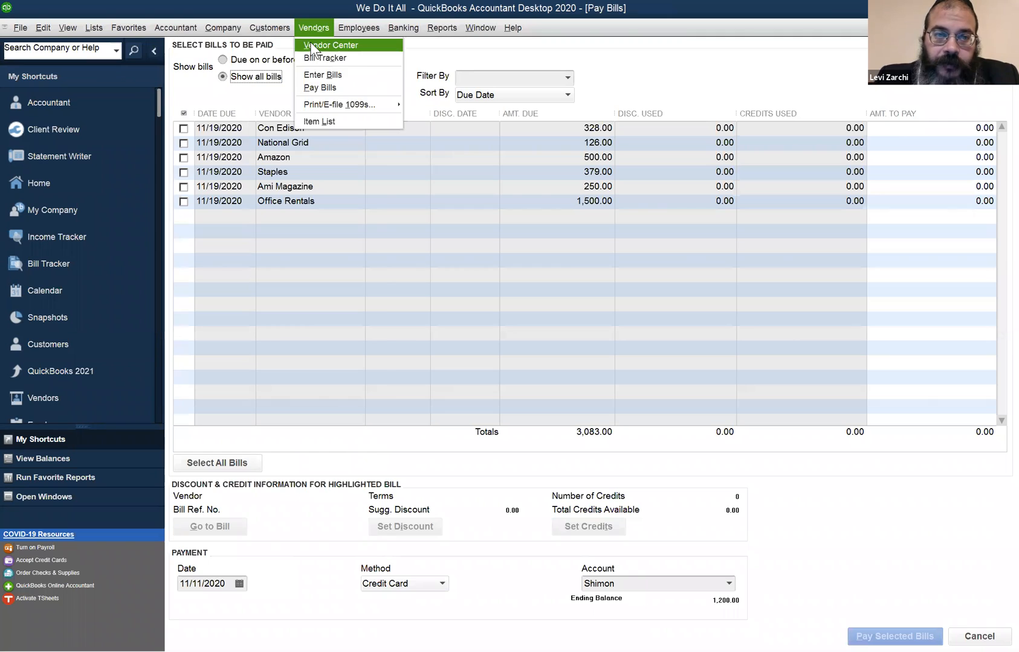
{"action": "left_click", "coordinate": [309, 41]}
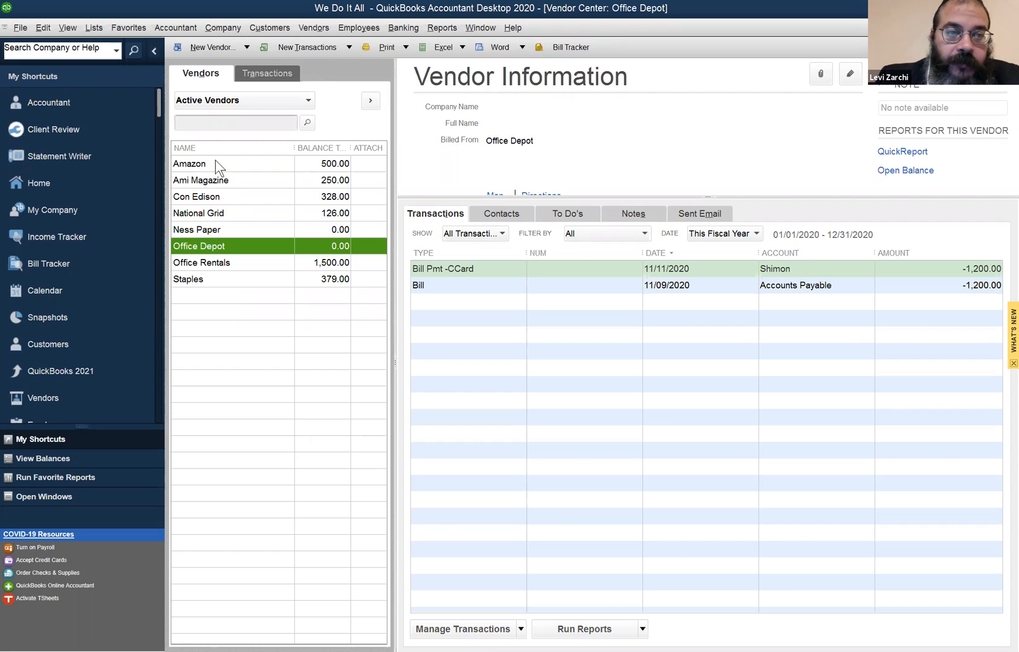
- Open Pay Bills for the vendor Amazon and mark the Amazon and Staples bills for payment
{"action": "right_click", "coordinate": [215, 164]}
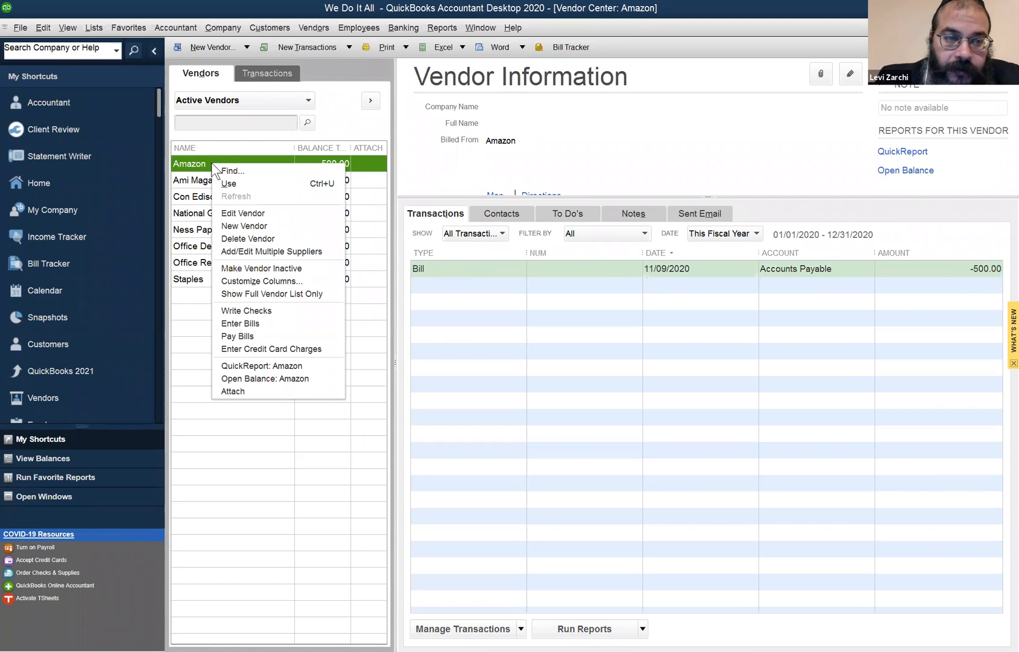
{"action": "left_click", "coordinate": [289, 336]}
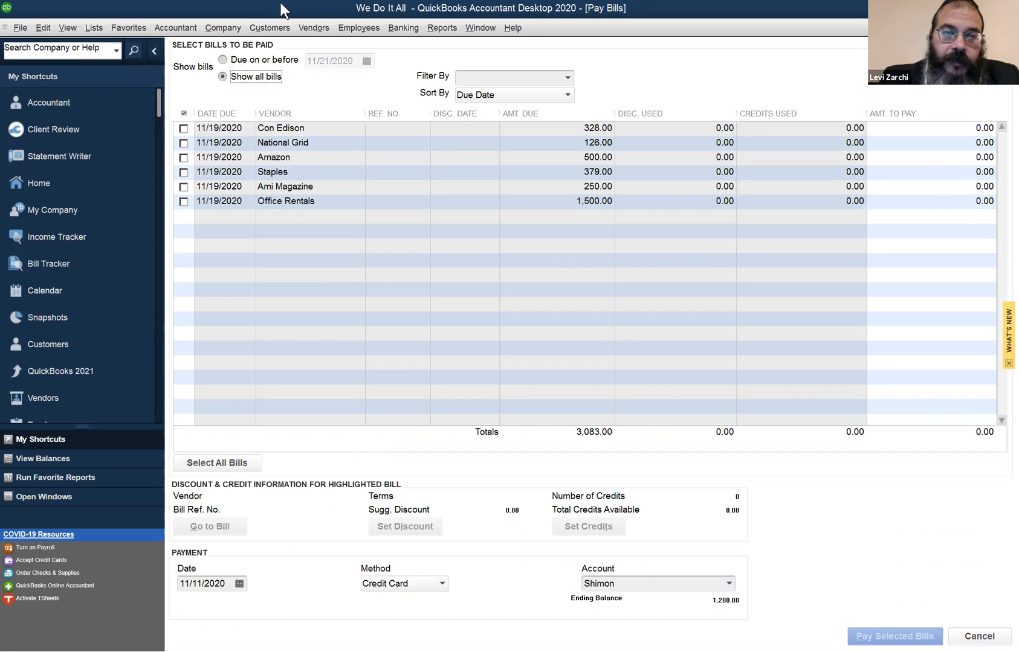
{"action": "left_click", "coordinate": [300, 24]}
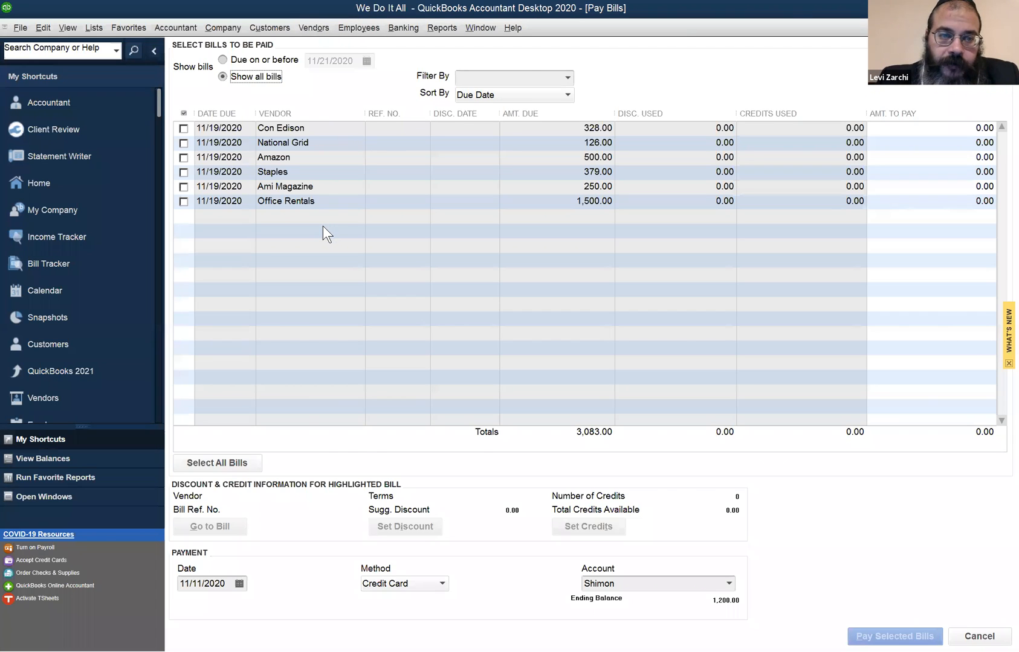
{"action": "left_click", "coordinate": [185, 159]}
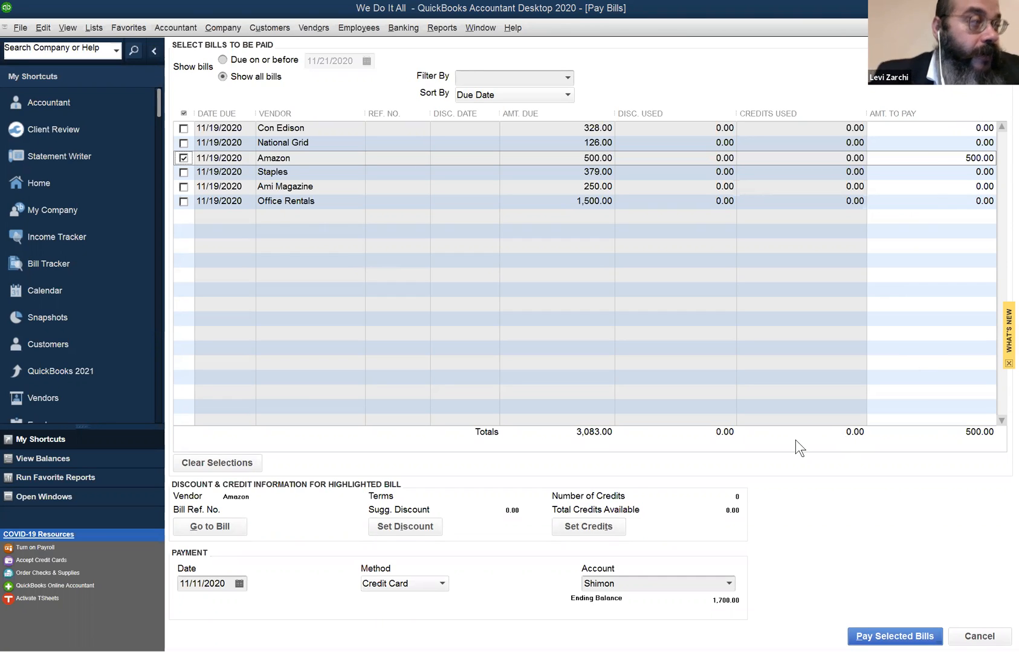
{"action": "left_click", "coordinate": [183, 172]}
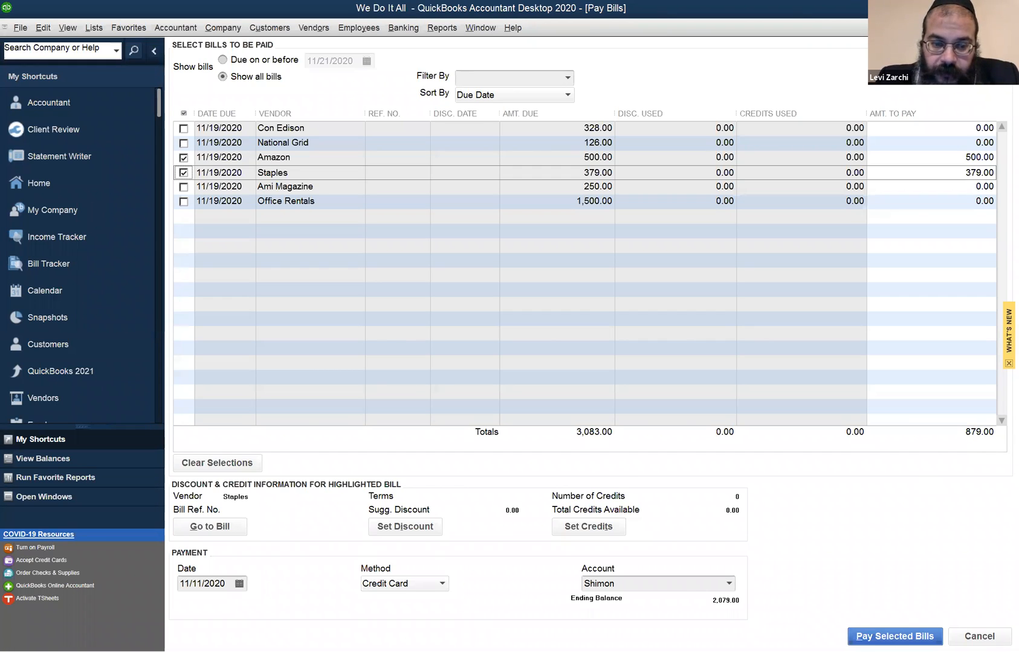
- Enter Citicard as the account for the bill payment and start setting it up as a new account
{"action": "left_click", "coordinate": [691, 581]}
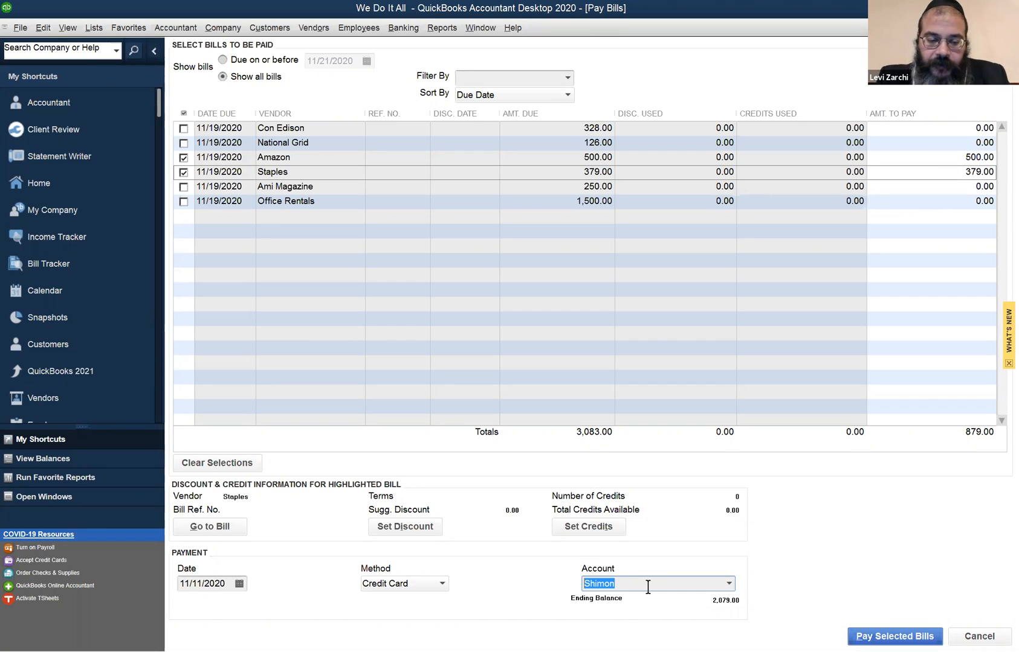
{"action": "type", "text": "C"}
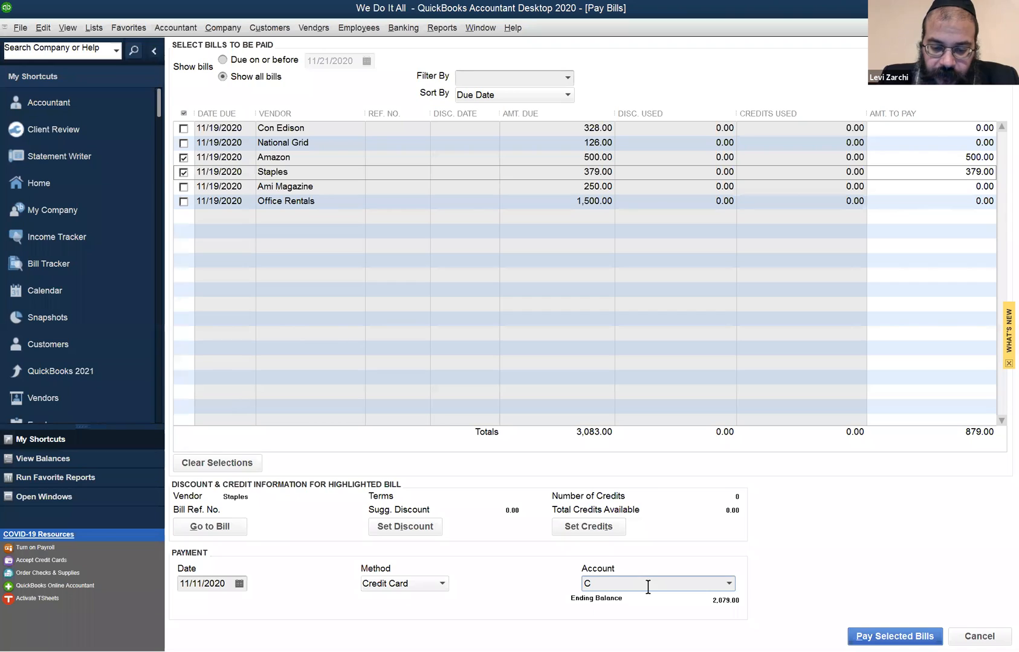
{"action": "type", "text": "iticard"}
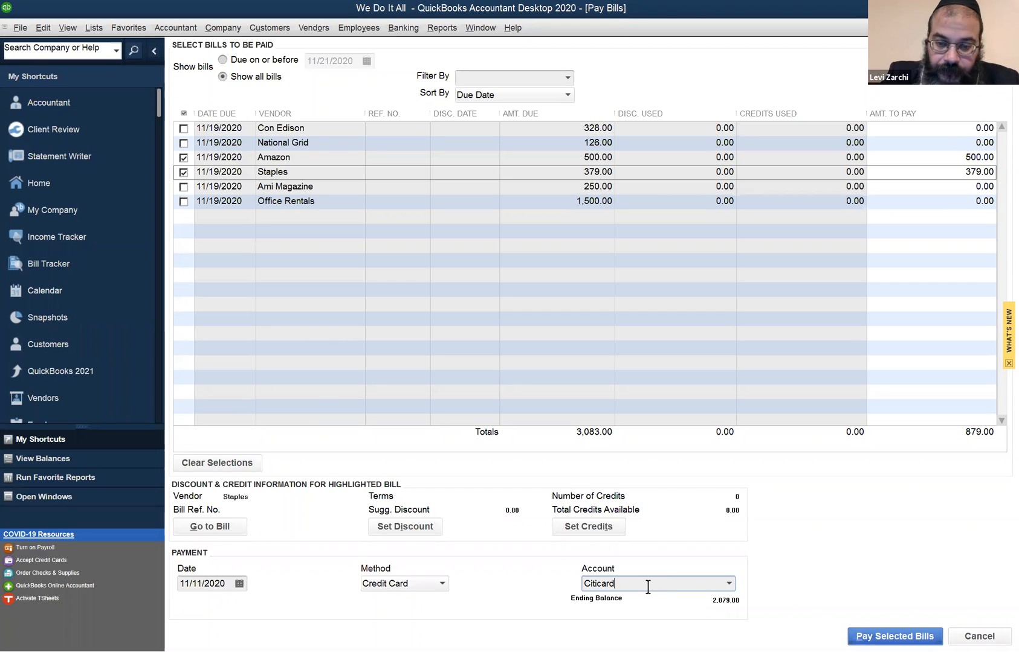
{"action": "key", "text": "Left"}
{"action": "key", "text": "Left"}
{"action": "key", "text": "Left"}
{"action": "key", "text": "Left"}
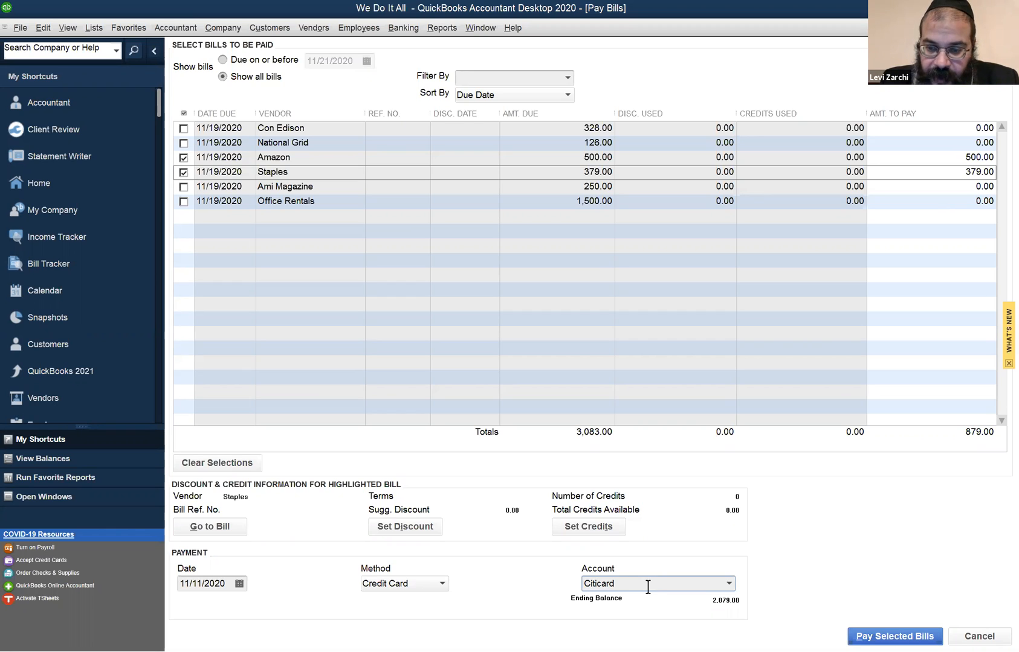
{"action": "key", "text": "Tab"}
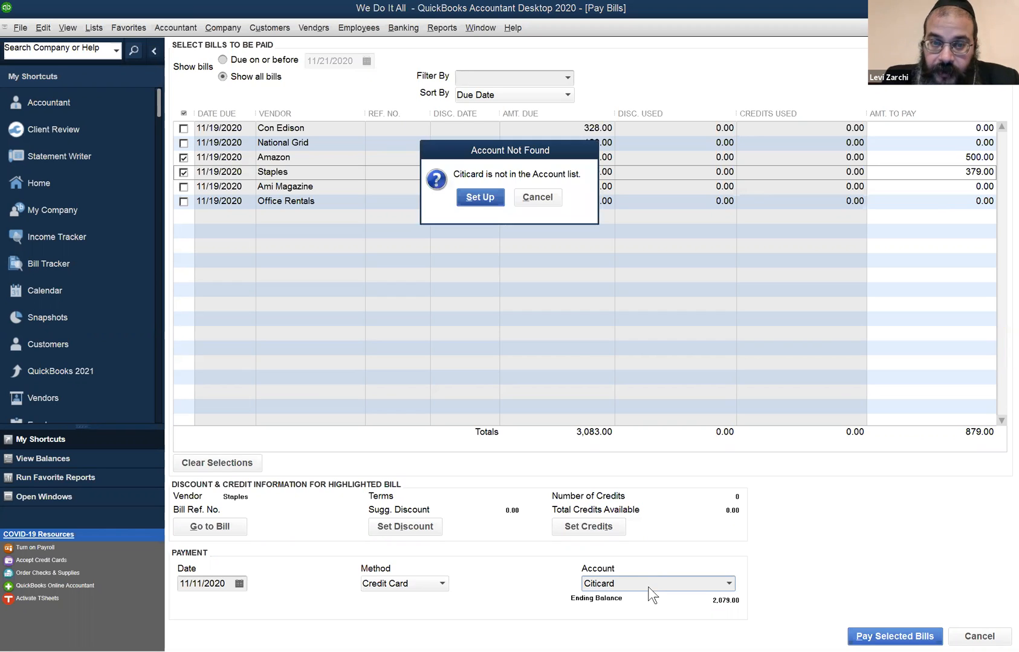
{"action": "left_click", "coordinate": [478, 198]}
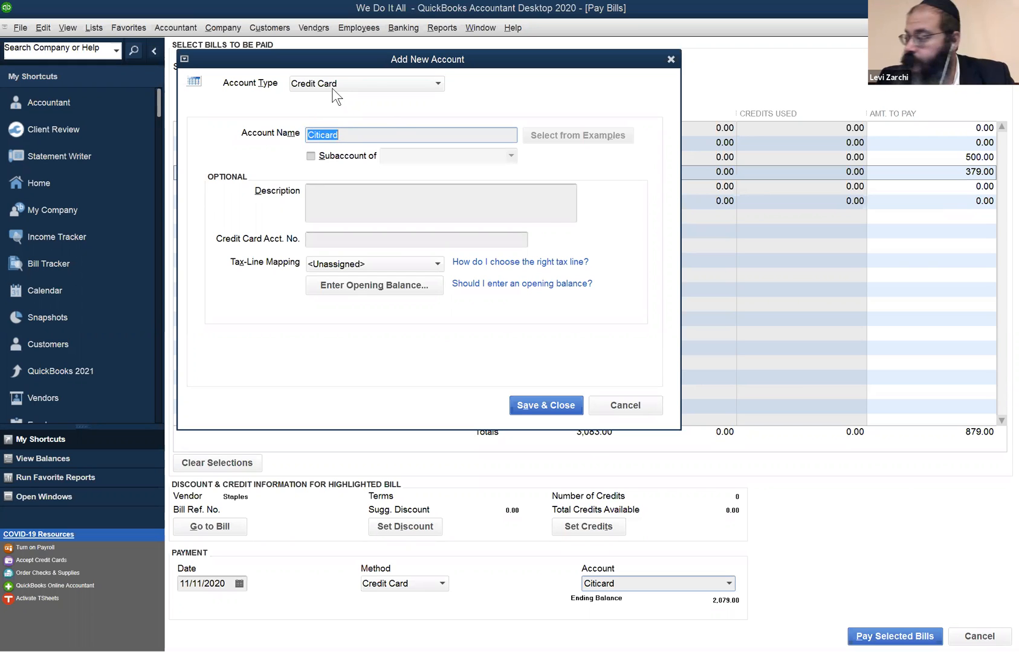
- Keep Credit Card as the account type, save the new Citicard account and check it in the payment account list
{"action": "left_click", "coordinate": [370, 79]}
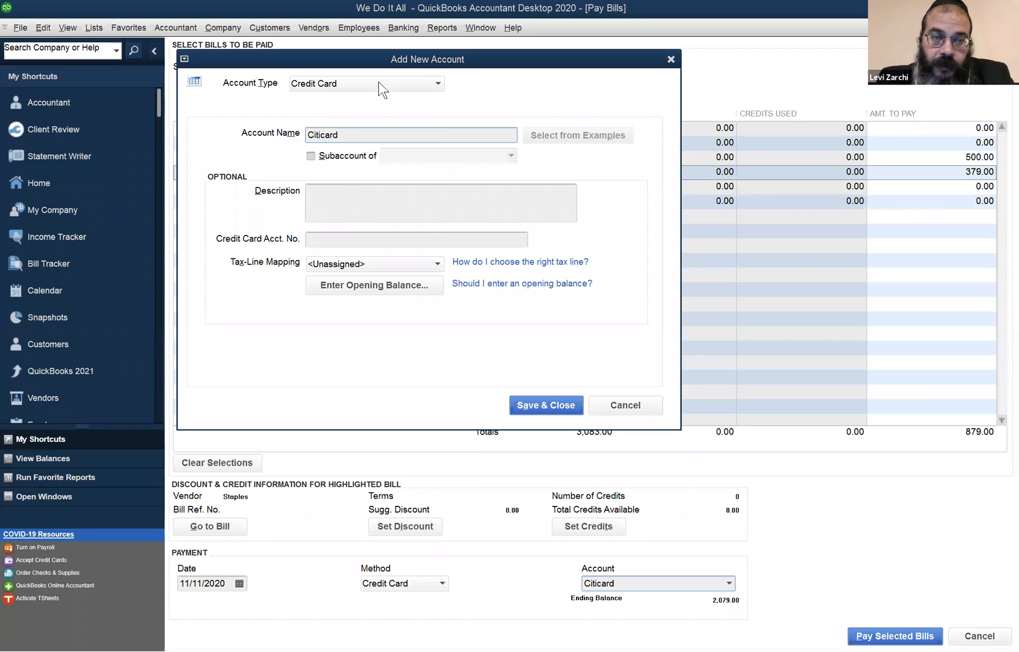
{"action": "left_click", "coordinate": [379, 82]}
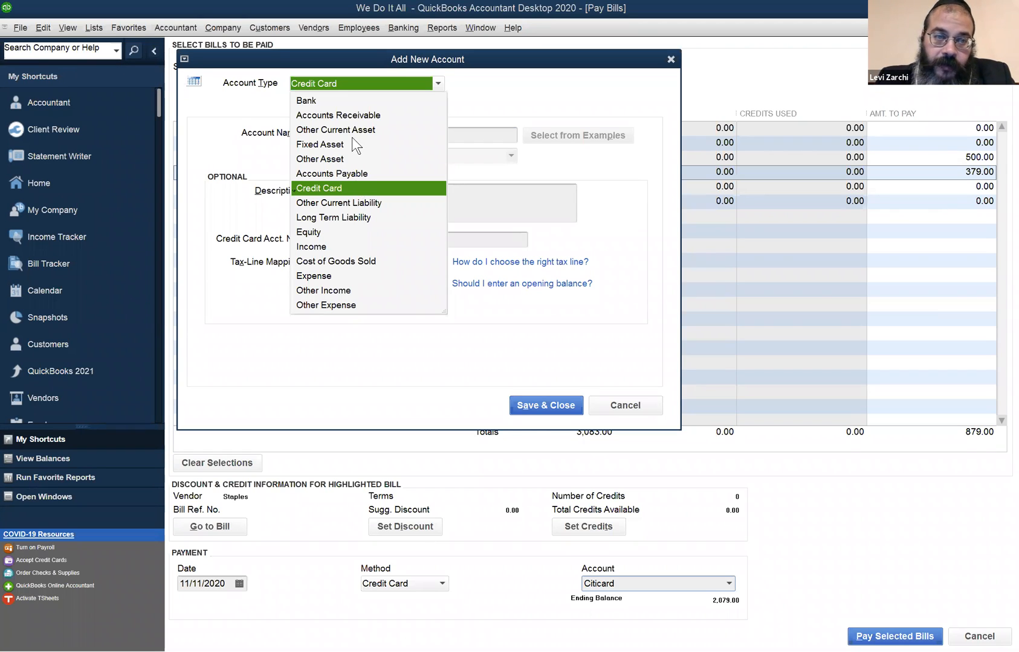
{"action": "left_click", "coordinate": [354, 191]}
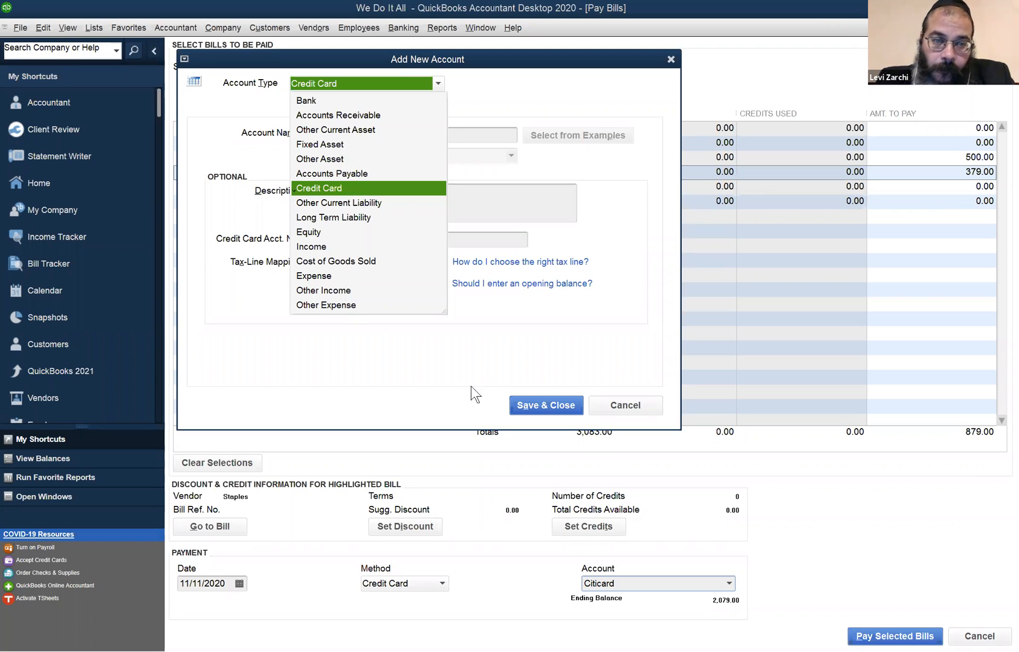
{"action": "left_click", "coordinate": [523, 402]}
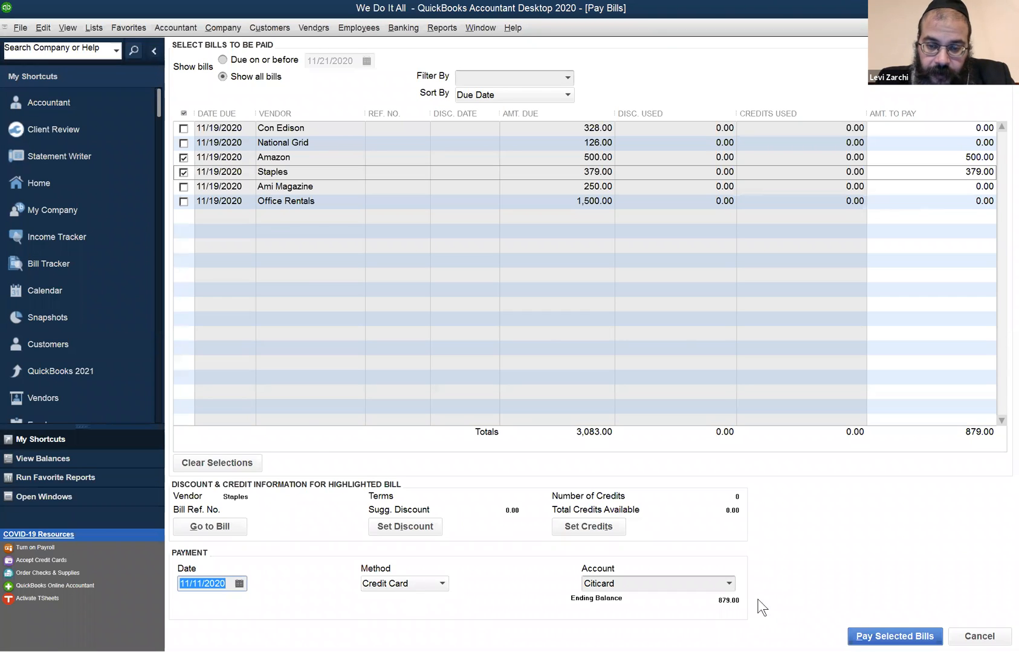
{"action": "left_click", "coordinate": [729, 584]}
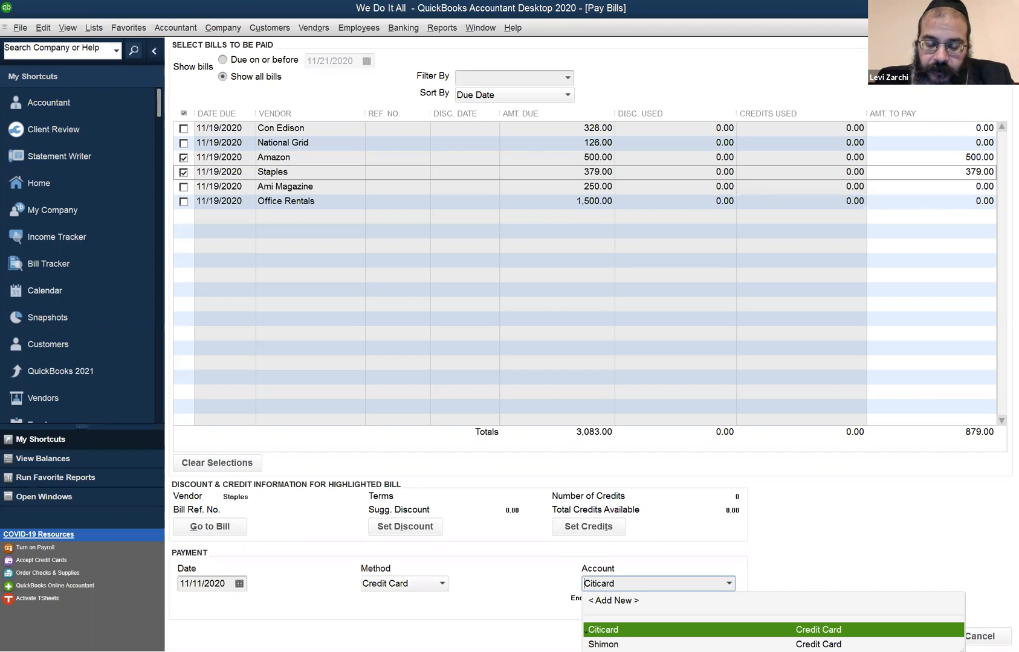
{"action": "left_click", "coordinate": [526, 578]}
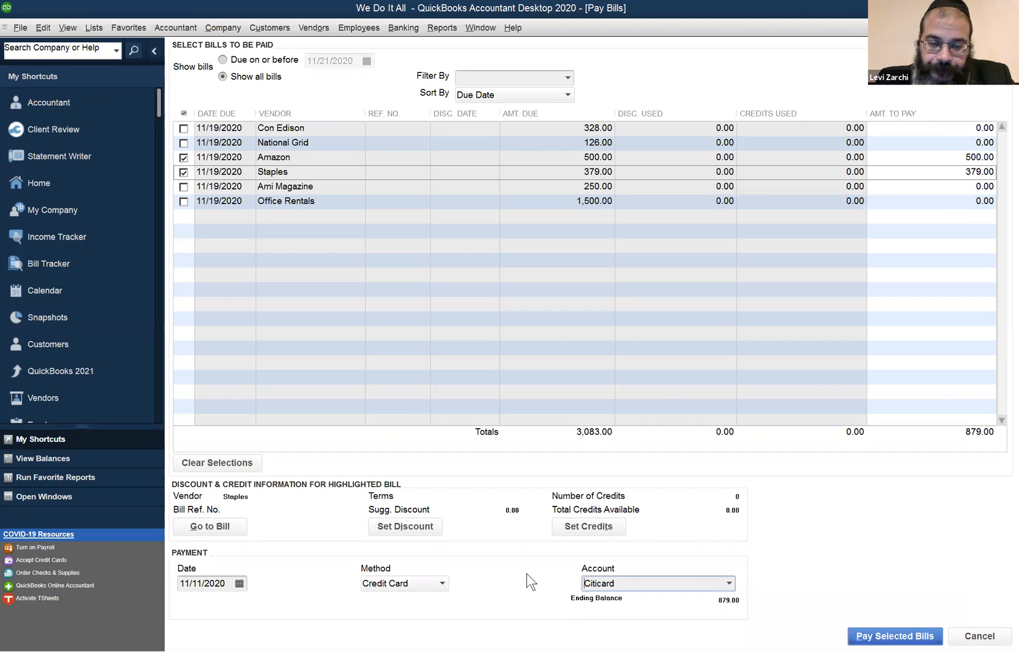
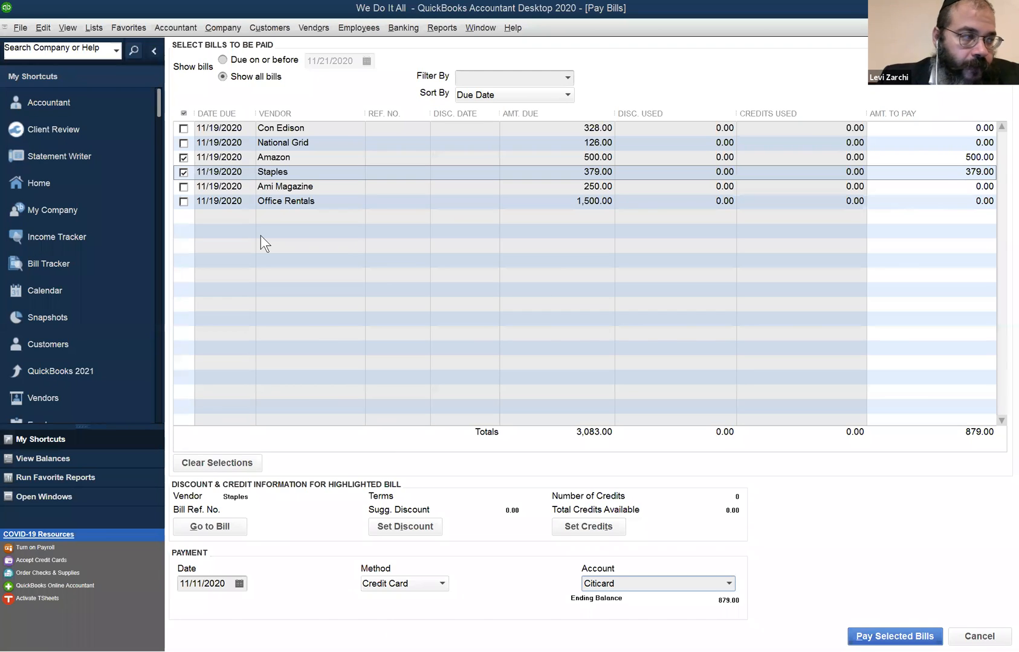
- Check the payment methods available for the marked Amazon and Staples bills
{"action": "left_click", "coordinate": [430, 583]}
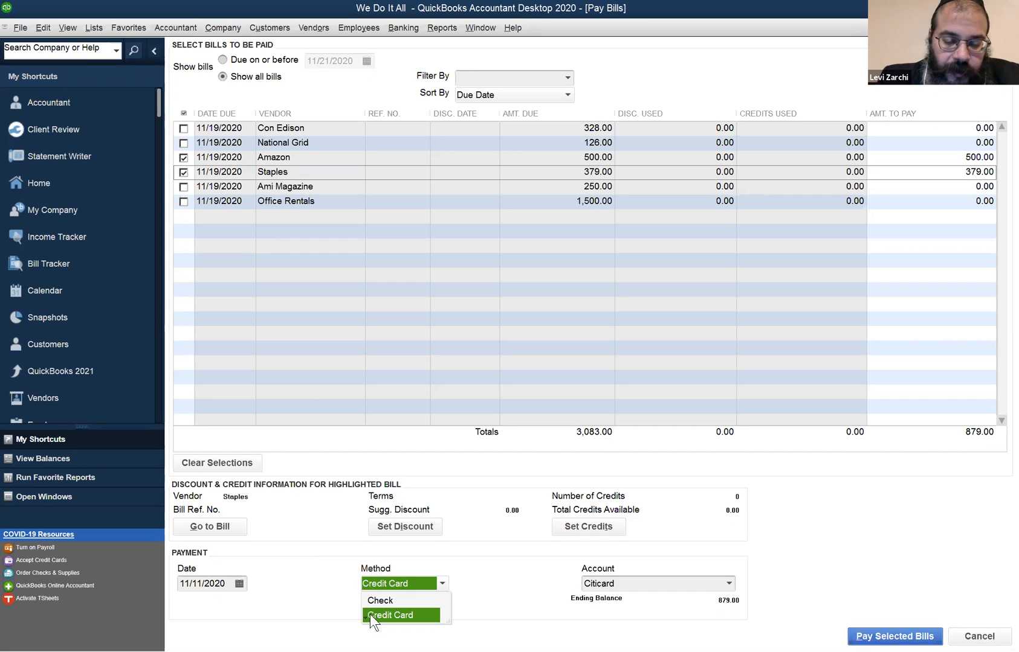
{"action": "left_click", "coordinate": [487, 587]}
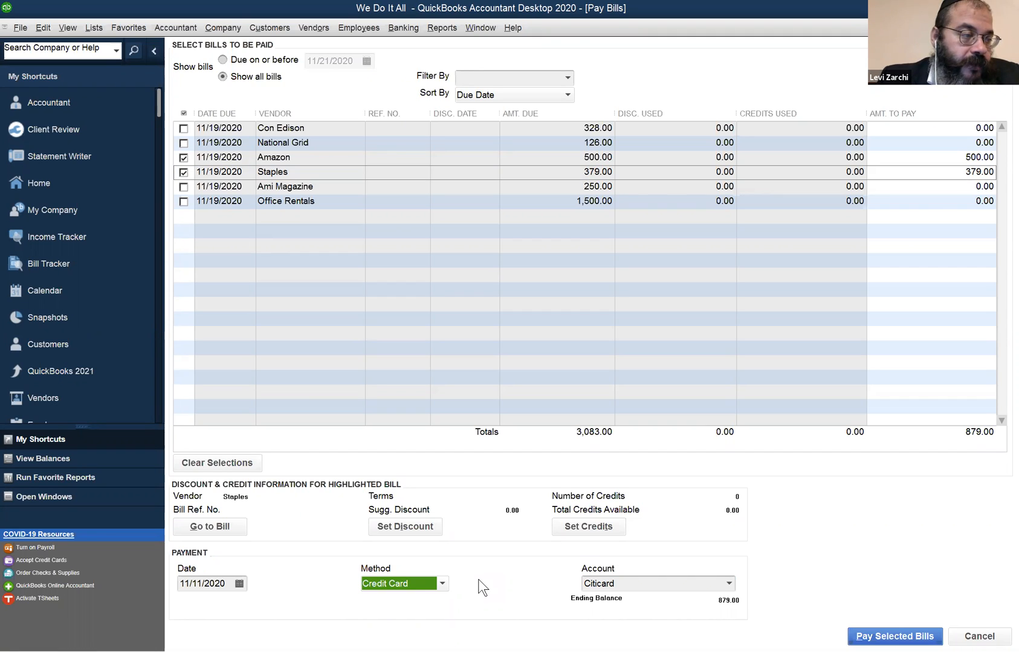
{"action": "left_click", "coordinate": [427, 573]}
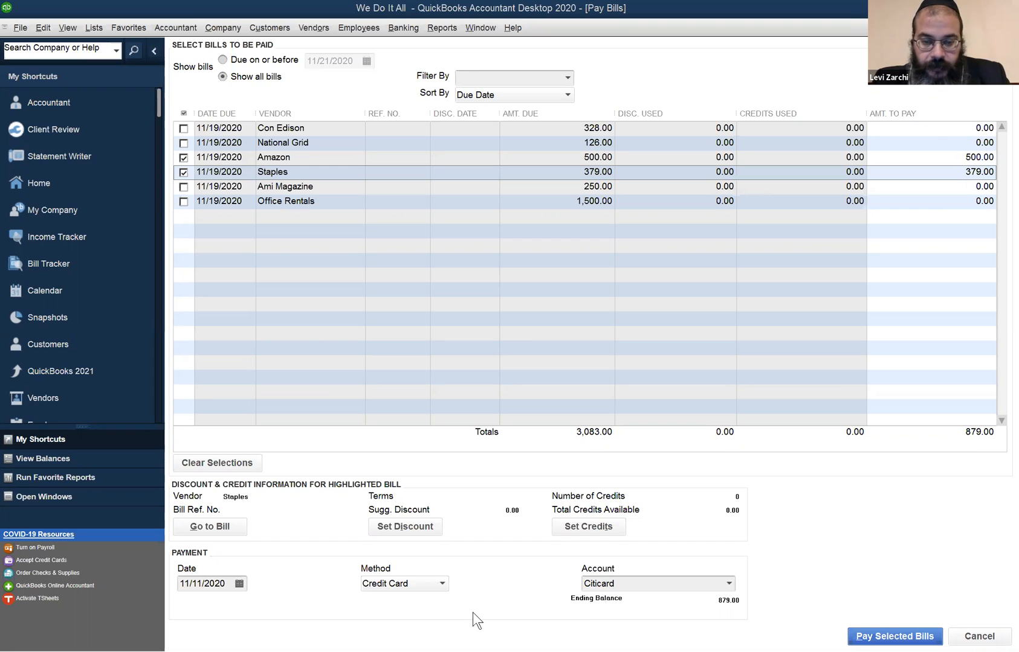
- Open the Chart of Accounts, view the Citicard register and close it again
{"action": "left_click", "coordinate": [323, 592]}
{"action": "key", "text": "ctrl+a"}
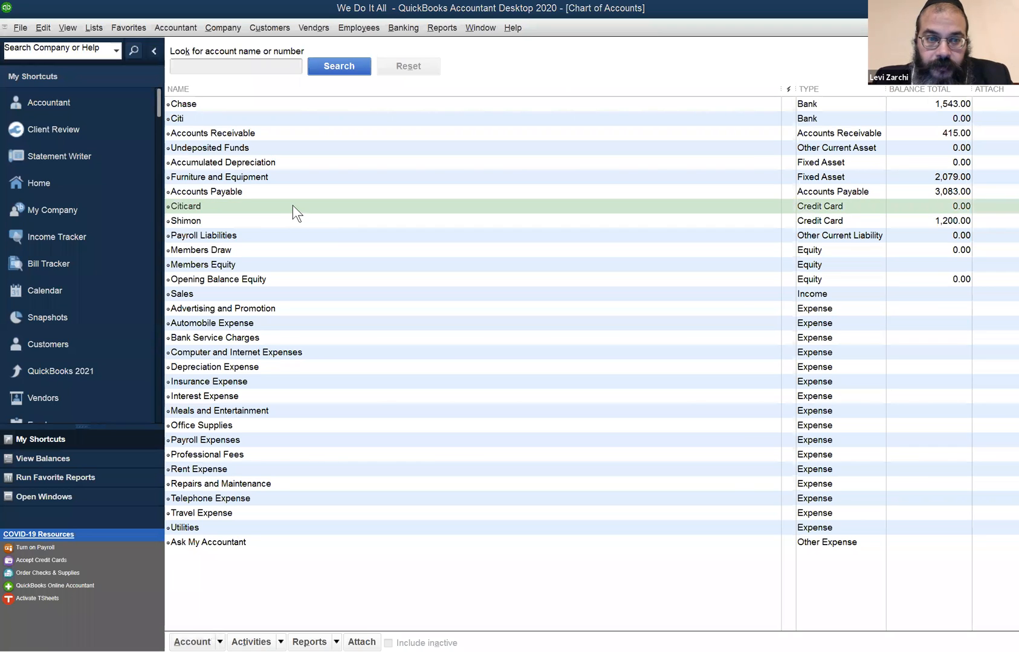
{"action": "double_click", "coordinate": [291, 206]}
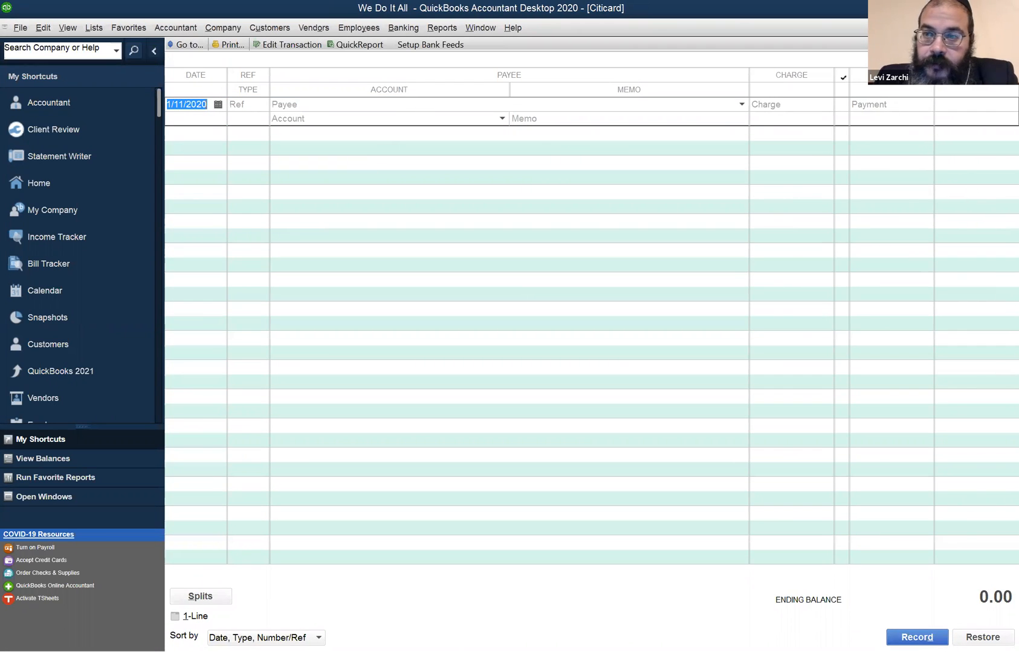
{"action": "key", "text": "Escape"}
- Open the Citicard account for editing, consult the opening balance help and leave without saving
{"action": "right_click", "coordinate": [169, 208]}
{"action": "left_click", "coordinate": [192, 259]}
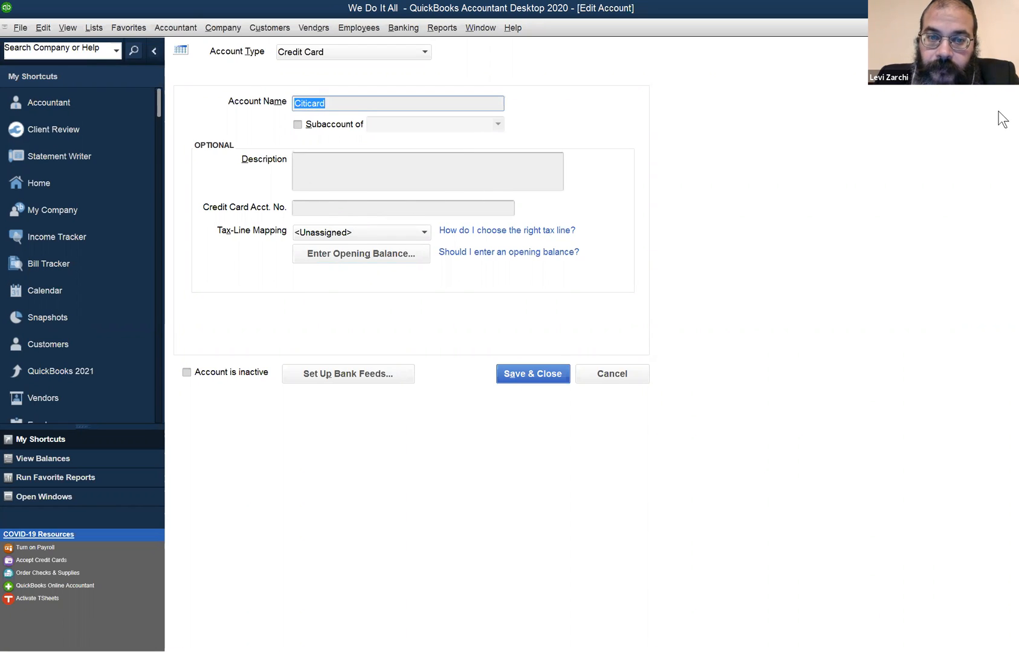
{"action": "left_click", "coordinate": [546, 252]}
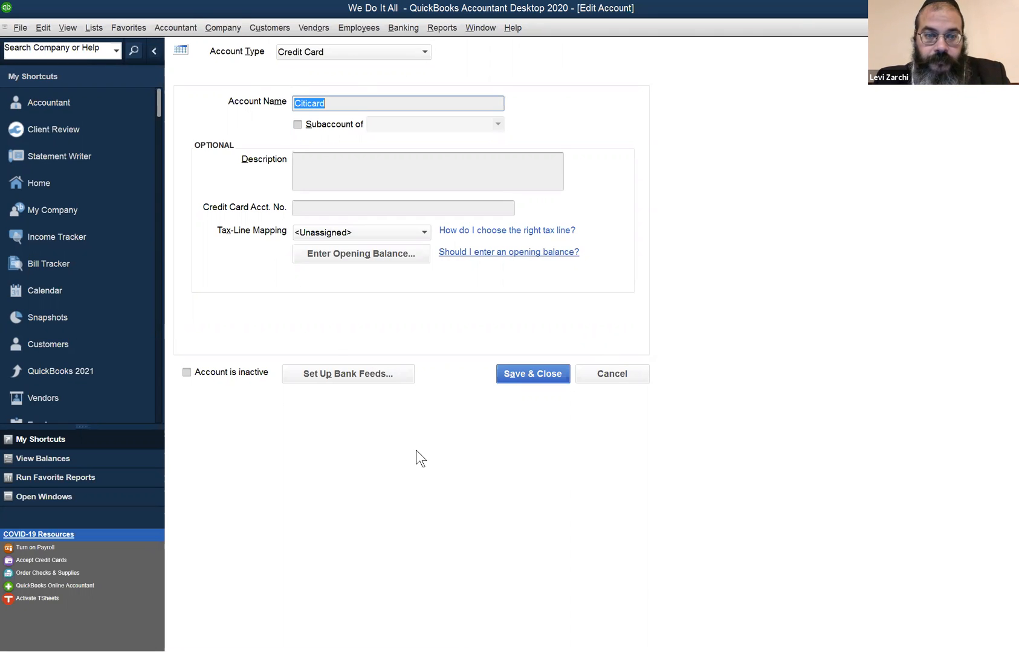
{"action": "left_click", "coordinate": [609, 380]}
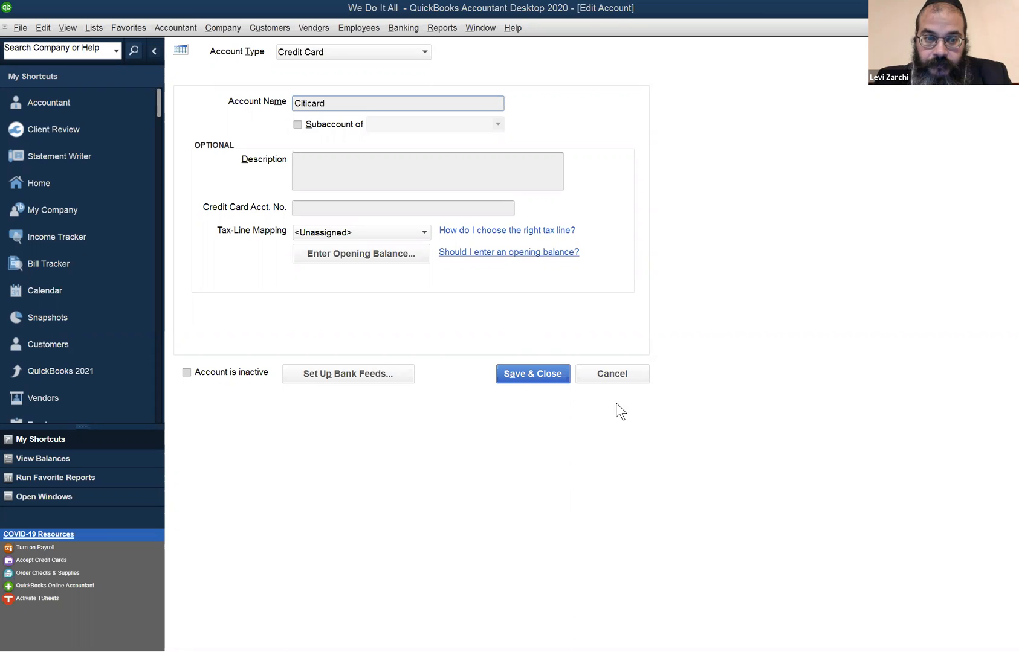
{"action": "left_click", "coordinate": [627, 370]}
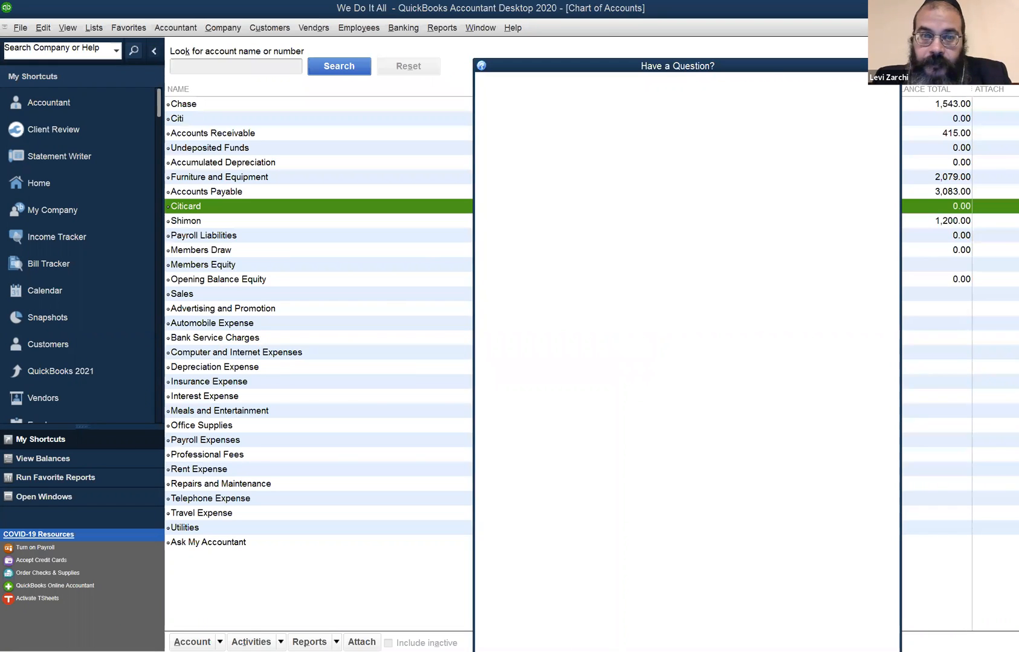
- Review the Citicard account's optional details in Edit Account once more and cancel out of it
{"action": "left_click", "coordinate": [476, 28]}
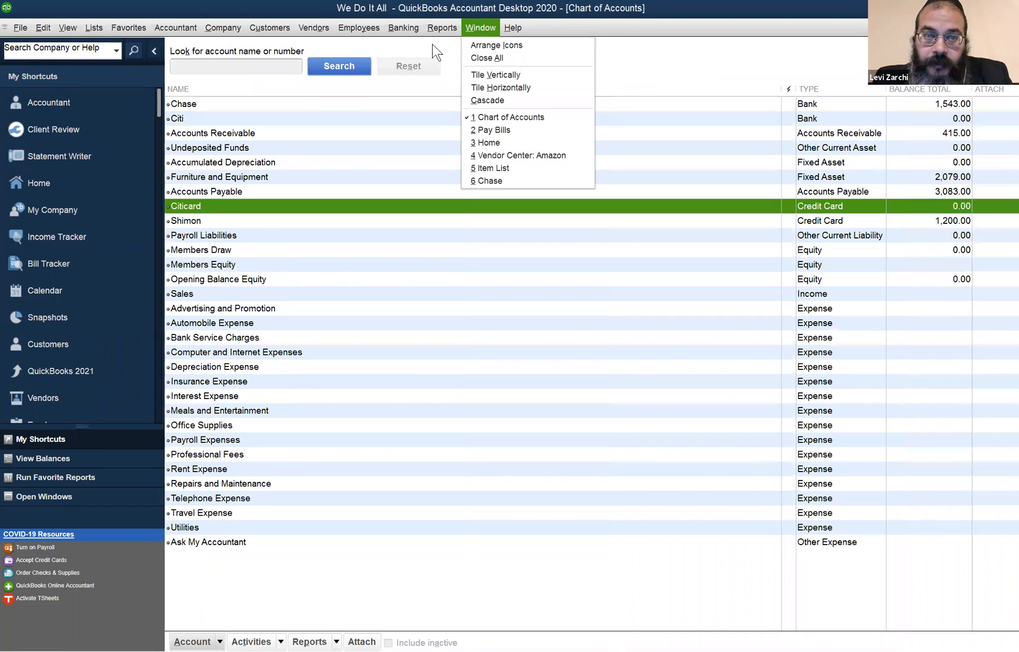
{"action": "left_click", "coordinate": [437, 166]}
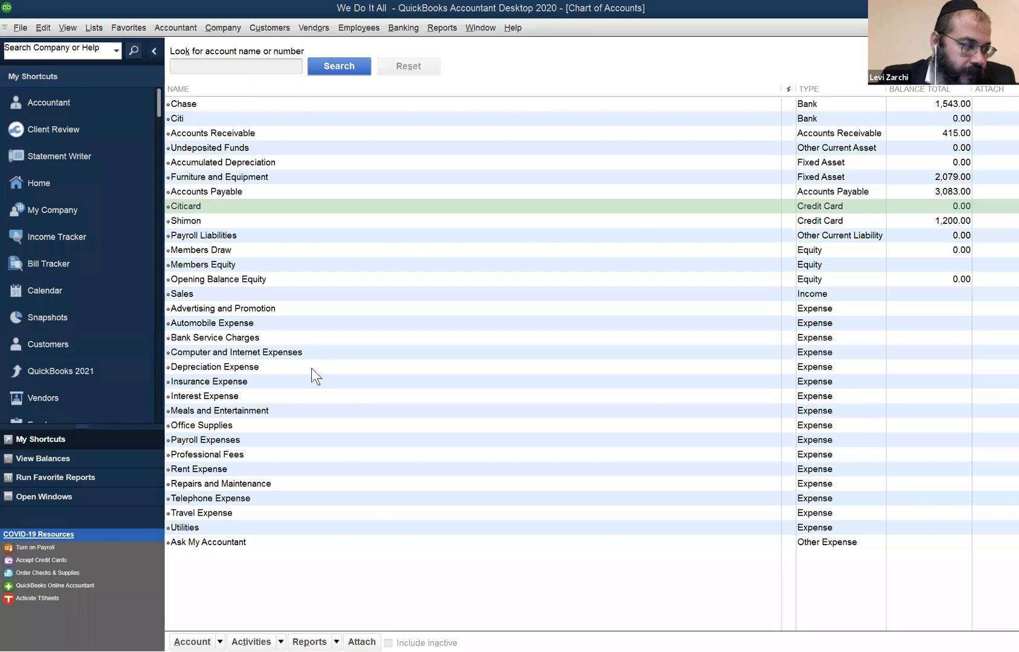
{"action": "right_click", "coordinate": [203, 206]}
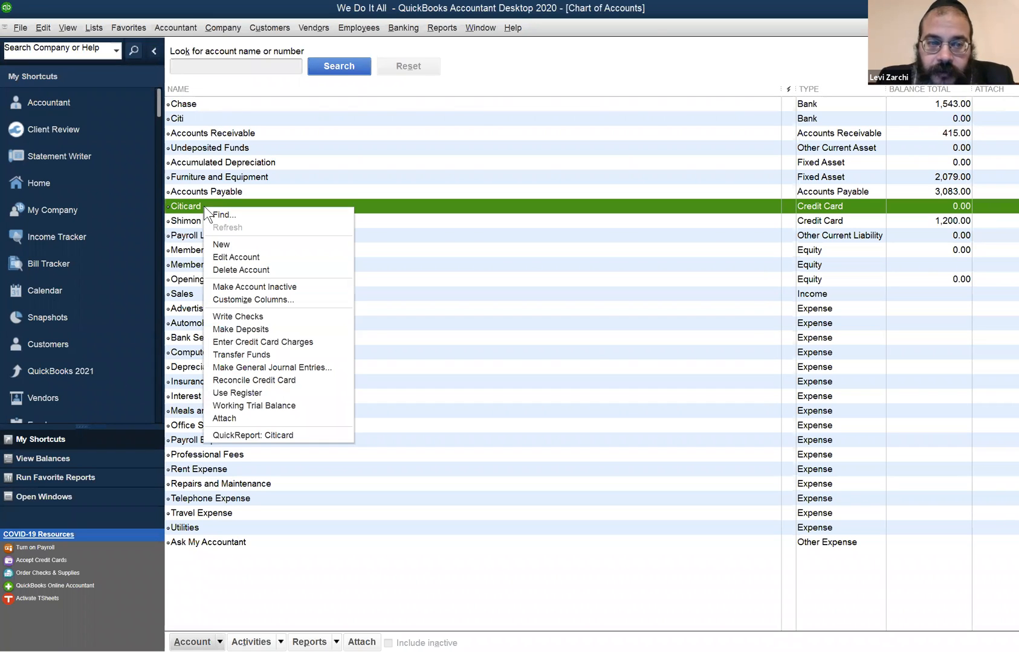
{"action": "left_click", "coordinate": [235, 257]}
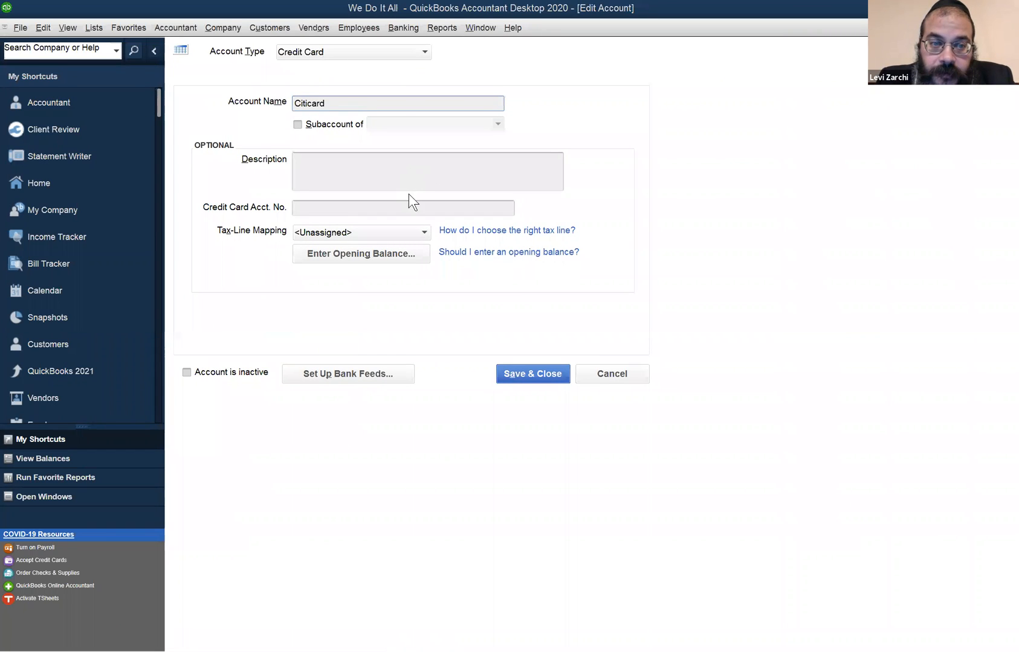
{"action": "left_click", "coordinate": [619, 378]}
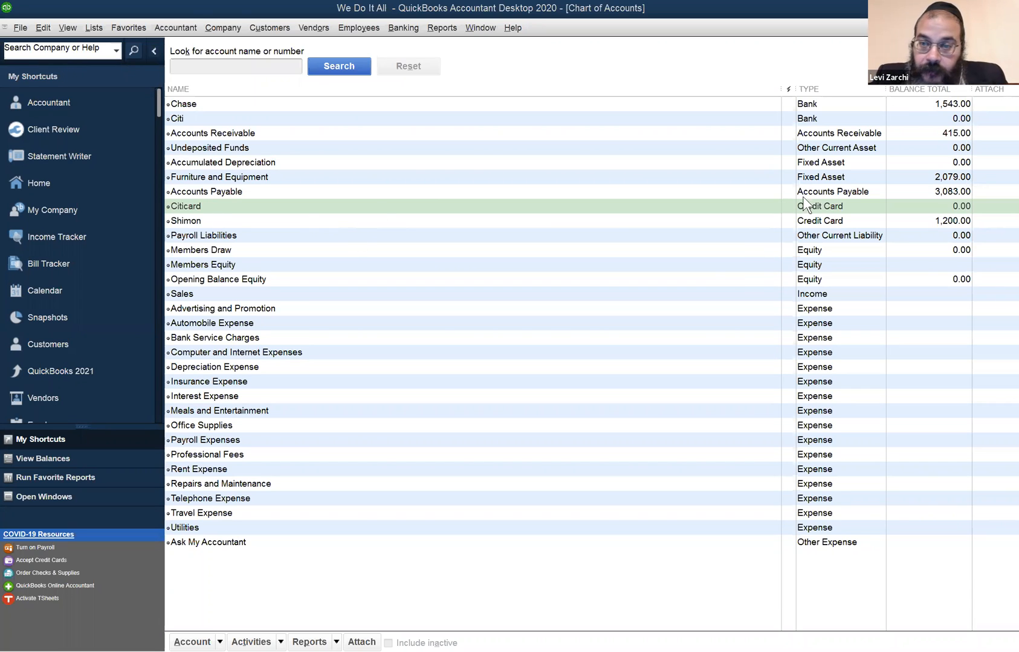
- Return to Pay Bills, pay the selected Amazon and Staples bills with the Citicard credit card and close the payment summary
{"action": "left_click", "coordinate": [823, 202]}
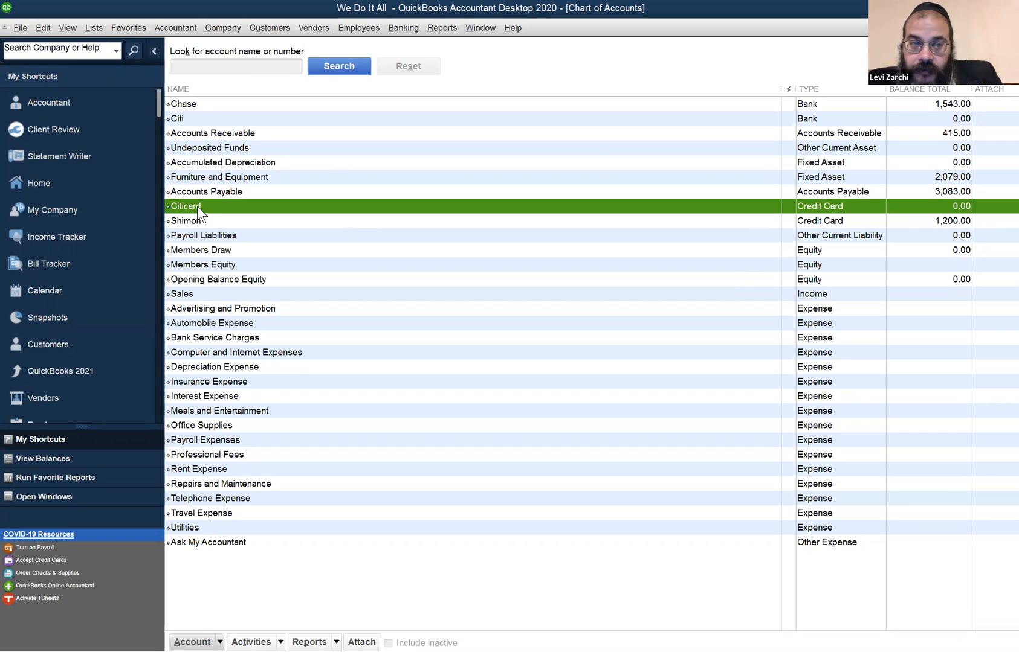
{"action": "left_click", "coordinate": [482, 28]}
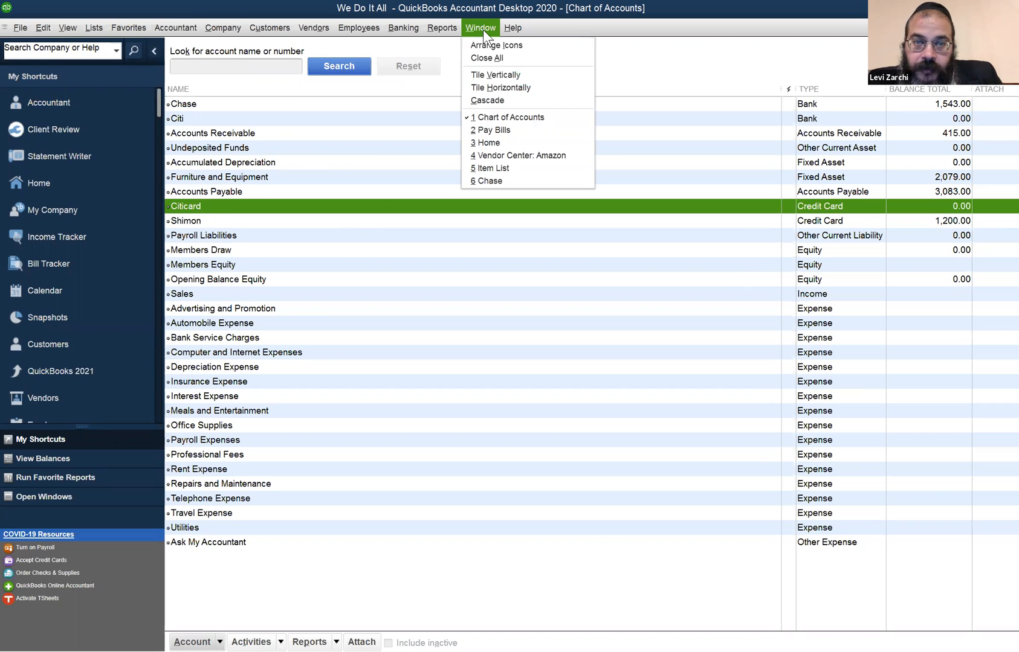
{"action": "left_click", "coordinate": [483, 166]}
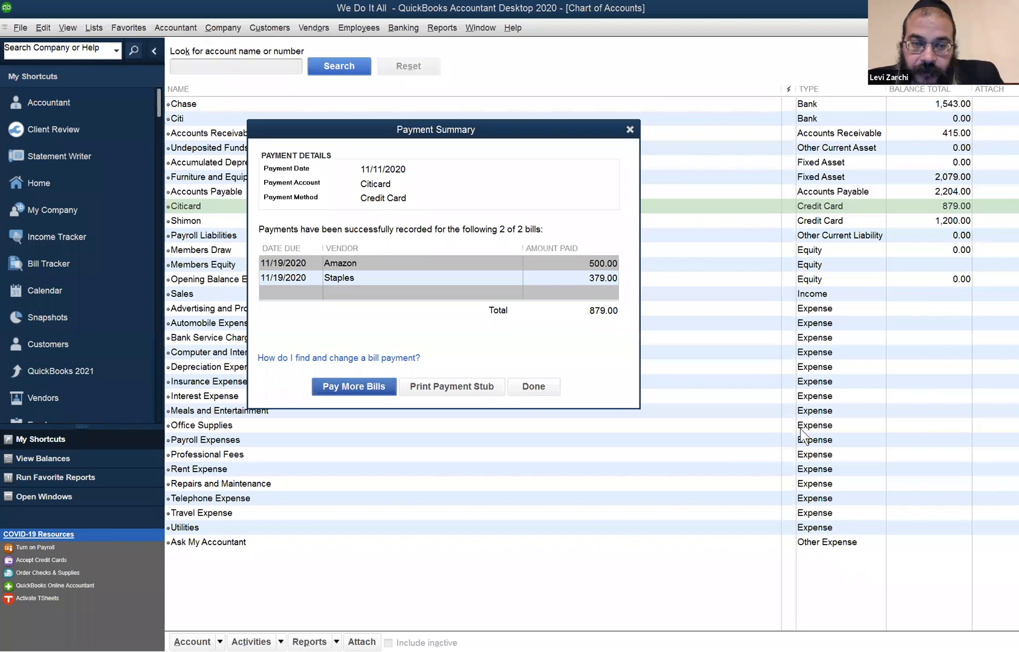
{"action": "left_click", "coordinate": [525, 386]}
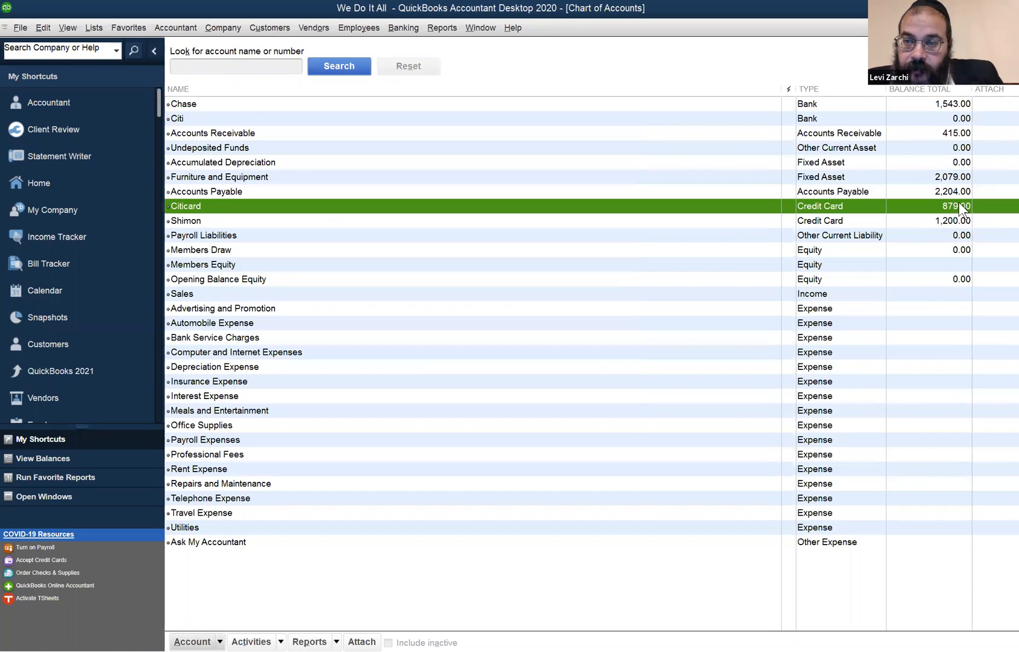
- Compare the balances of the two credit card accounts in the Chart of Accounts
{"action": "left_click", "coordinate": [933, 220]}
{"action": "left_click", "coordinate": [938, 208]}
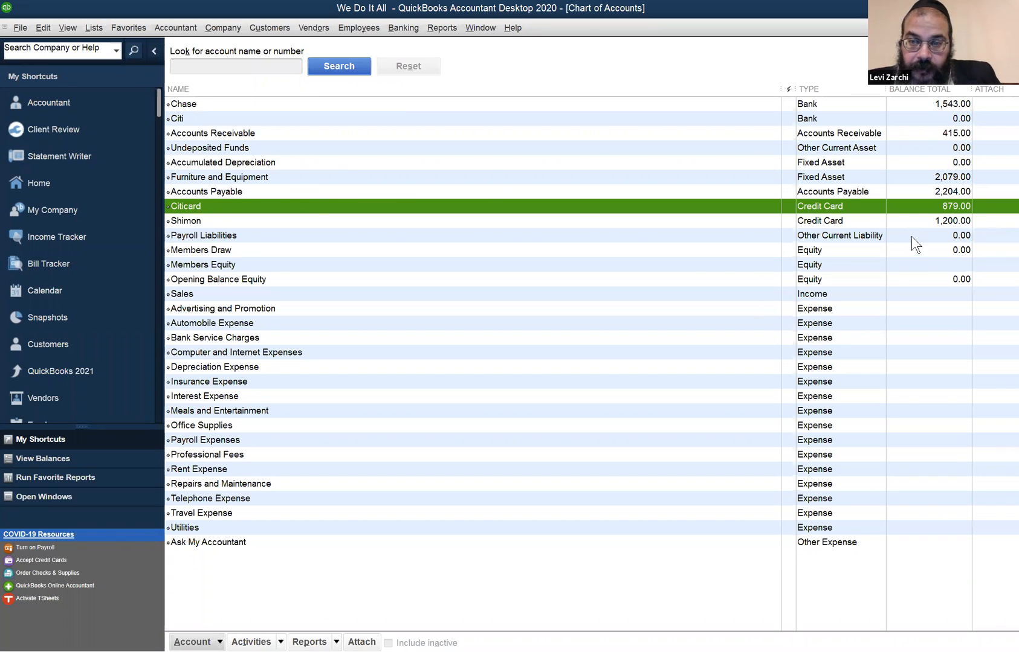
{"action": "left_click", "coordinate": [940, 223]}
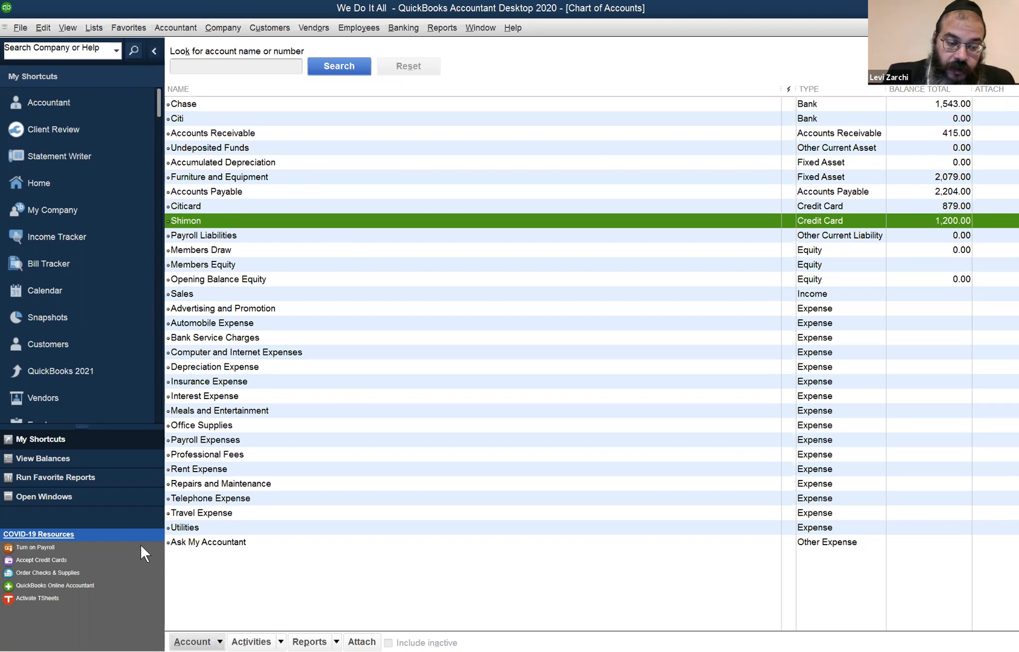
{"action": "key", "text": "ctrl+n"}
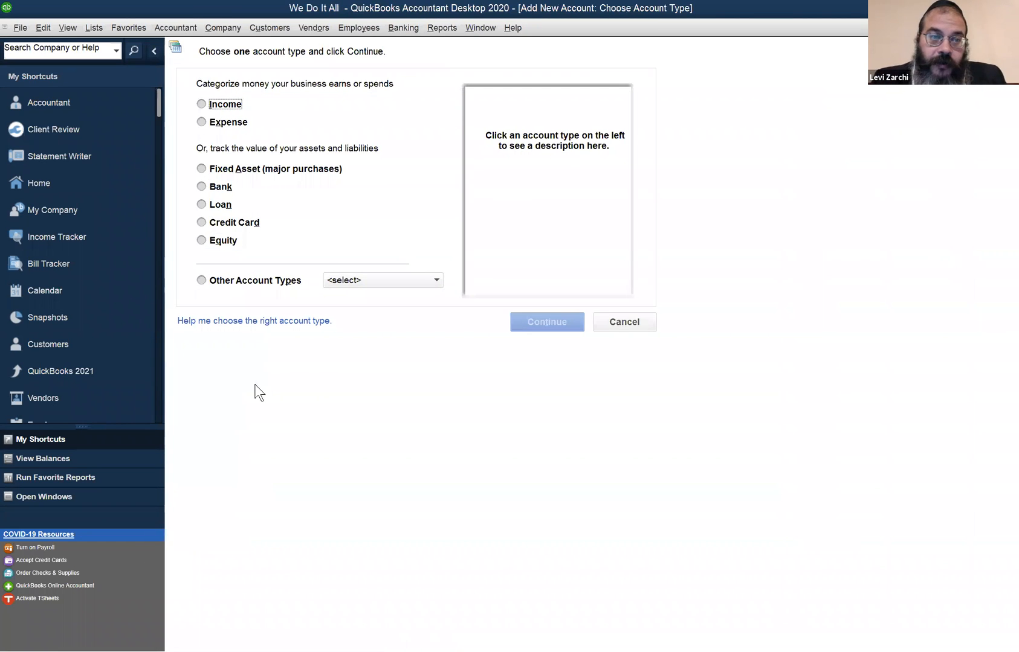
{"action": "left_click", "coordinate": [258, 223]}
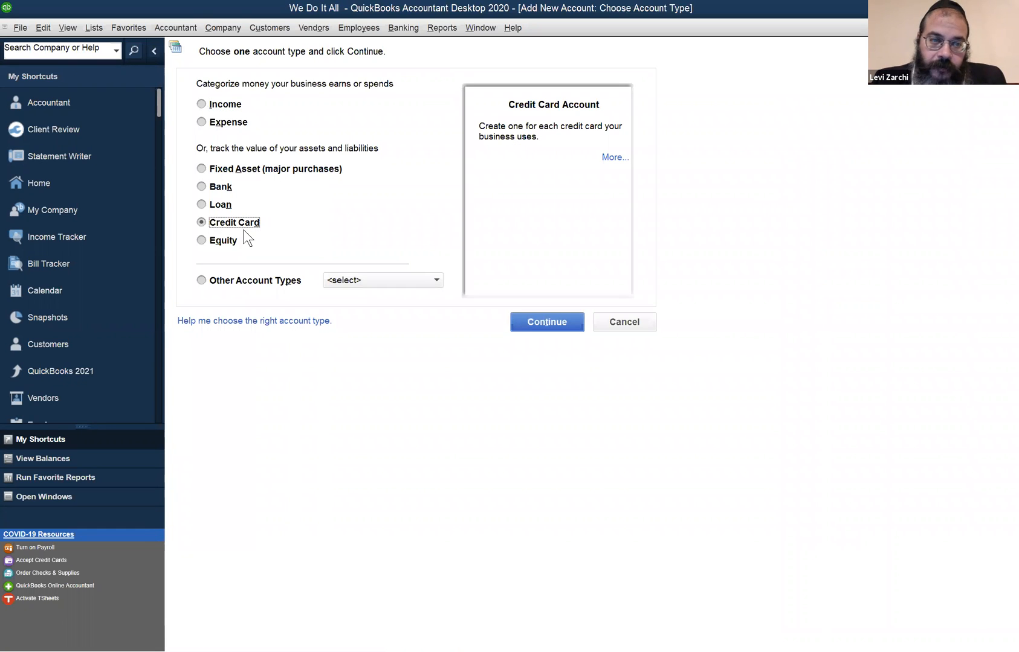
{"action": "left_click", "coordinate": [564, 315]}
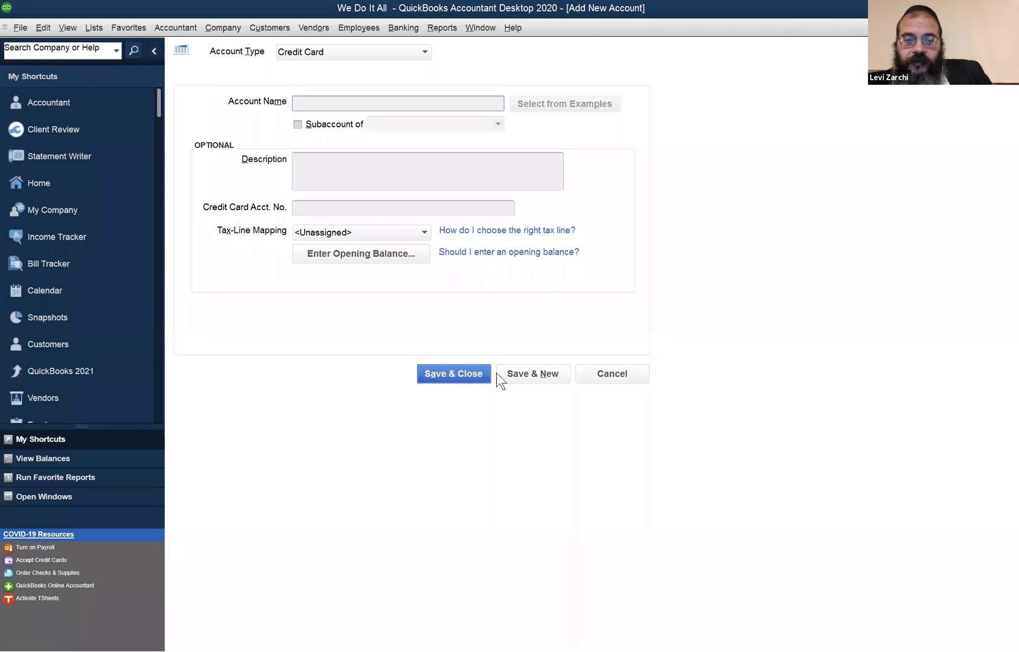
{"action": "left_click", "coordinate": [601, 376]}
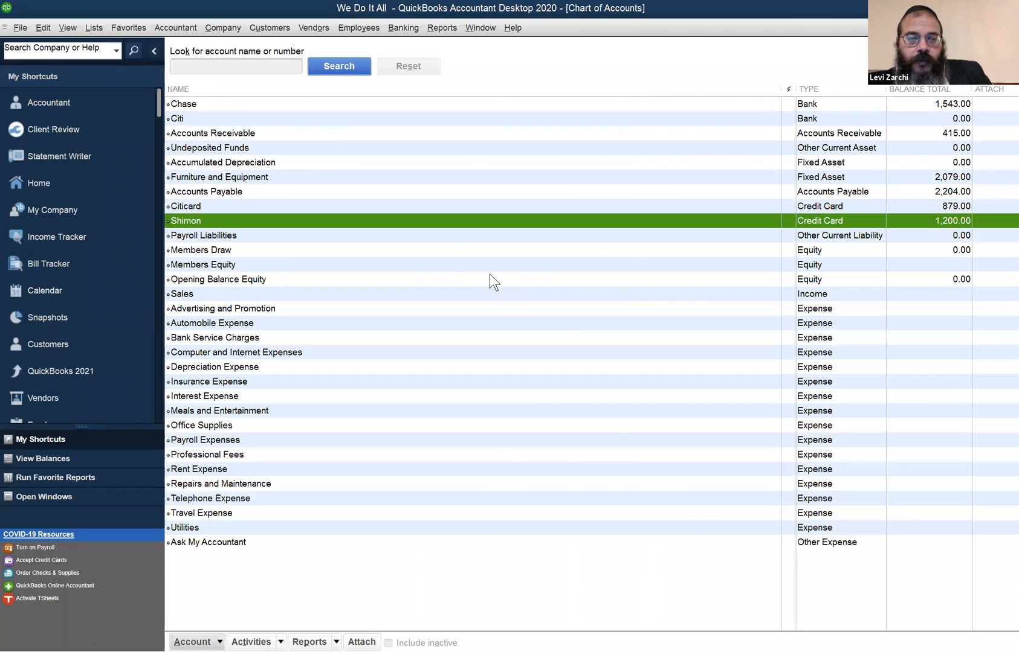
- Open the Citicard register to review its bill payments and return to the Chart of Accounts
{"action": "left_click", "coordinate": [461, 209]}
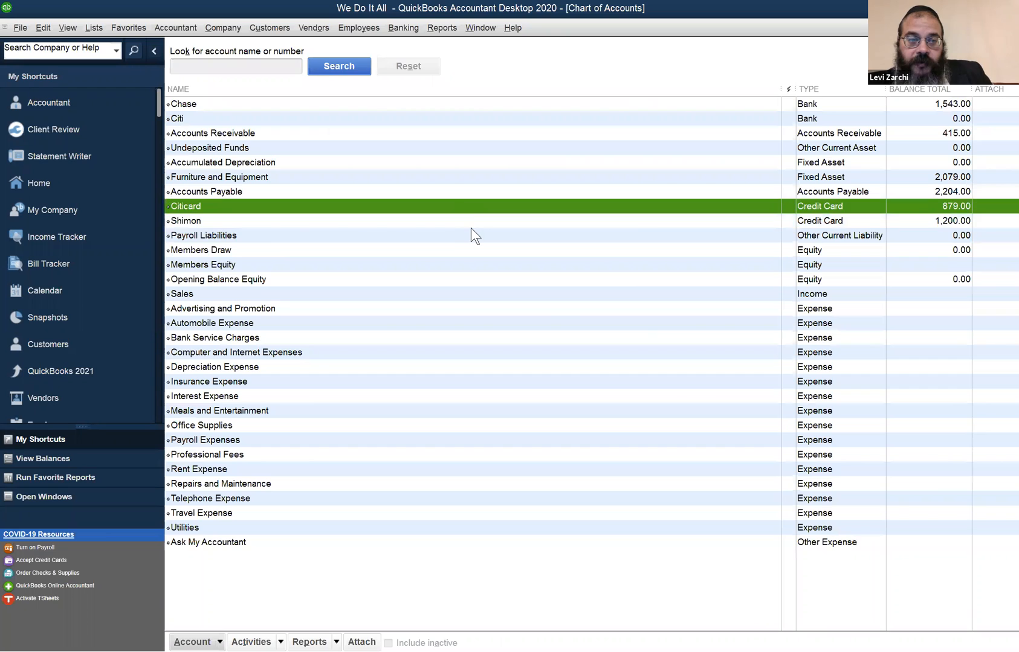
{"action": "left_click", "coordinate": [472, 230]}
{"action": "left_click", "coordinate": [475, 223]}
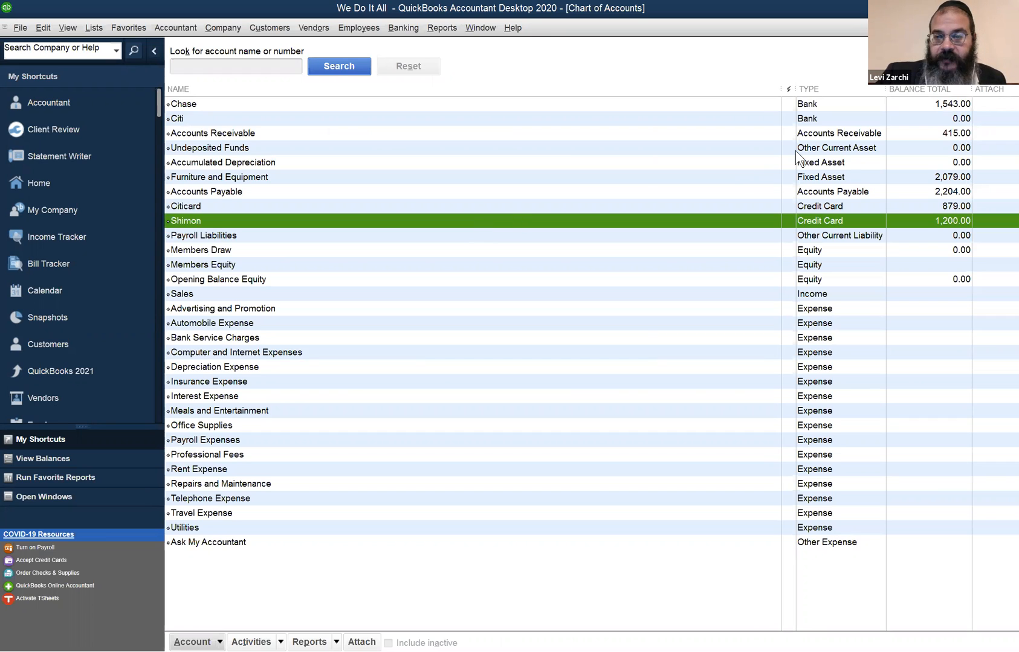
{"action": "double_click", "coordinate": [951, 205]}
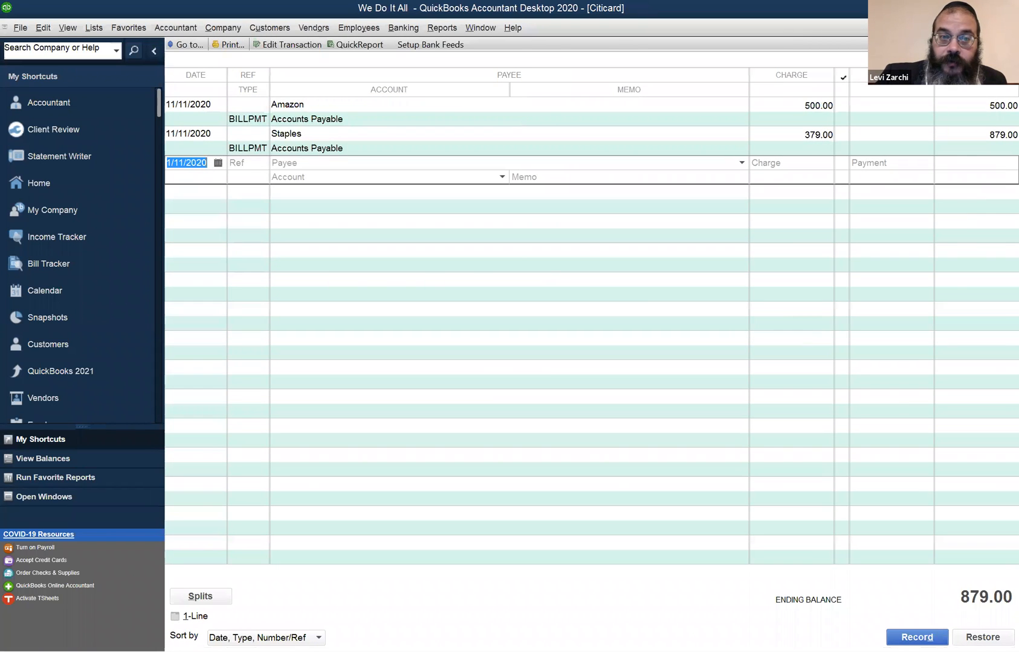
{"action": "key", "text": "Escape"}
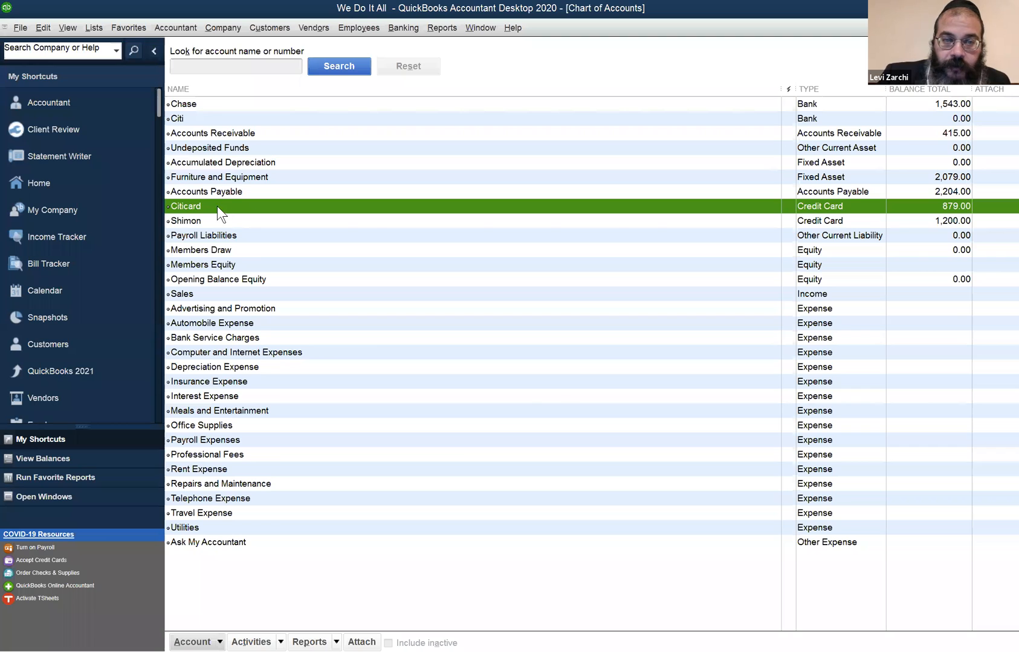
- Open the Office Depot bill payment from the second credit card's register, reassign it to Citicard and save the change
{"action": "left_click", "coordinate": [206, 219]}
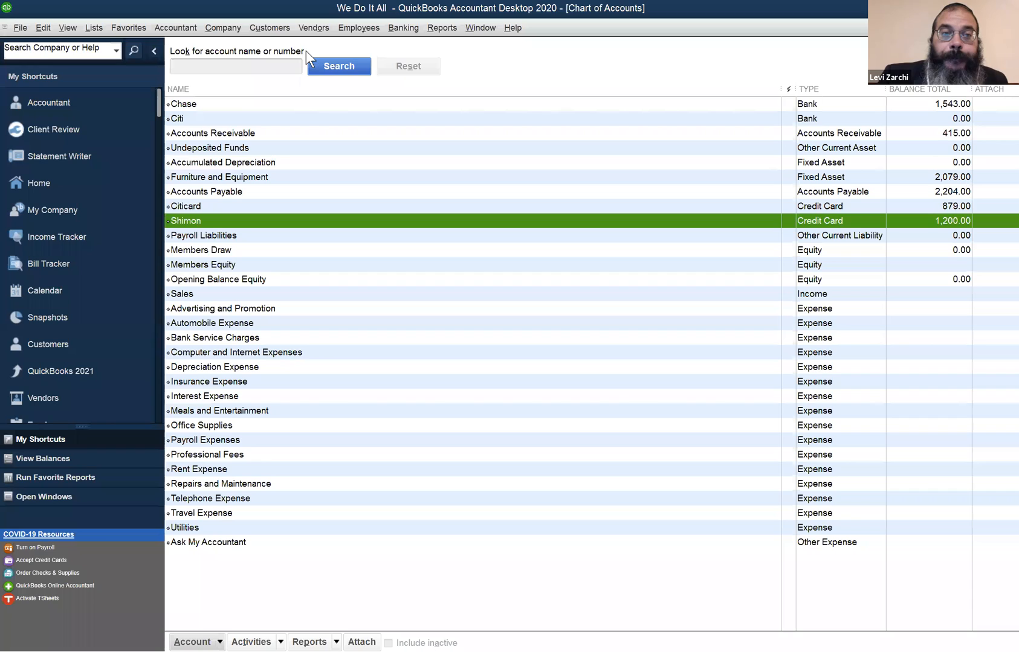
{"action": "double_click", "coordinate": [914, 215]}
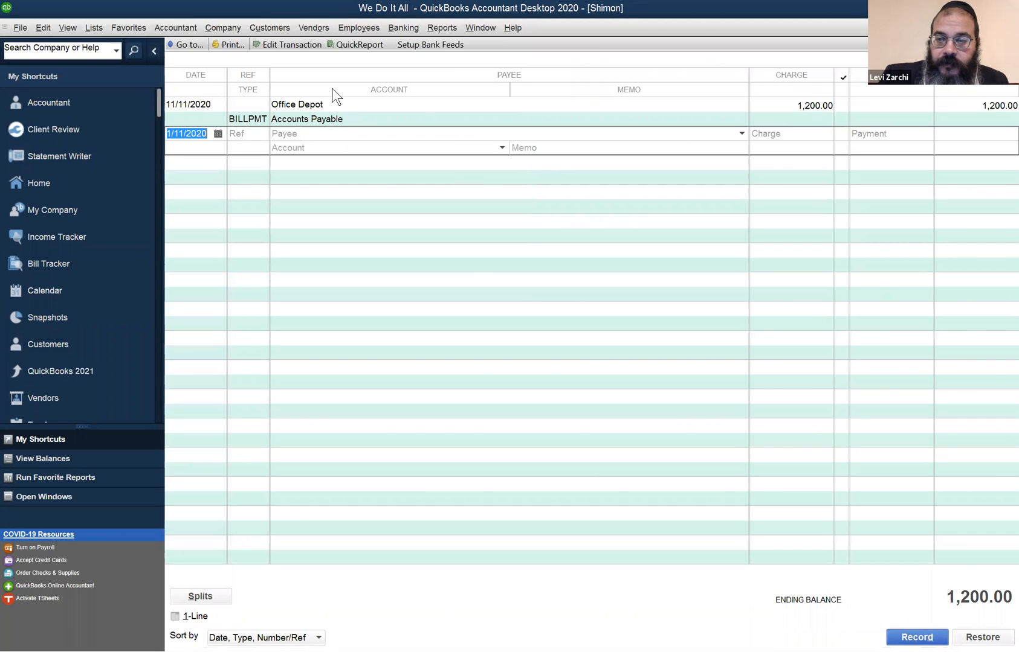
{"action": "left_click", "coordinate": [427, 117]}
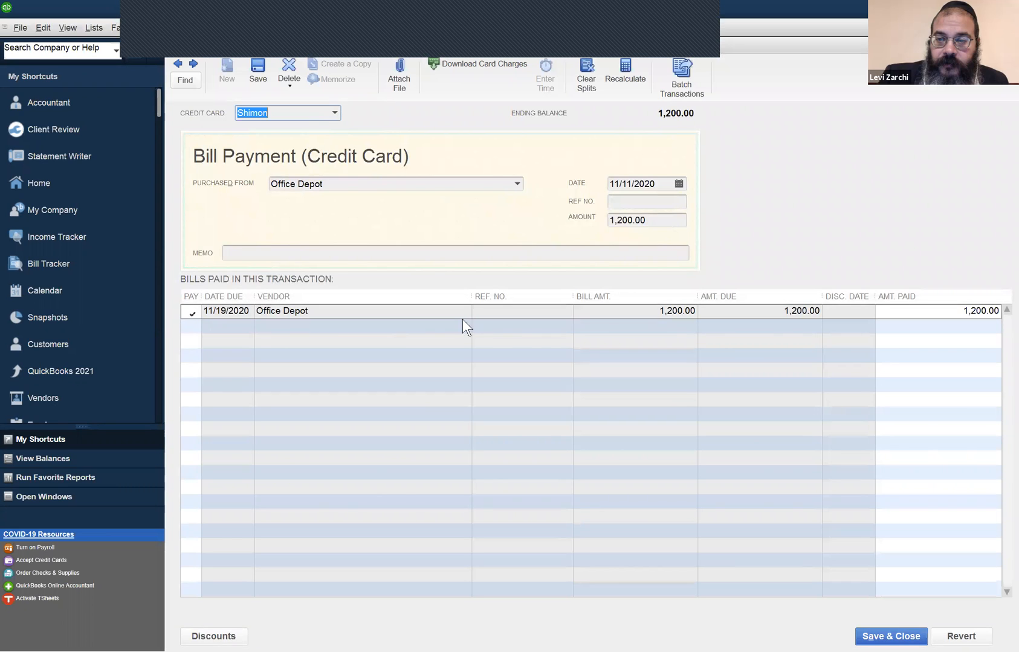
{"action": "left_click", "coordinate": [336, 113]}
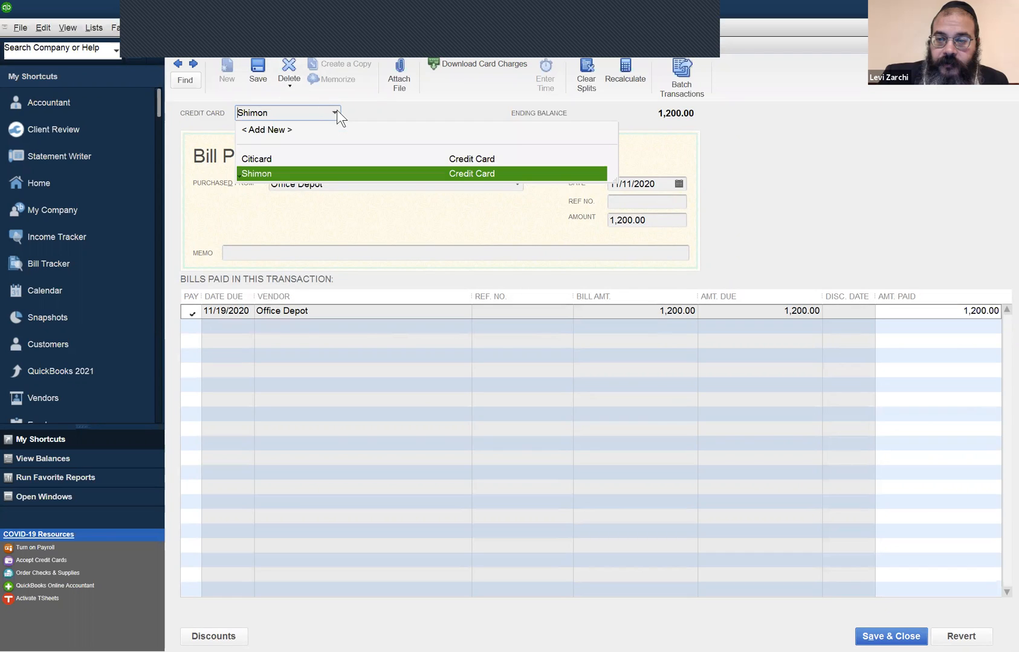
{"action": "left_click", "coordinate": [304, 158]}
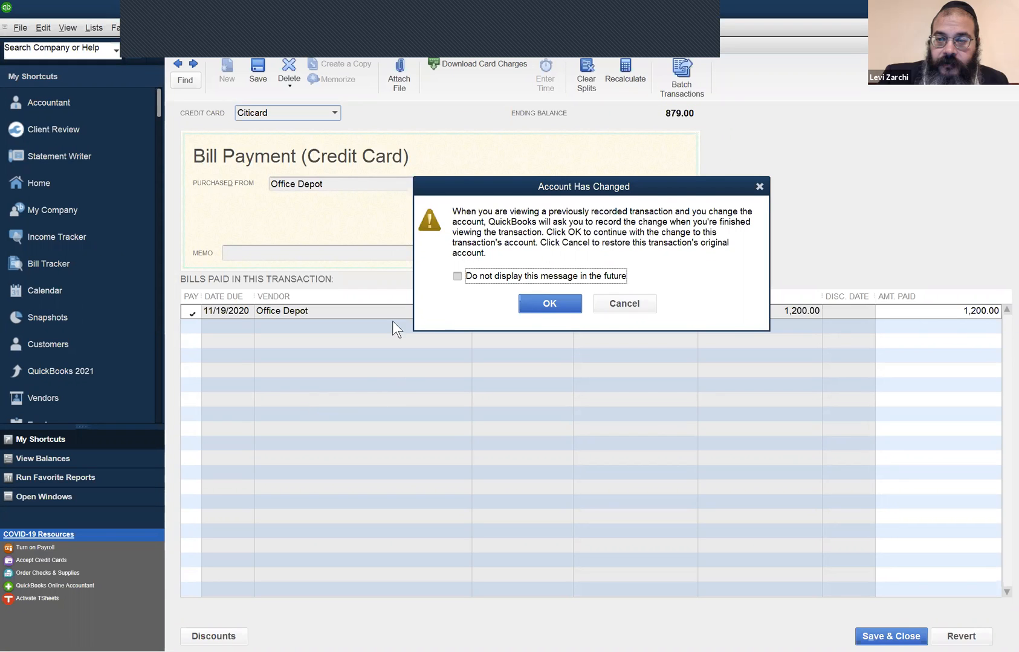
{"action": "left_click", "coordinate": [540, 300]}
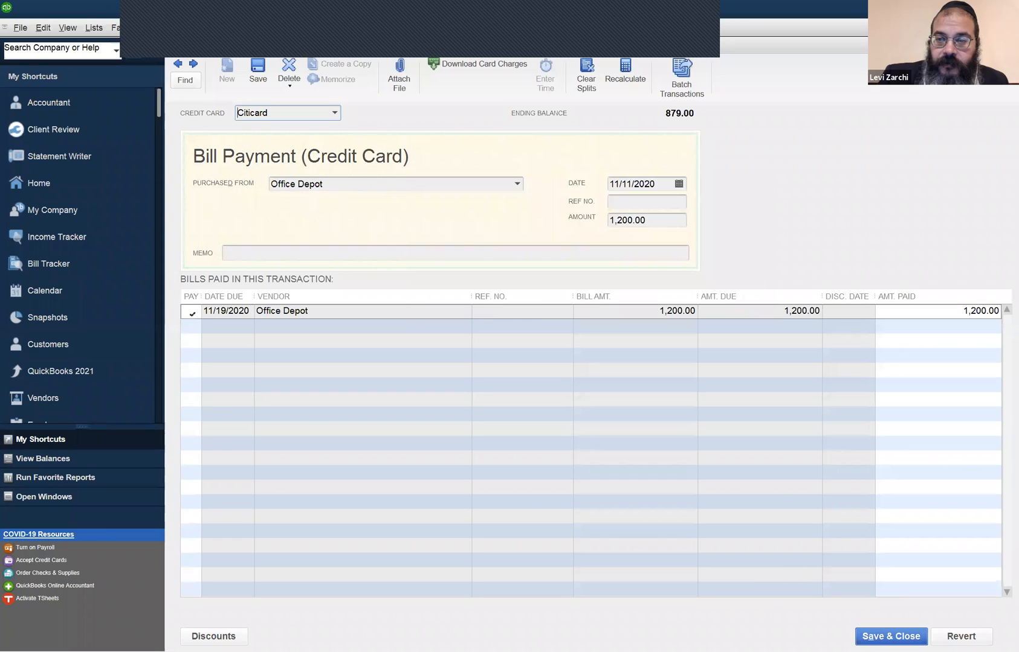
{"action": "left_click", "coordinate": [890, 636]}
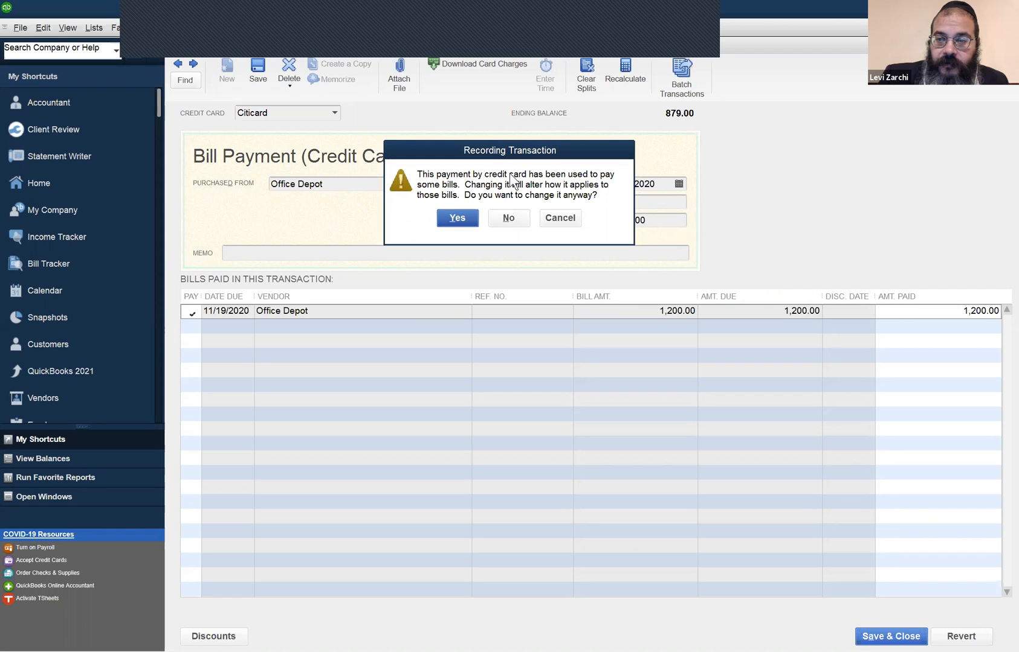
{"action": "left_click", "coordinate": [457, 218]}
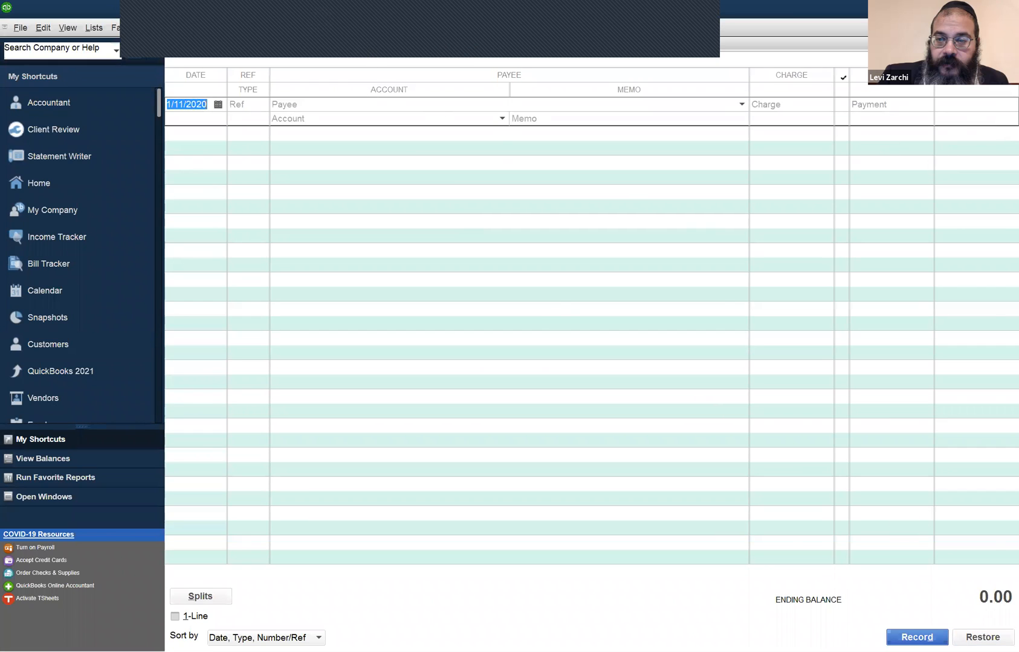
- Return to the Chart of Accounts, check the Citicard balance and open the Citicard register to review its bill payments
{"action": "left_click", "coordinate": [1010, 28]}
{"action": "left_click", "coordinate": [967, 206]}
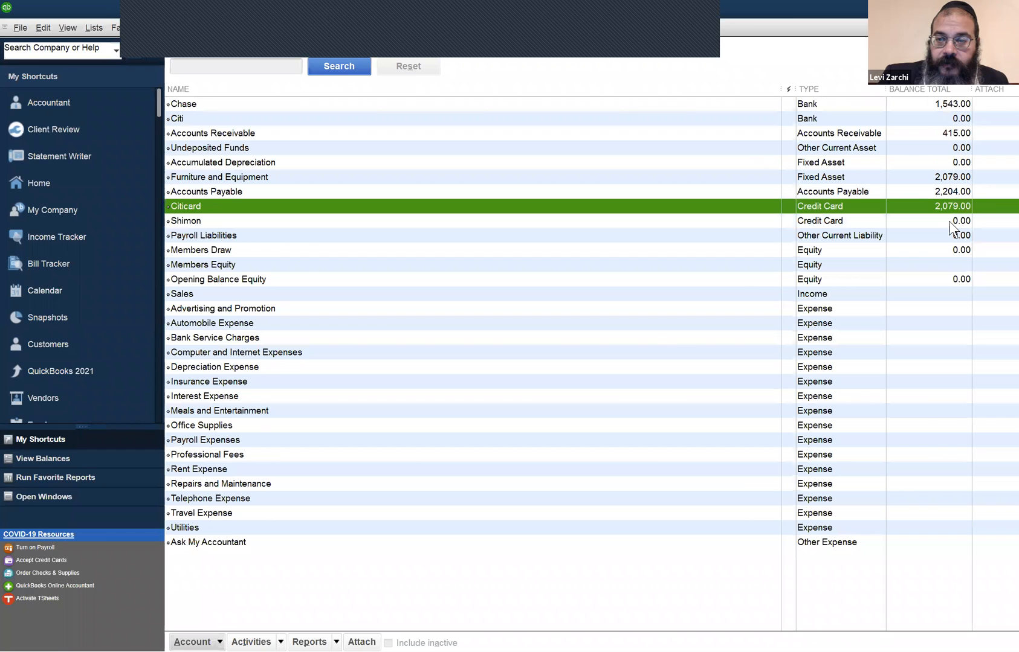
{"action": "double_click", "coordinate": [918, 205]}
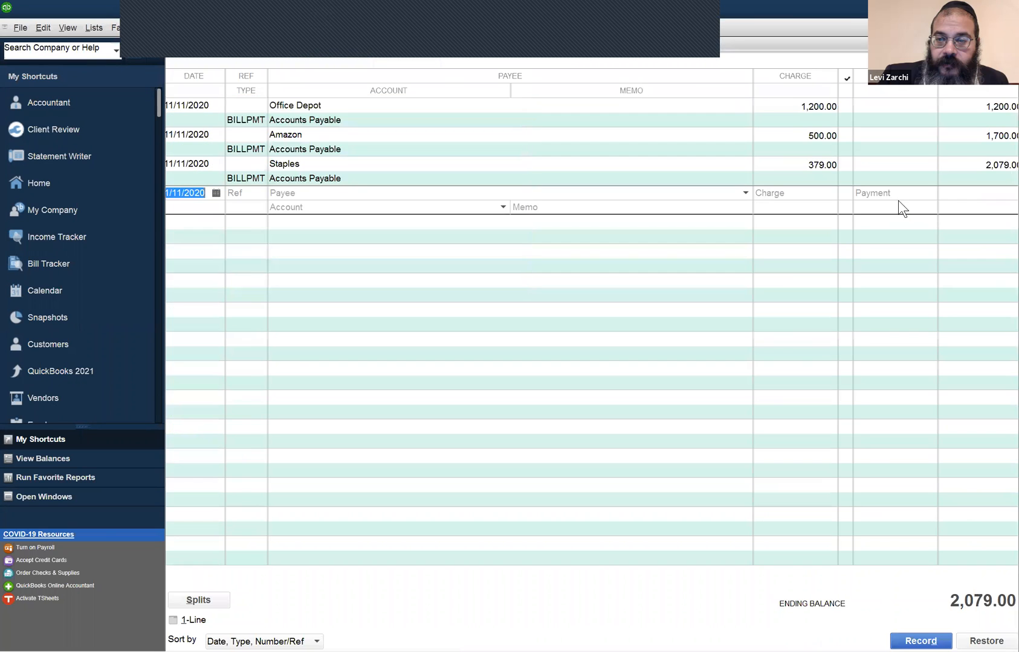
- Reassign the Office Depot bill payment in the Citicard register back to the other credit card account and save the change
{"action": "double_click", "coordinate": [655, 113]}
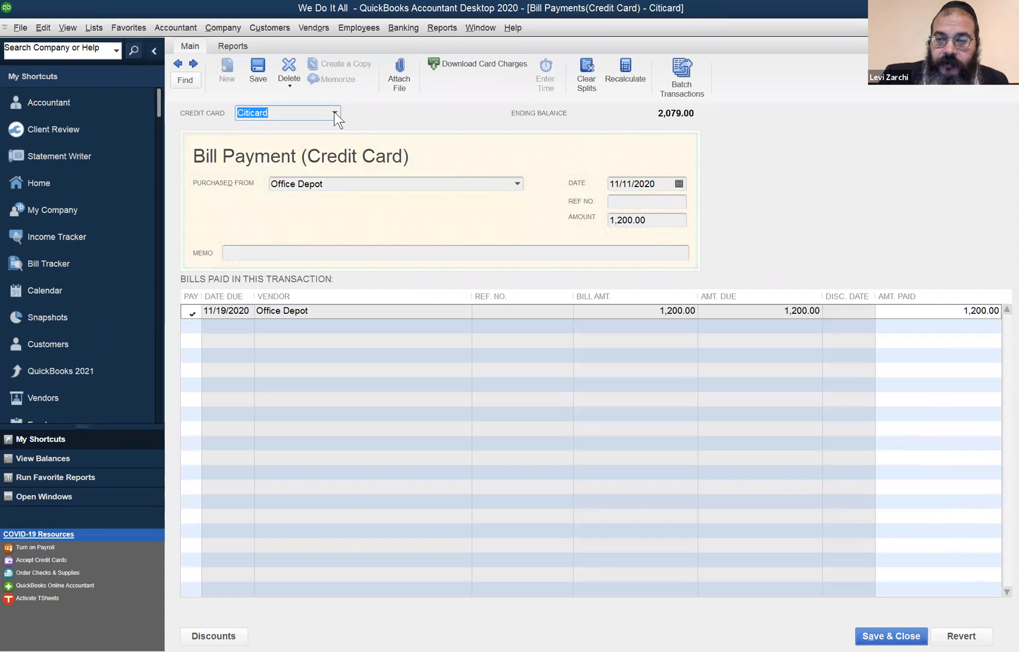
{"action": "left_click", "coordinate": [333, 114]}
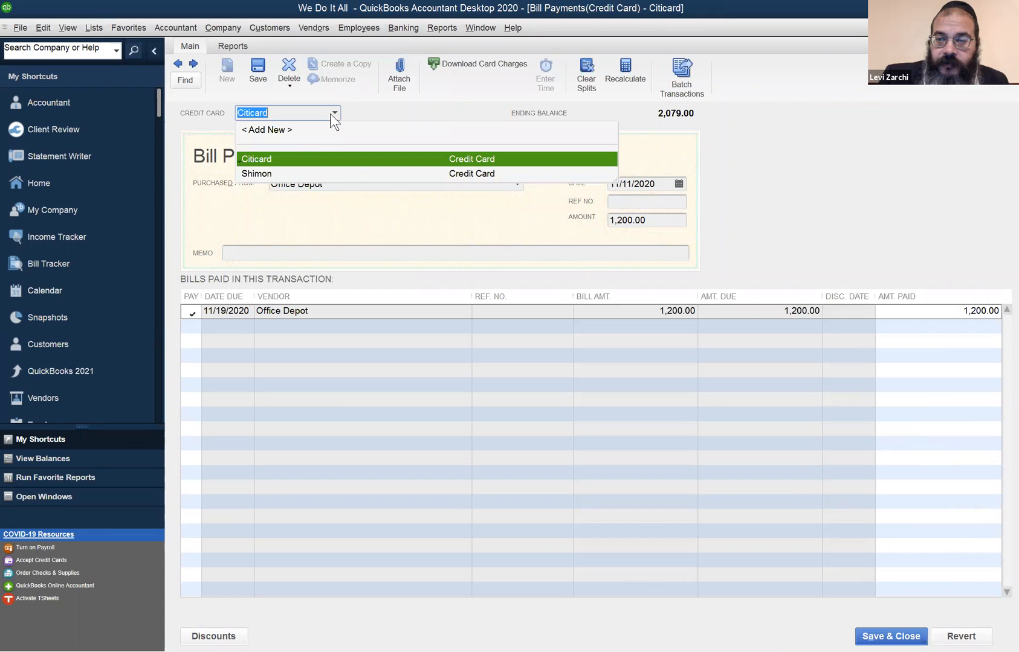
{"action": "left_click", "coordinate": [291, 173]}
{"action": "left_click", "coordinate": [891, 637]}
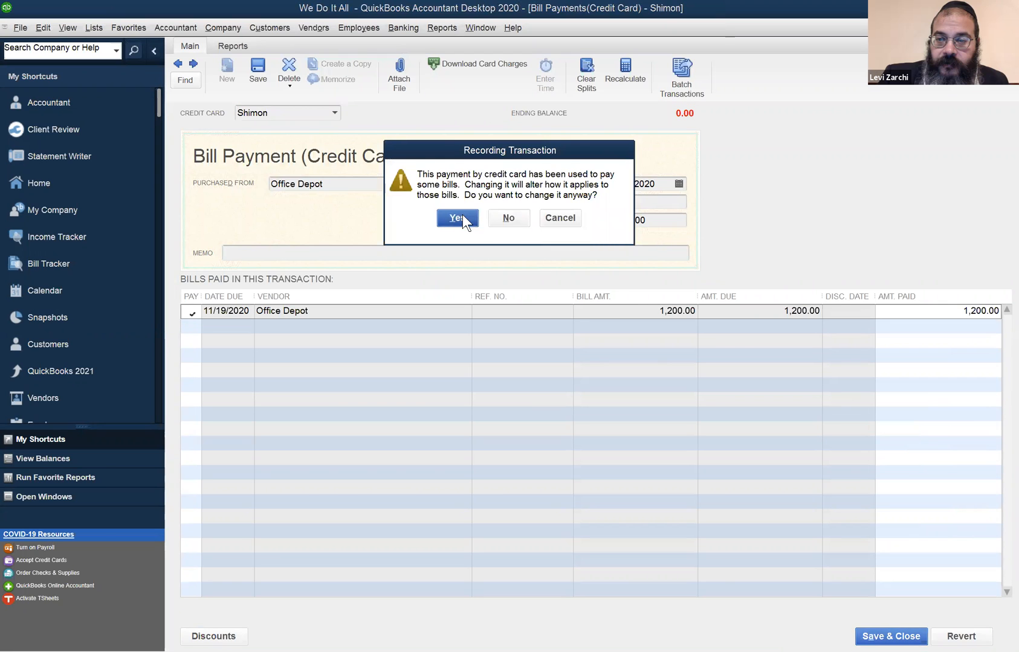
{"action": "left_click", "coordinate": [463, 215]}
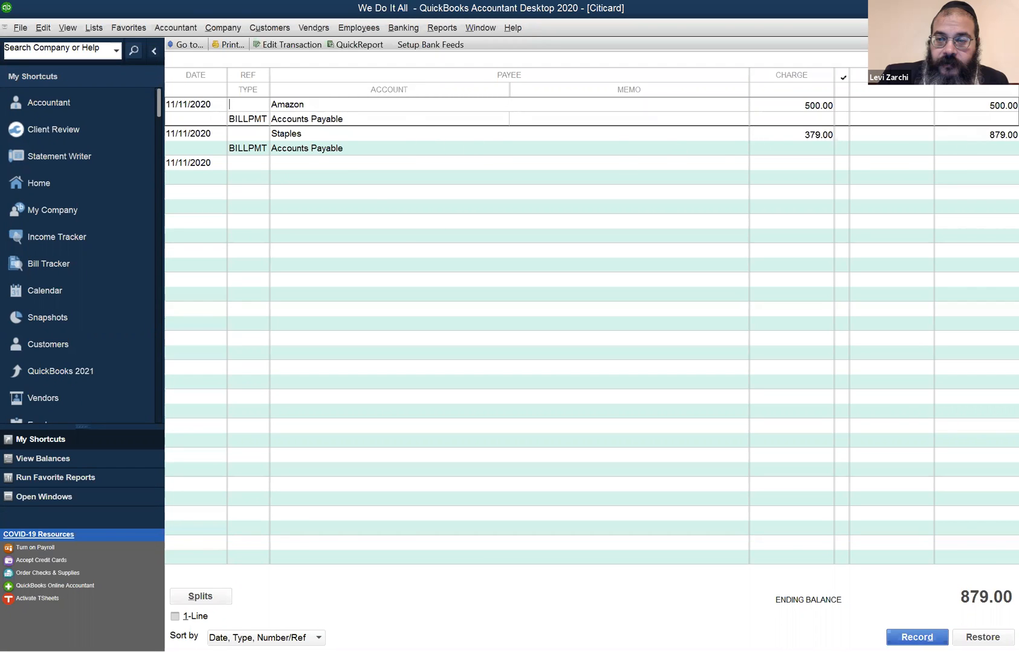
- Return to the Chart of Accounts and check the balances of both credit card accounts again
{"action": "left_click", "coordinate": [1009, 28]}
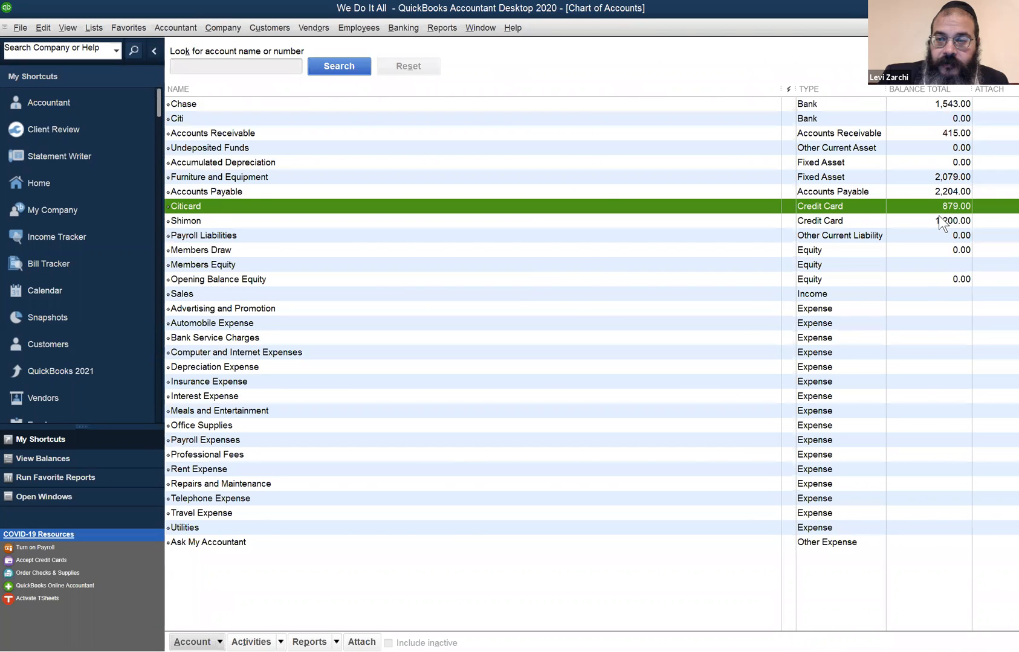
{"action": "left_click", "coordinate": [935, 220]}
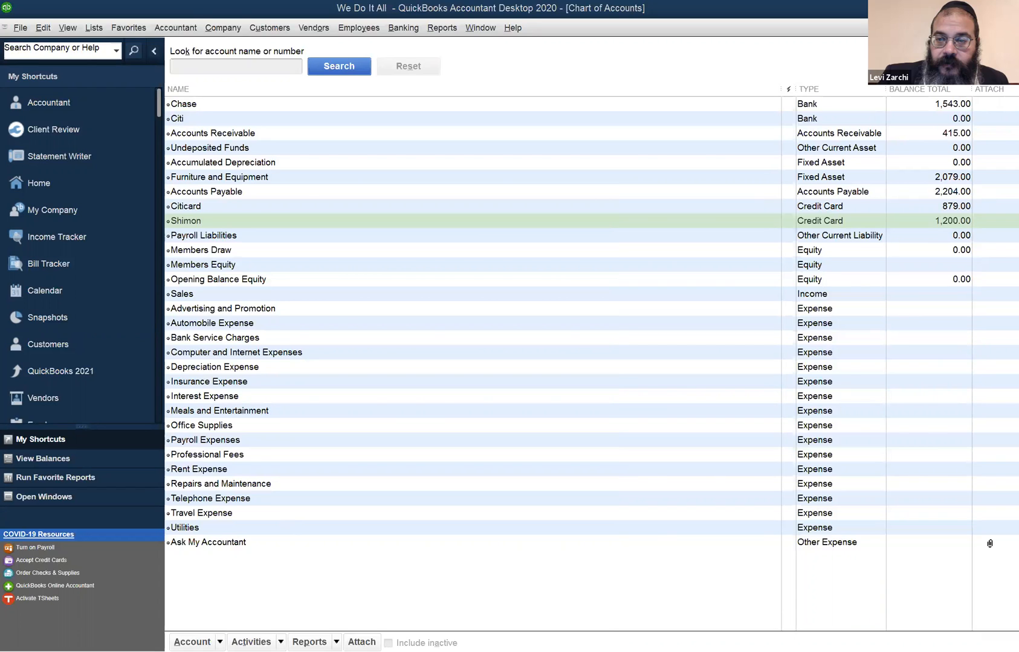
{"action": "left_click", "coordinate": [989, 544]}
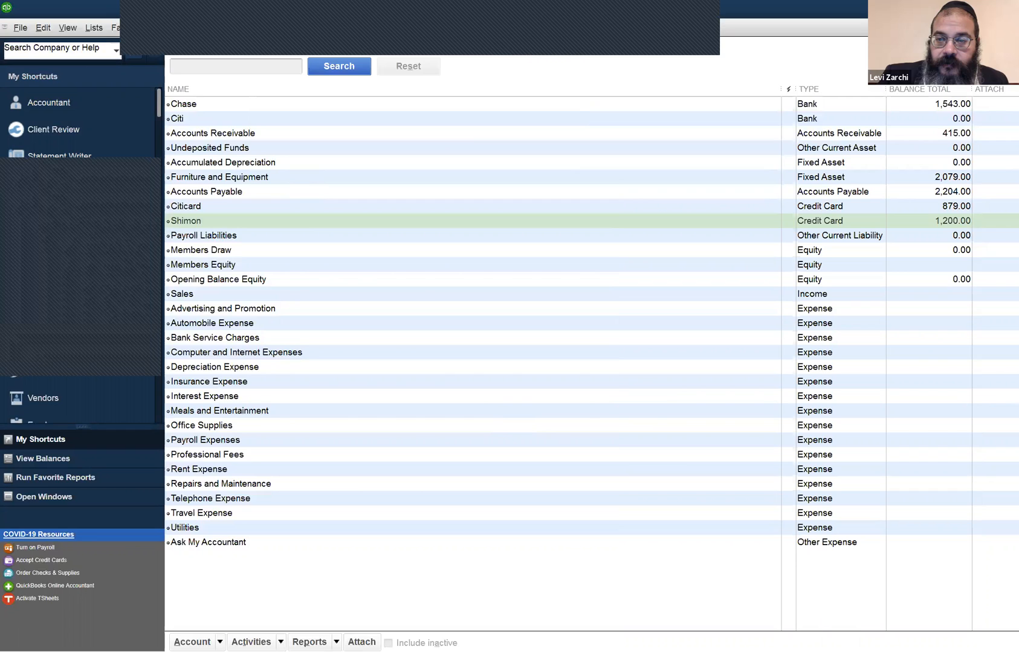
{"action": "left_click_drag", "start_coordinate": [8, 163], "coordinate": [826, 192]}
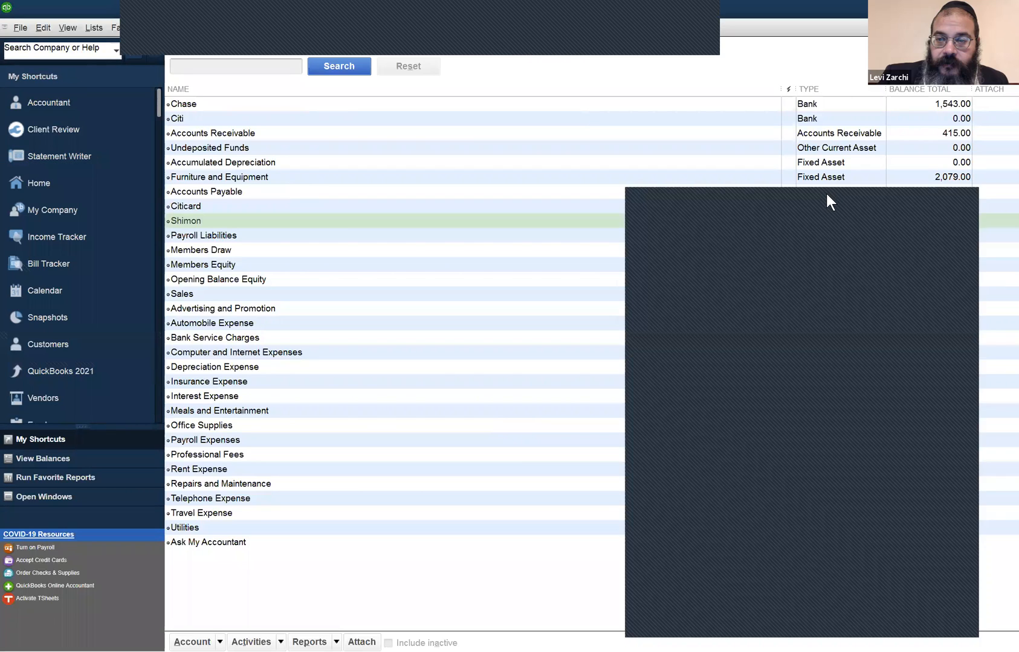
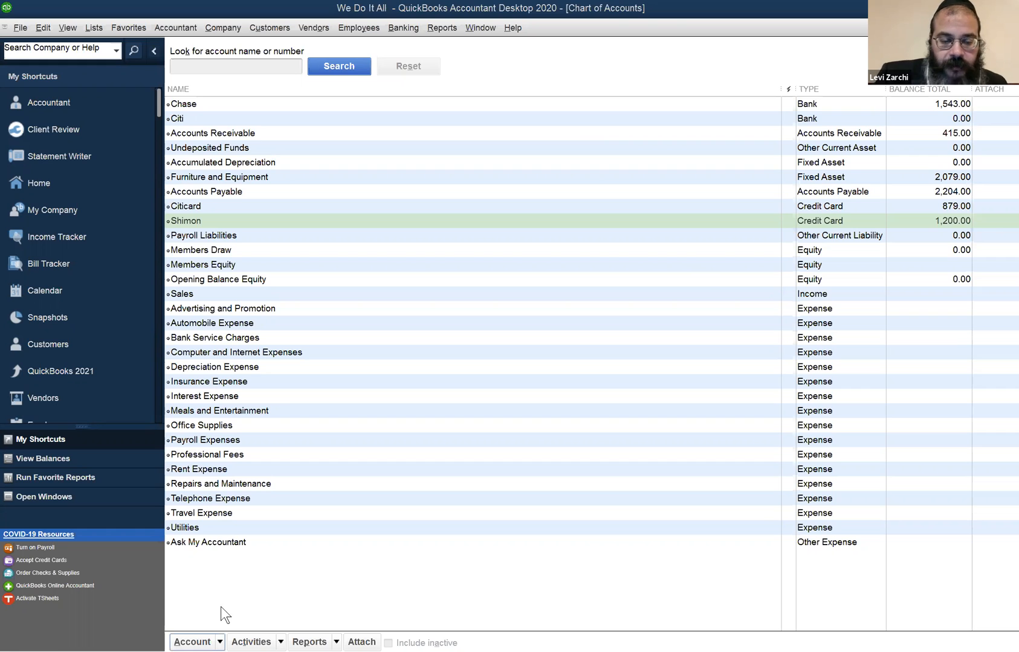
{"action": "key", "text": "ctrl+n"}
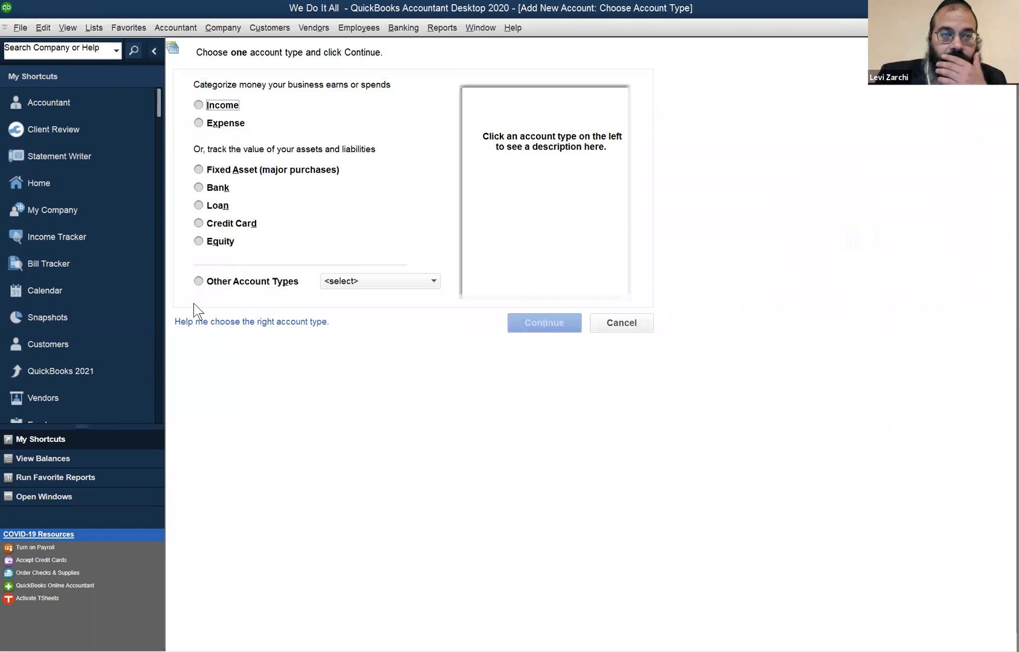
{"action": "left_click", "coordinate": [220, 187]}
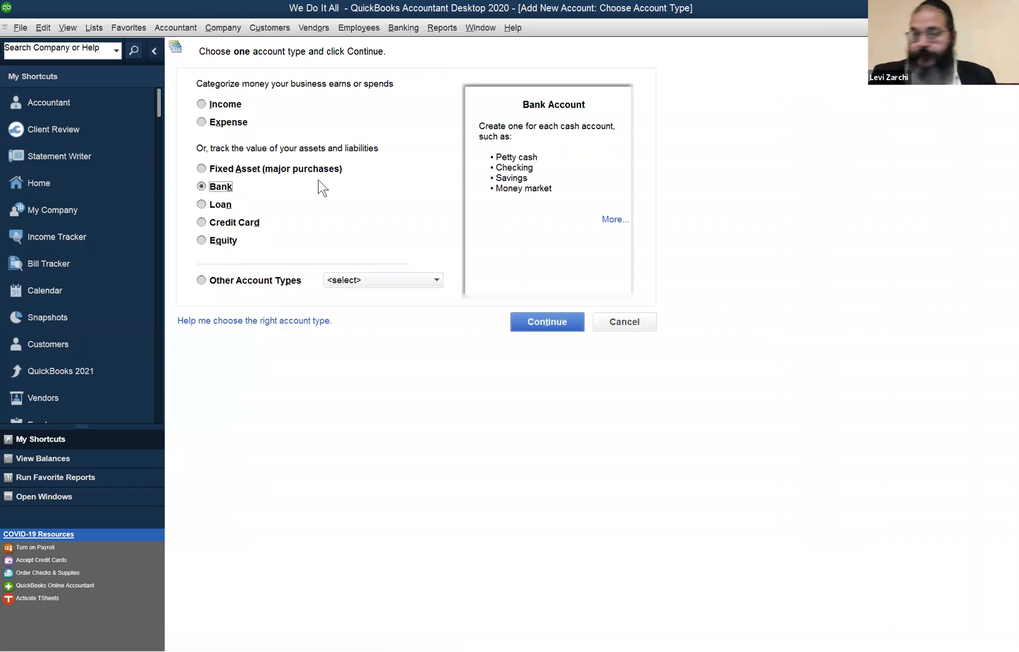
{"action": "left_click", "coordinate": [607, 318]}
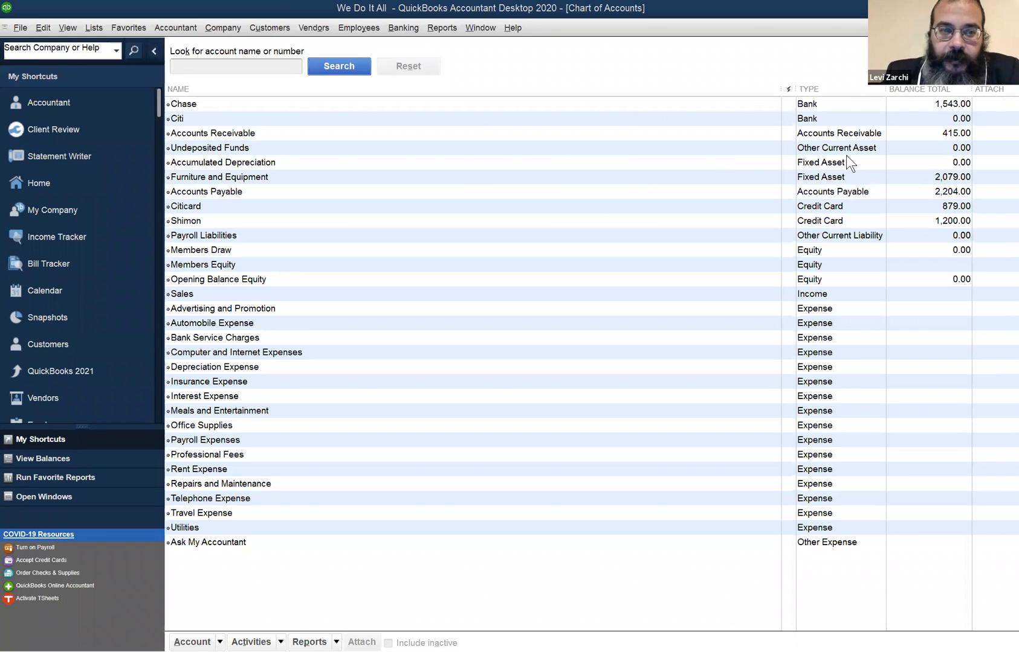
- Compare the balances of the two credit card accounts in the Chart of Accounts
{"action": "left_click", "coordinate": [287, 209]}
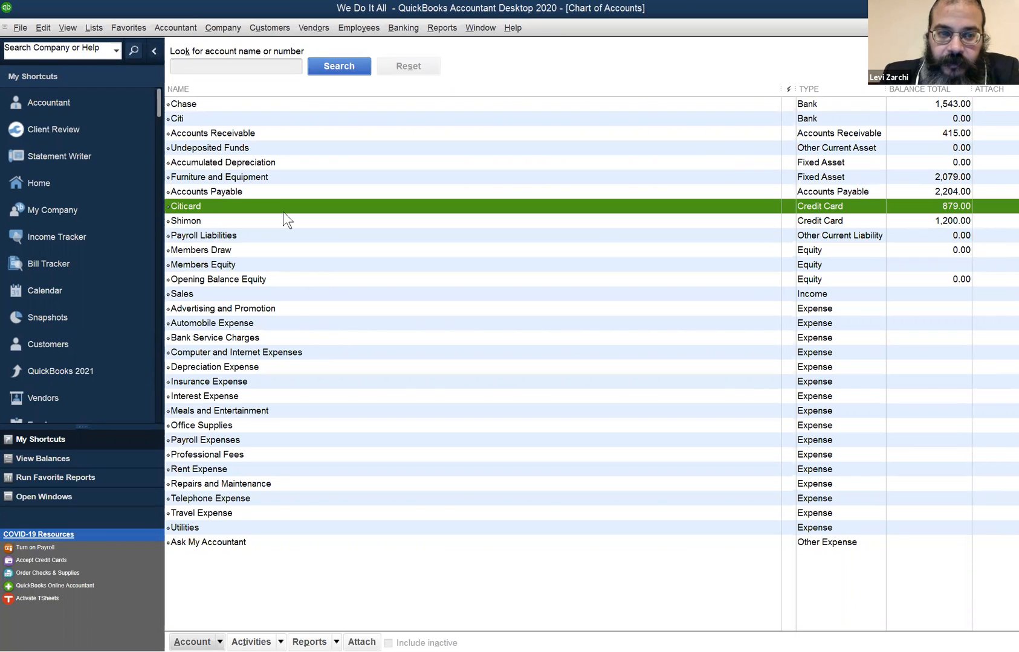
{"action": "left_click", "coordinate": [278, 221]}
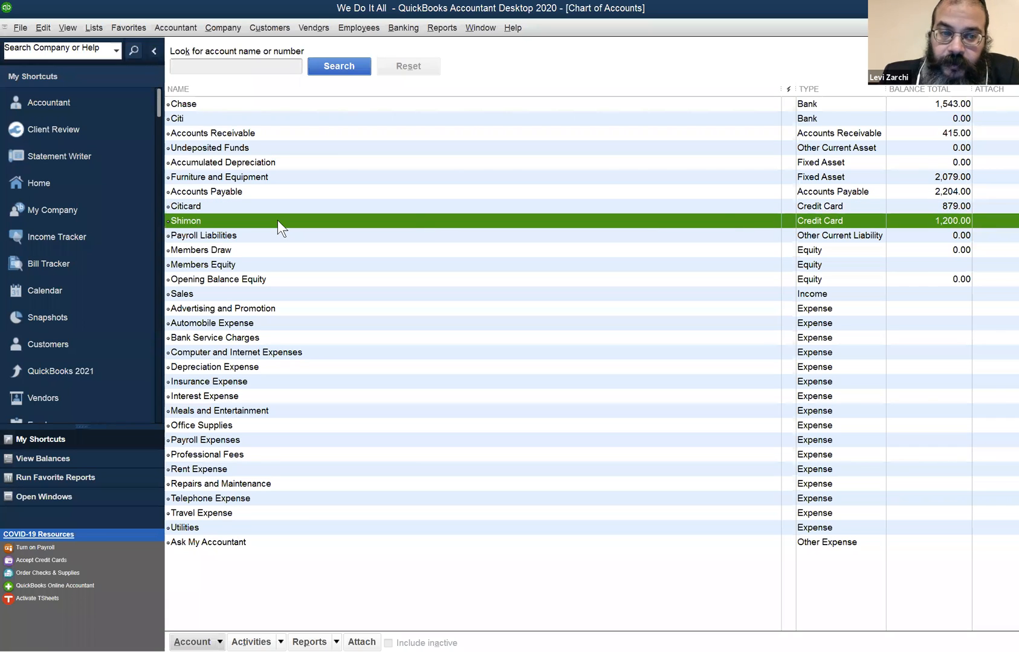
{"action": "left_click", "coordinate": [901, 201]}
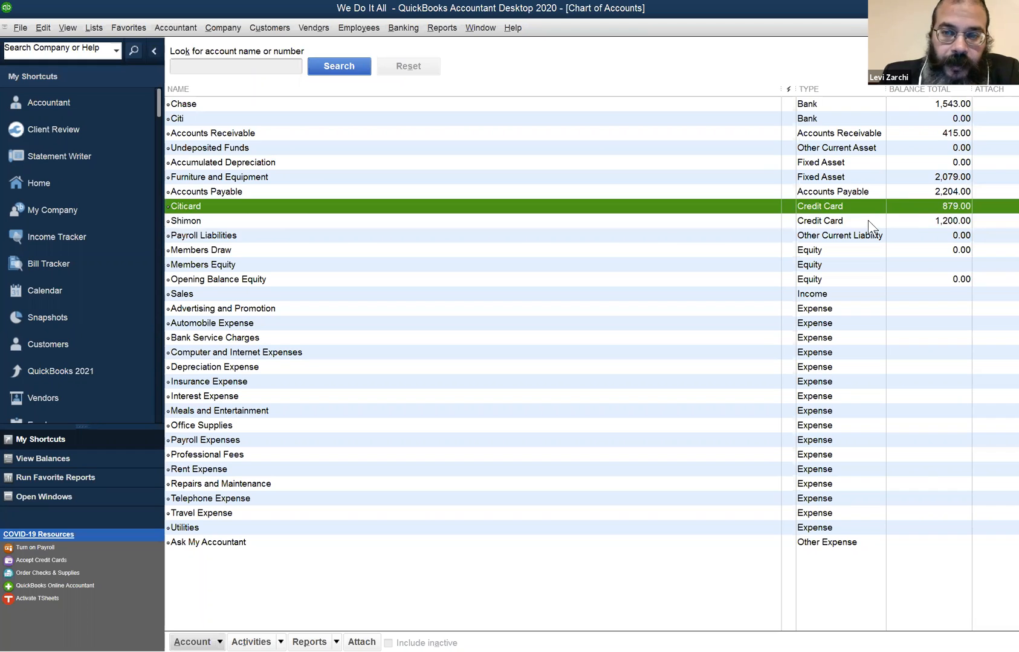
{"action": "left_click", "coordinate": [837, 217]}
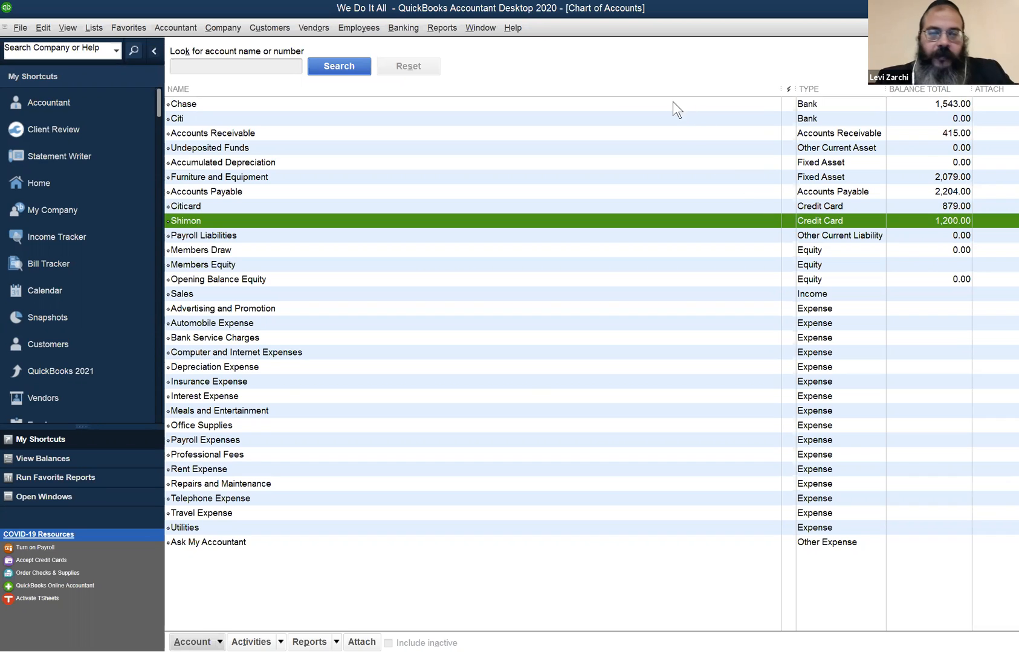
- Open Pay Bills and mark the Office Rentals bill for payment by check from the Chase account
{"action": "left_click", "coordinate": [314, 27]}
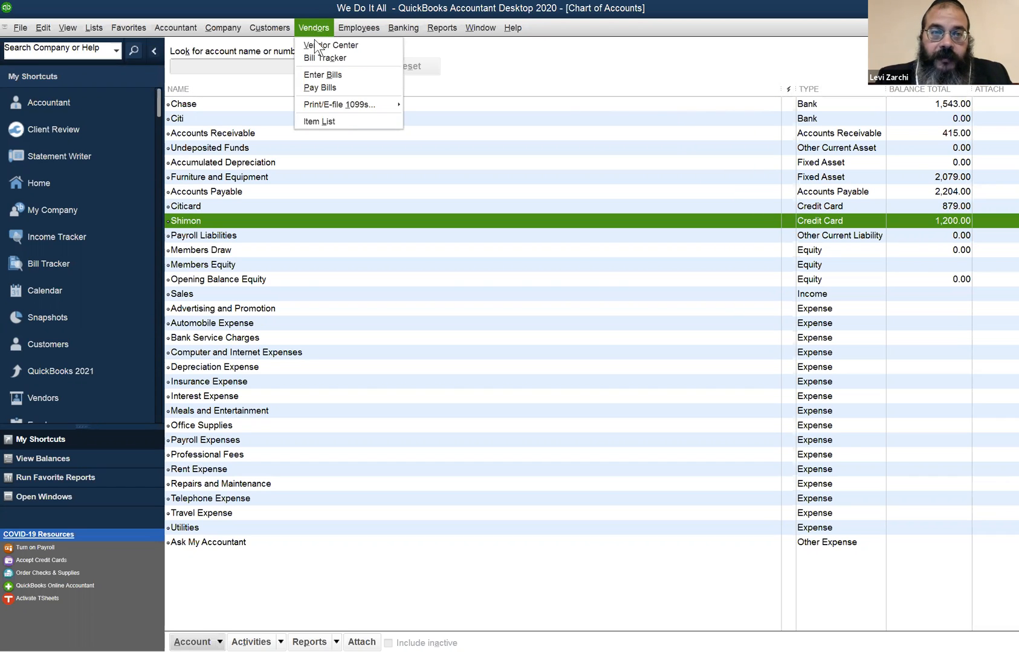
{"action": "left_click", "coordinate": [301, 90]}
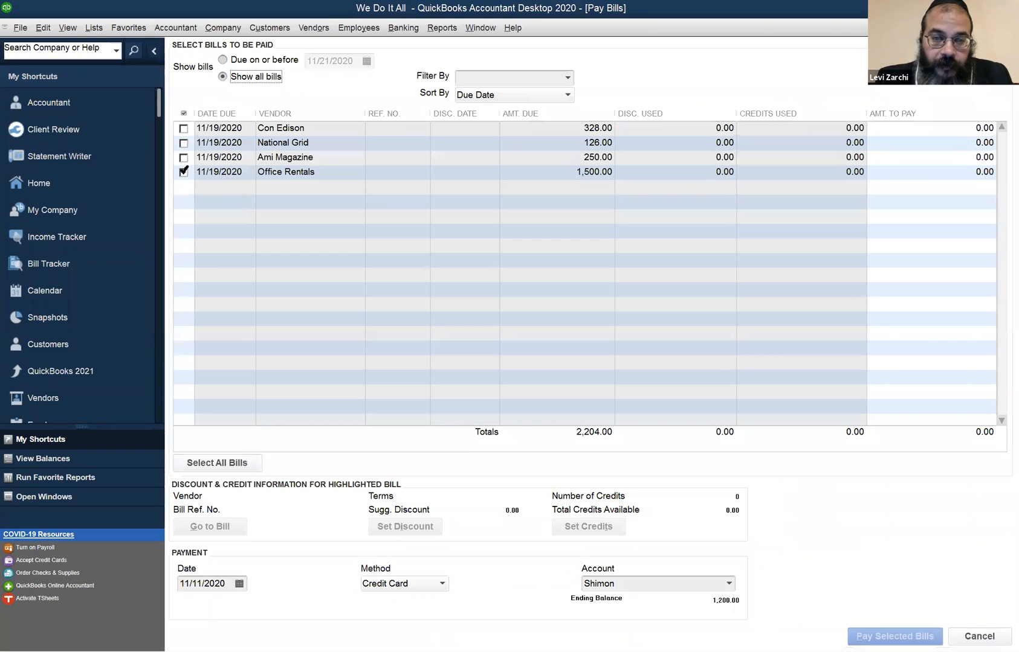
{"action": "left_click", "coordinate": [185, 172]}
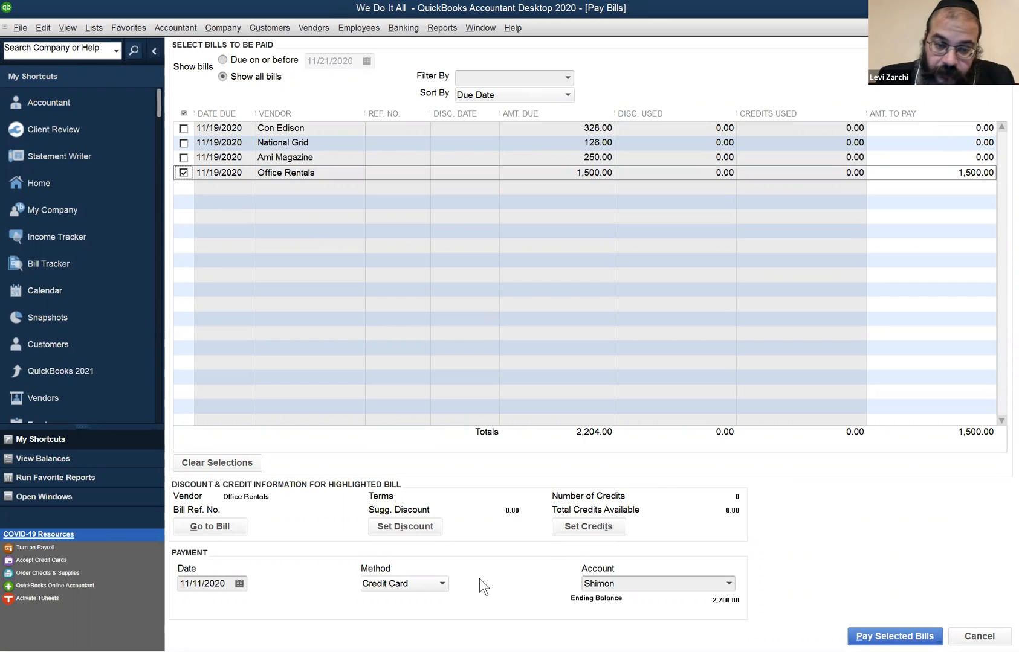
{"action": "left_click", "coordinate": [443, 582]}
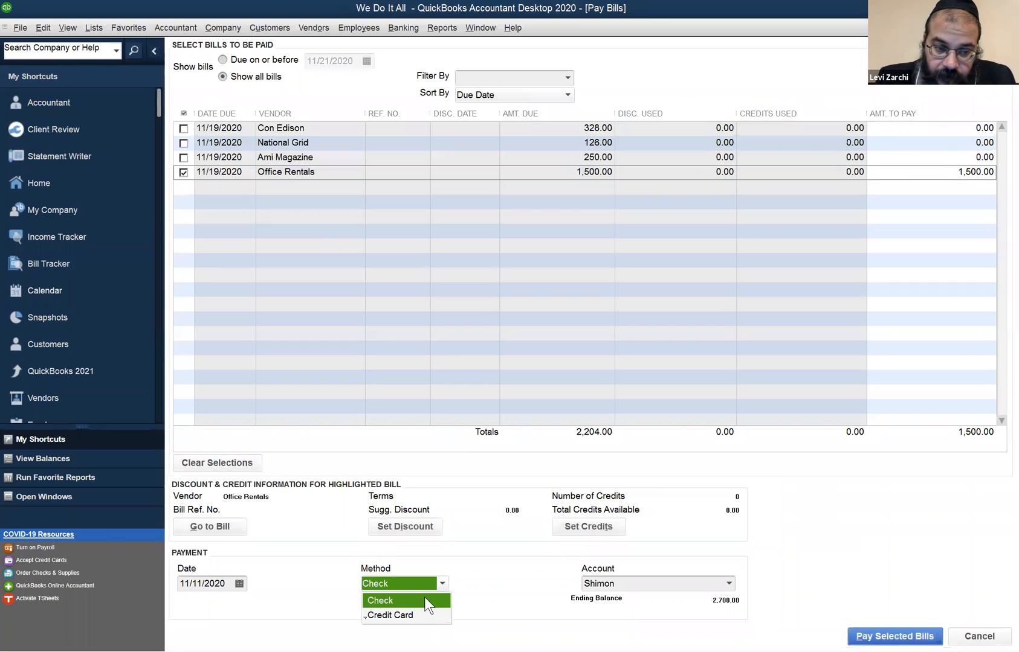
{"action": "left_click", "coordinate": [424, 598]}
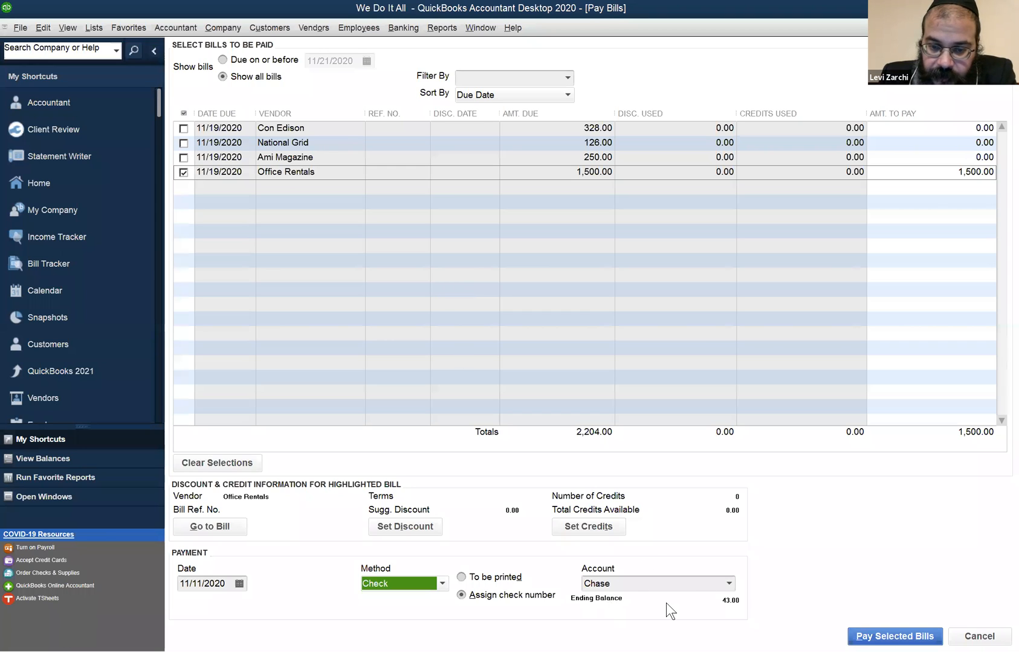
{"action": "left_click", "coordinate": [729, 584]}
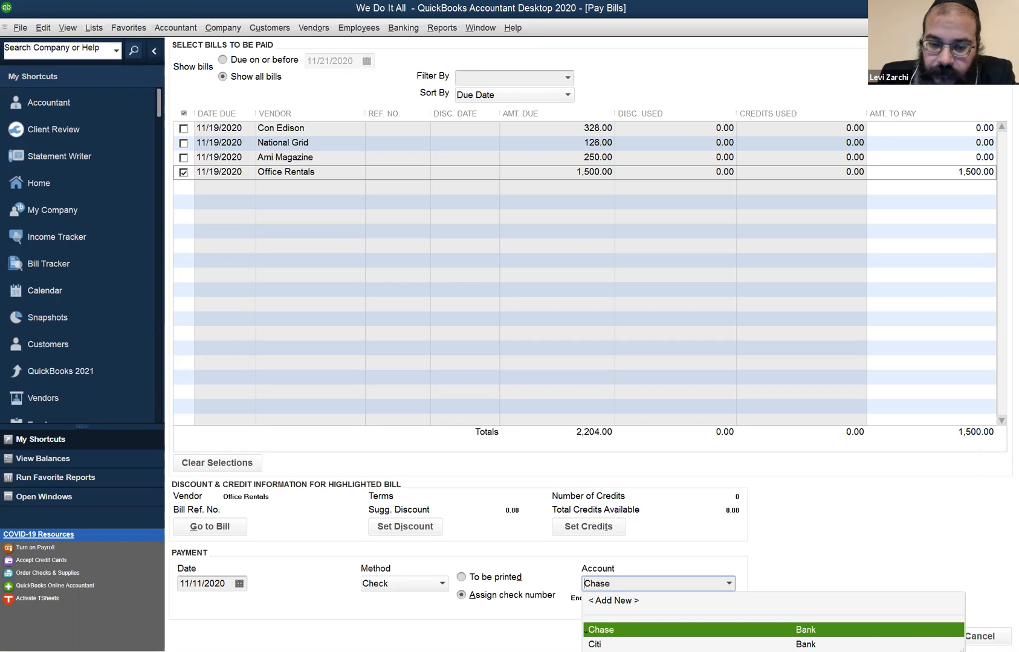
{"action": "left_click", "coordinate": [610, 629]}
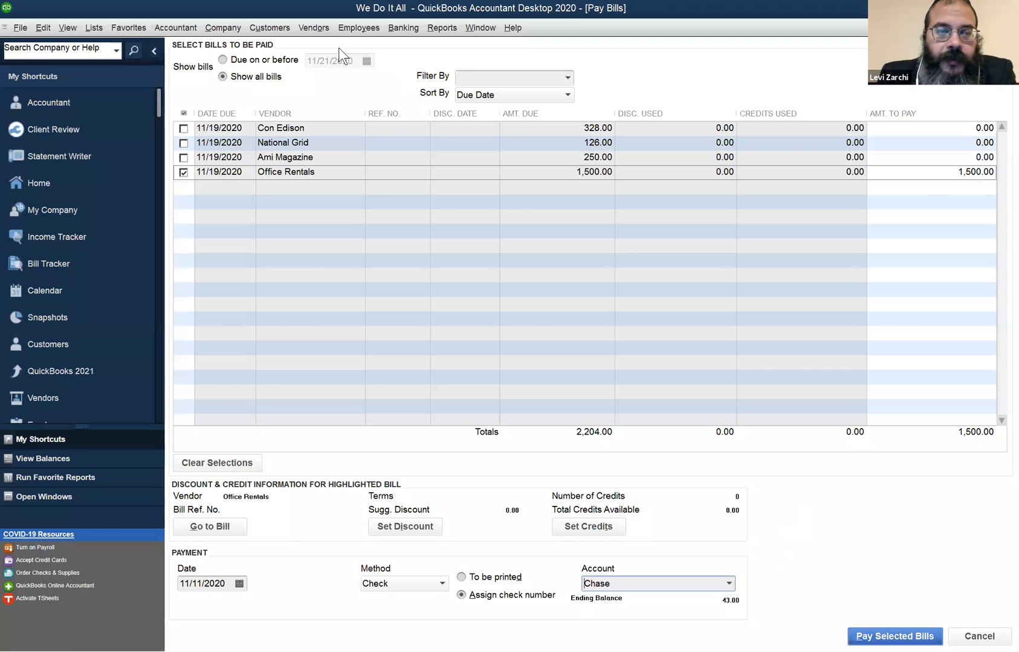
- Deselect the Office Rentals bill so that it is not paid from the bank account
{"action": "left_click", "coordinate": [173, 26]}
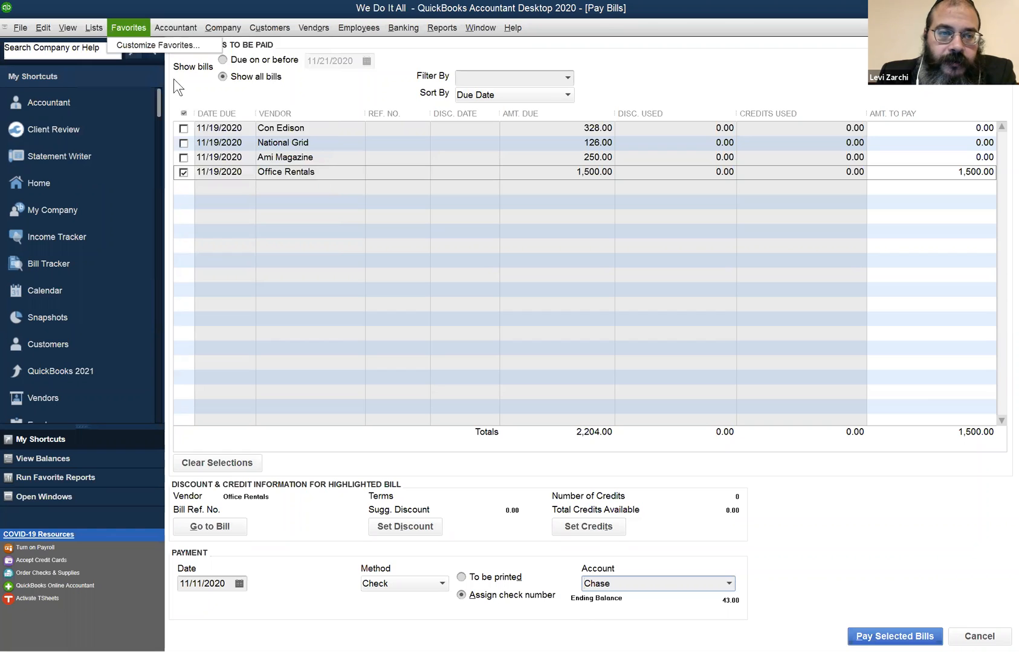
{"action": "left_click", "coordinate": [187, 172]}
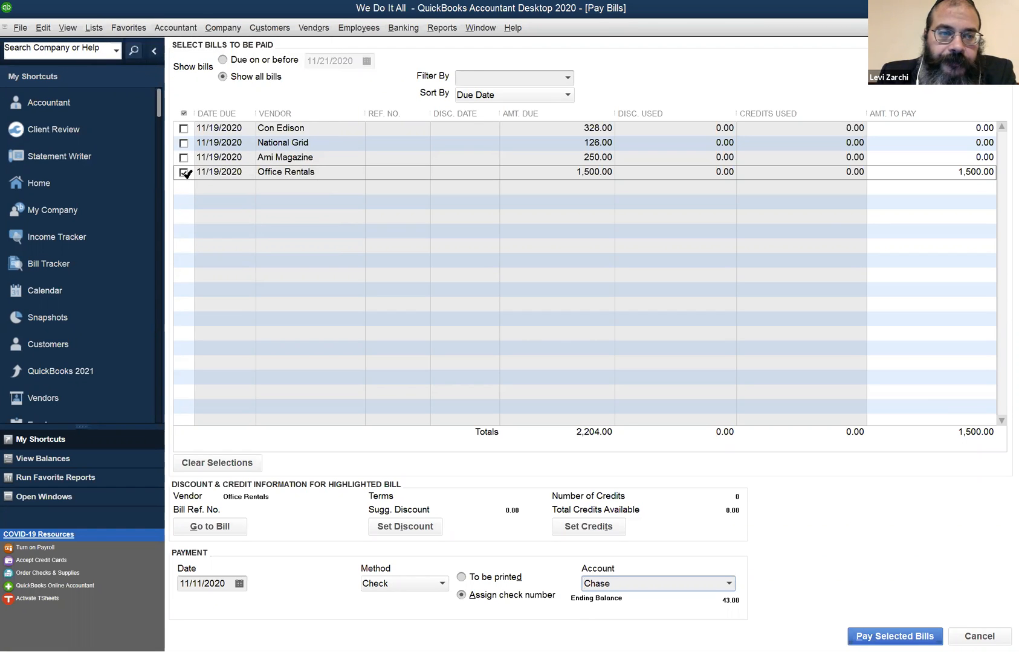
{"action": "left_click", "coordinate": [182, 172]}
- Open a new general journal entry and set the first line's account to Accounts Payable
{"action": "left_click", "coordinate": [236, 28]}
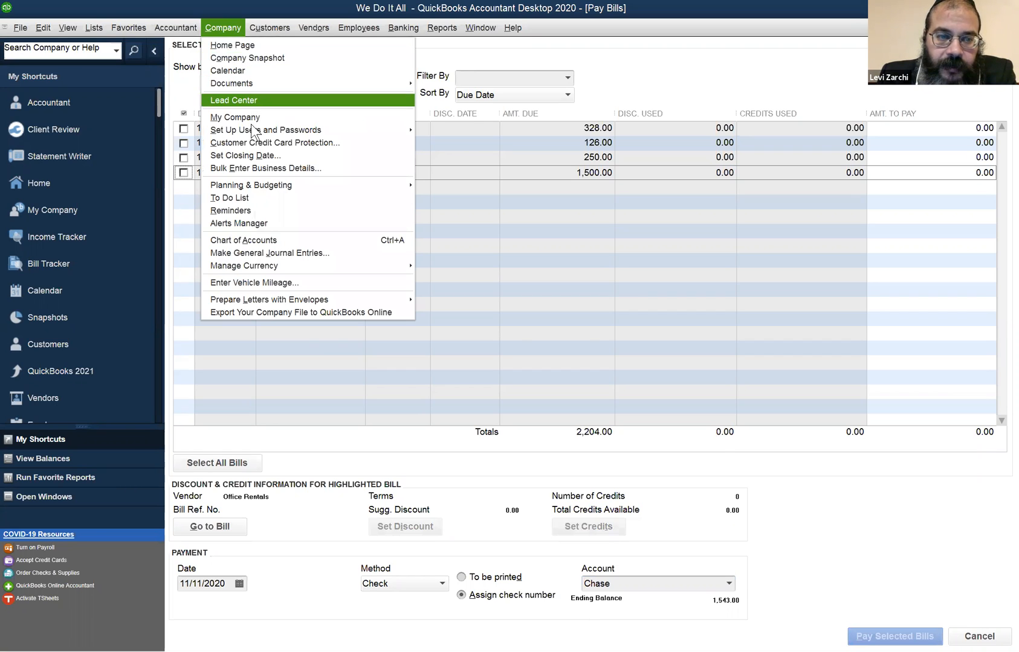
{"action": "left_click", "coordinate": [274, 251]}
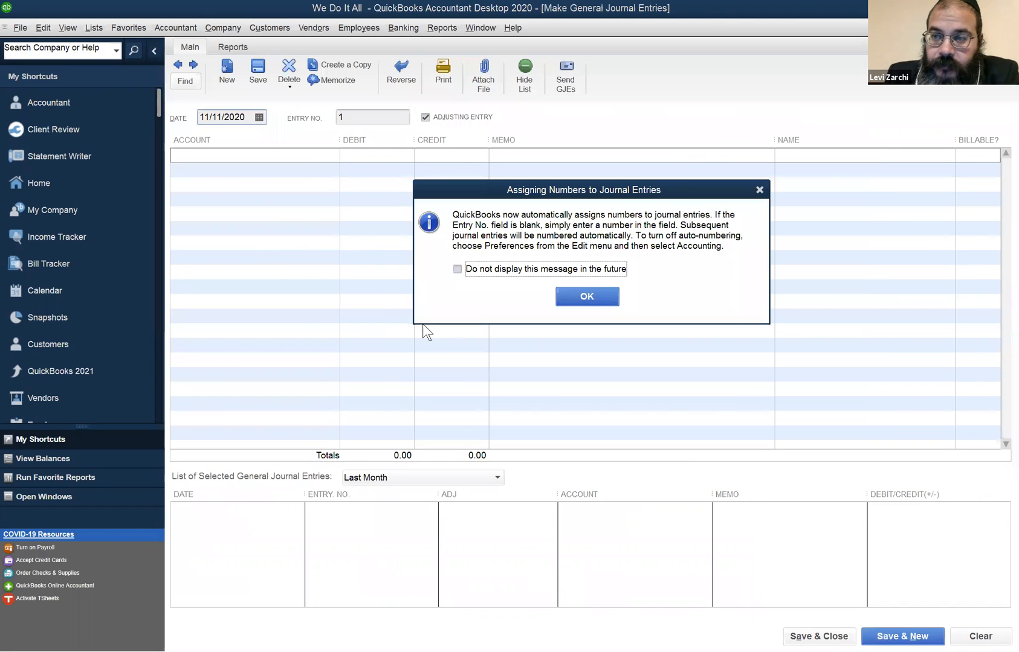
{"action": "left_click", "coordinate": [585, 295]}
{"action": "left_click", "coordinate": [257, 154]}
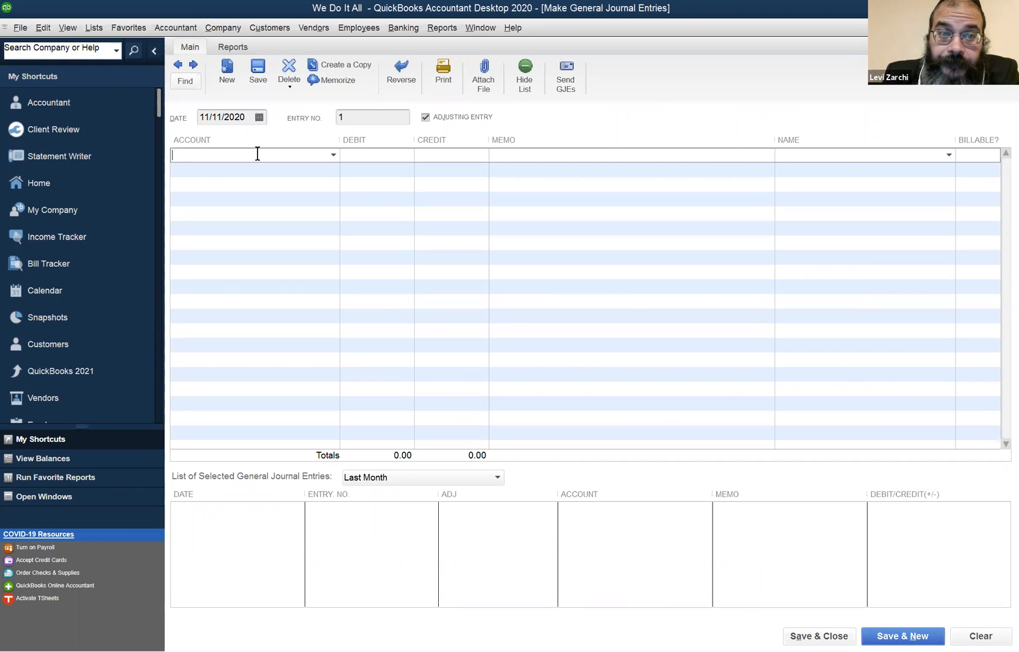
{"action": "type", "text": "Rent Expense"}
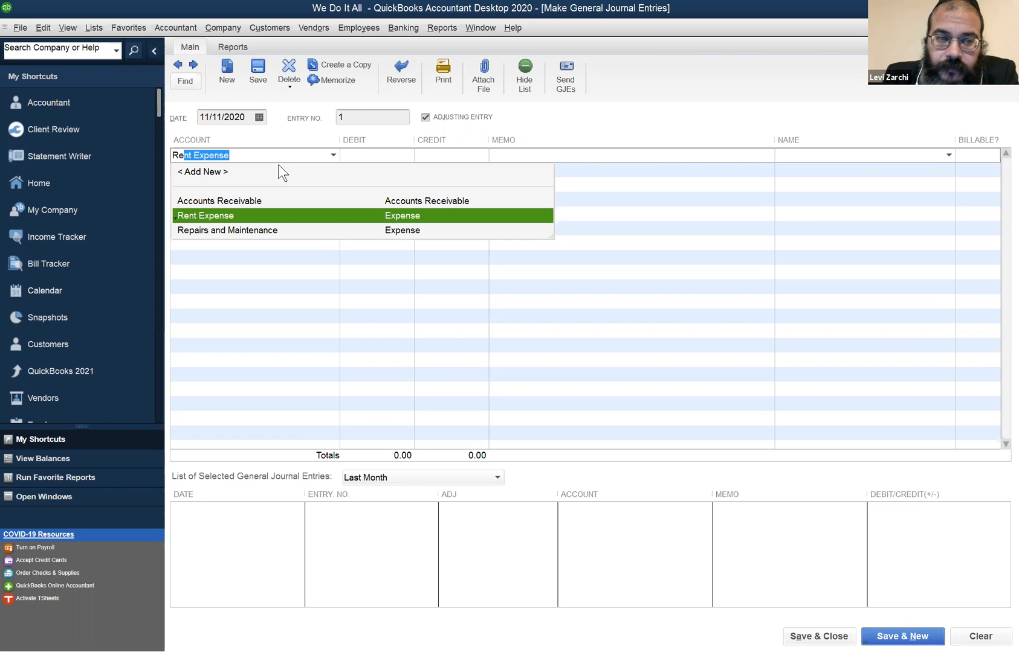
{"action": "left_click", "coordinate": [271, 155]}
{"action": "left_click_drag", "start_coordinate": [235, 150], "coordinate": [161, 139]}
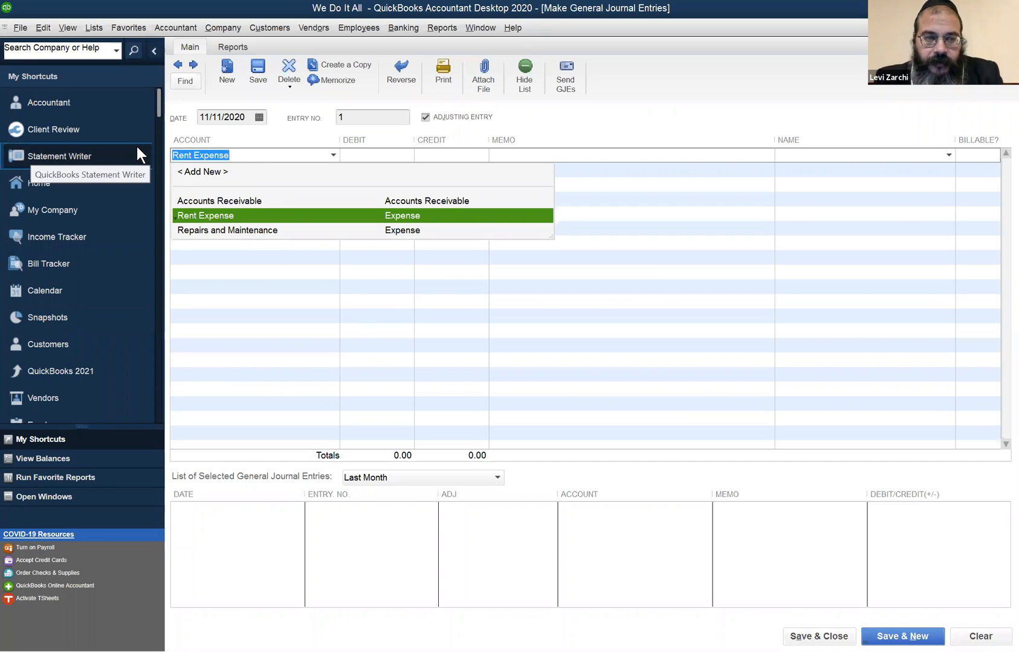
{"action": "type", "text": "Accounts Payable"}
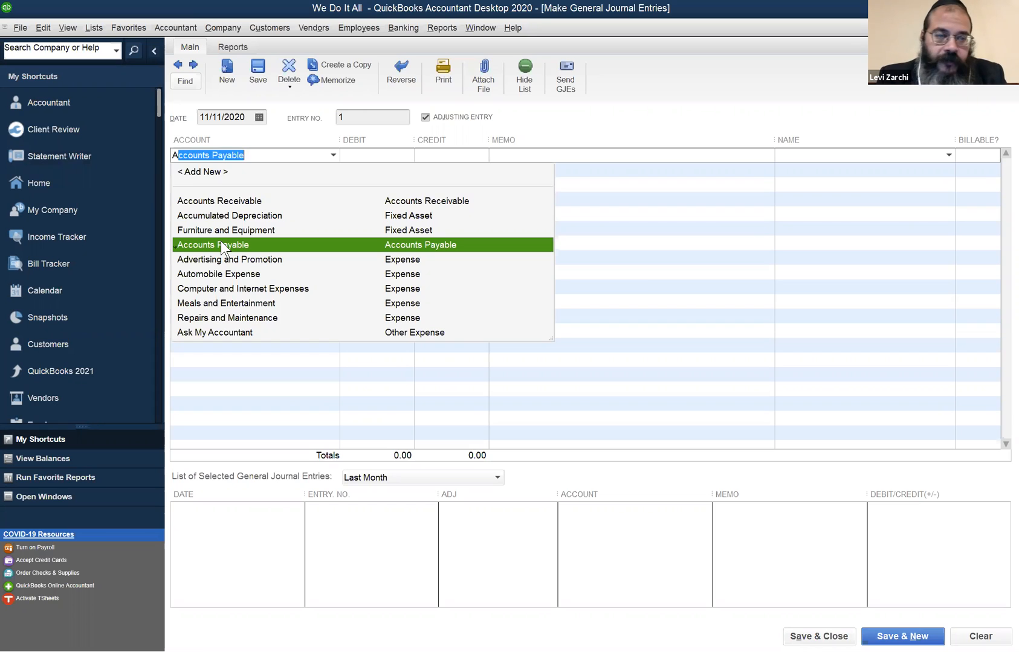
{"action": "key", "text": "Tab"}
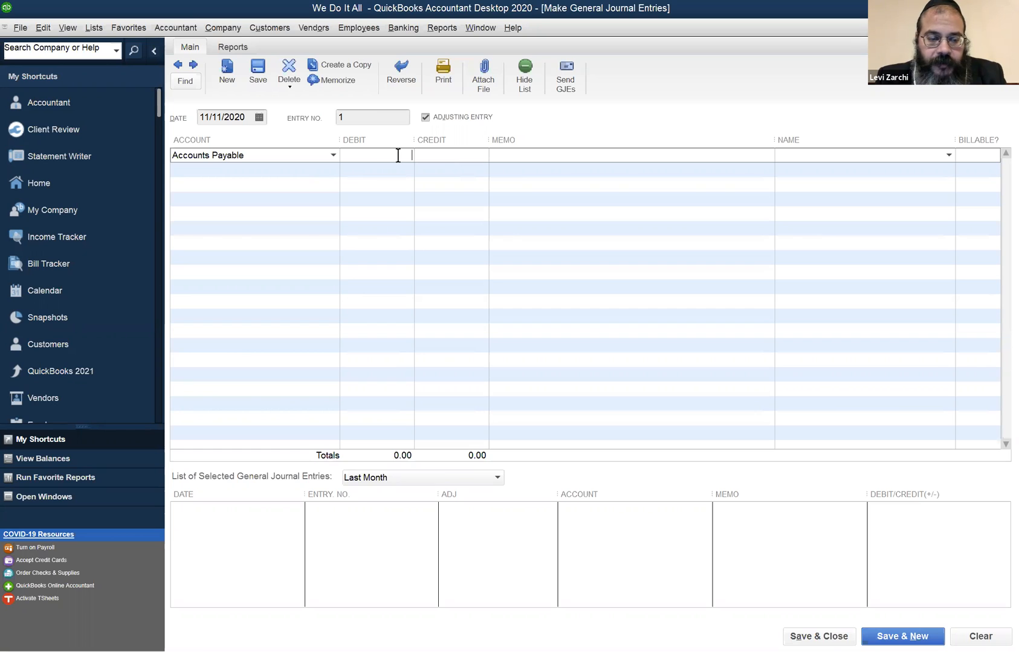
- Debit Accounts Payable 1,500.00 under the vendor Office Rentals and turn off the adjusting entry option
{"action": "type", "text": "1,50"}
{"action": "type", "text": "00"}
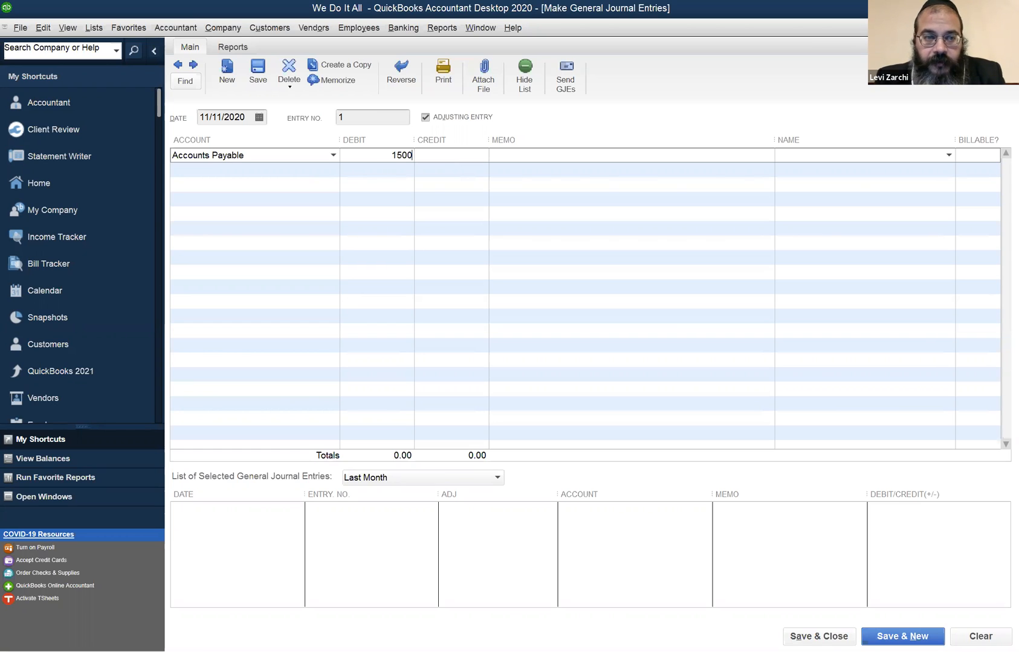
{"action": "key", "text": "Tab"}
{"action": "key", "text": "Tab"}
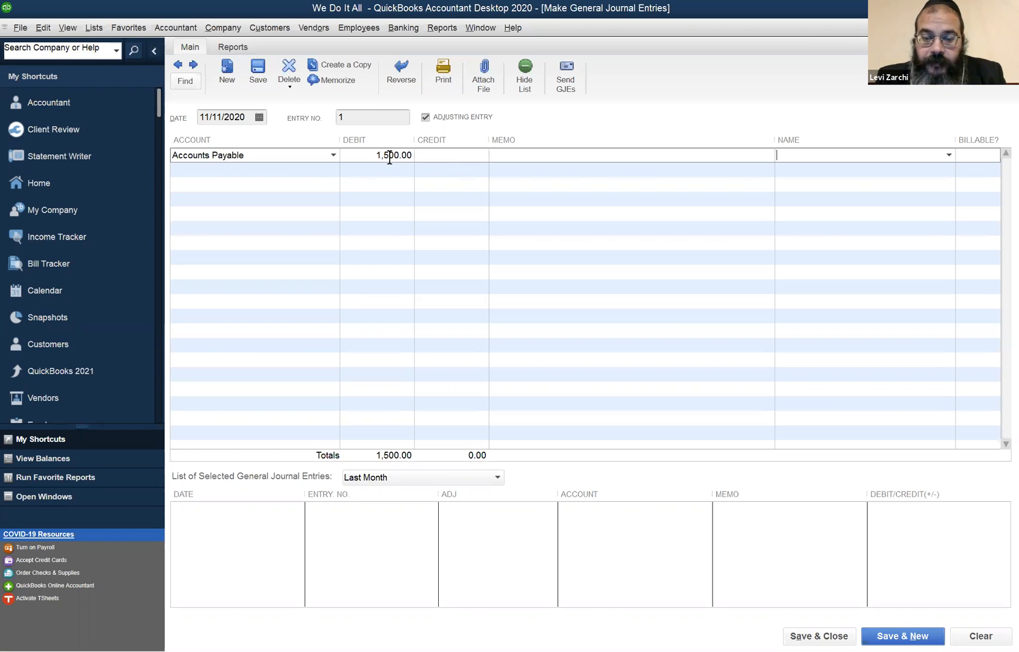
{"action": "type", "text": "Office Depot"}
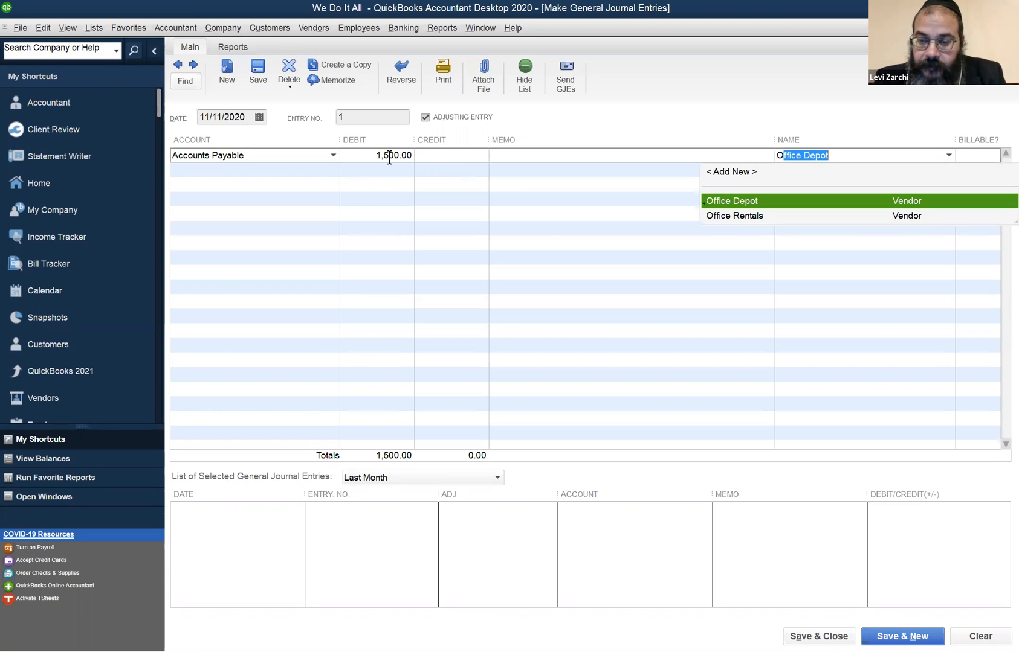
{"action": "key", "text": "Down"}
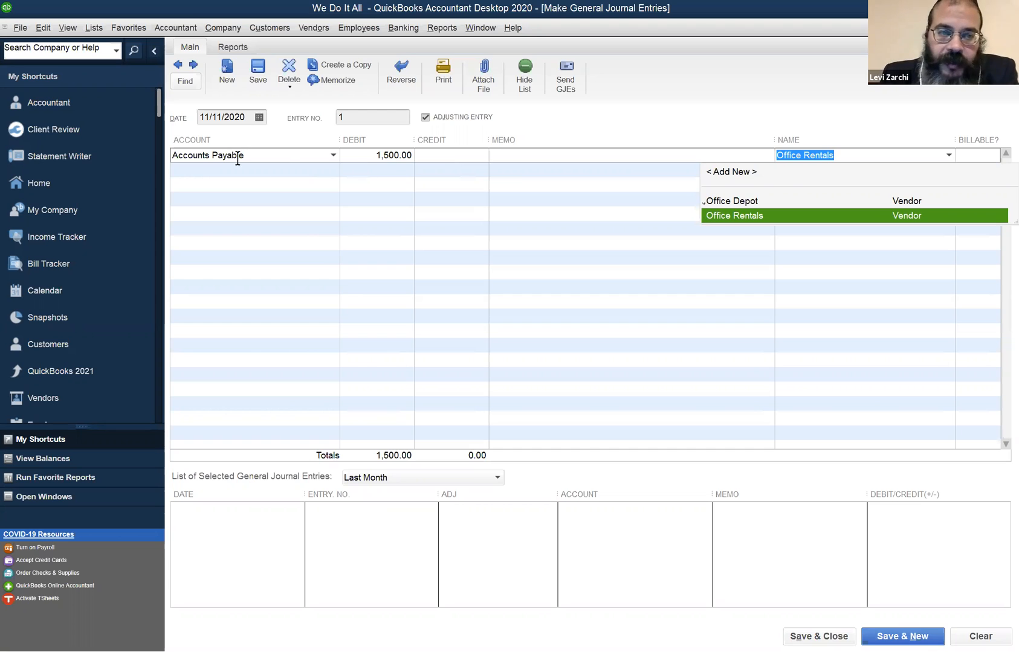
{"action": "left_click", "coordinate": [426, 117]}
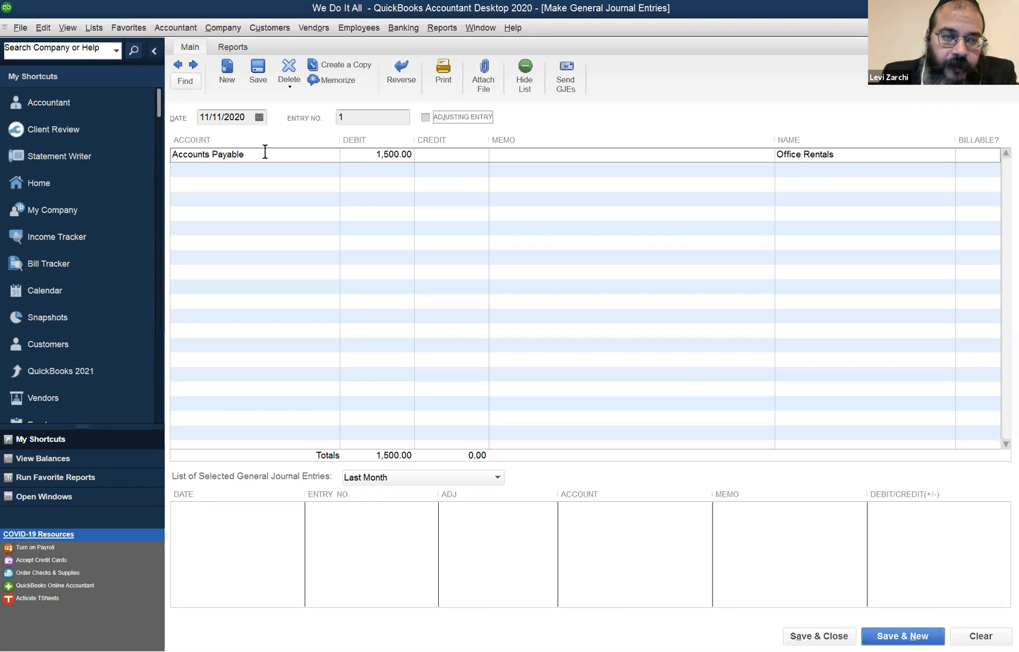
{"action": "left_click", "coordinate": [375, 156]}
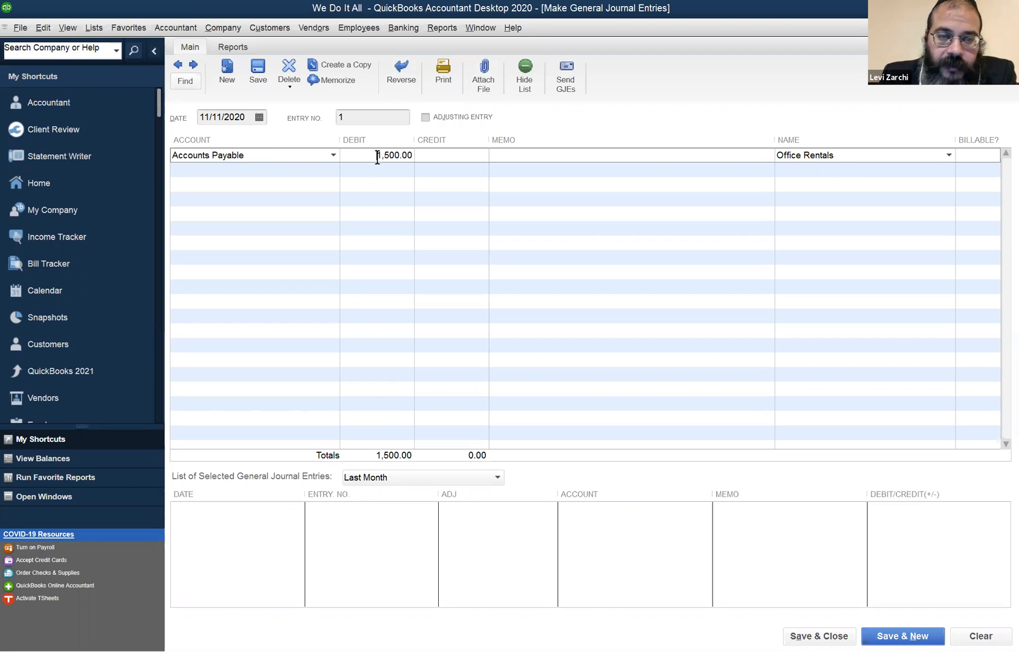
- Add a second journal line crediting Members Equity for 1,500.00
{"action": "left_click", "coordinate": [320, 170]}
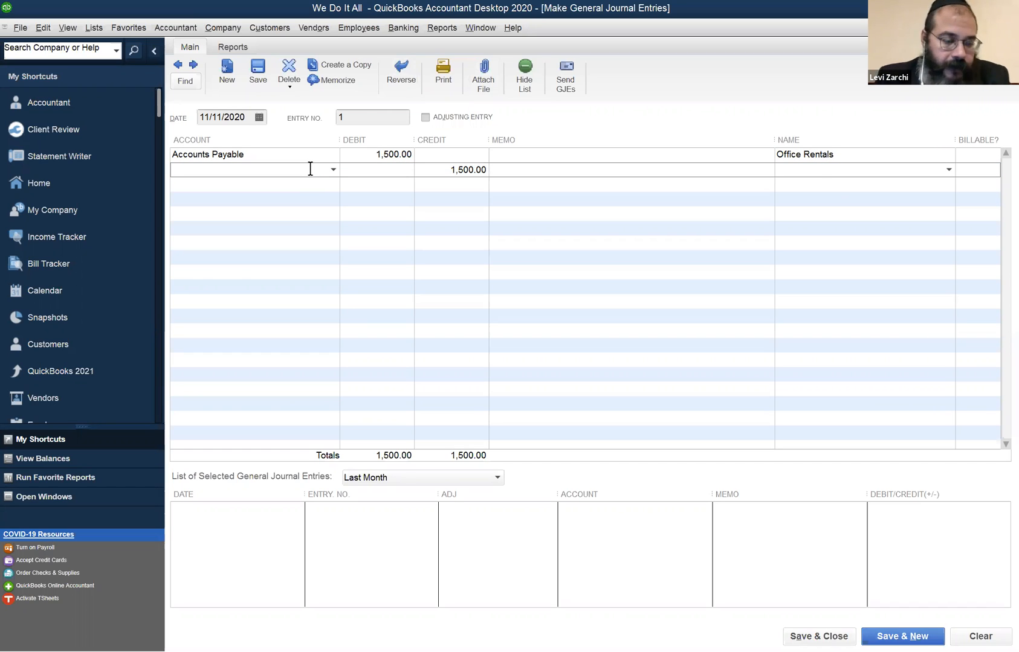
{"action": "type", "text": "Meals and Entertainment"}
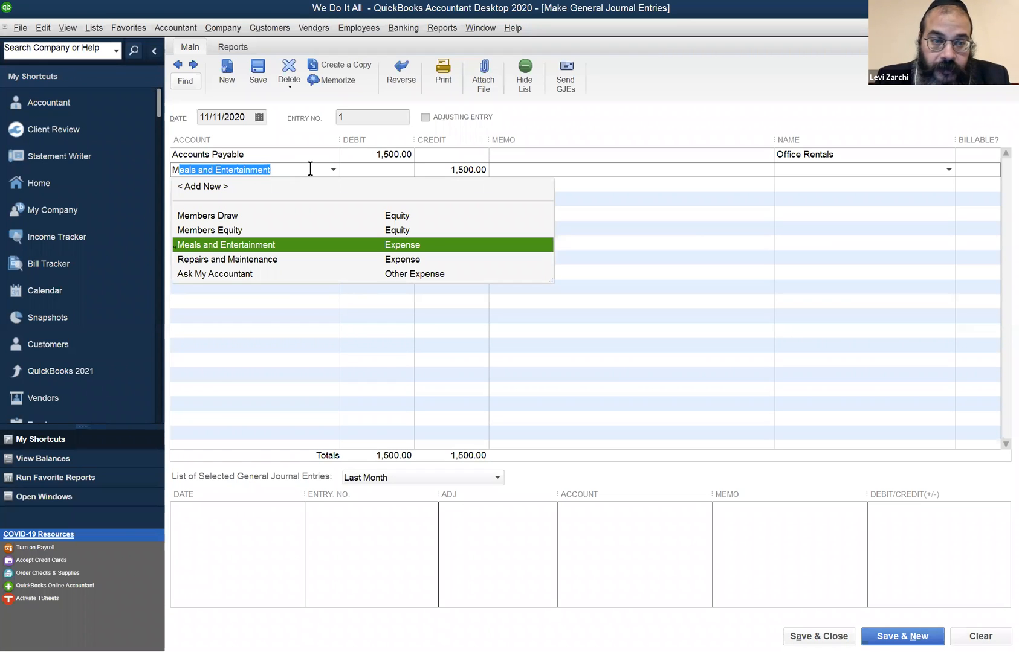
{"action": "key", "text": "Up"}
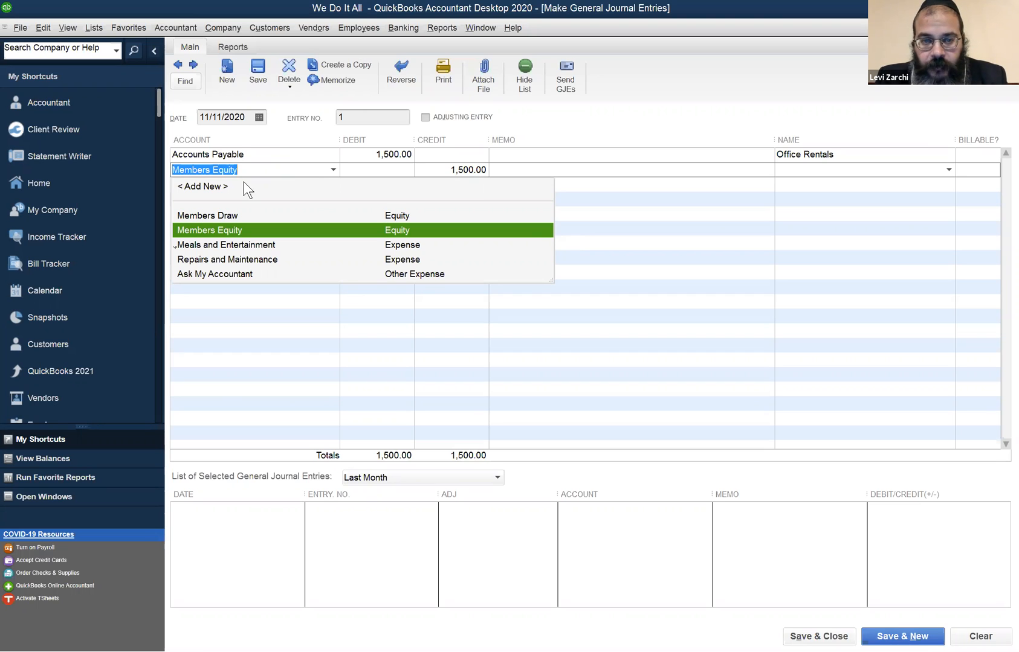
{"action": "key", "text": "Tab"}
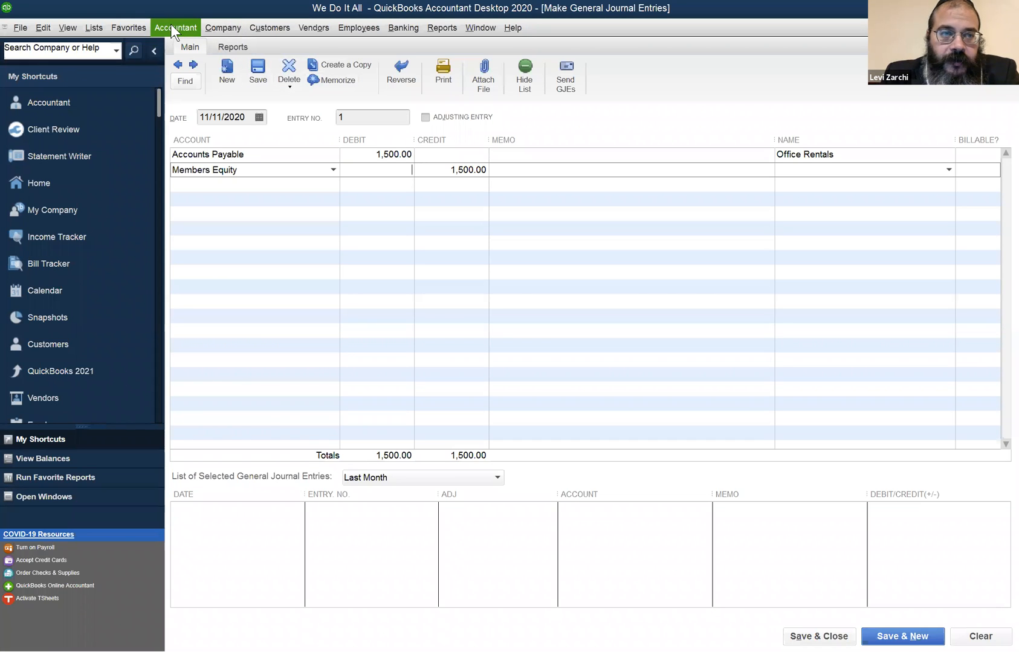
{"action": "left_click", "coordinate": [215, 27]}
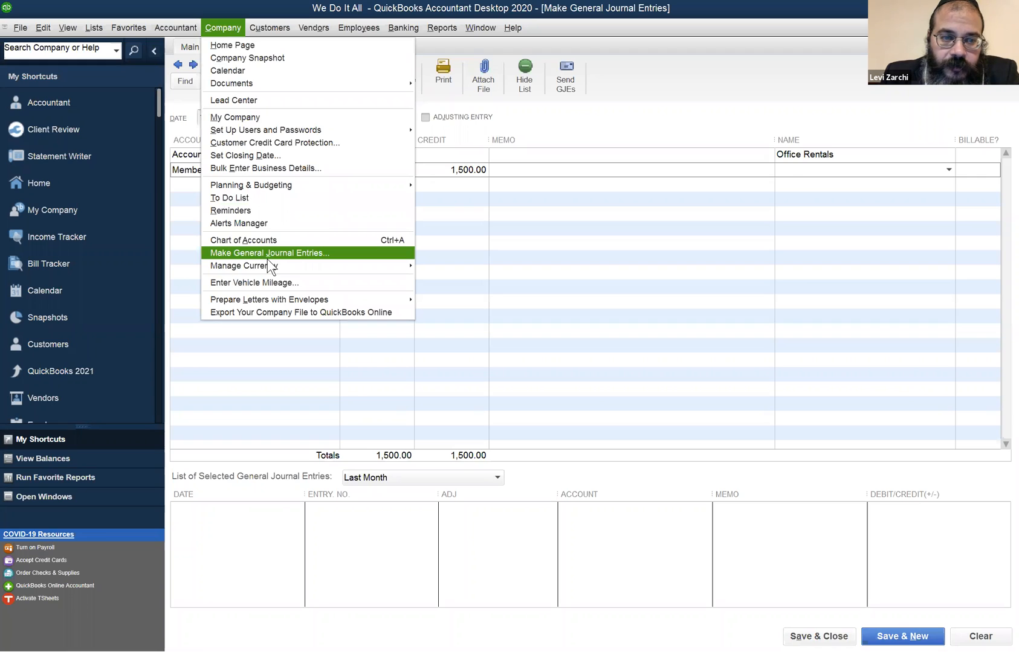
{"action": "left_click", "coordinate": [398, 127]}
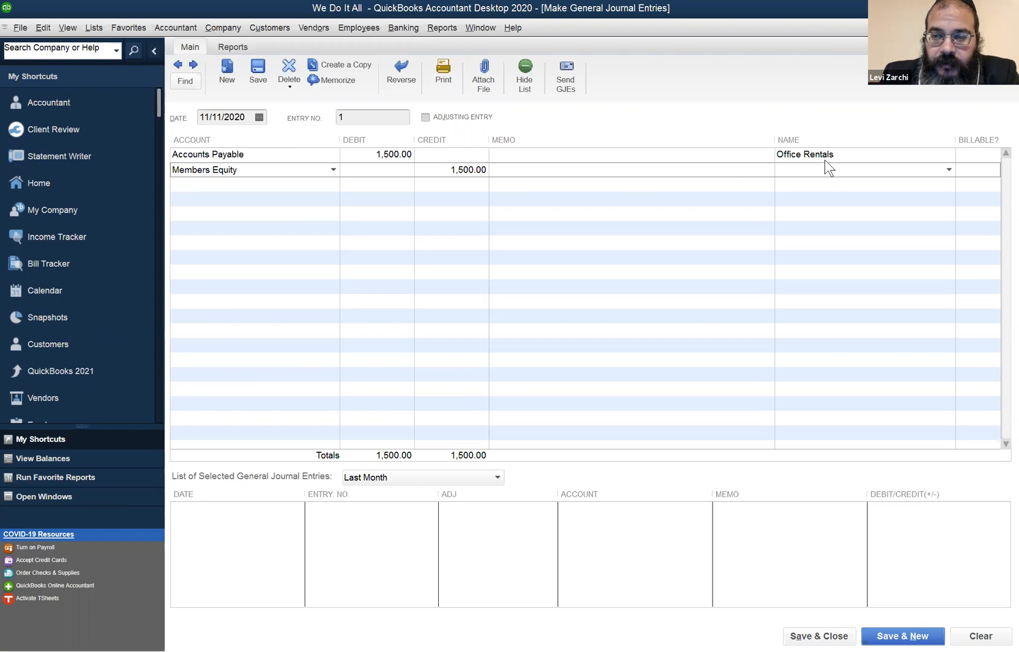
- Try to save the journal entry with the Office Rentals vendor name removed from the Accounts Payable line
{"action": "left_click", "coordinate": [842, 156]}
{"action": "key", "text": "shift+Home"}
{"action": "key", "text": "Delete"}
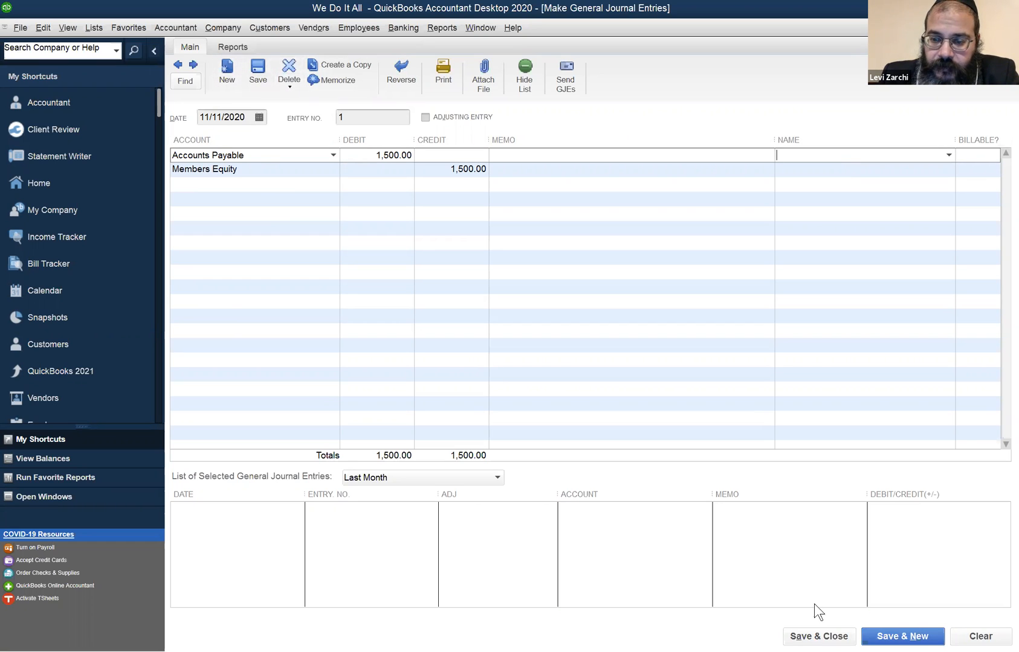
{"action": "left_click", "coordinate": [818, 636]}
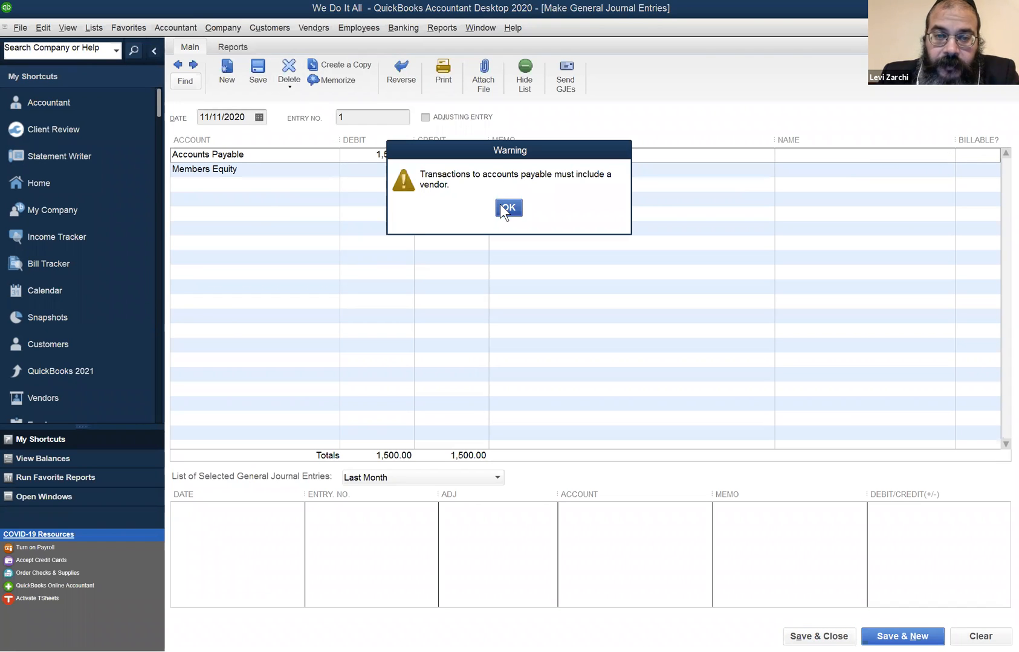
{"action": "left_click", "coordinate": [507, 208]}
- Assign vendor Office Rentals to the Accounts Payable line, and save and close the journal entry, accepting the posting to Members Equity
{"action": "left_click", "coordinate": [839, 157]}
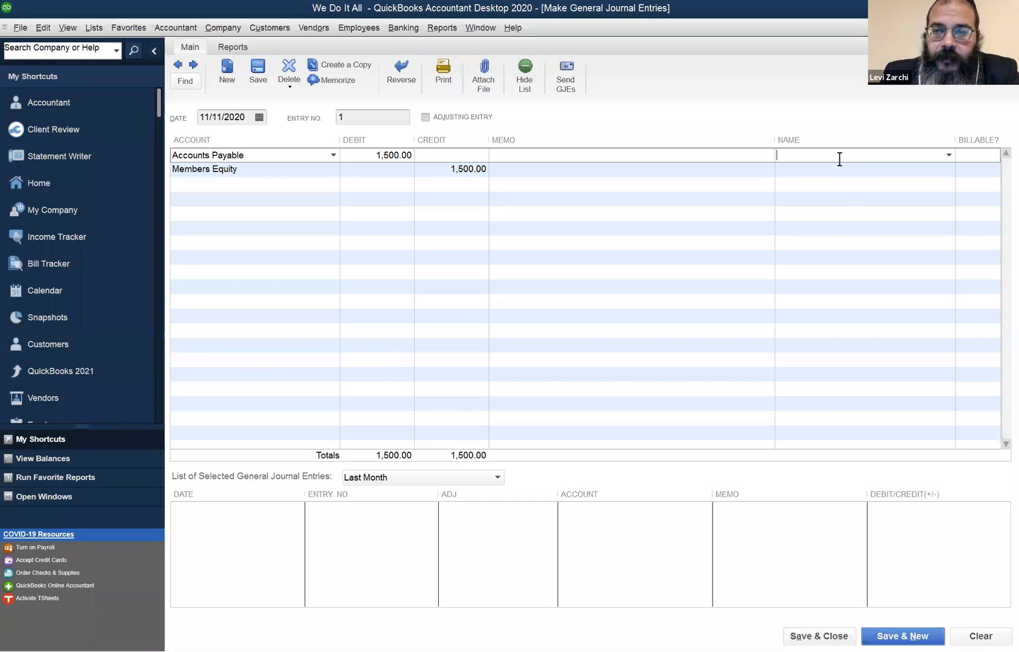
{"action": "type", "text": "Office Depot"}
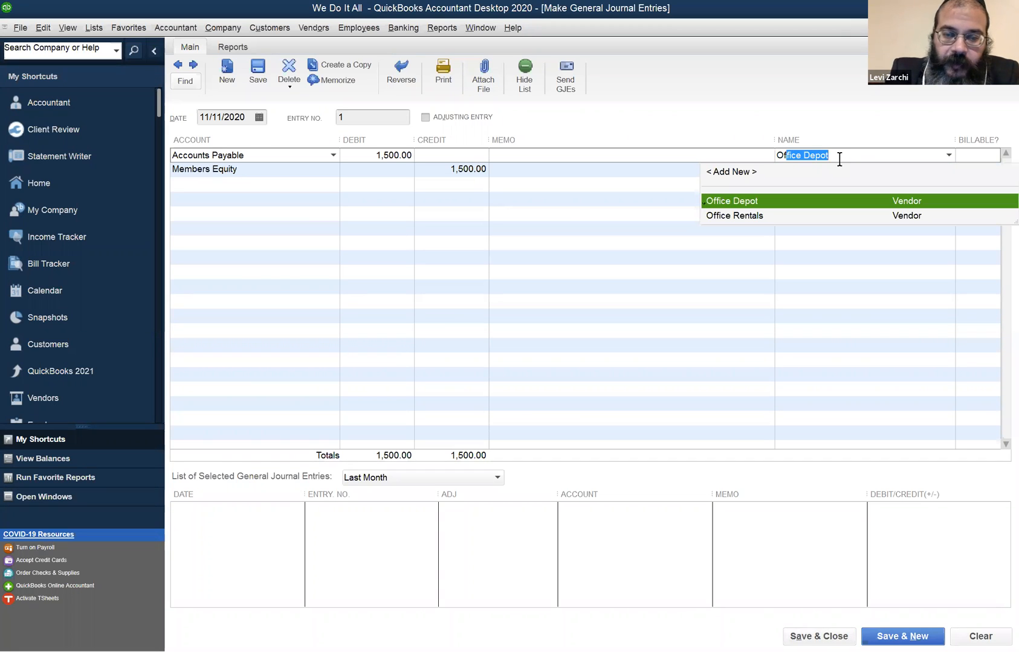
{"action": "key", "text": "Down"}
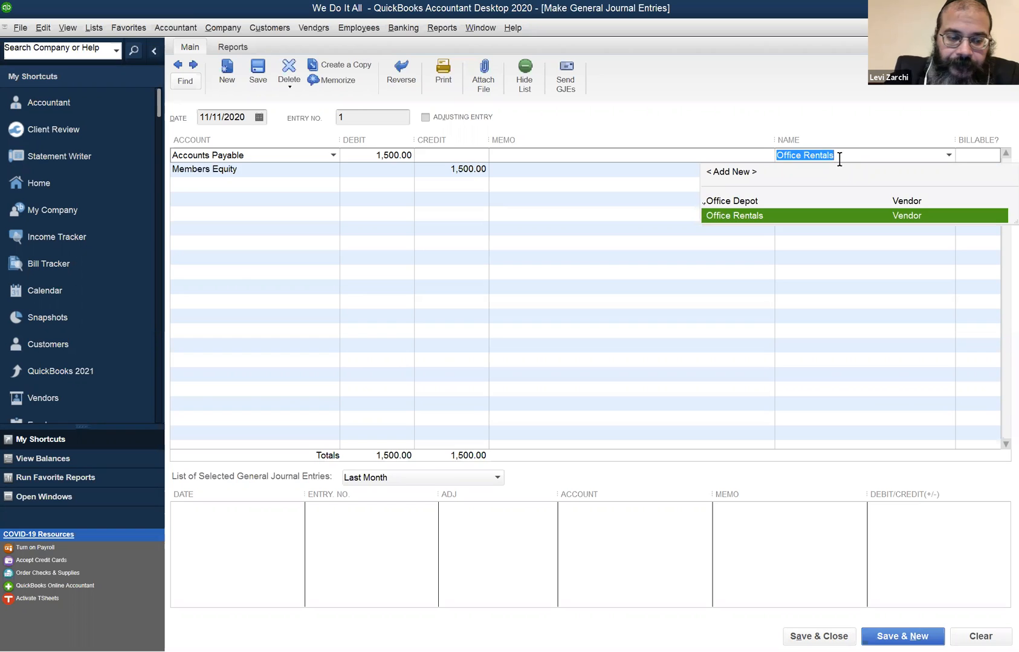
{"action": "key", "text": "Tab"}
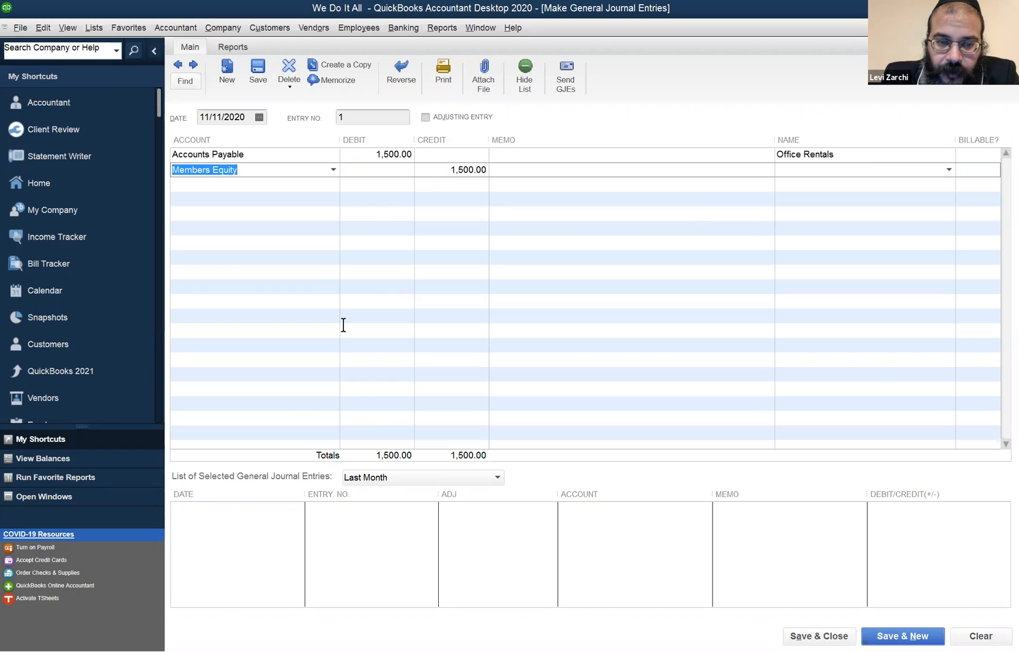
{"action": "key", "text": "Tab"}
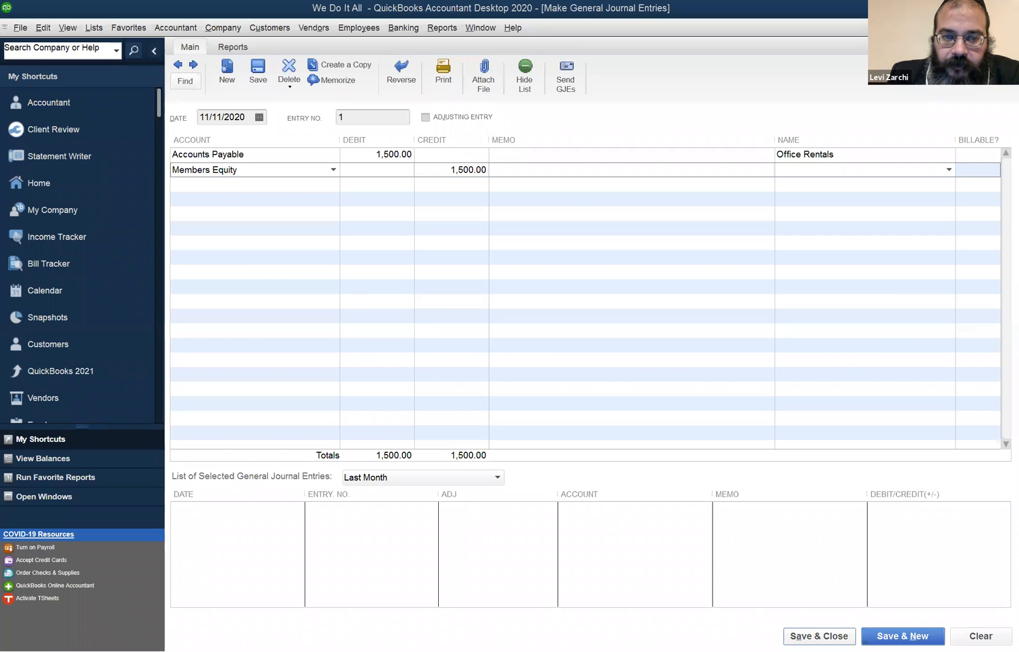
{"action": "left_click", "coordinate": [819, 637]}
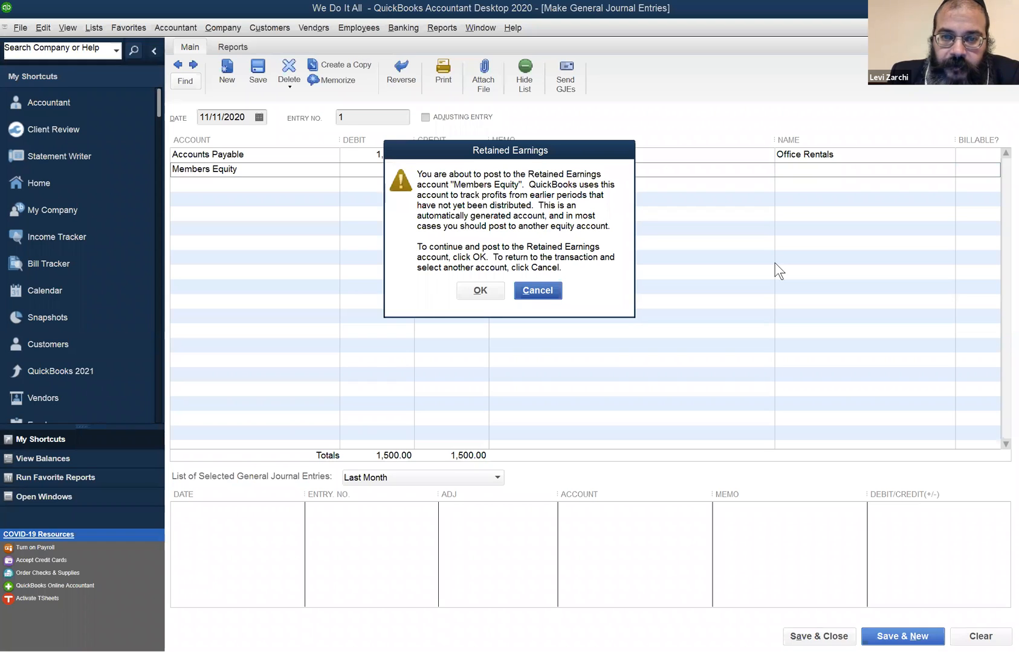
{"action": "left_click", "coordinate": [477, 291]}
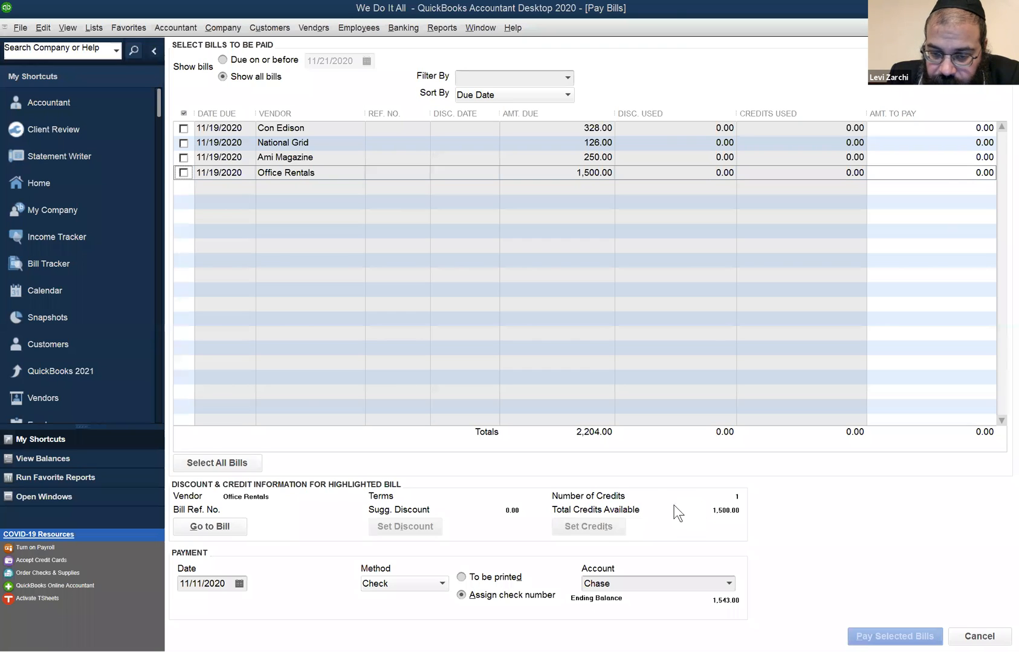
- Open the Vendor Center and review the transactions and balance of Office Rentals
{"action": "left_click", "coordinate": [282, 34]}
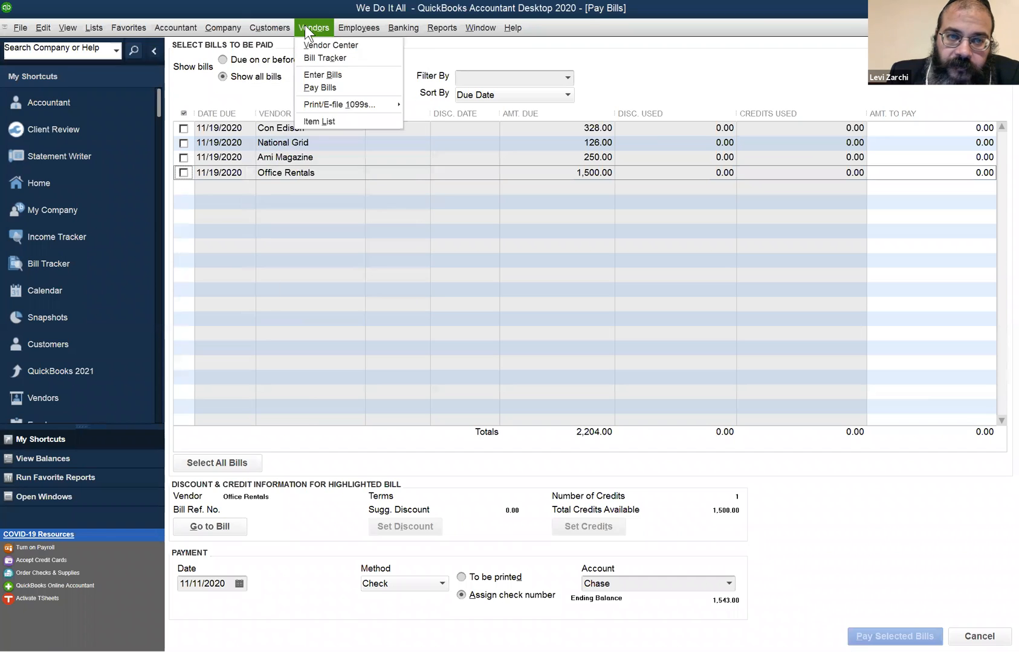
{"action": "left_click", "coordinate": [304, 44]}
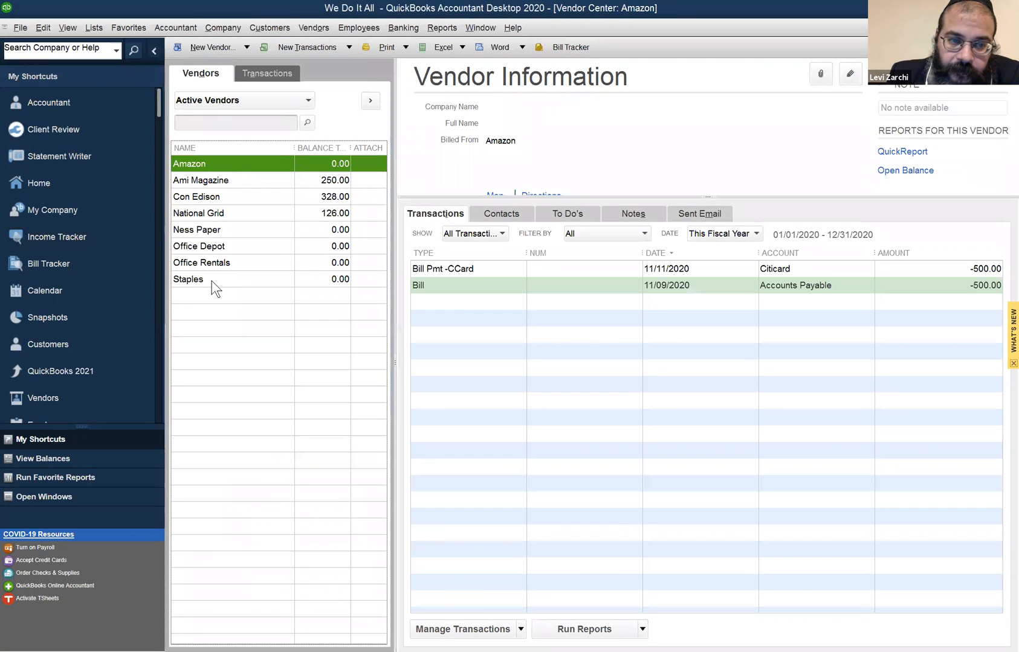
{"action": "left_click", "coordinate": [235, 263]}
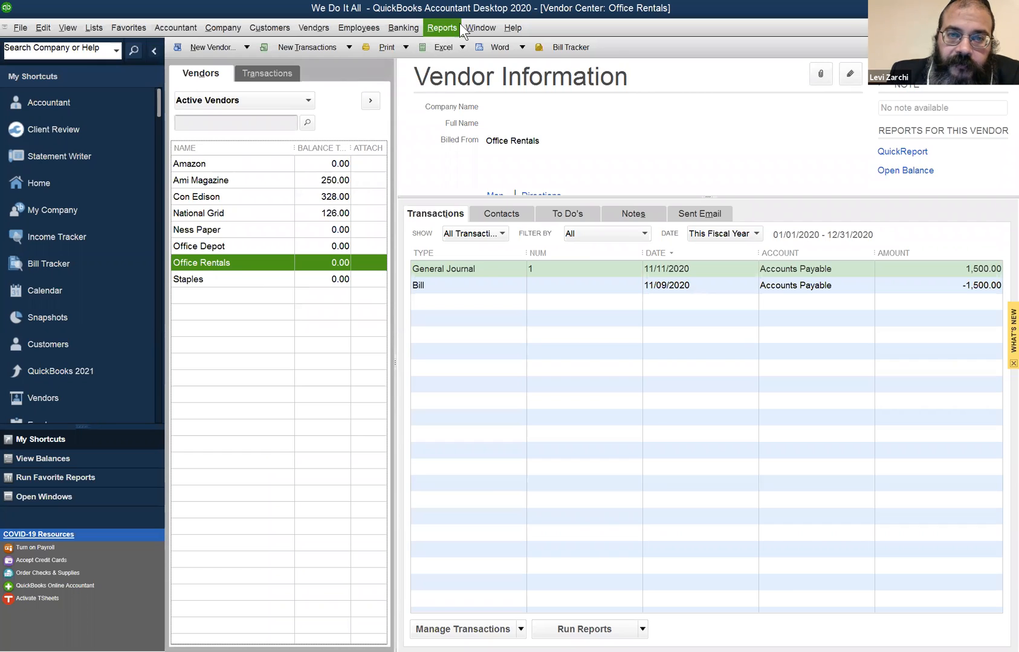
- Return to the Pay Bills window, select the Office Rentals bill and apply the 1,500.00 journal entry credit to it
{"action": "left_click", "coordinate": [480, 29]}
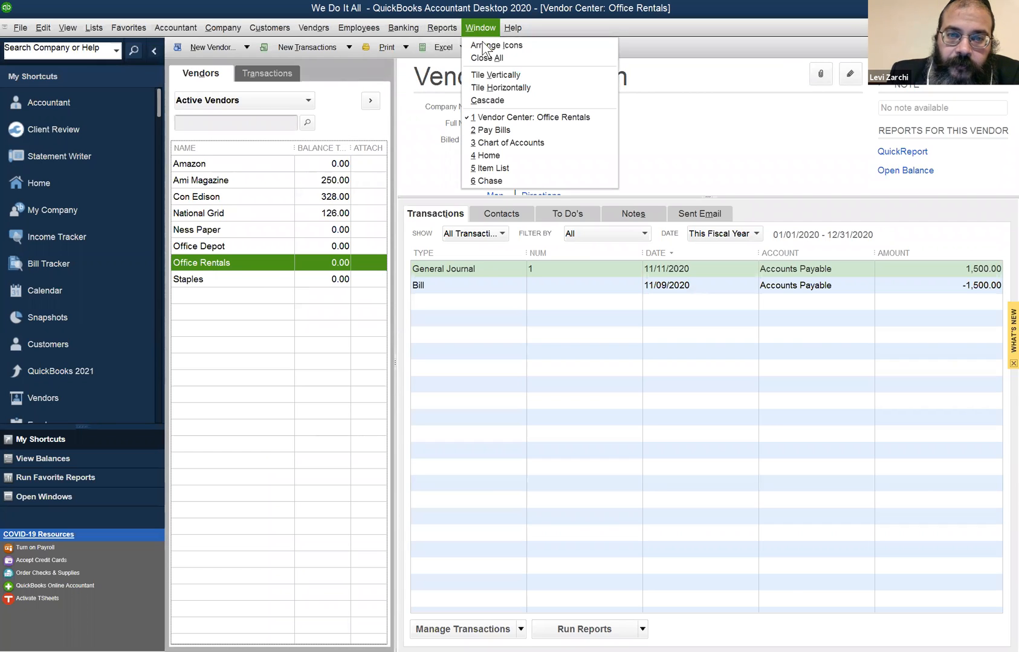
{"action": "left_click", "coordinate": [477, 129]}
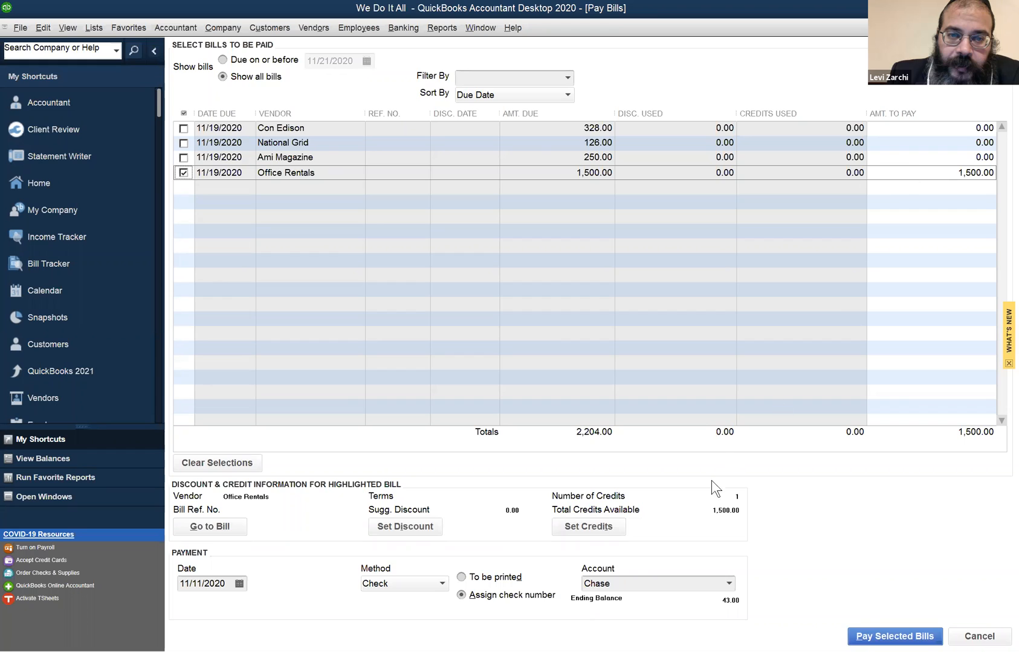
{"action": "left_click", "coordinate": [602, 528]}
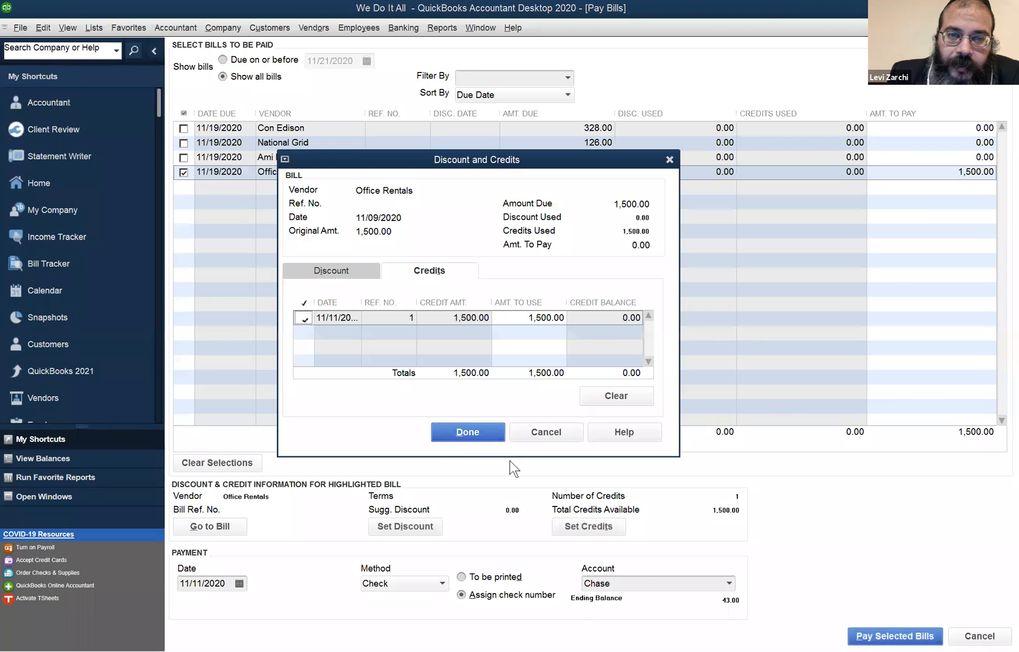
{"action": "left_click", "coordinate": [464, 437]}
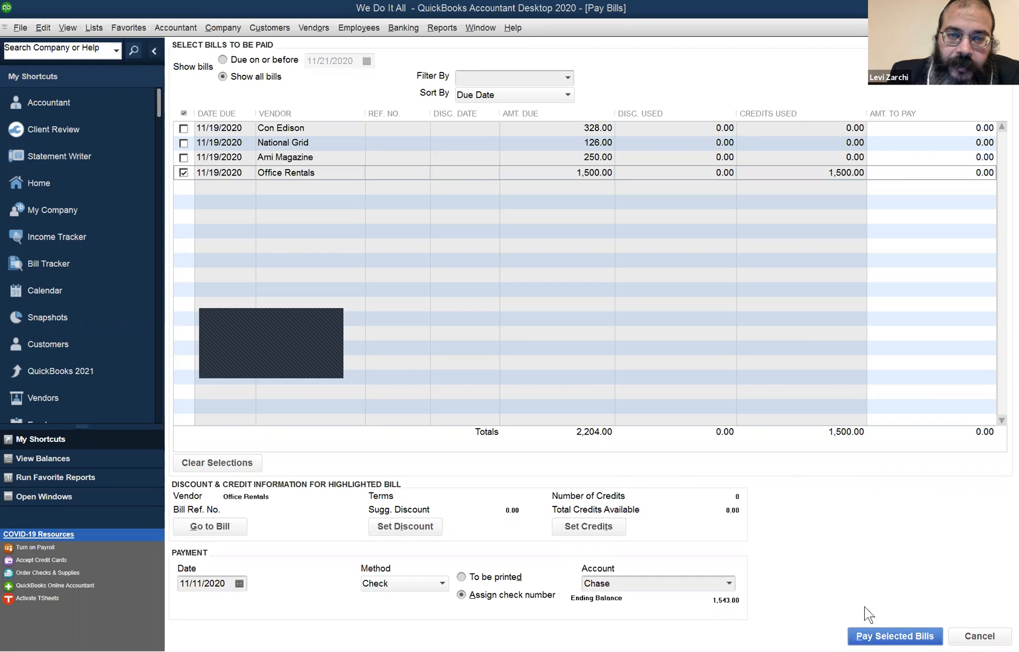
- Pay the selected Office Rentals bill using the applied credit, dismiss the payment summary and collapse the shortcuts sidebar
{"action": "left_click", "coordinate": [889, 636]}
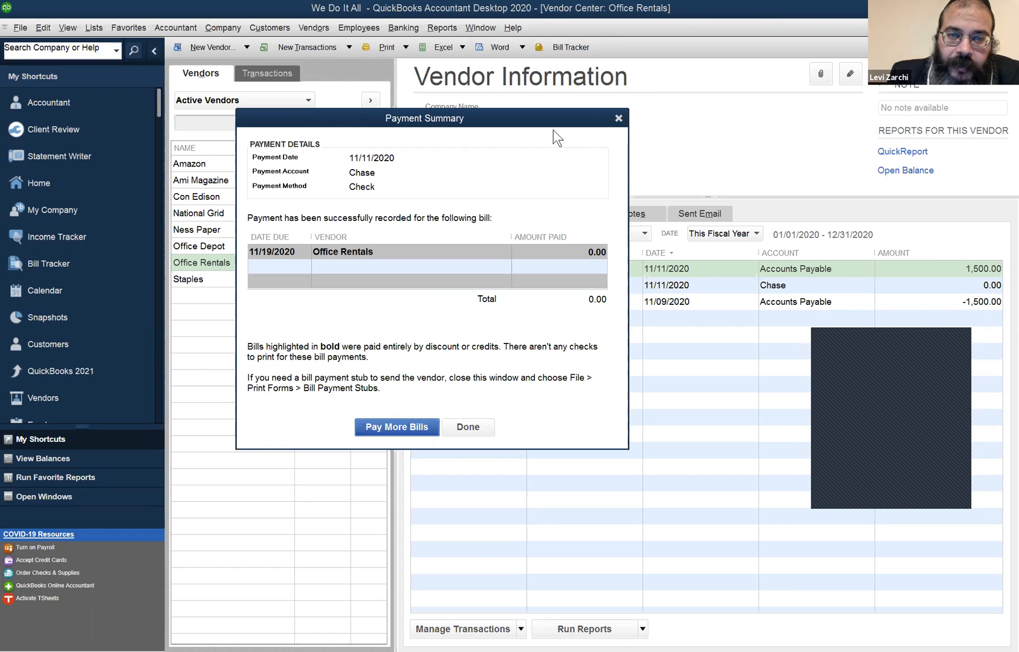
{"action": "left_click_drag", "start_coordinate": [553, 115], "coordinate": [768, 43]}
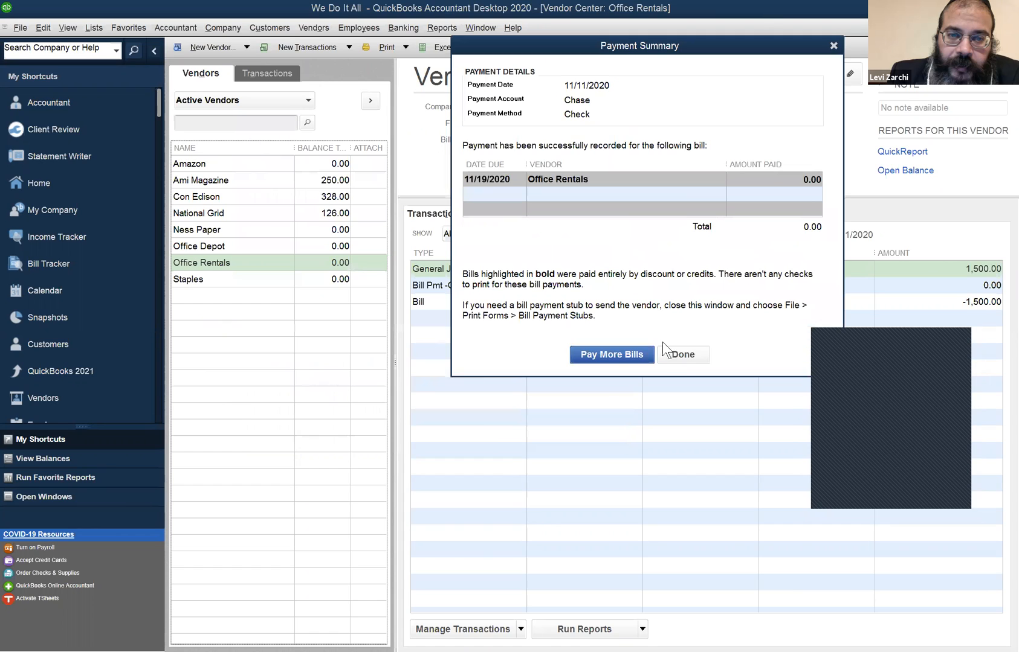
{"action": "left_click", "coordinate": [682, 355]}
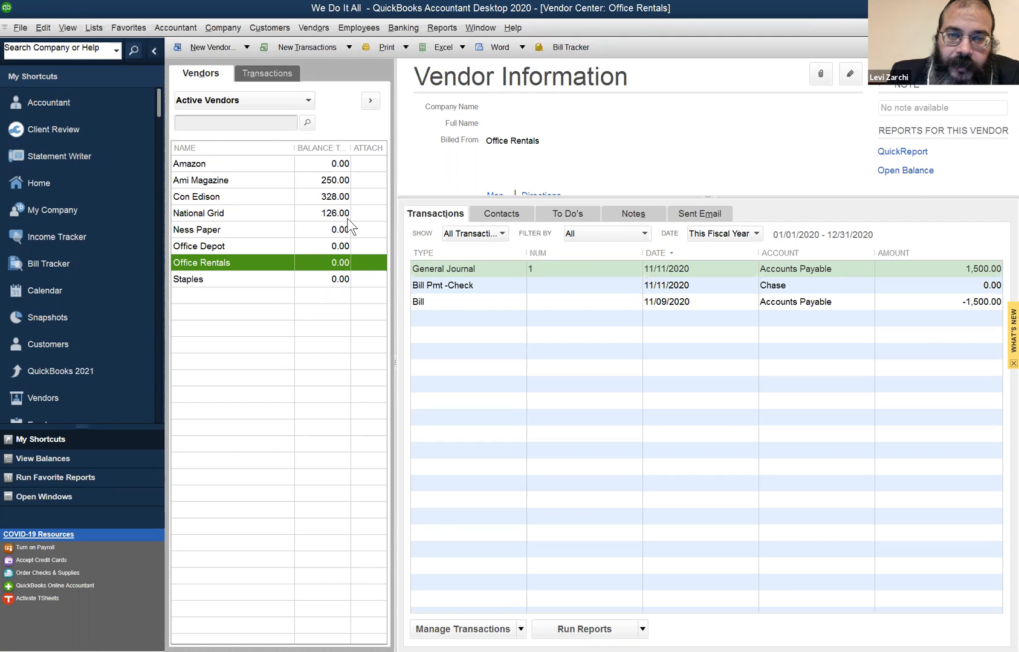
{"action": "left_click", "coordinate": [152, 50]}
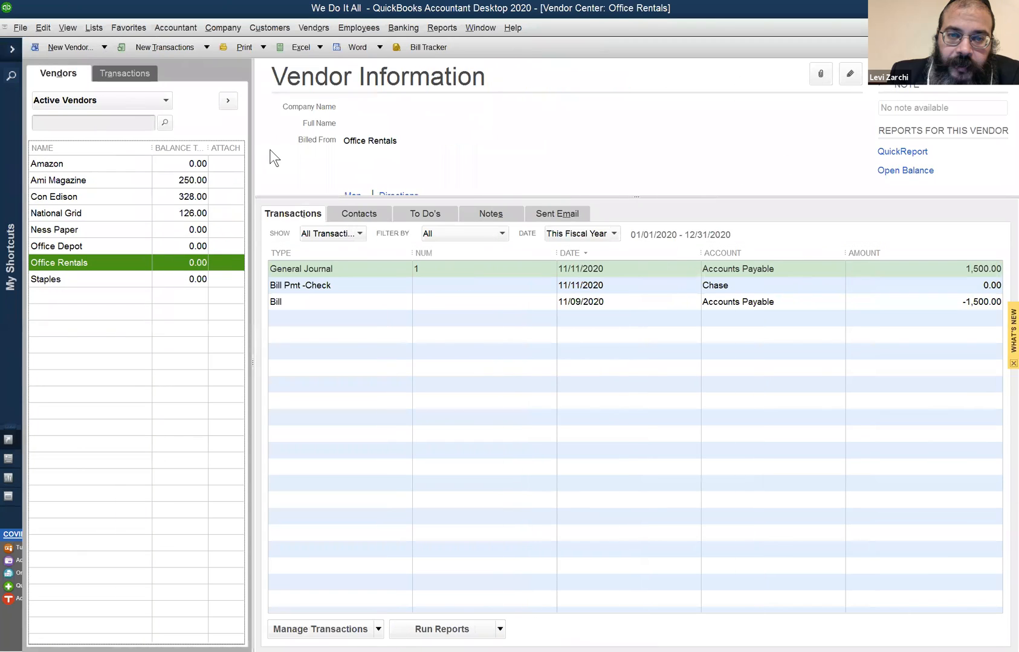
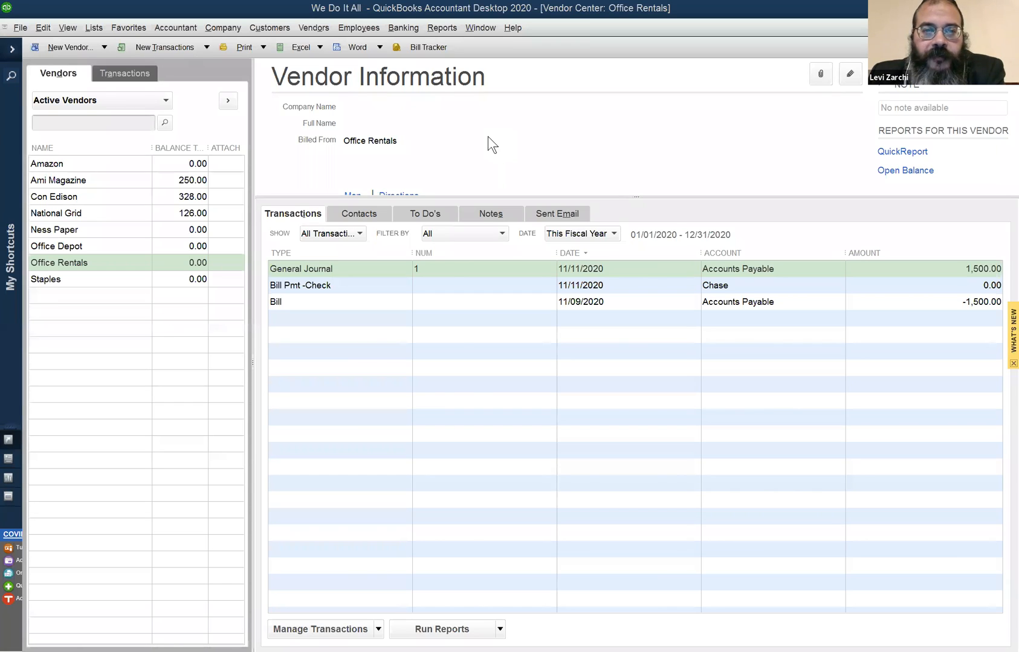
- Open the Pay Bills window and choose Credit Card as the payment method with the Citicard account
{"action": "left_click", "coordinate": [310, 27]}
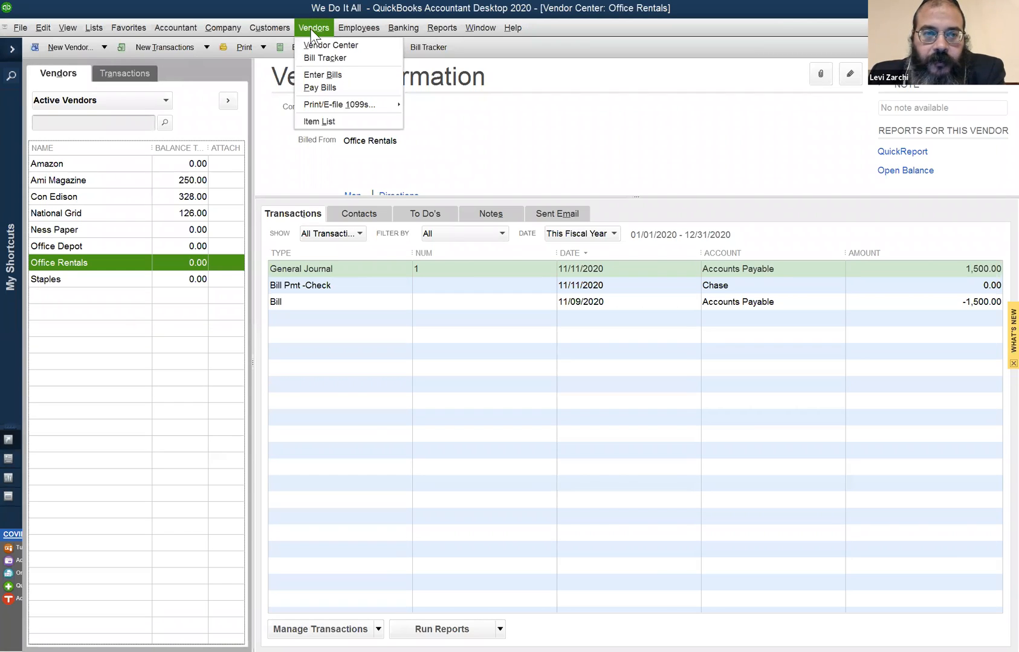
{"action": "left_click", "coordinate": [319, 87]}
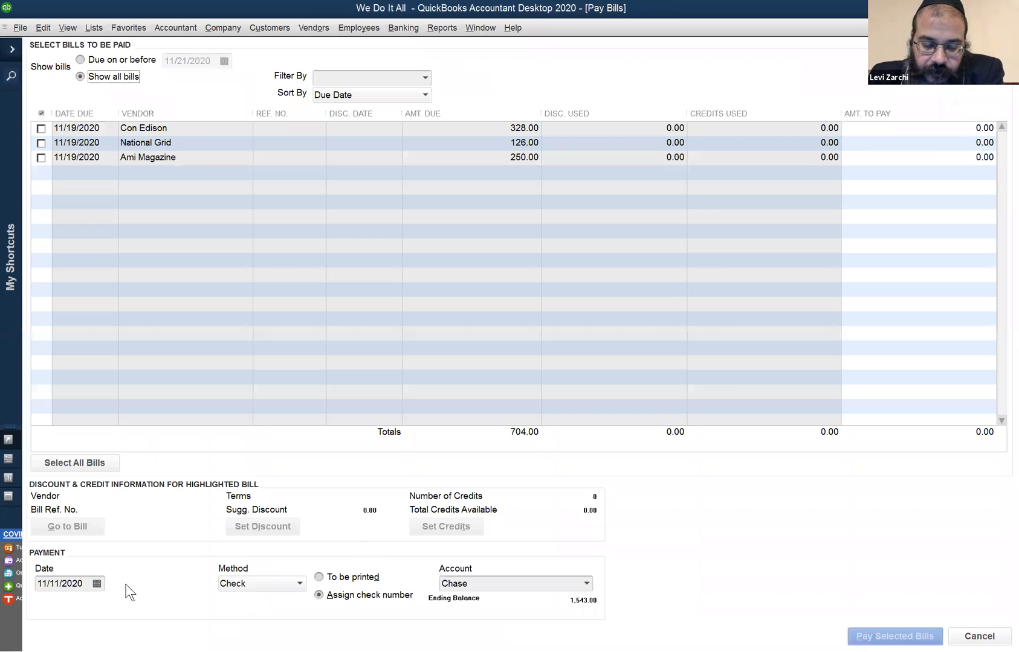
{"action": "left_click", "coordinate": [583, 586]}
{"action": "left_click", "coordinate": [605, 577]}
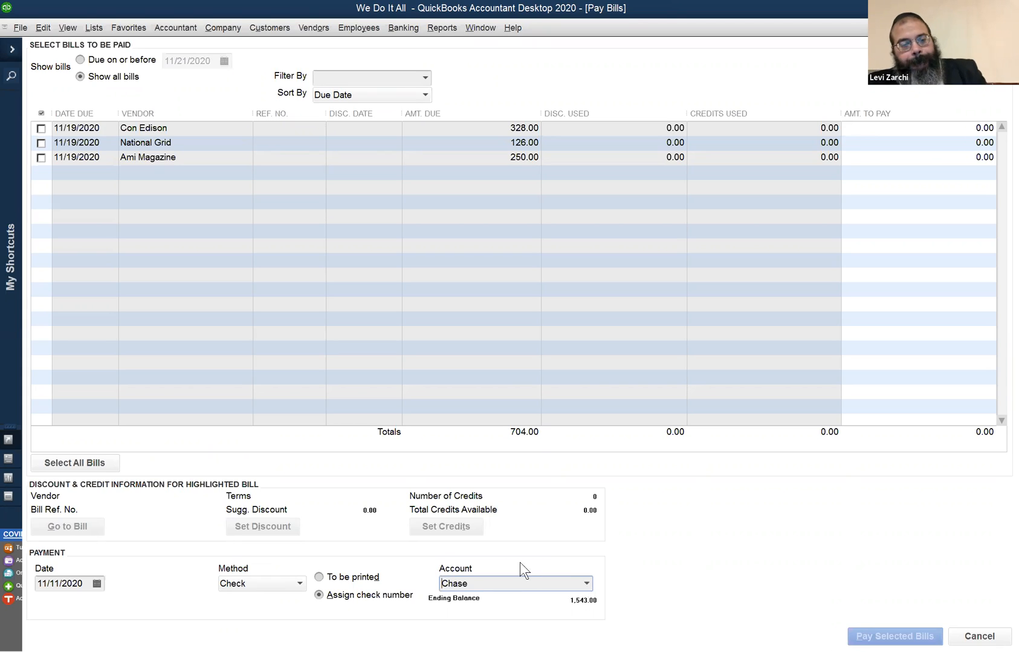
{"action": "left_click", "coordinate": [232, 585]}
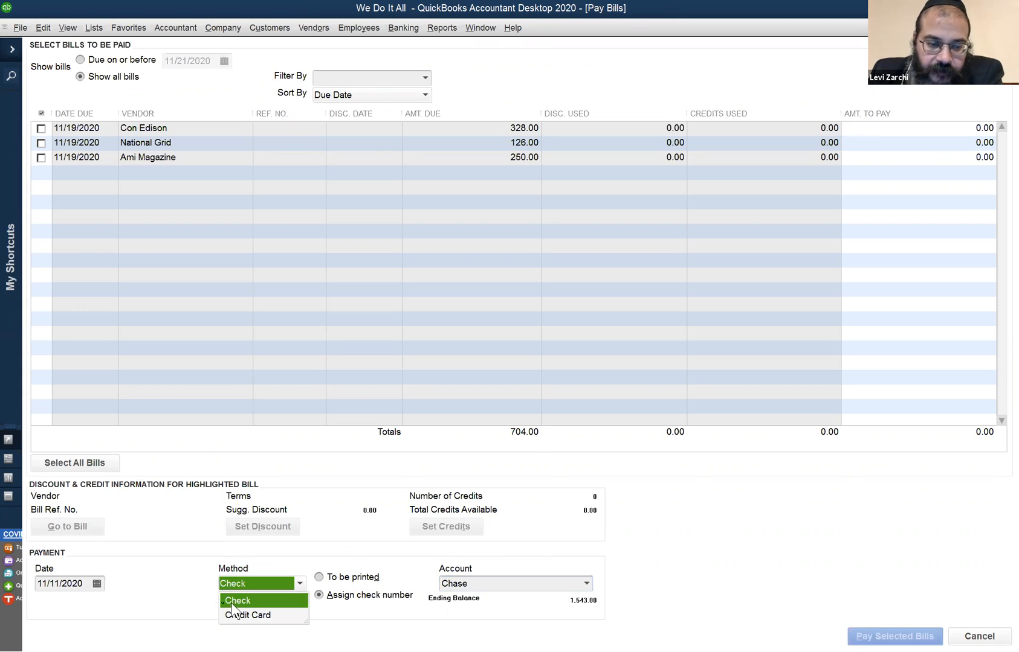
{"action": "left_click", "coordinate": [277, 614]}
{"action": "left_click", "coordinate": [583, 583]}
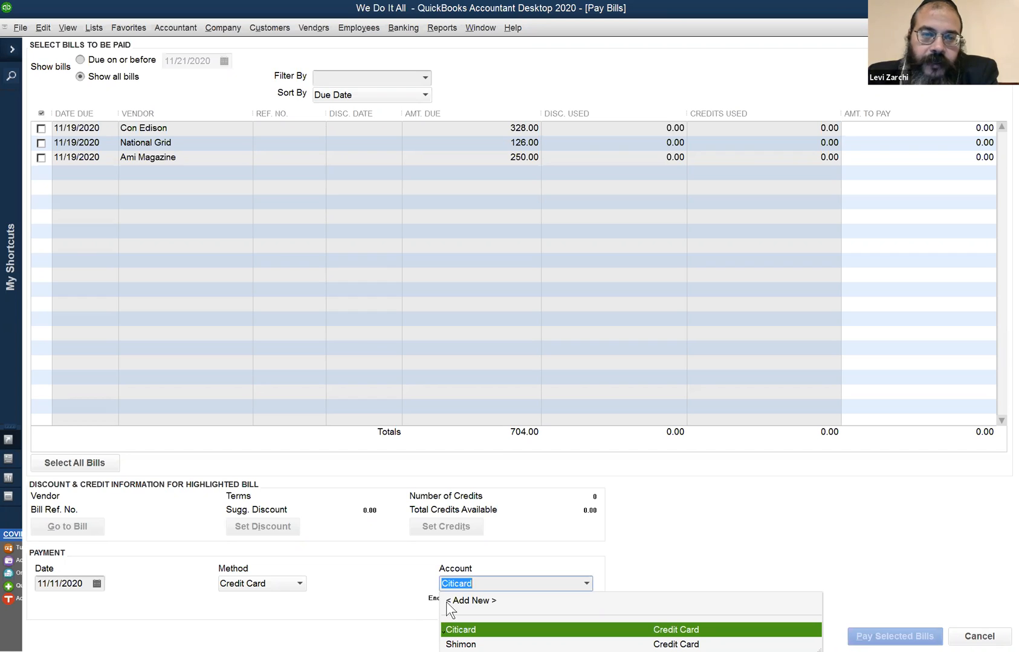
{"action": "key", "text": "Return"}
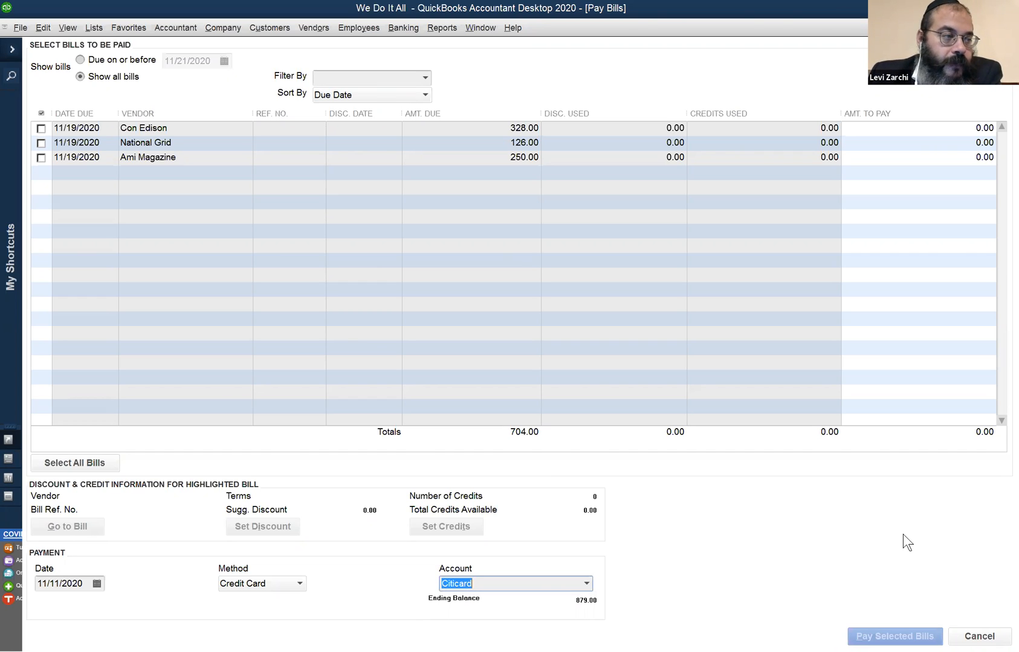
- Review general journal entry 1 between Accounts Payable and Members Equity, and close the journal and Pay Bills windows
{"action": "left_click", "coordinate": [481, 28]}
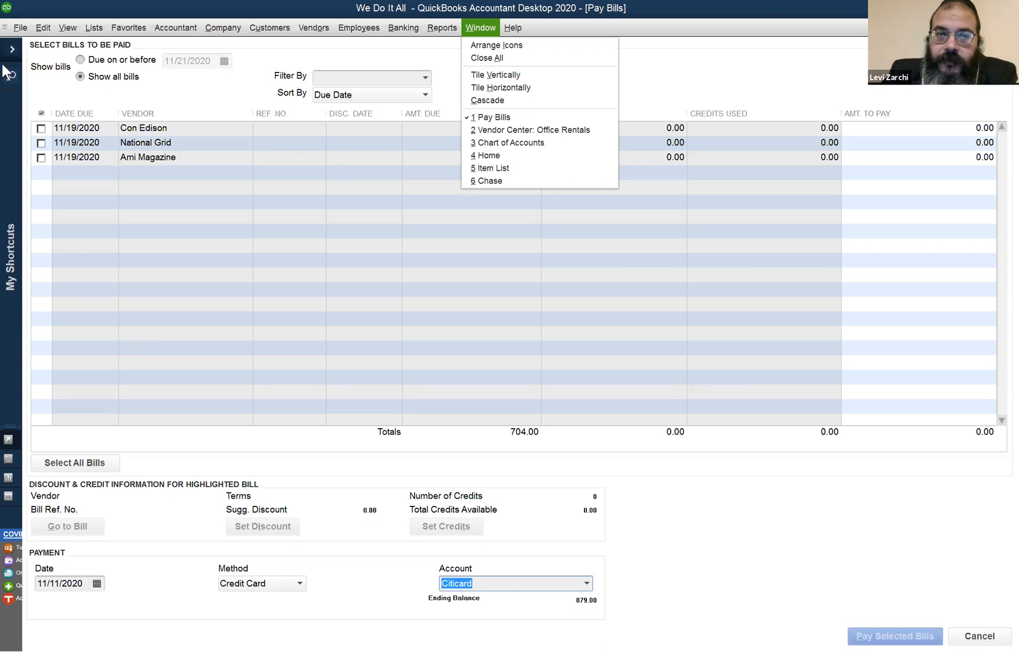
{"action": "left_click", "coordinate": [484, 28]}
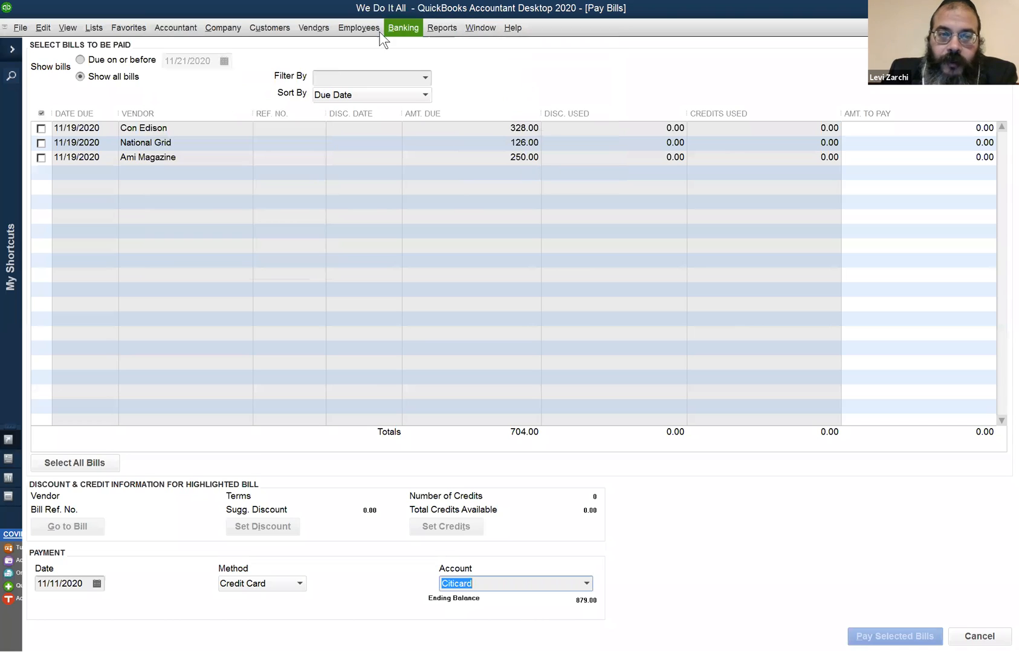
{"action": "left_click", "coordinate": [226, 25]}
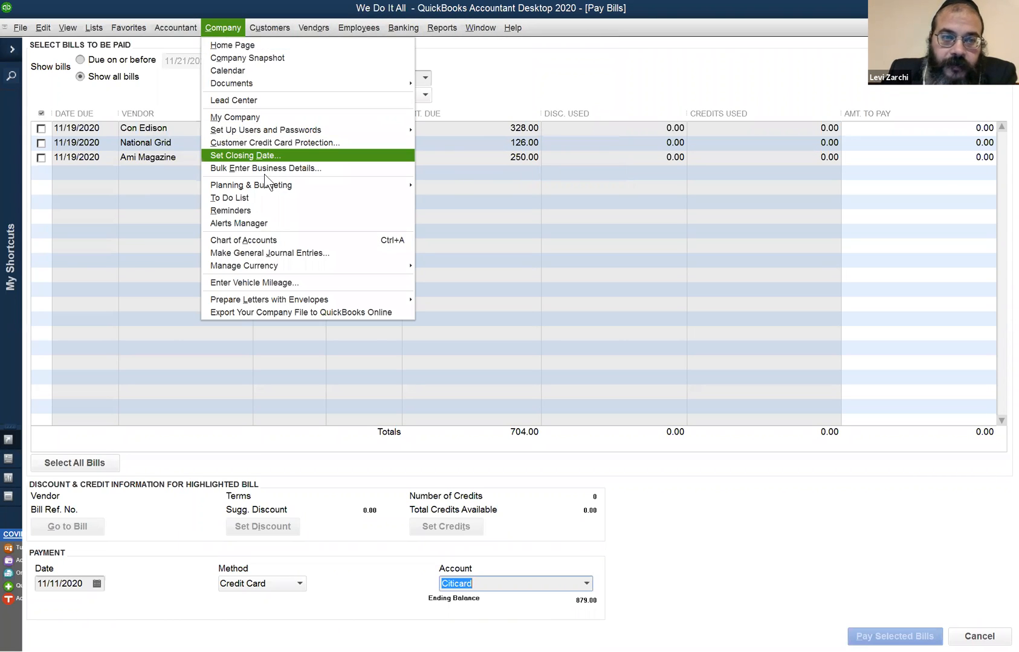
{"action": "left_click", "coordinate": [275, 251]}
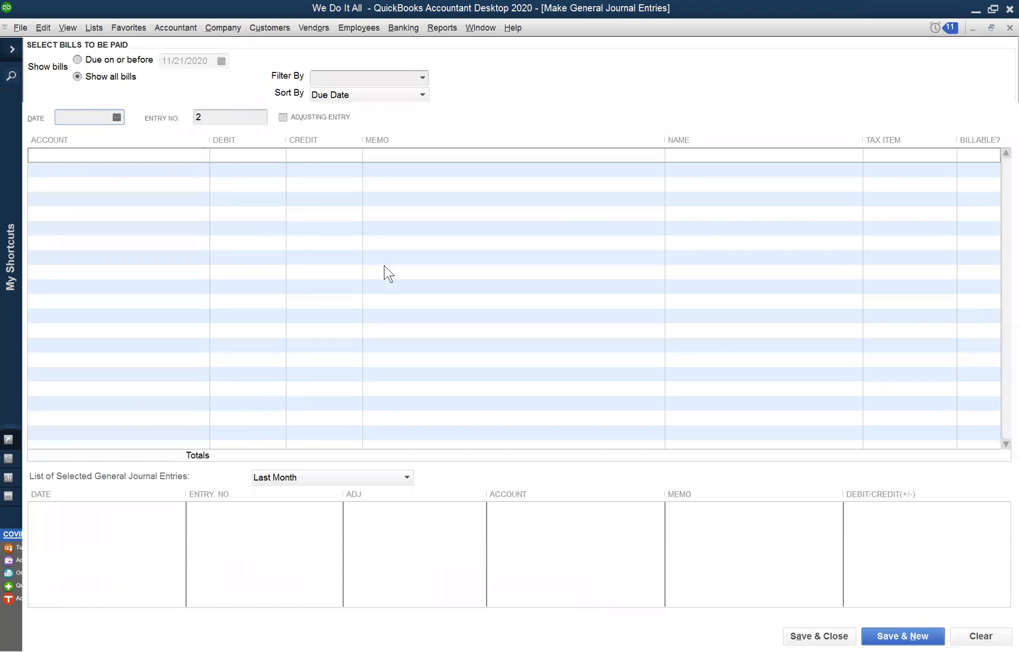
{"action": "left_click", "coordinate": [515, 296]}
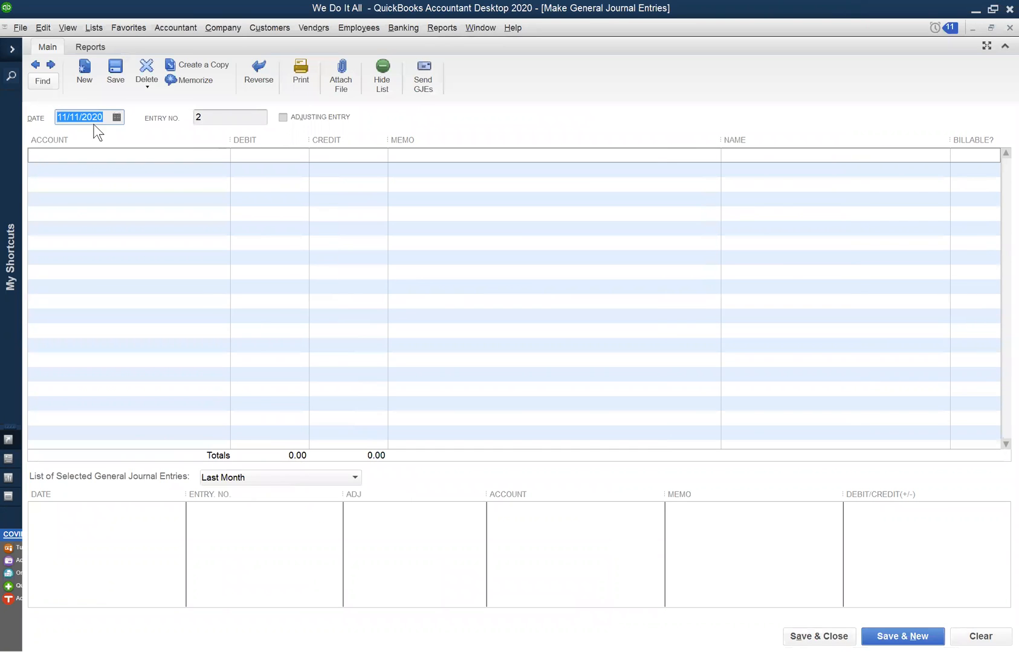
{"action": "left_click", "coordinate": [34, 63]}
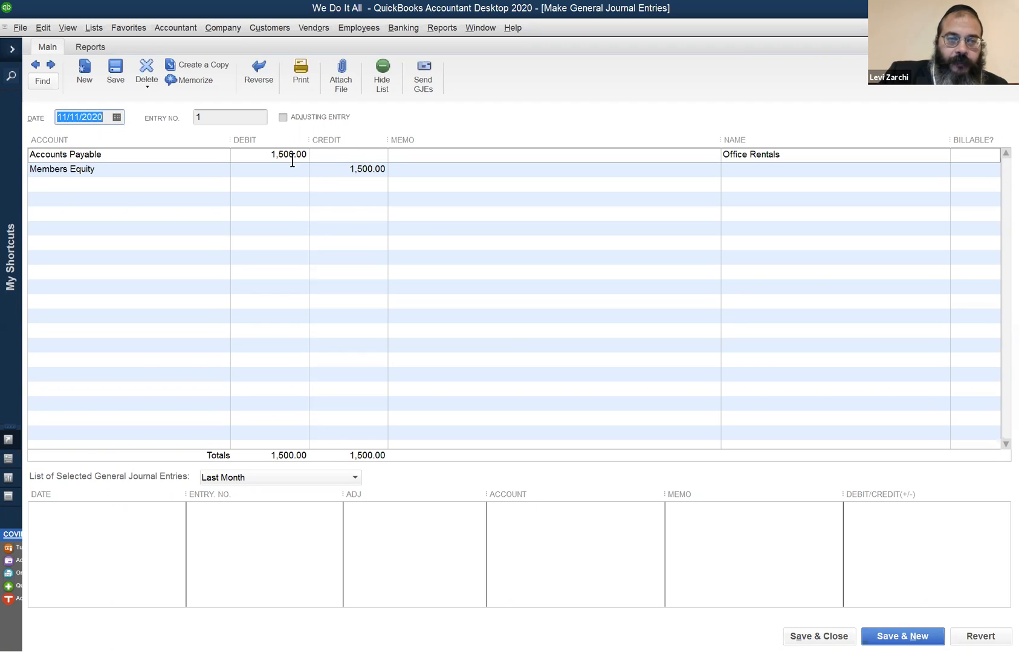
{"action": "left_click", "coordinate": [258, 155]}
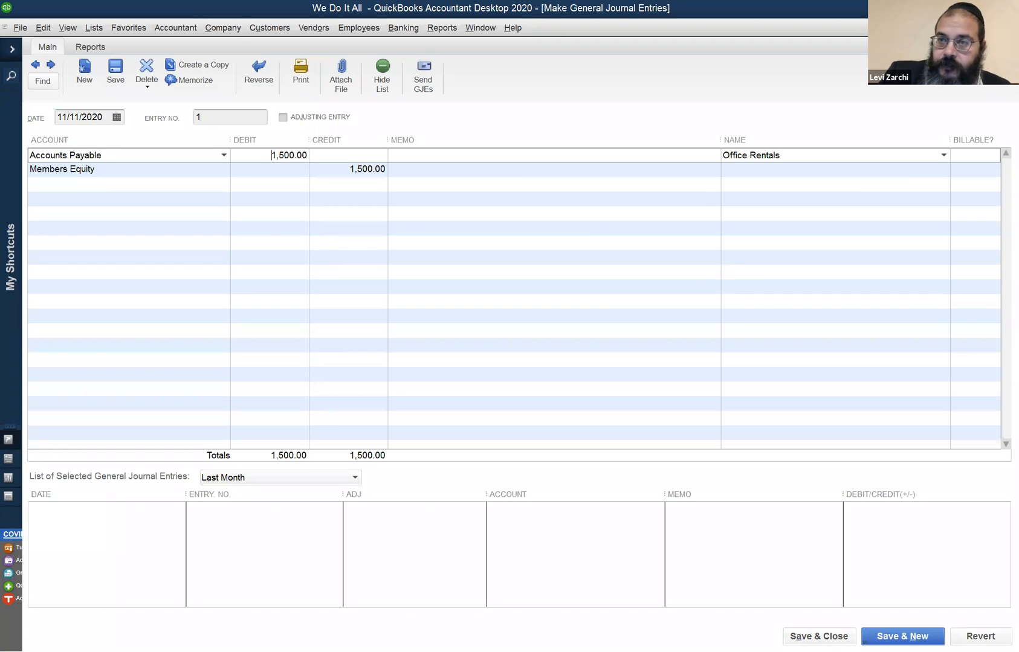
{"action": "left_click", "coordinate": [1009, 28]}
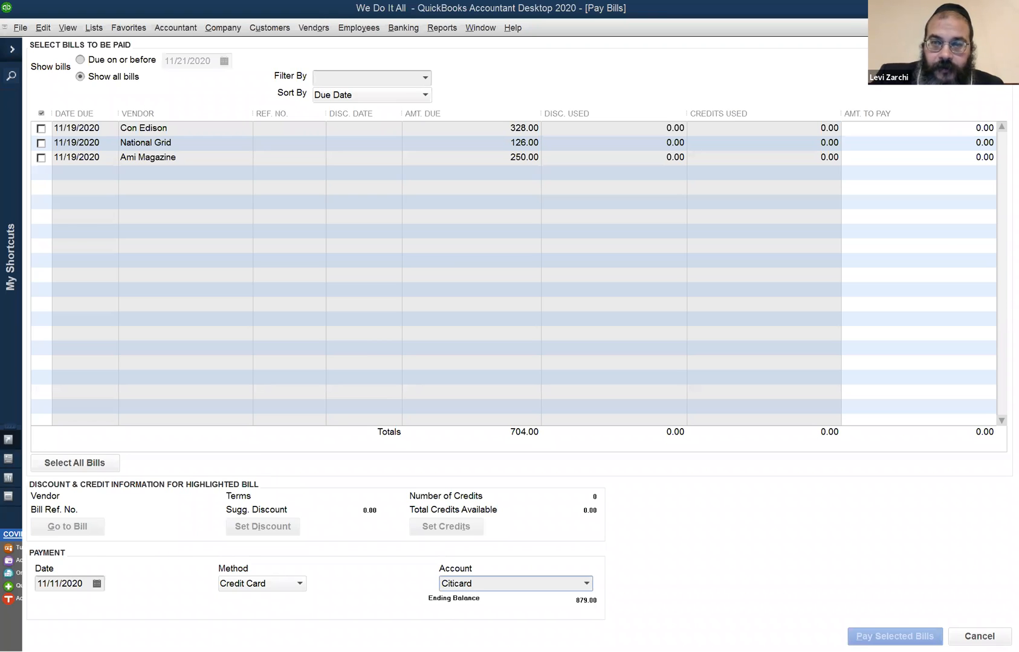
{"action": "left_click", "coordinate": [1010, 28]}
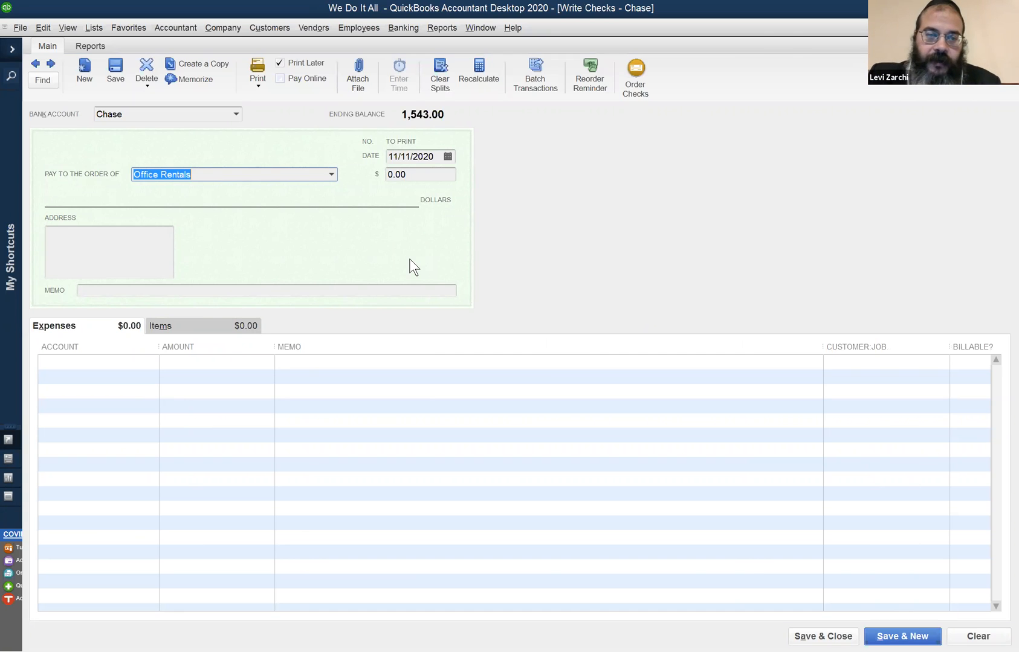
{"action": "left_click", "coordinate": [281, 60]}
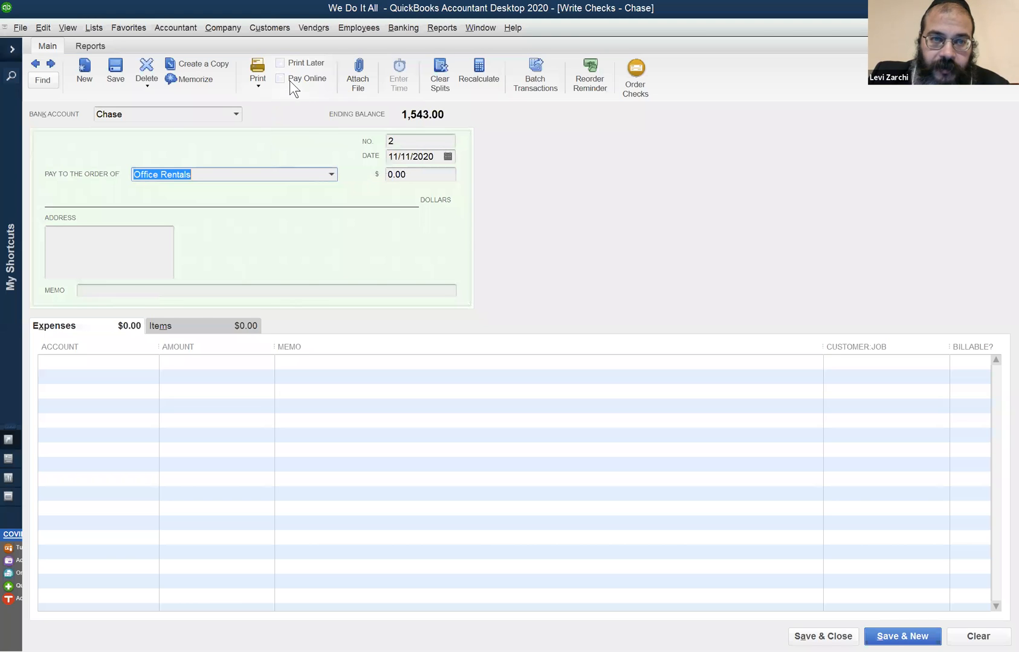
{"action": "left_click", "coordinate": [418, 141]}
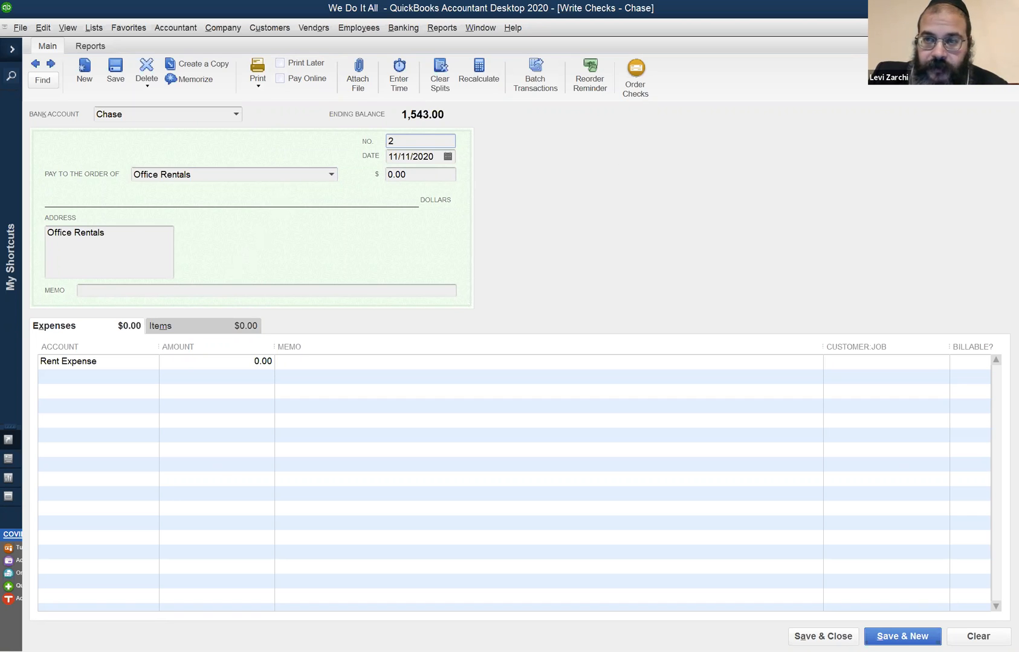
{"action": "key", "text": "Escape"}
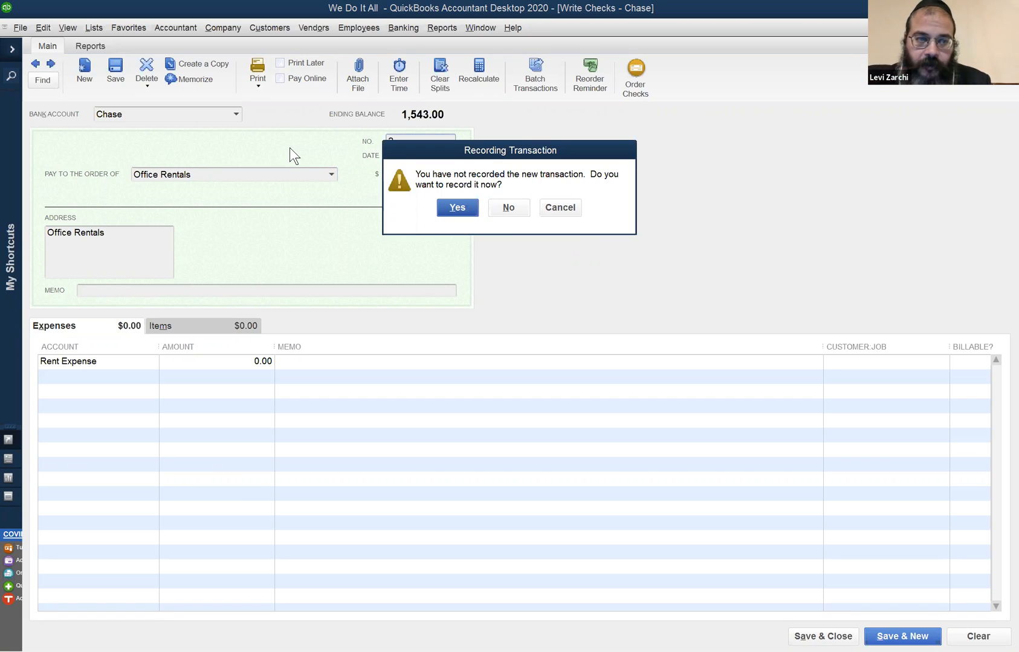
{"action": "left_click", "coordinate": [557, 203]}
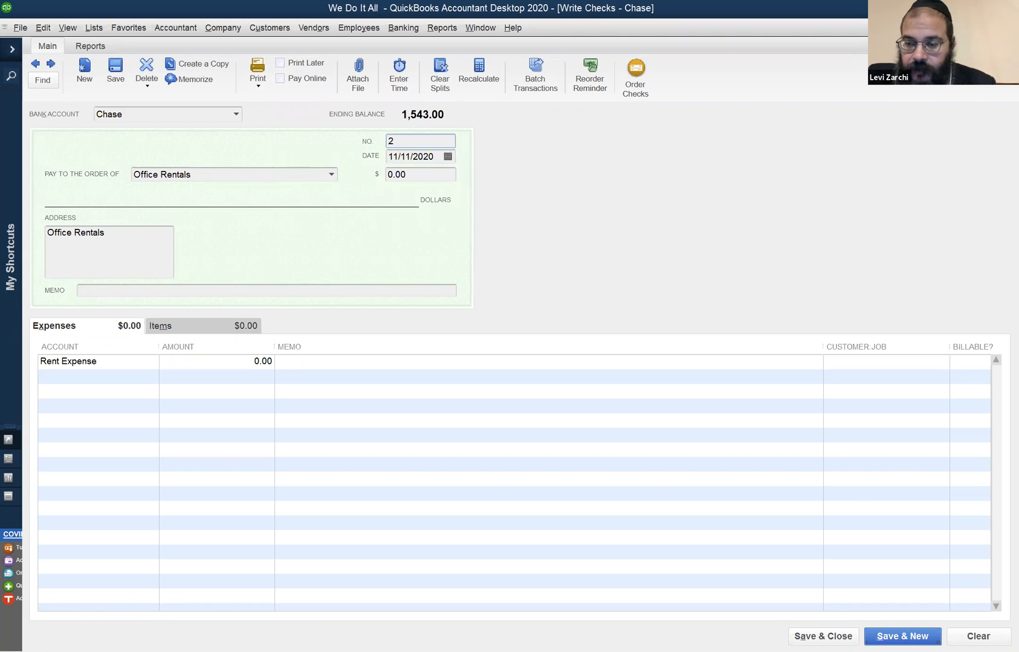
{"action": "left_click", "coordinate": [978, 637]}
{"action": "left_click", "coordinate": [823, 637]}
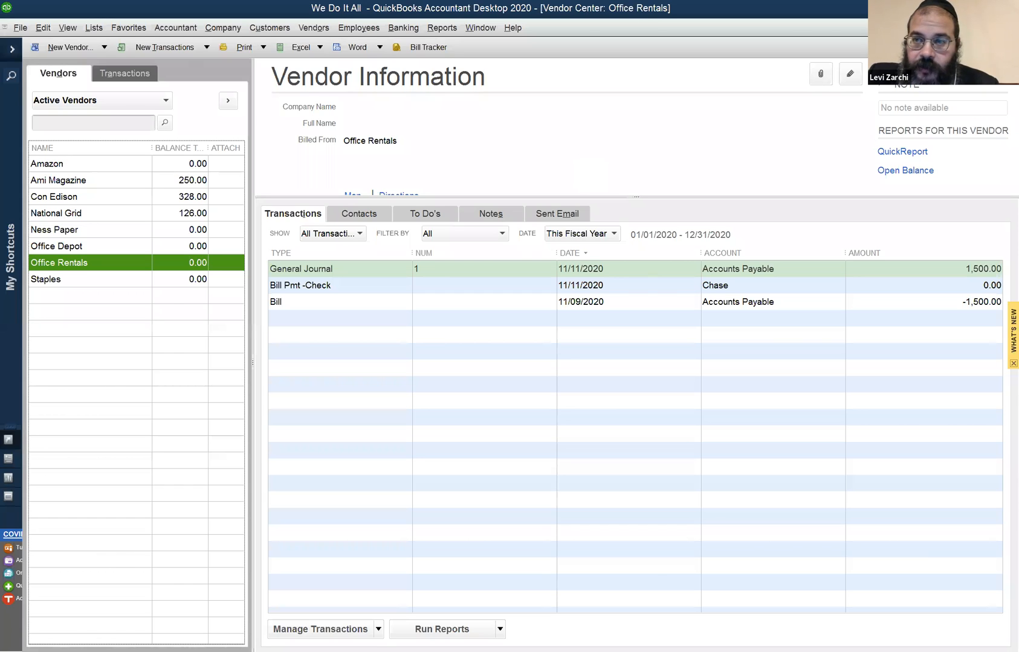
- Start a new check from the Chase account and quick-add the payee Essen's as a vendor
{"action": "key", "text": "ctrl+a"}
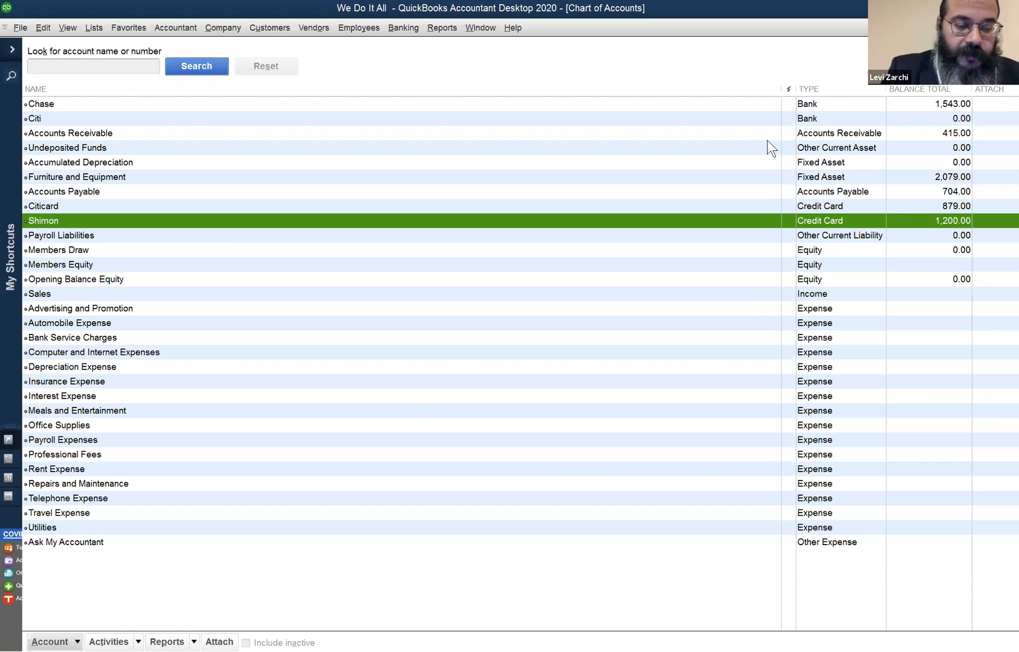
{"action": "key", "text": "ctrl+w"}
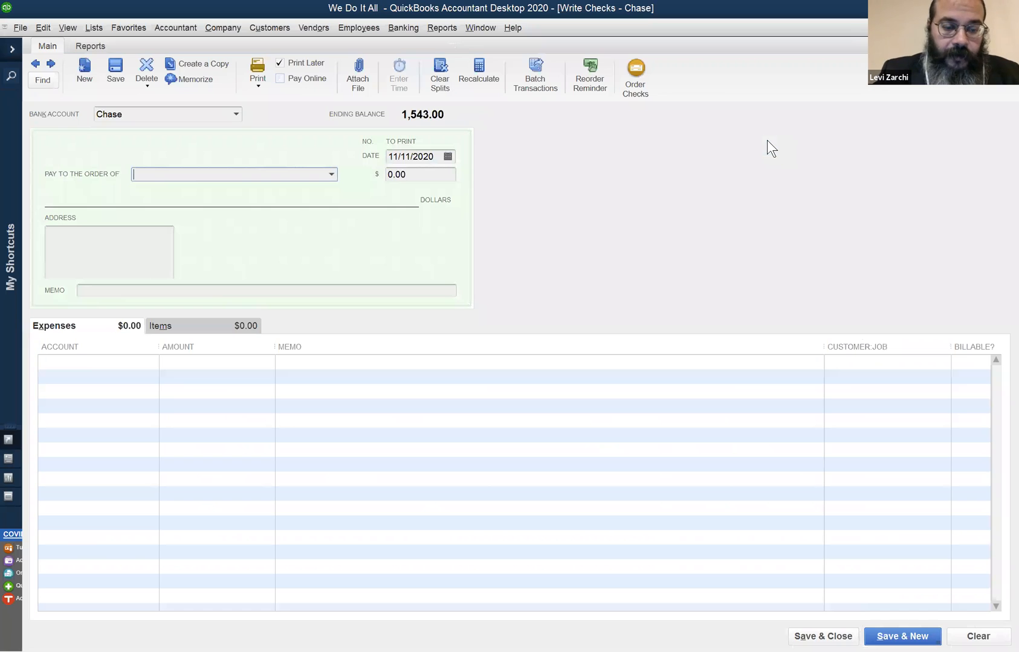
{"action": "type", "text": "Essen's"}
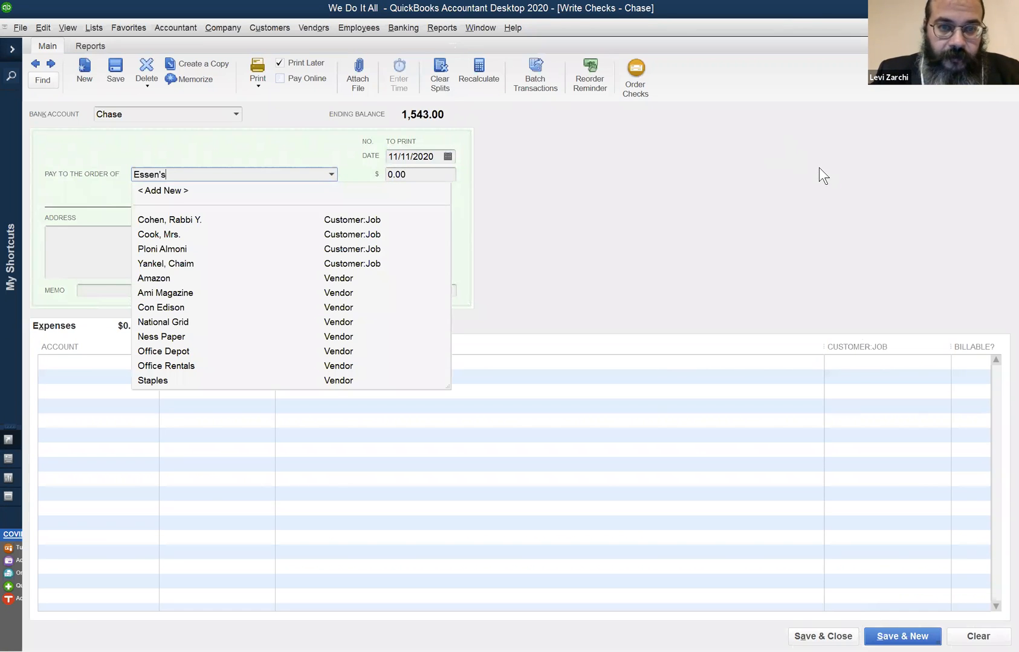
{"action": "key", "text": "Tab"}
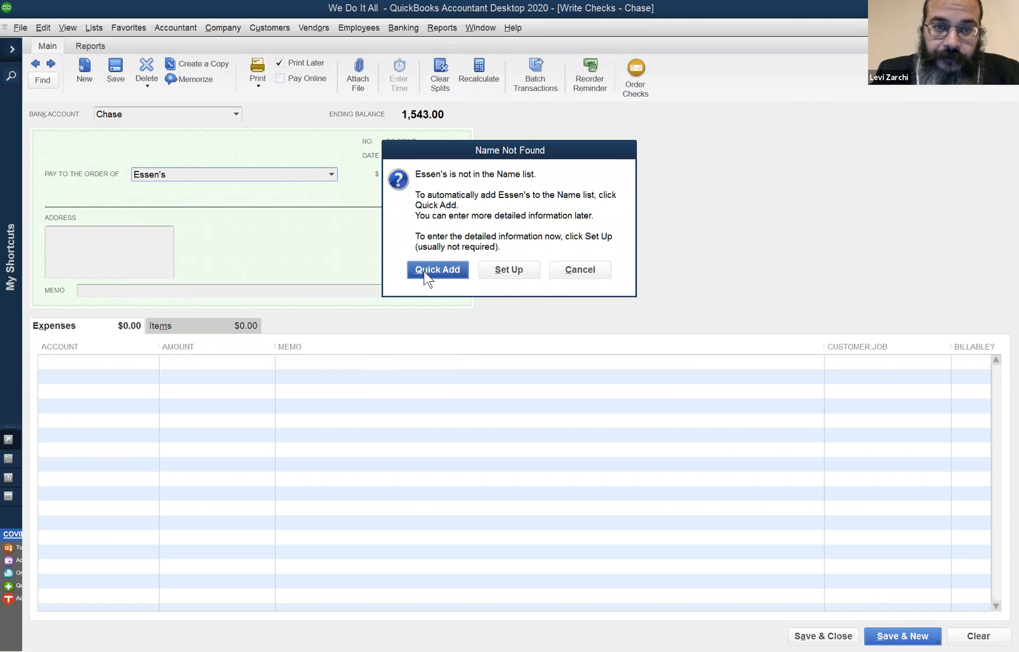
{"action": "left_click", "coordinate": [447, 269]}
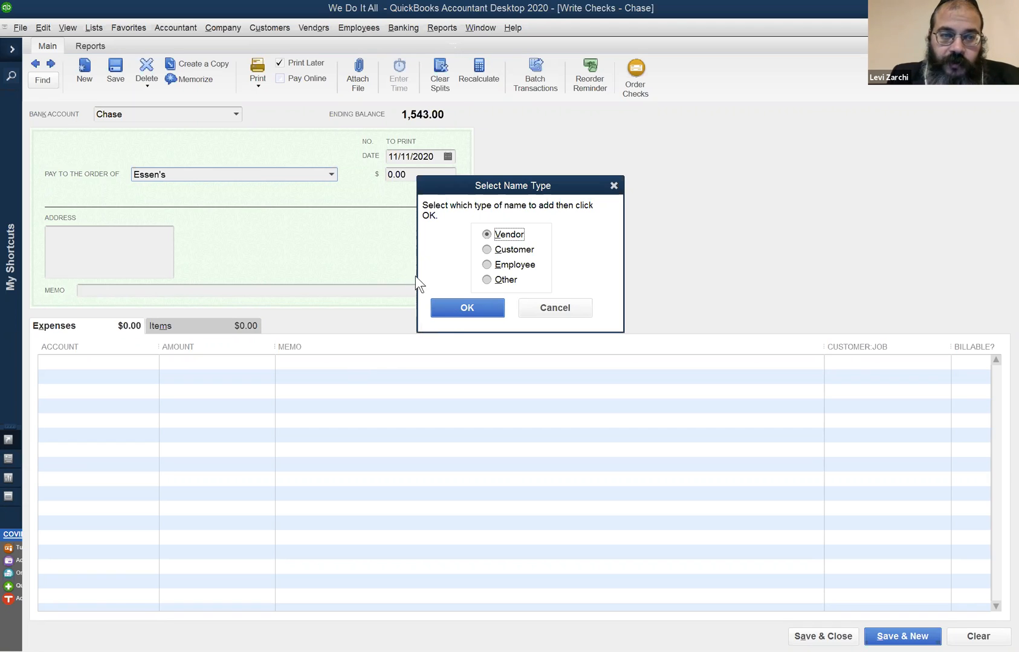
{"action": "left_click", "coordinate": [470, 304]}
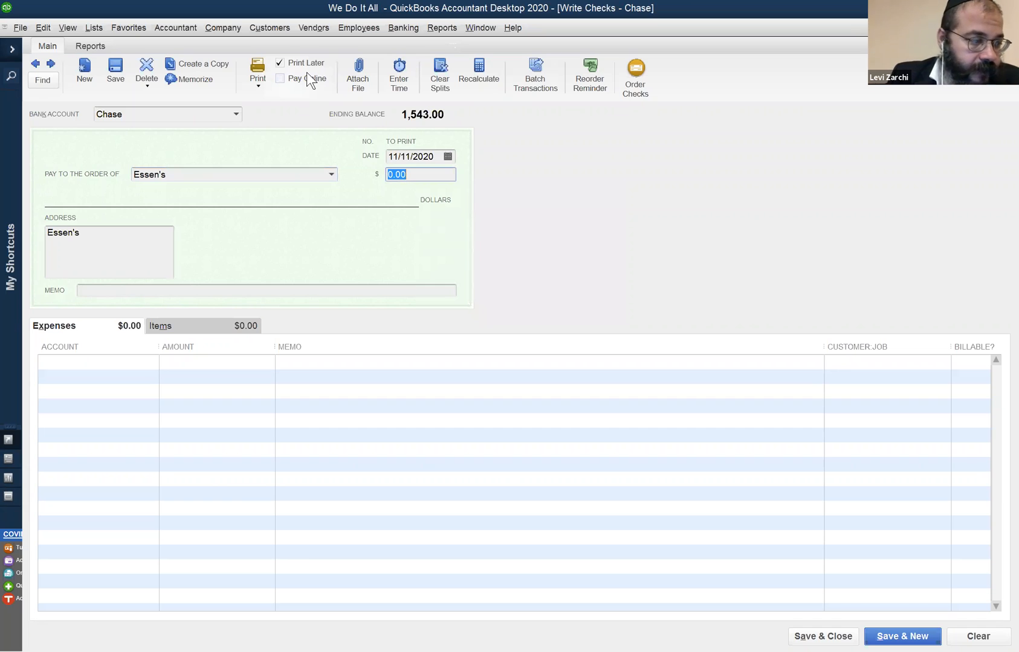
- Set the Essen's check amount to 76.00, assign it to Meals and Entertainment, and save it
{"action": "type", "text": "76"}
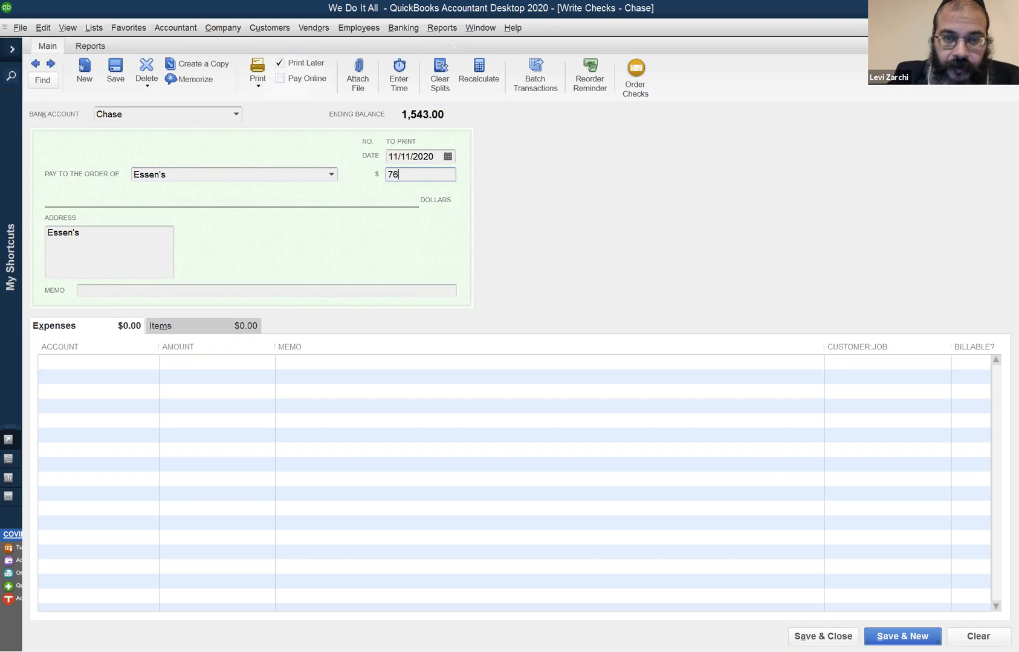
{"action": "key", "text": "Tab"}
{"action": "key", "text": "Tab"}
{"action": "key", "text": "Tab"}
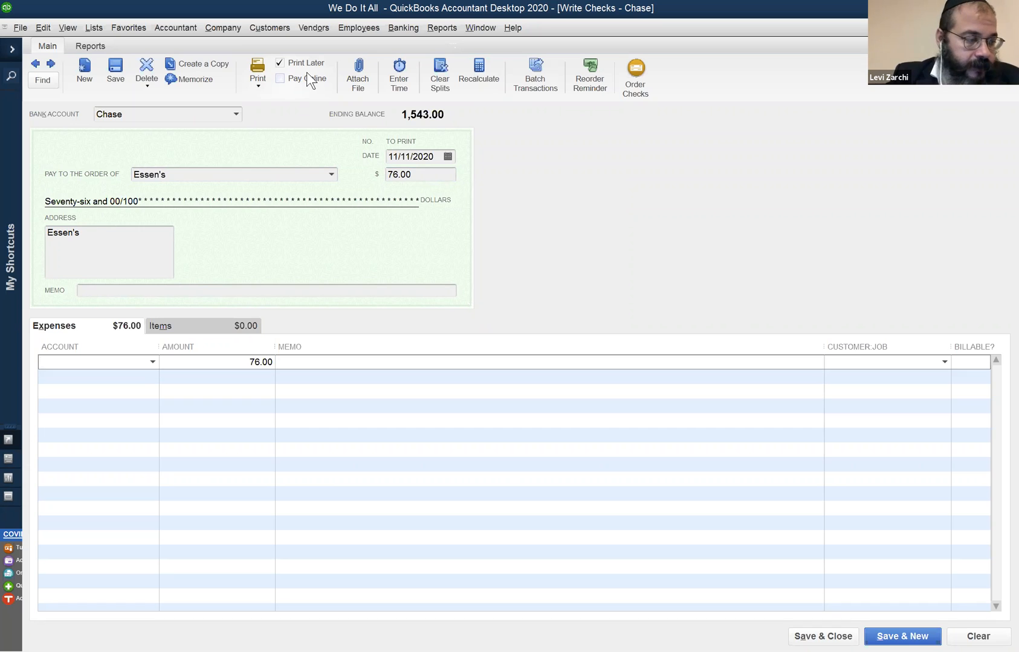
{"action": "type", "text": "Meals and Entertainment"}
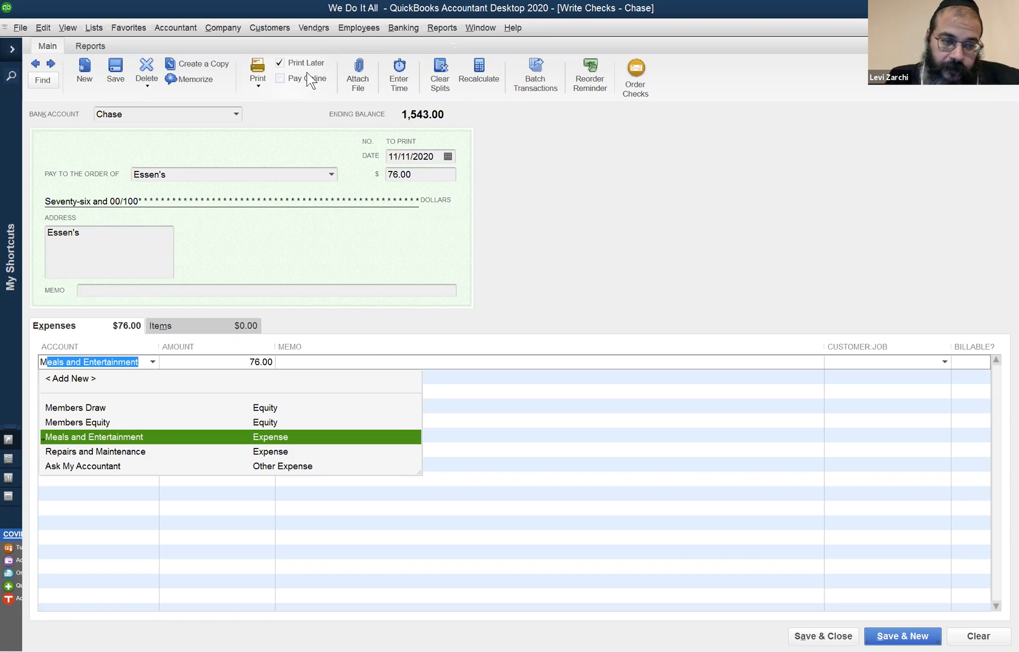
{"action": "key", "text": "Tab"}
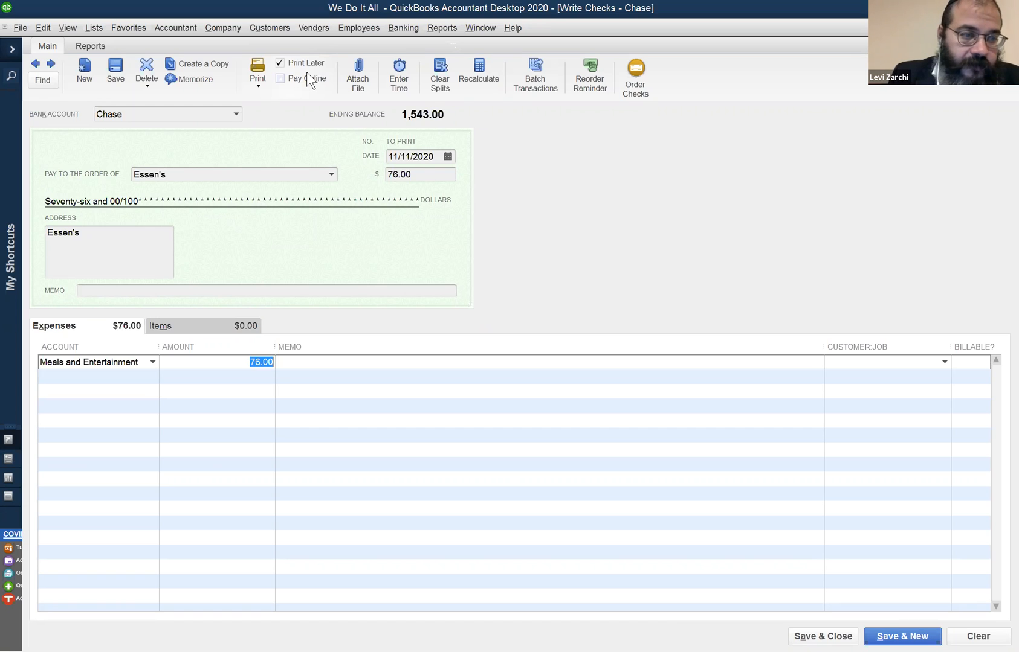
{"action": "key", "text": "alt+s"}
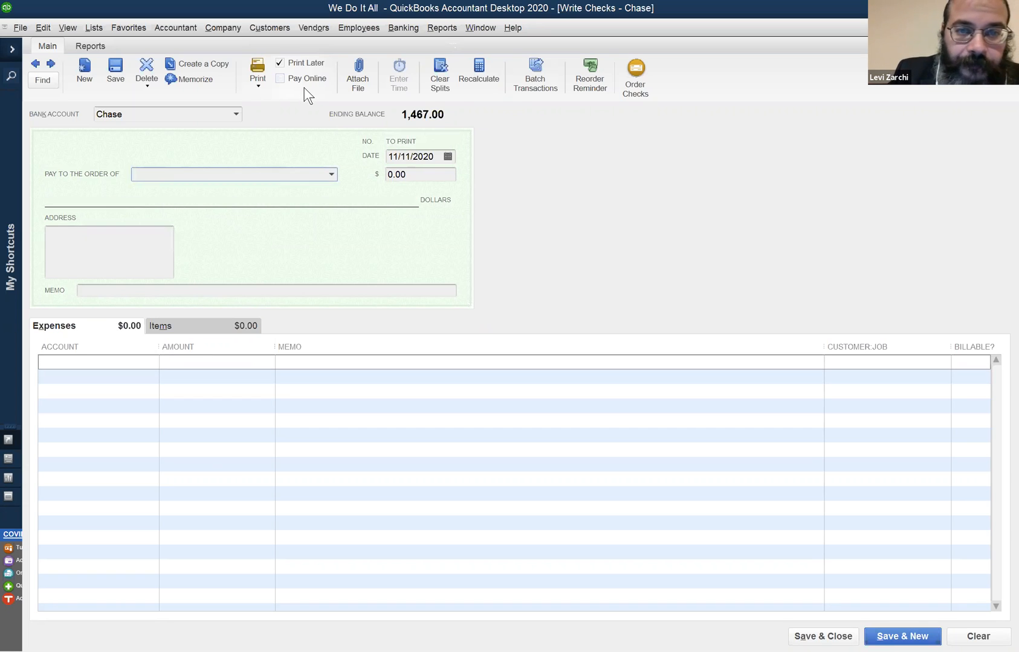
- Enter Super 13 as the check's payee and quick-add it as a vendor
{"action": "type", "text": "Su"}
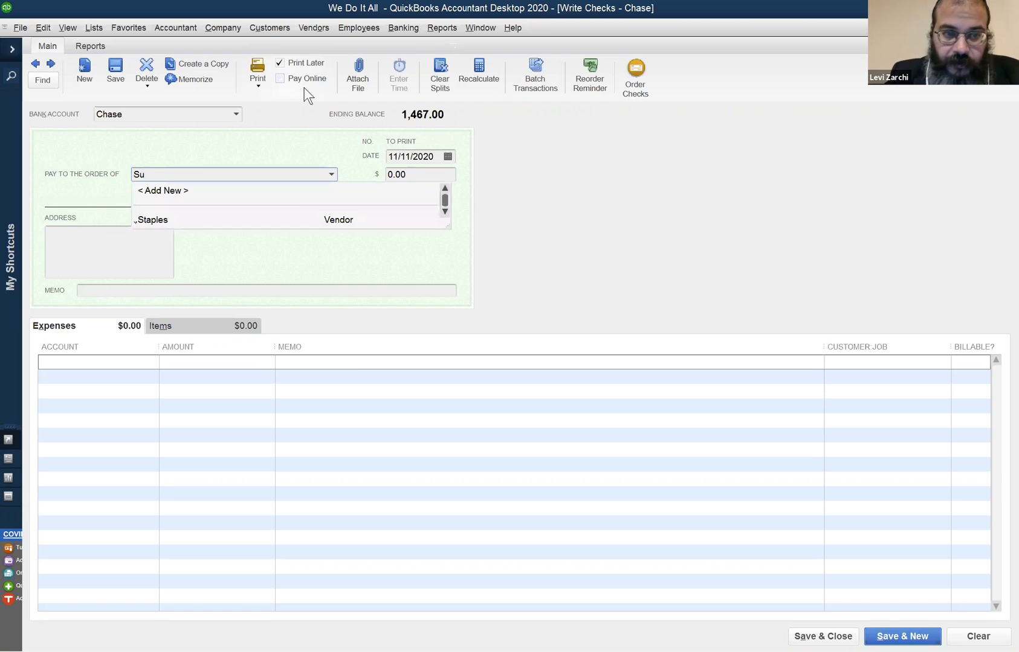
{"action": "type", "text": "per Suh"}
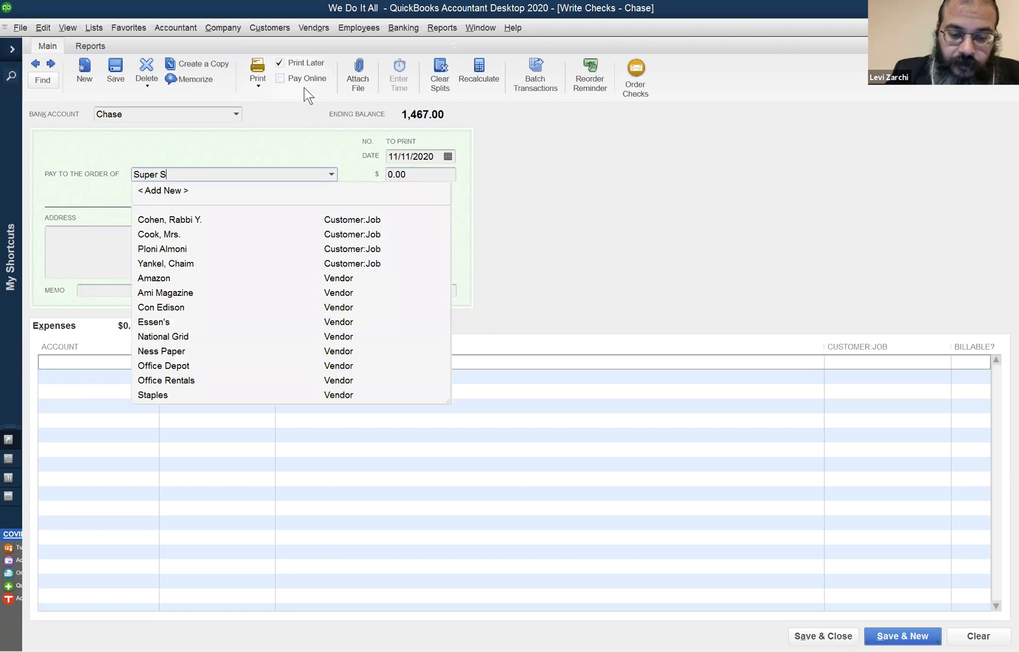
{"action": "key", "text": "BackSpace"}
{"action": "type", "text": "sh"}
{"action": "key", "text": "BackSpace"}
{"action": "key", "text": "BackSpace"}
{"action": "key", "text": "BackSpace"}
{"action": "key", "text": "BackSpace"}
{"action": "type", "text": "13"}
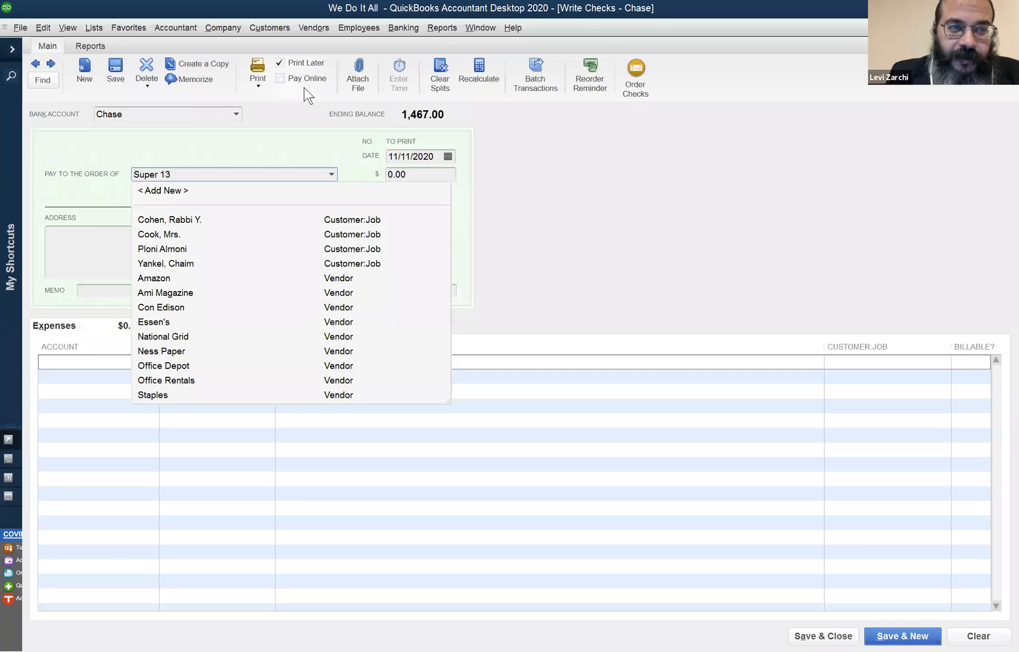
{"action": "key", "text": "Tab"}
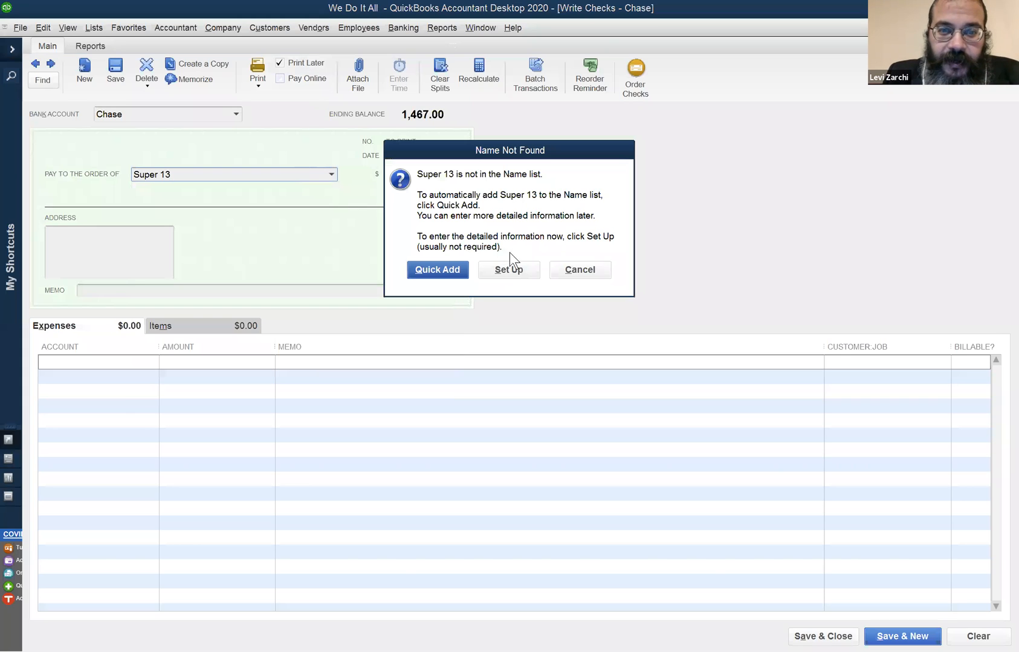
{"action": "left_click", "coordinate": [438, 271]}
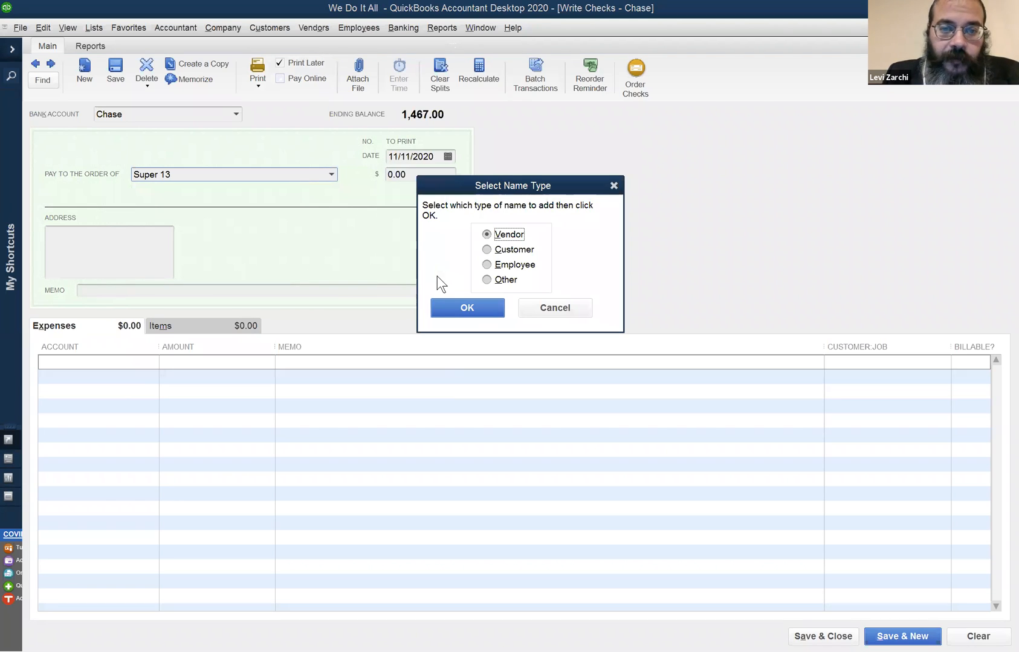
{"action": "left_click", "coordinate": [454, 305]}
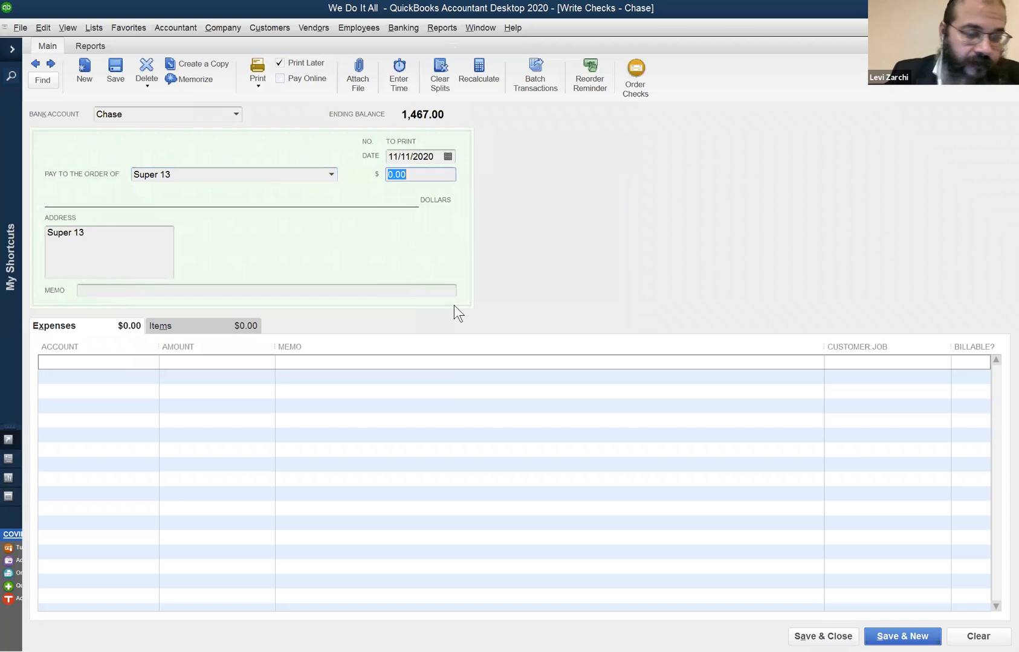
- Set the Super 13 check amount to 44.00, assign it to Meals and Entertainment, and save and close the check
{"action": "type", "text": "44"}
{"action": "key", "text": "Tab"}
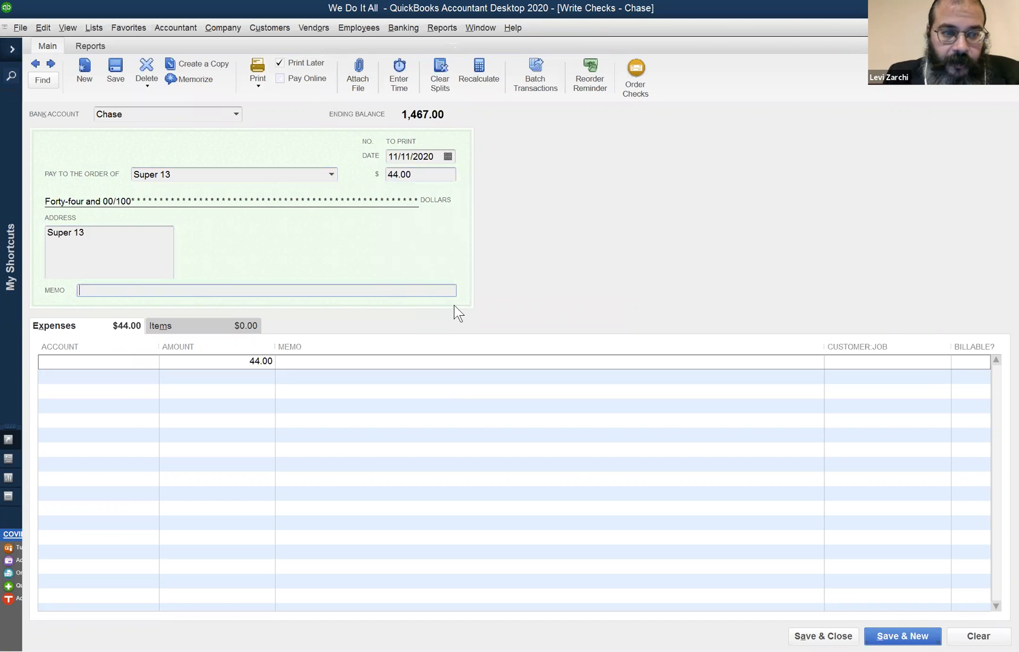
{"action": "type", "text": "m"}
{"action": "key", "text": "BackSpace"}
{"action": "key", "text": "Tab"}
{"action": "type", "text": "M"}
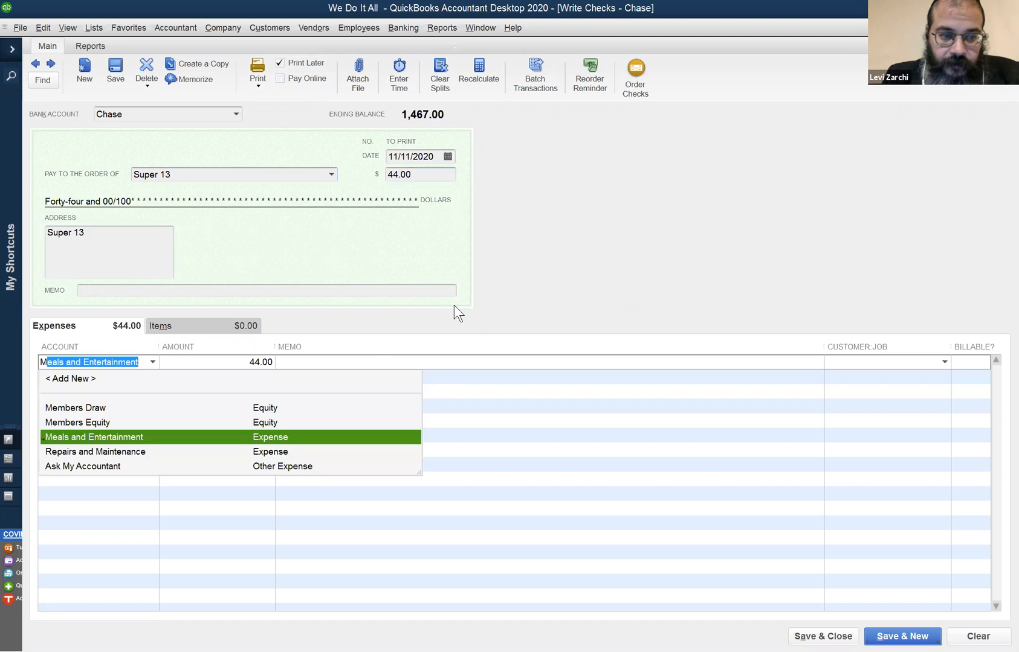
{"action": "key", "text": "Tab"}
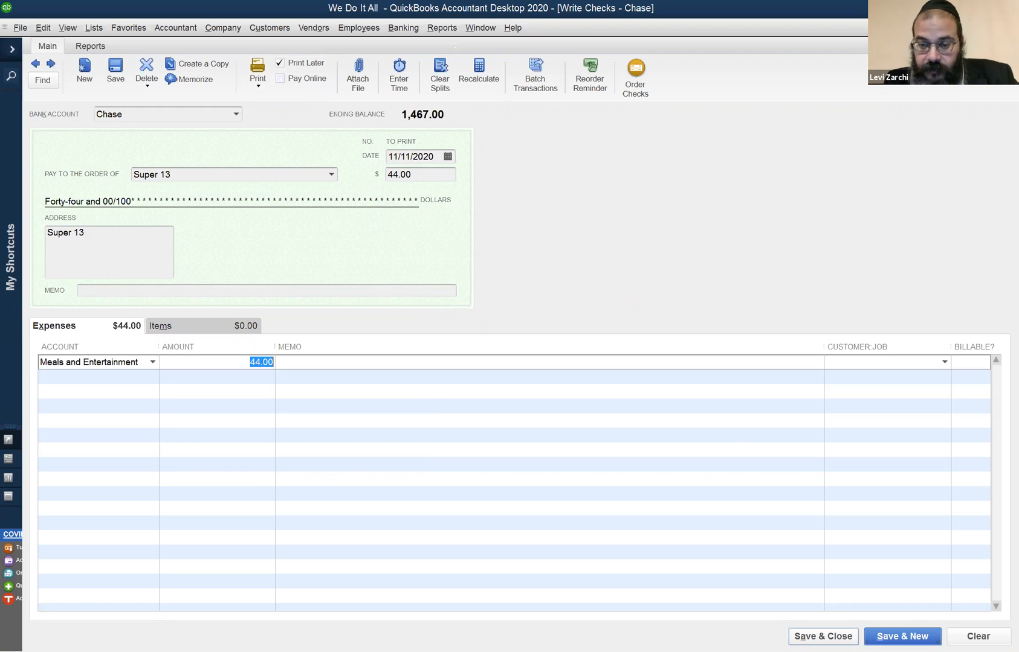
{"action": "left_click", "coordinate": [822, 636]}
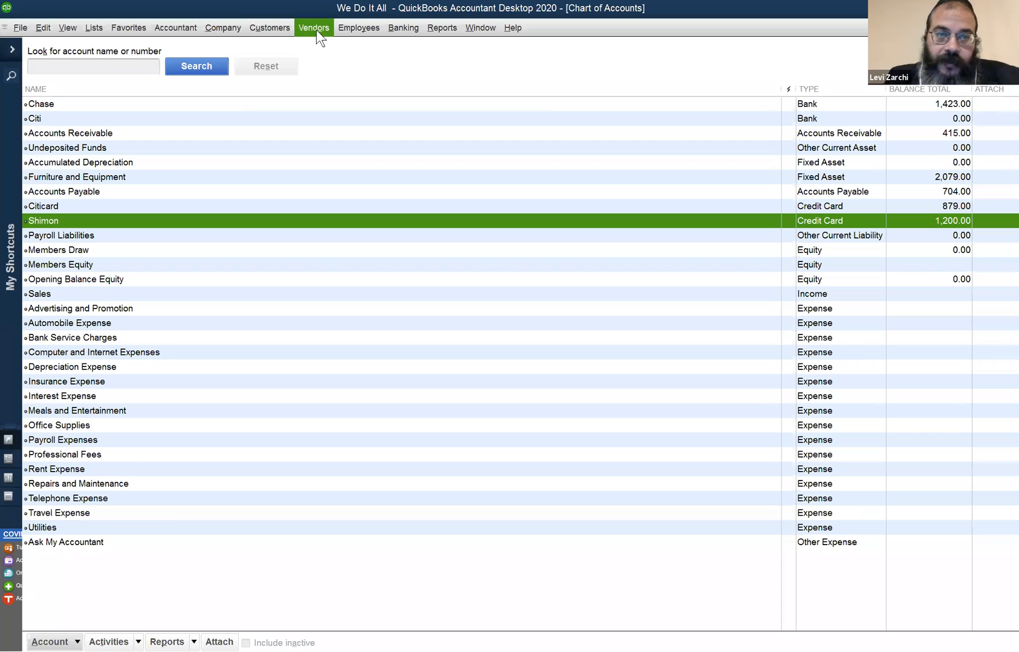
- Open the Vendor Center and compare the transactions listed for Super 13, Staples, Office Rentals and Ness Paper
{"action": "left_click", "coordinate": [302, 27]}
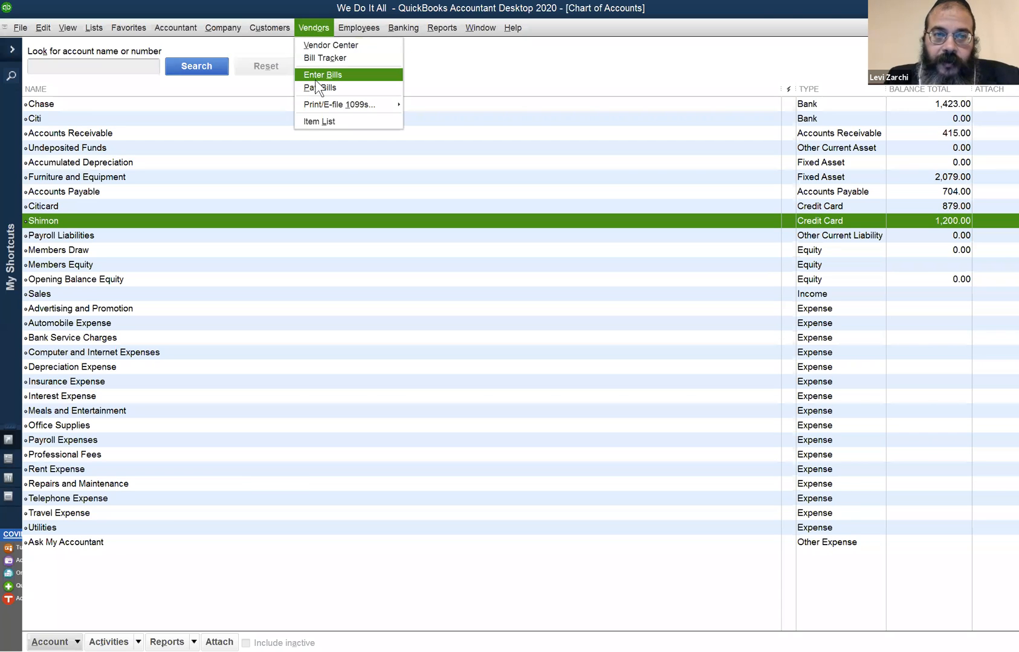
{"action": "left_click", "coordinate": [330, 47]}
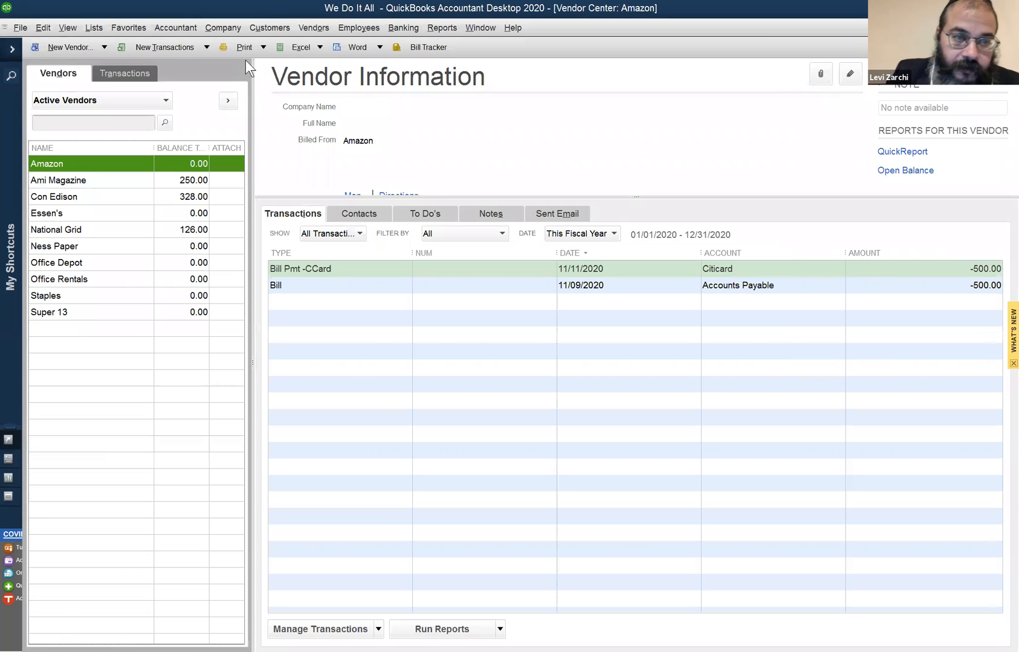
{"action": "left_click", "coordinate": [102, 213]}
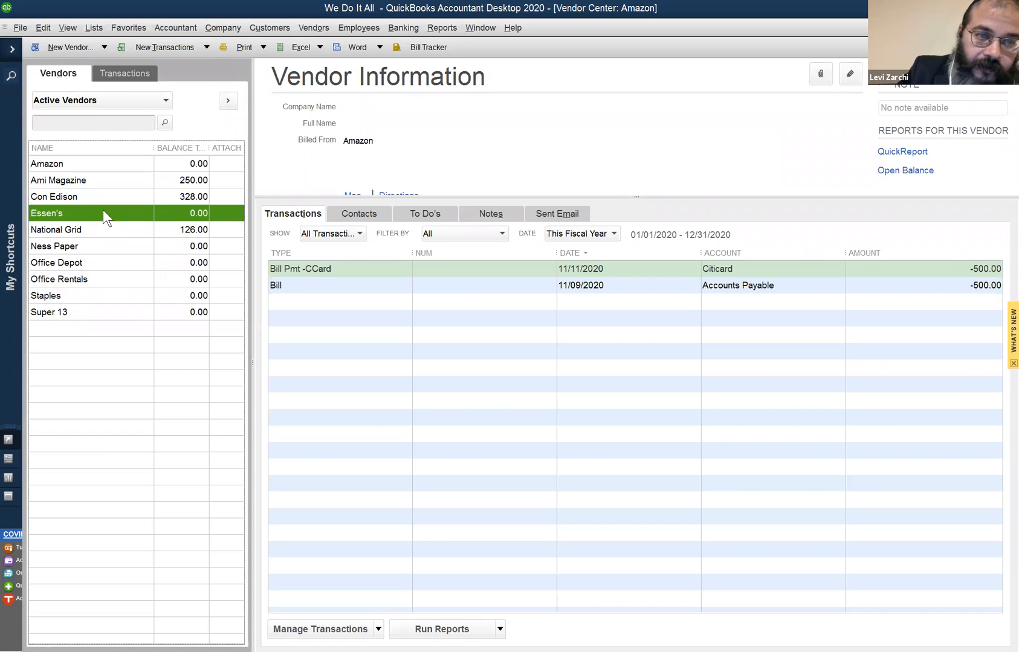
{"action": "left_click", "coordinate": [74, 310]}
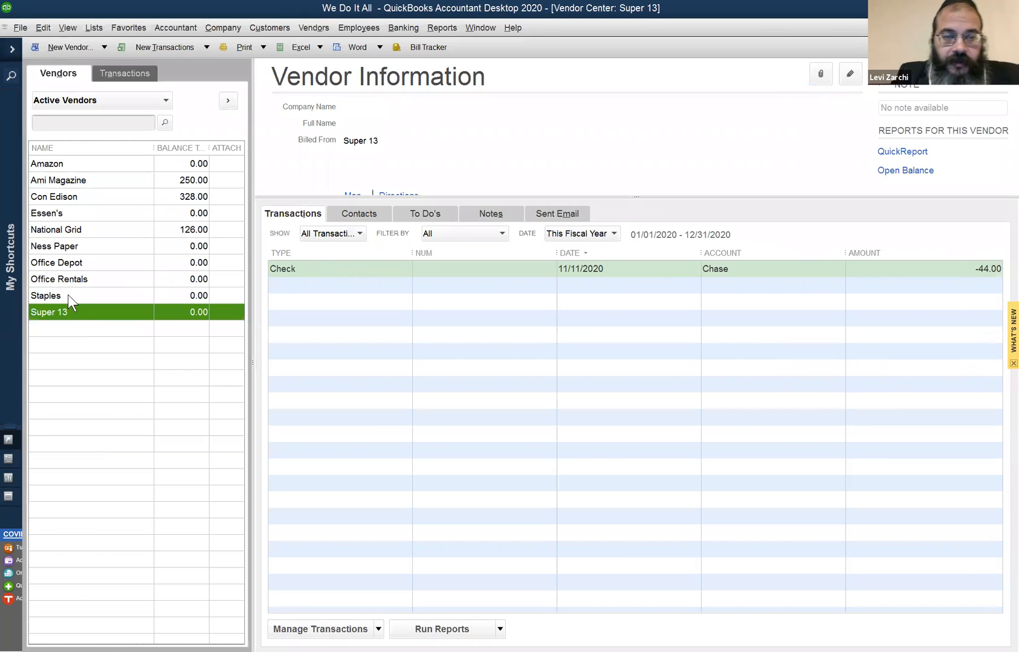
{"action": "left_click", "coordinate": [282, 267]}
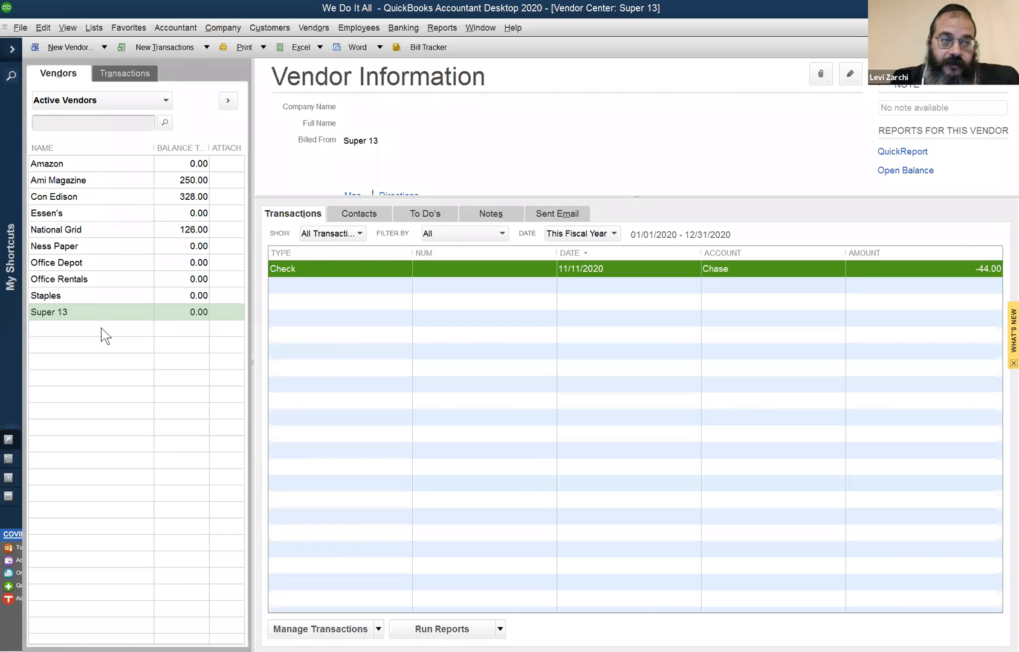
{"action": "left_click", "coordinate": [57, 293]}
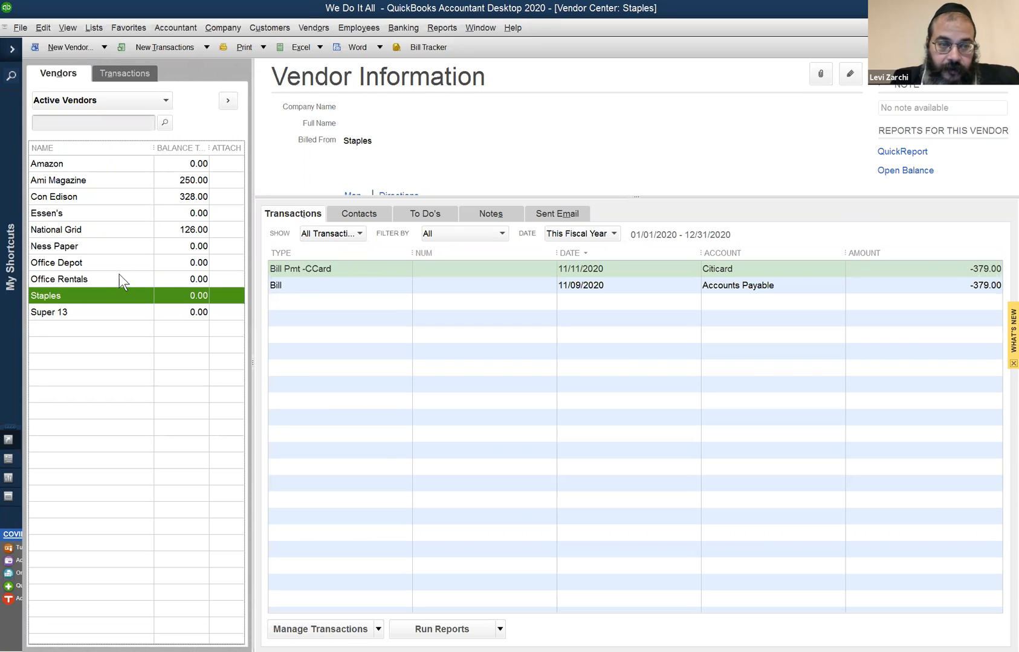
{"action": "left_click", "coordinate": [86, 277]}
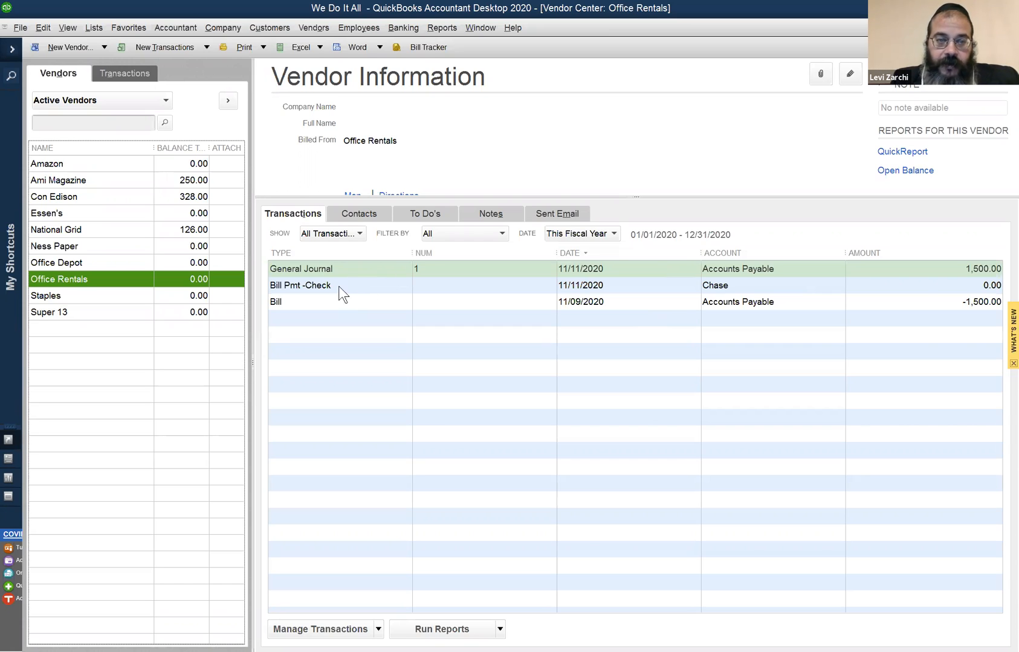
{"action": "left_click", "coordinate": [110, 250]}
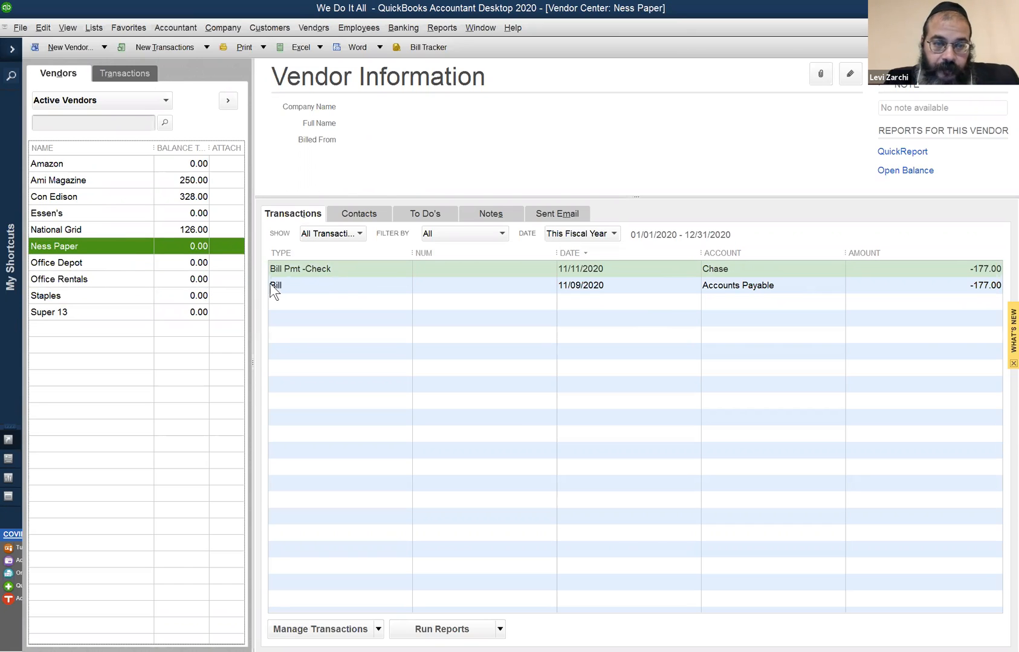
{"action": "left_click", "coordinate": [55, 295]}
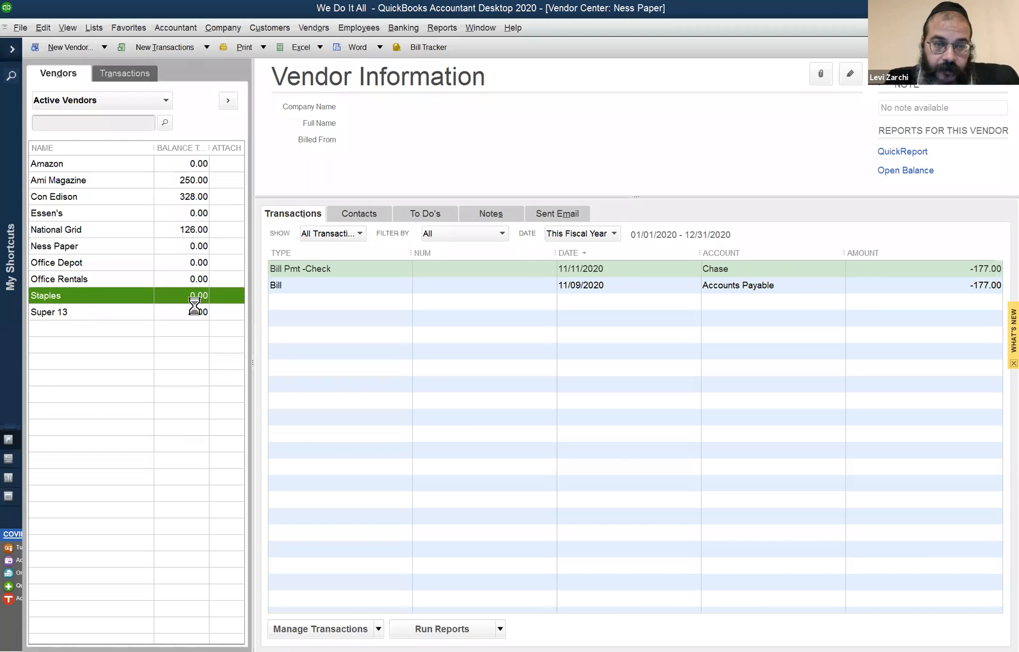
{"action": "left_click", "coordinate": [131, 278]}
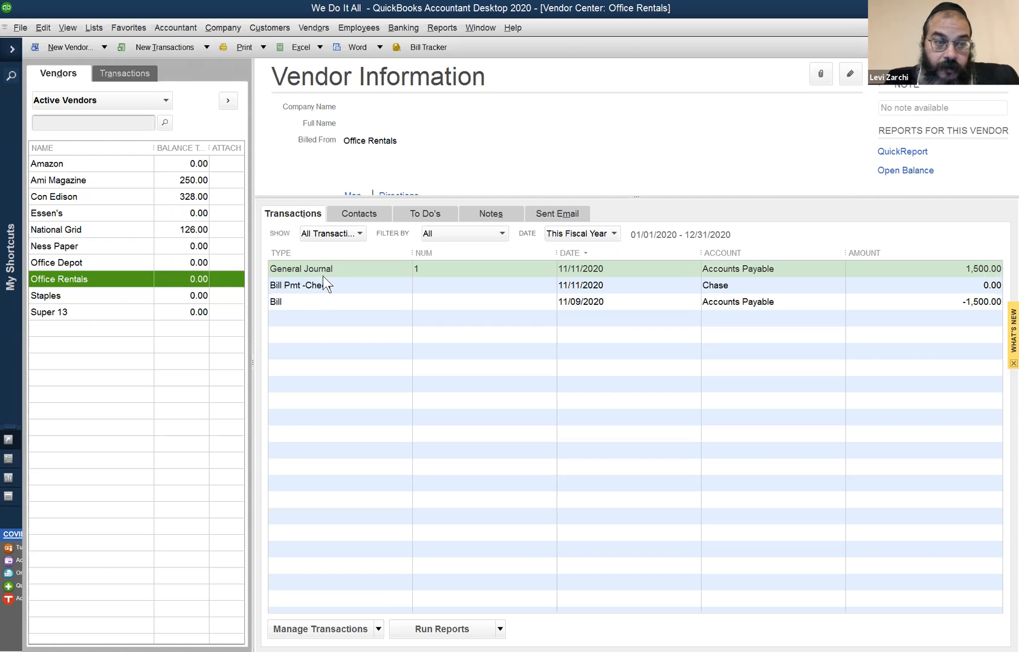
{"action": "left_click", "coordinate": [86, 314]}
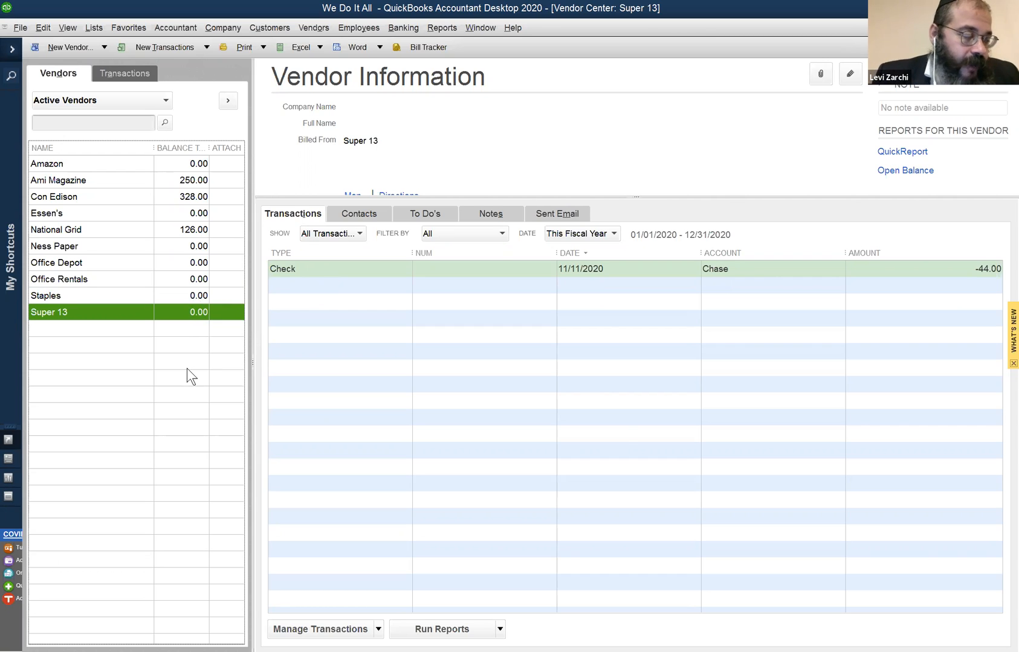
- Start a new check from the Chase account to Essen's and set its amount to 76.00
{"action": "key", "text": "ctrl+w"}
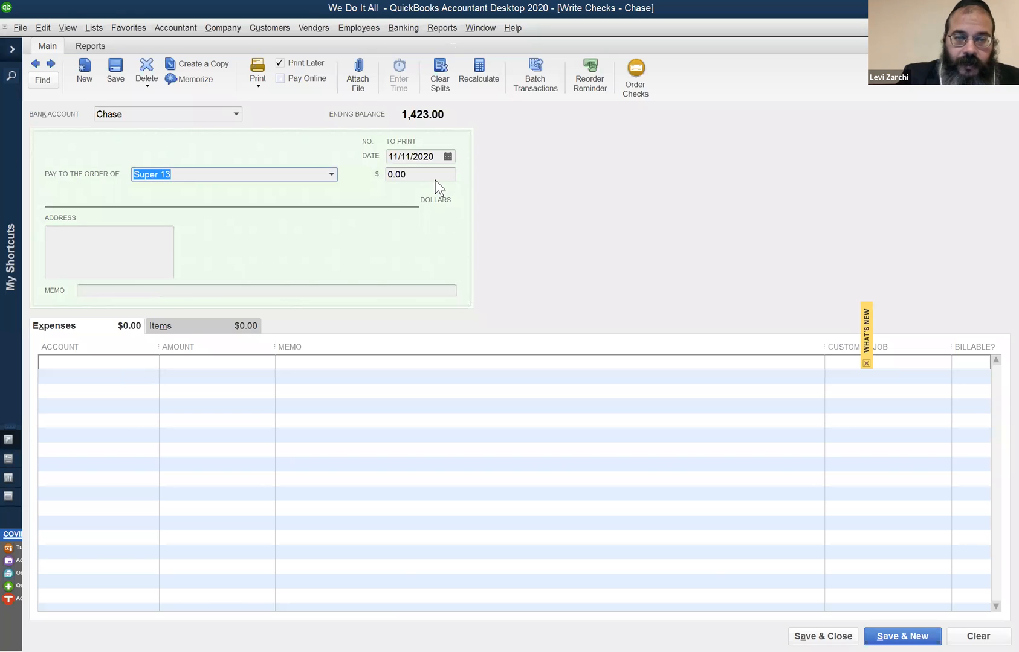
{"action": "key", "text": "Tab"}
{"action": "left_click", "coordinate": [224, 174]}
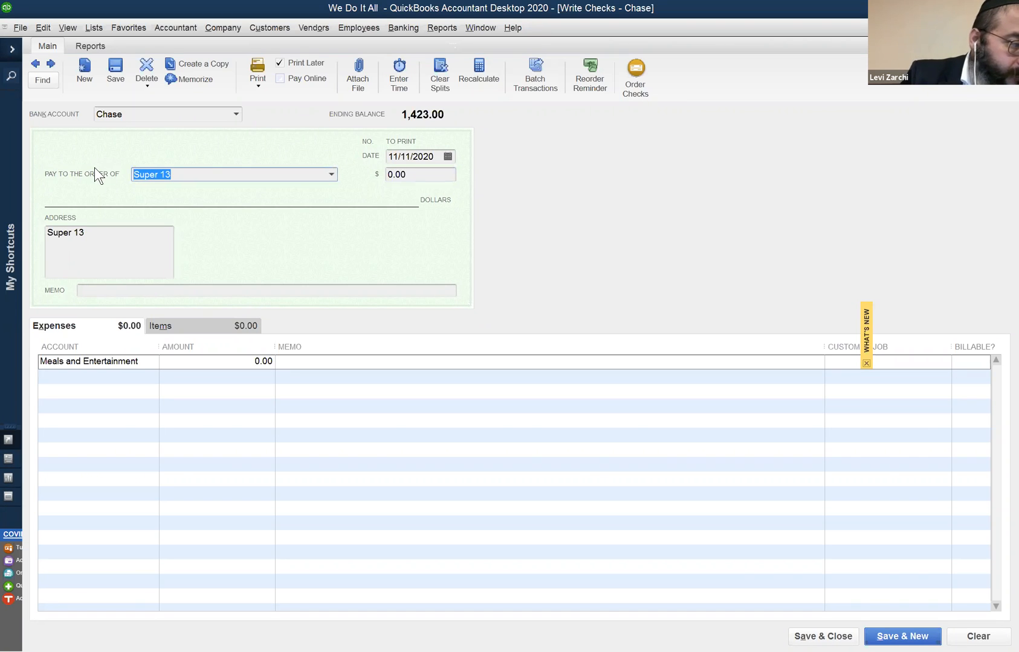
{"action": "type", "text": "Es"}
{"action": "key", "text": "Tab"}
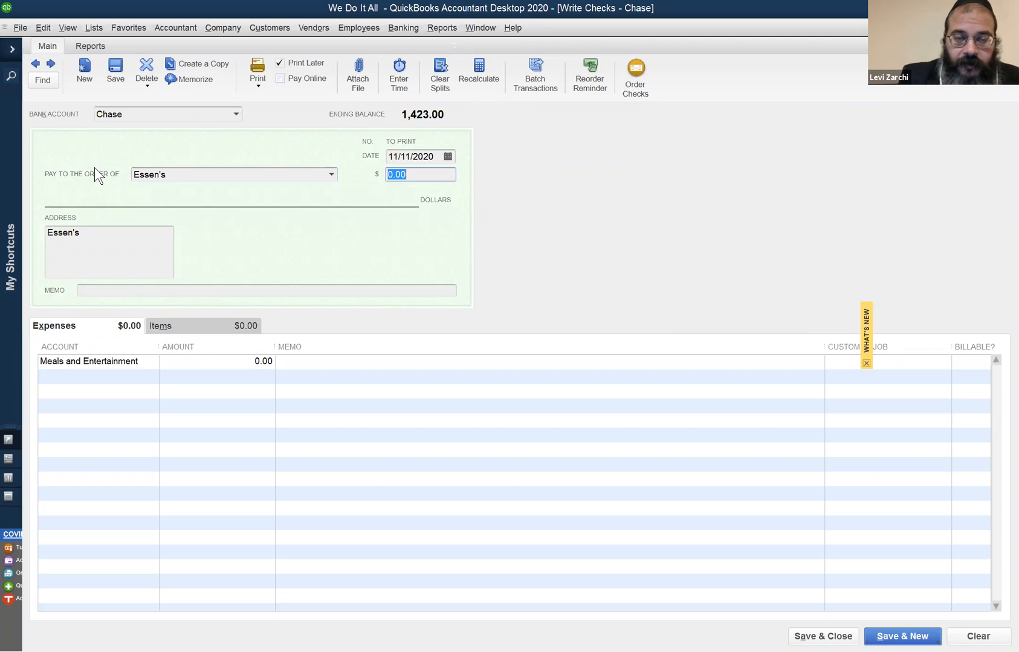
{"action": "type", "text": "76"}
{"action": "key", "text": "Tab"}
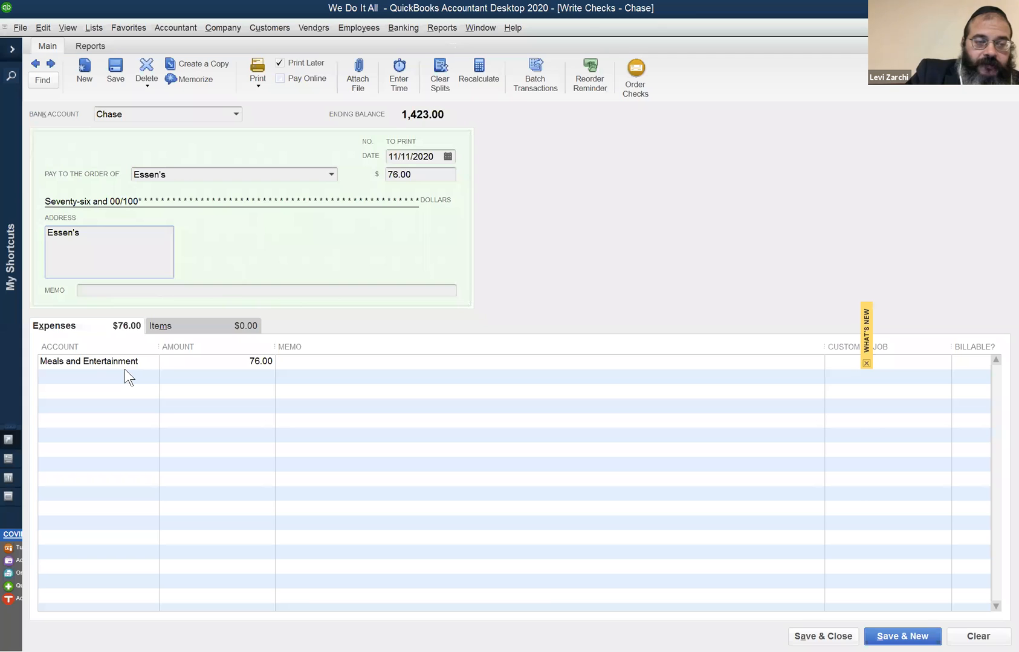
{"action": "left_click", "coordinate": [223, 172]}
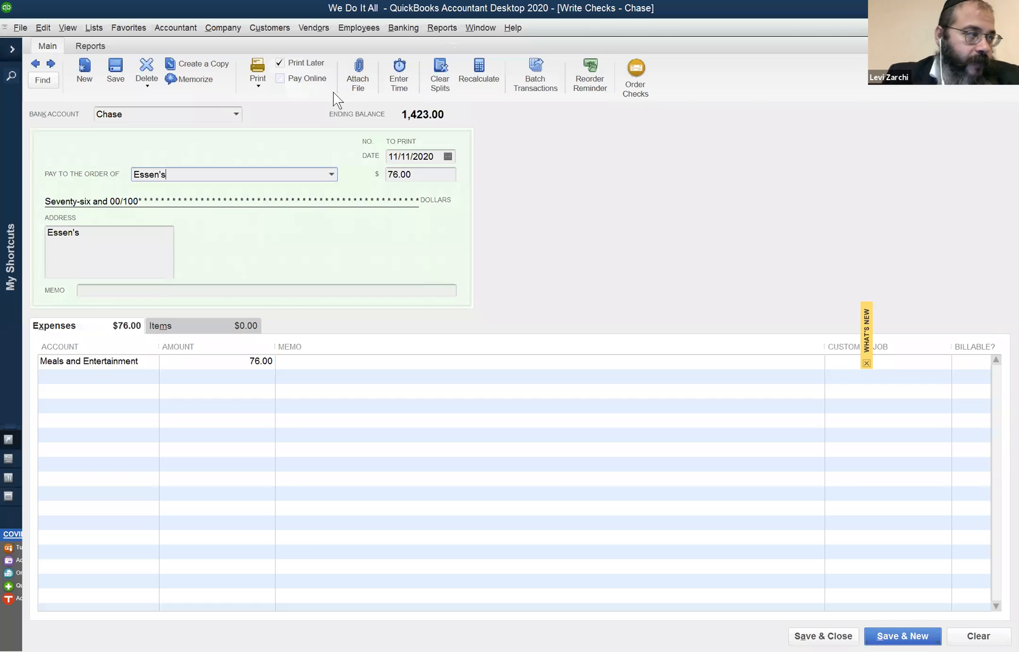
{"action": "left_click", "coordinate": [314, 28]}
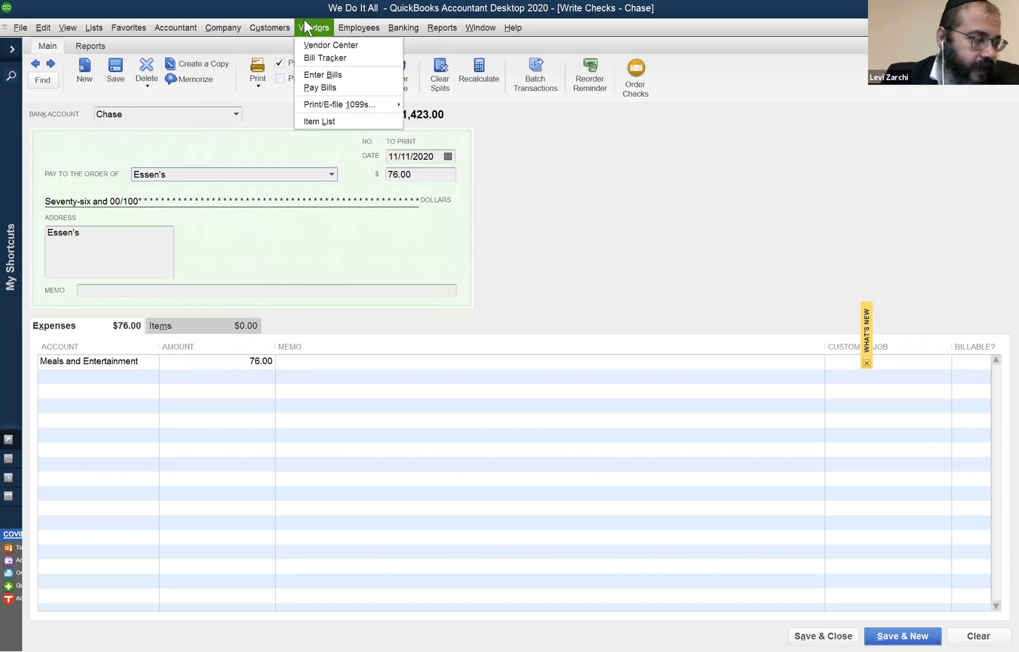
{"action": "mouse_move", "coordinate": [273, 19]}
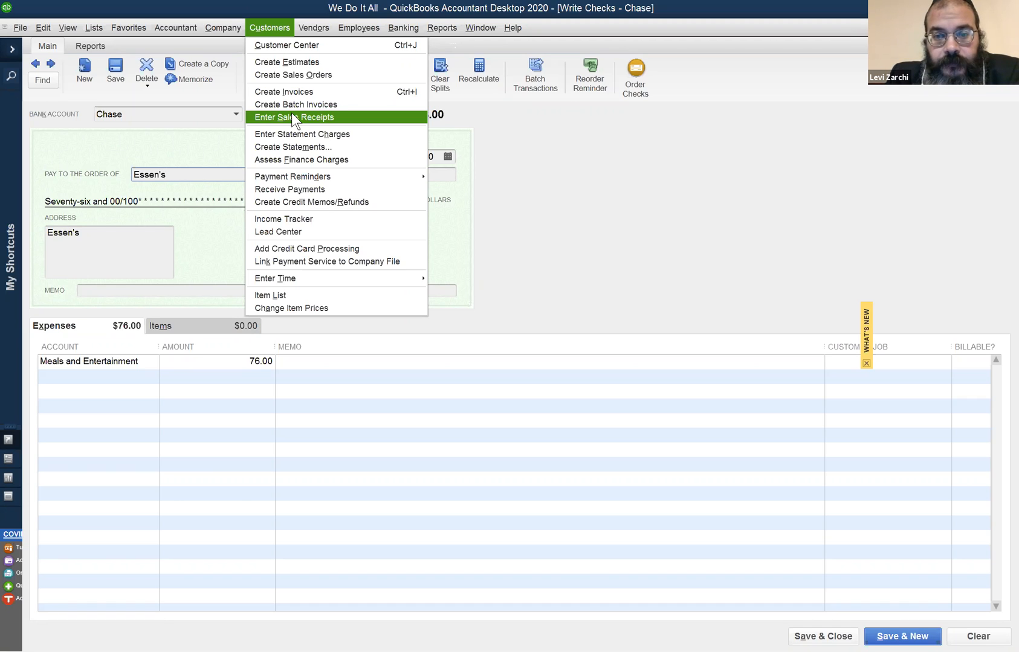
{"action": "left_click", "coordinate": [321, 364]}
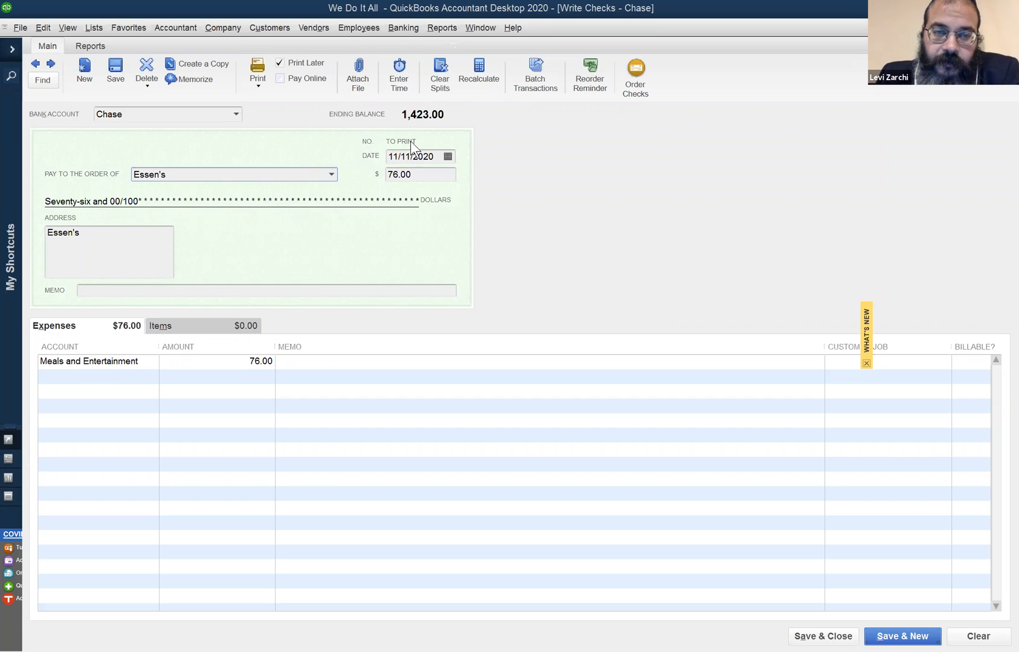
- Turn off Print Later for the Essen's check and turn it back on
{"action": "left_click", "coordinate": [279, 63]}
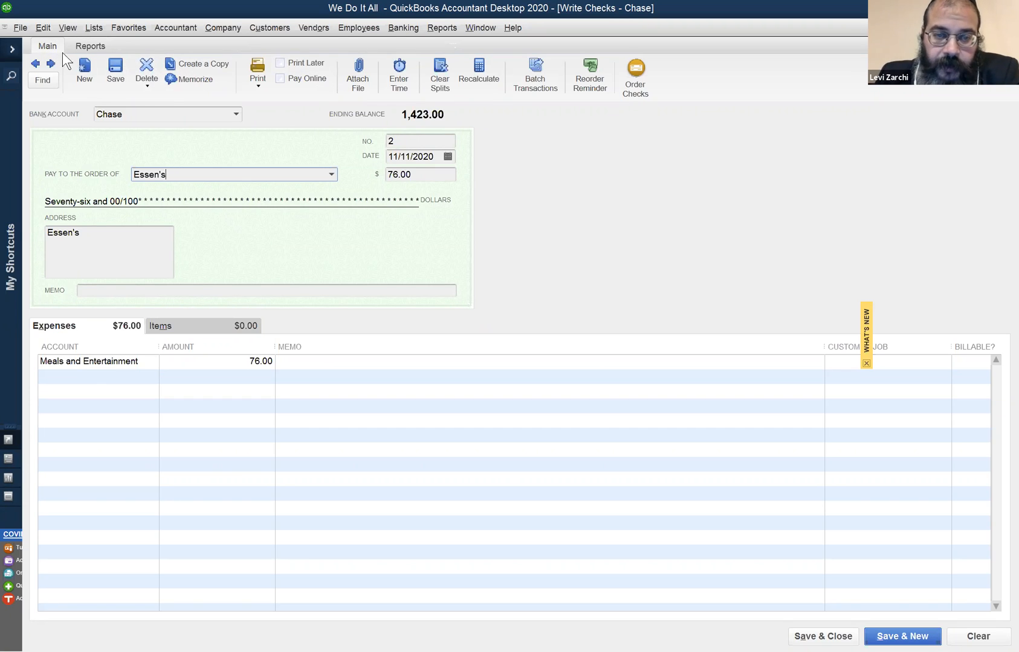
{"action": "left_click", "coordinate": [288, 64]}
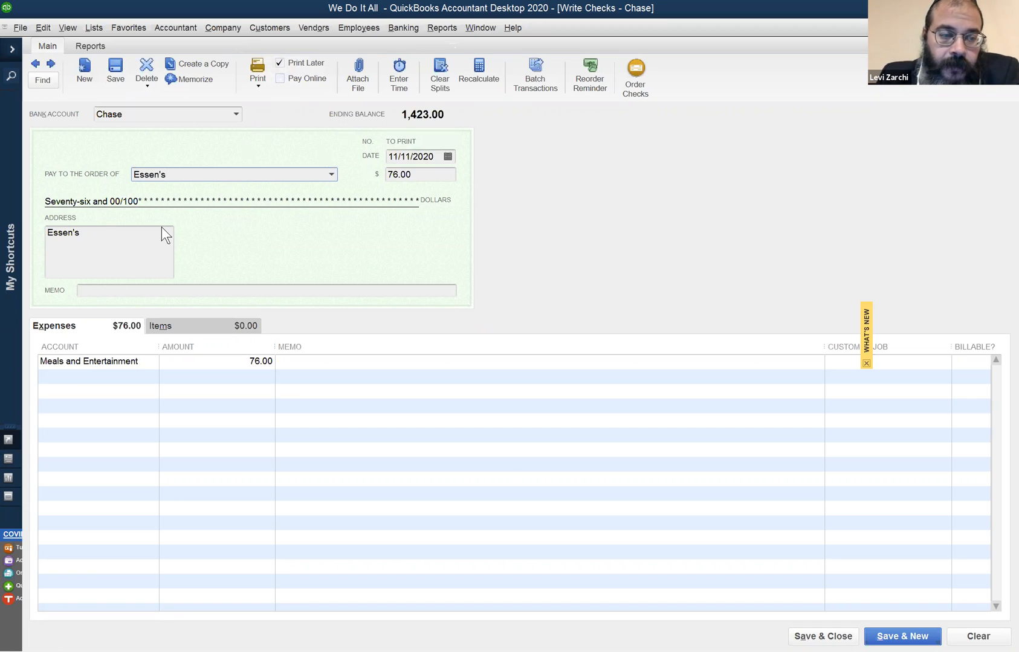
{"action": "left_click", "coordinate": [120, 290]}
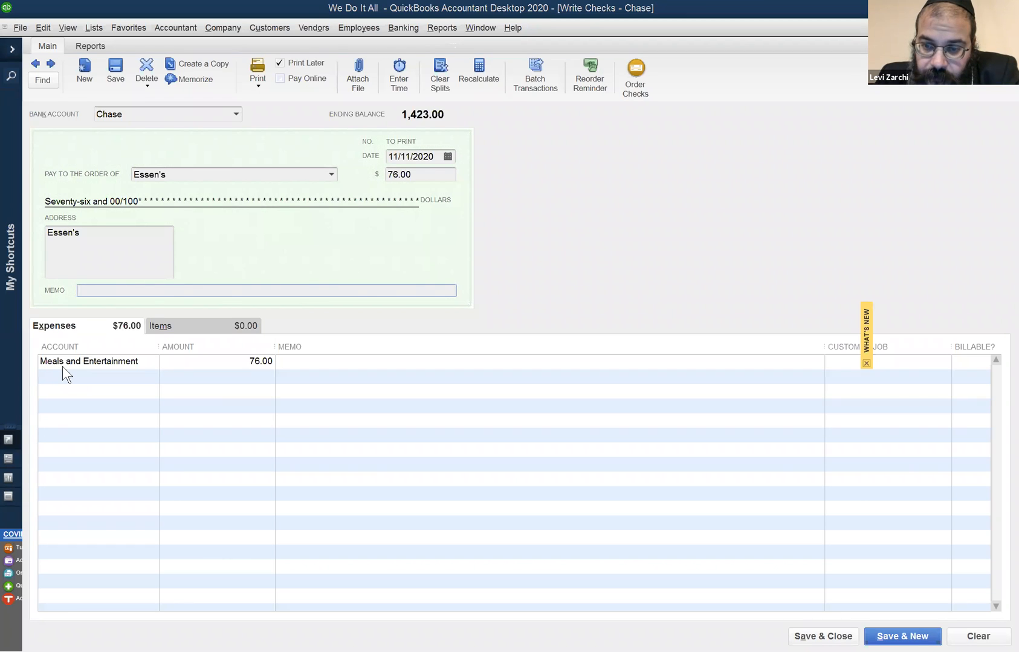
{"action": "left_click", "coordinate": [212, 174]}
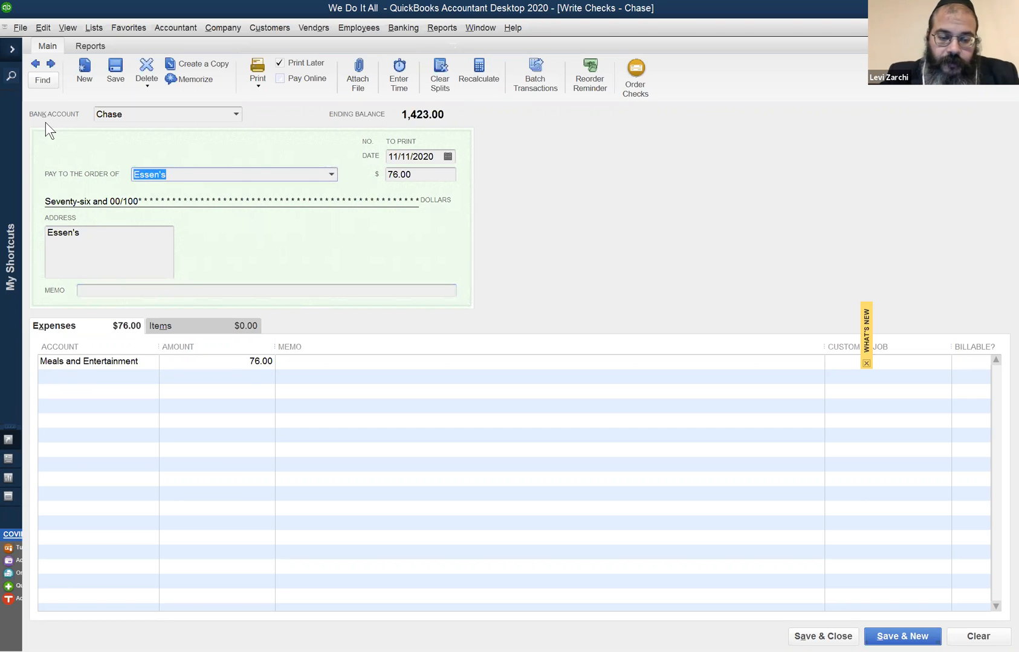
{"action": "type", "text": "Super 13"}
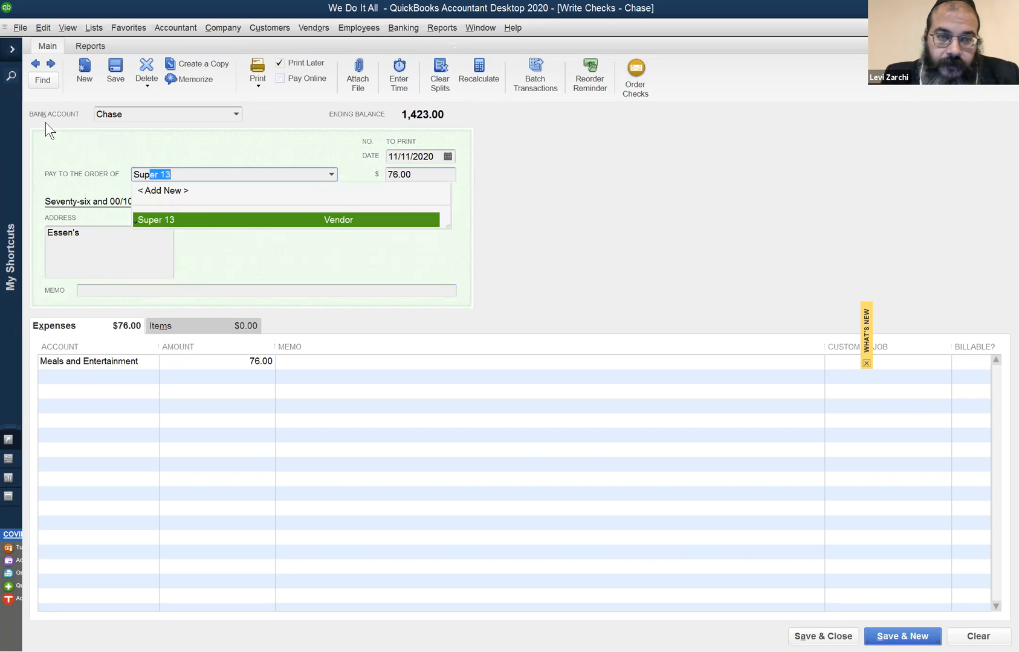
{"action": "key", "text": "Tab"}
{"action": "type", "text": "44"}
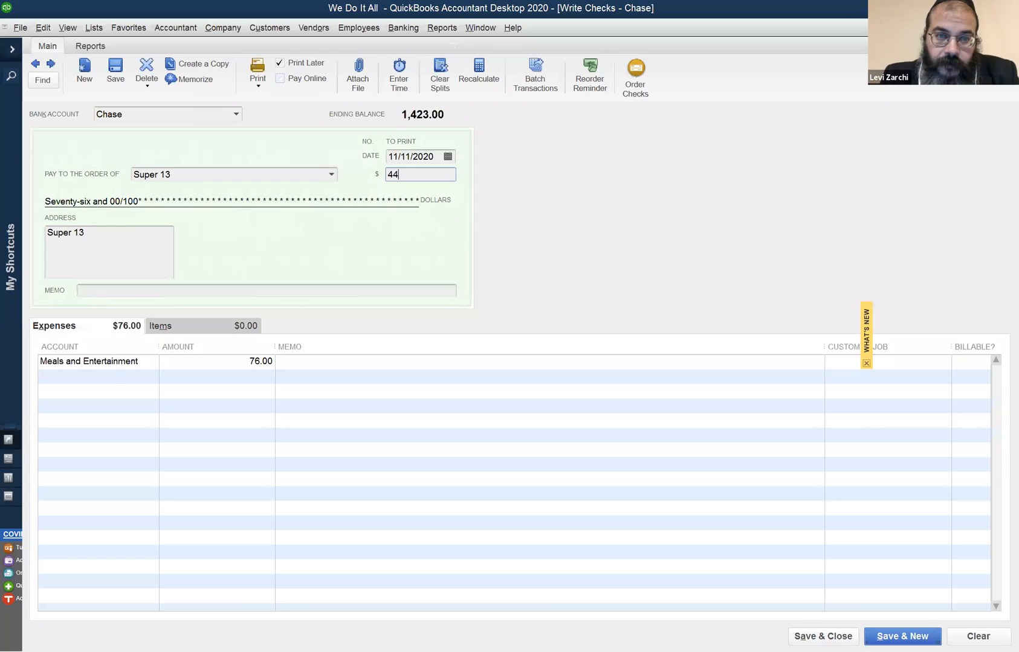
{"action": "key", "text": "Tab"}
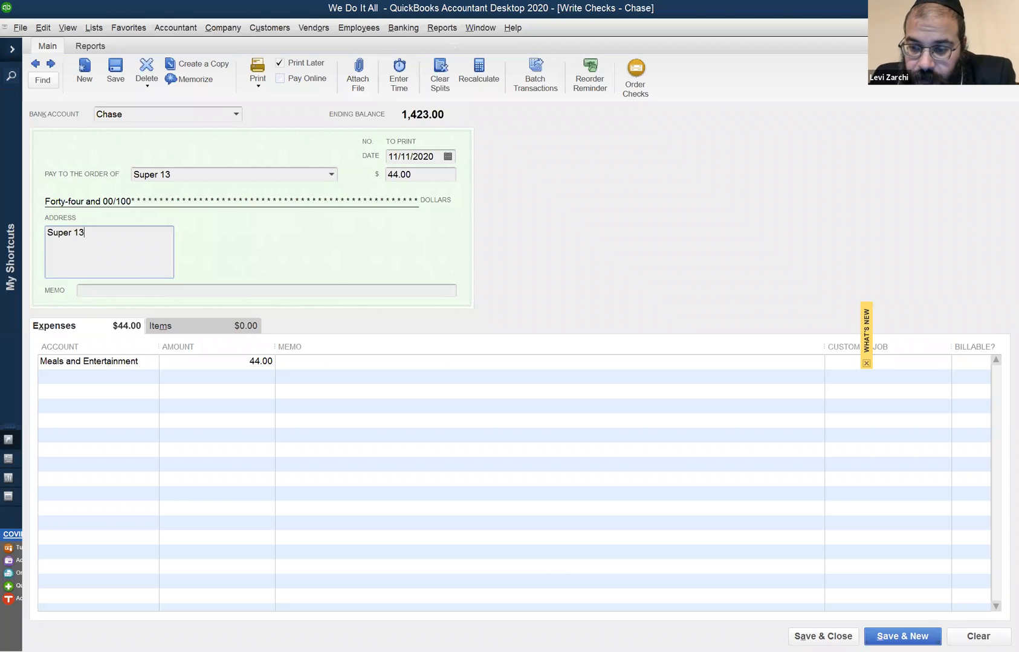
{"action": "left_click", "coordinate": [978, 636]}
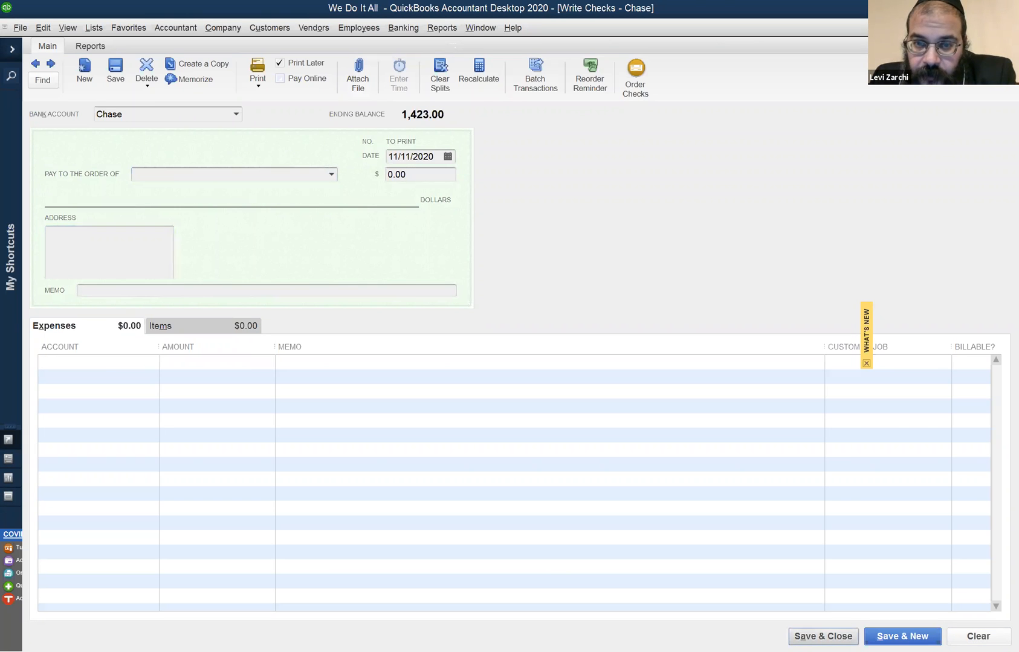
{"action": "key", "text": "Escape"}
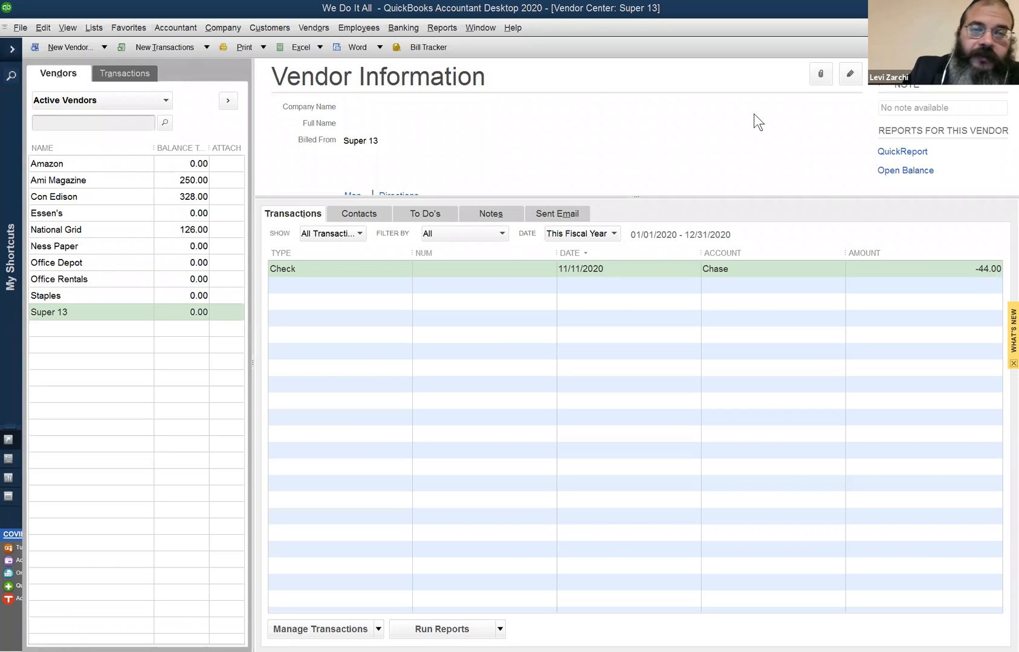
- Start a new sales receipt, enter the customer's full name, and quick-add them to the customer list
{"action": "left_click", "coordinate": [271, 35]}
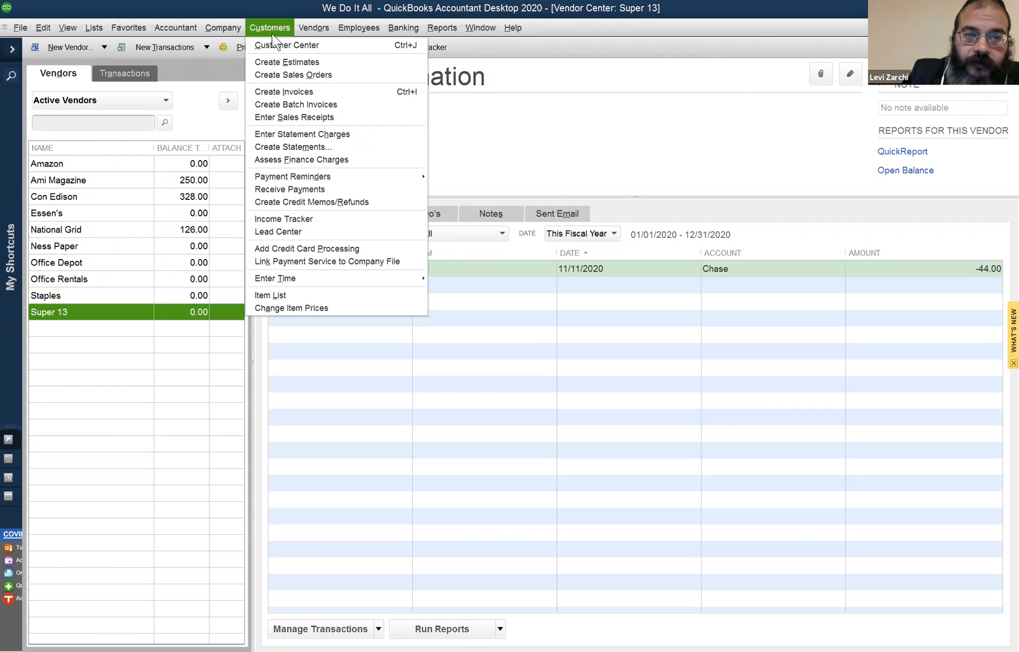
{"action": "left_click", "coordinate": [289, 118]}
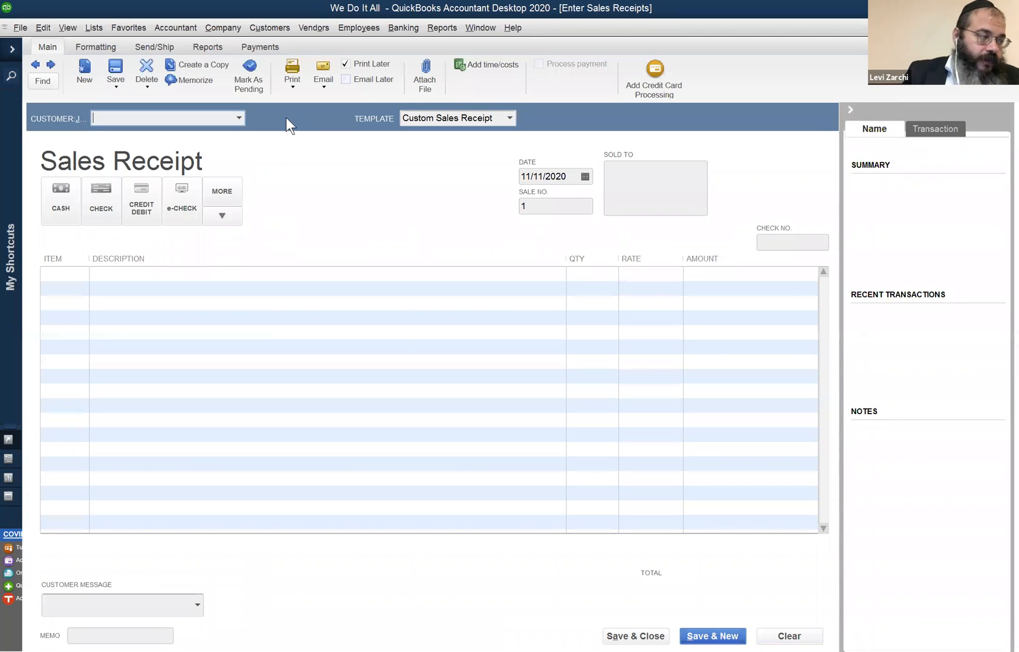
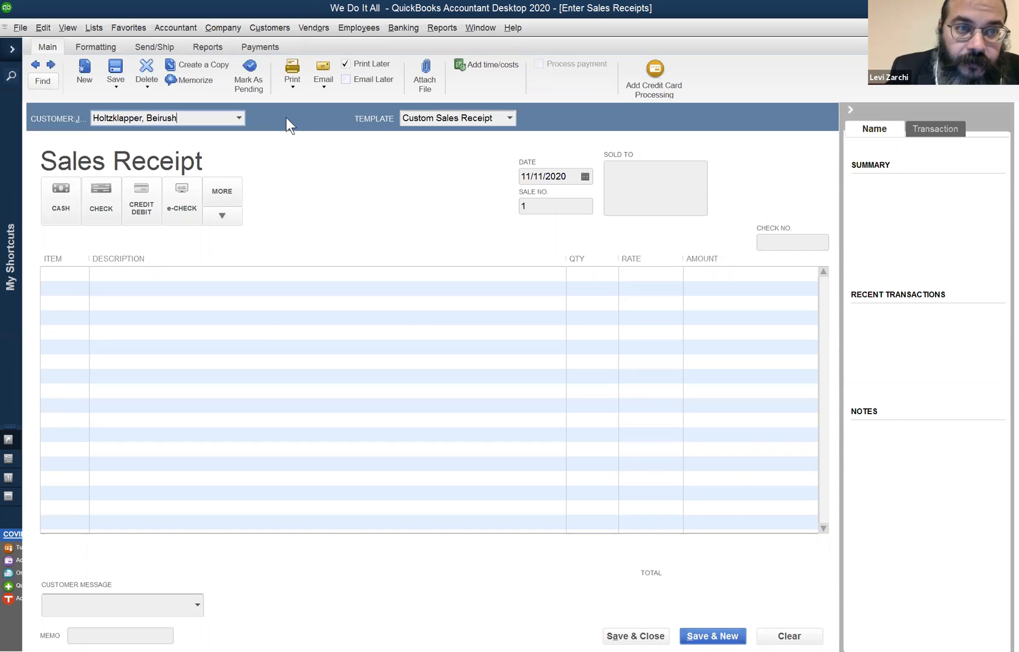
{"action": "key", "text": "Tab"}
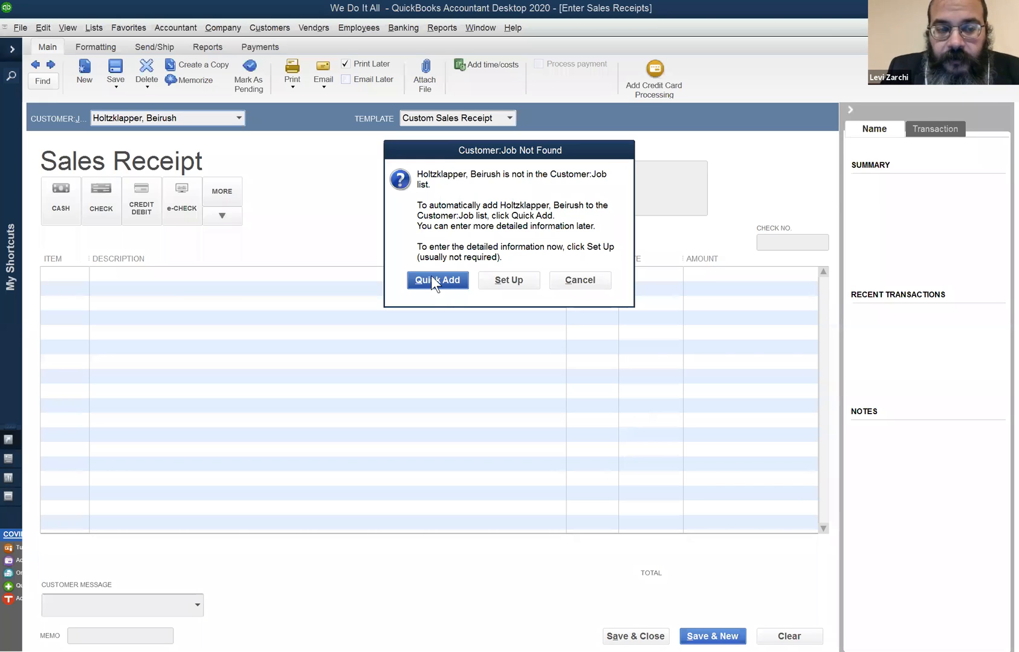
{"action": "left_click", "coordinate": [436, 280]}
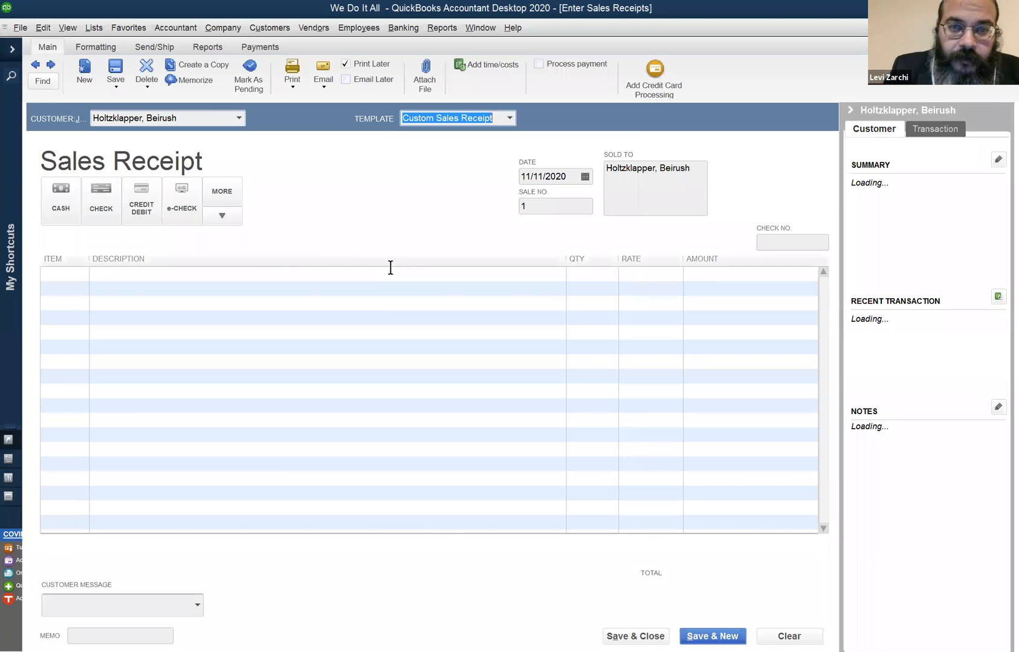
- Add the BK bookkeeping item with a quantity of 2.5, and save the receipt while starting a new one
{"action": "left_click", "coordinate": [552, 205]}
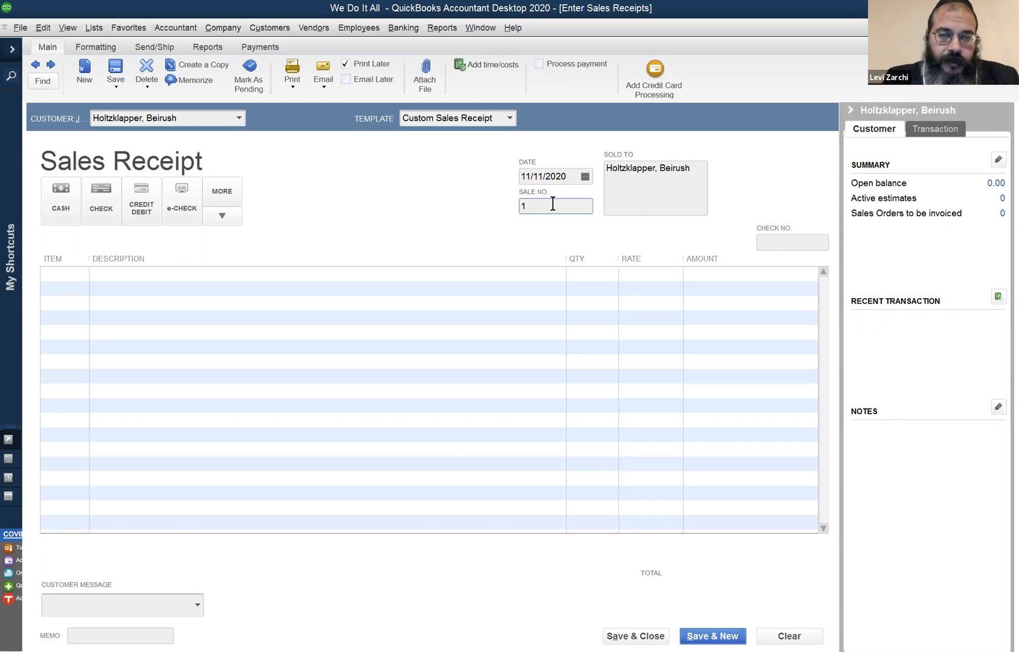
{"action": "left_click", "coordinate": [93, 276]}
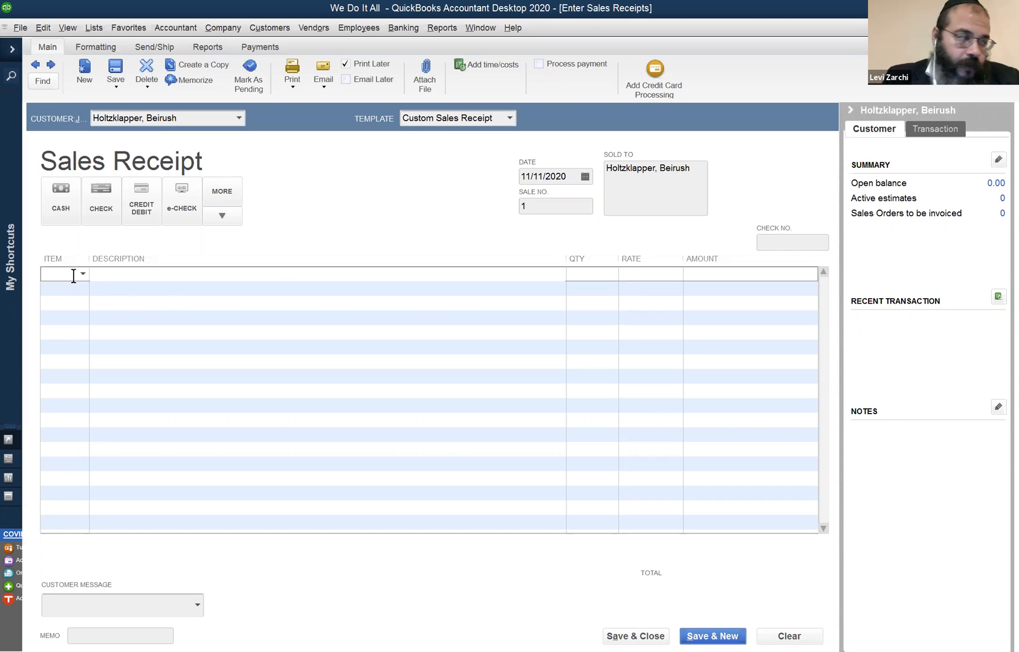
{"action": "left_click", "coordinate": [72, 273]}
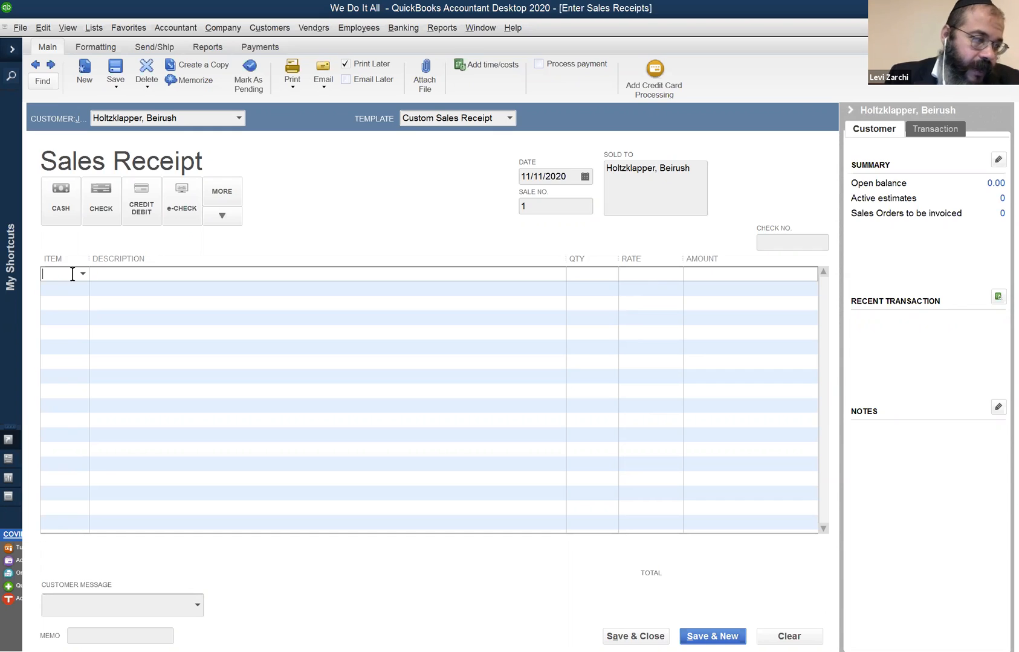
{"action": "type", "text": "BK"}
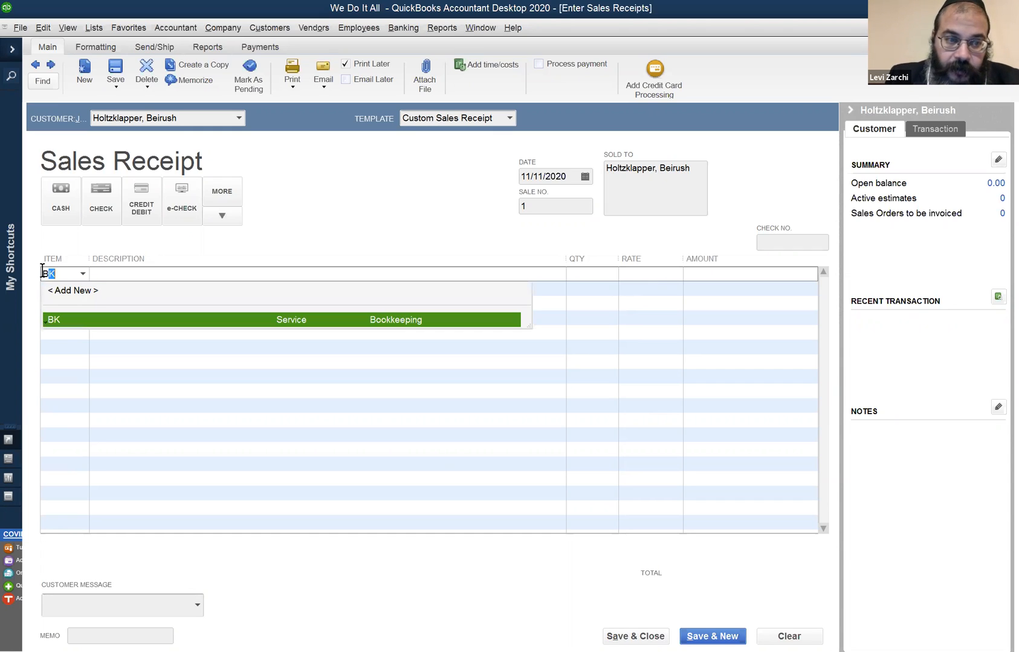
{"action": "key", "text": "Tab"}
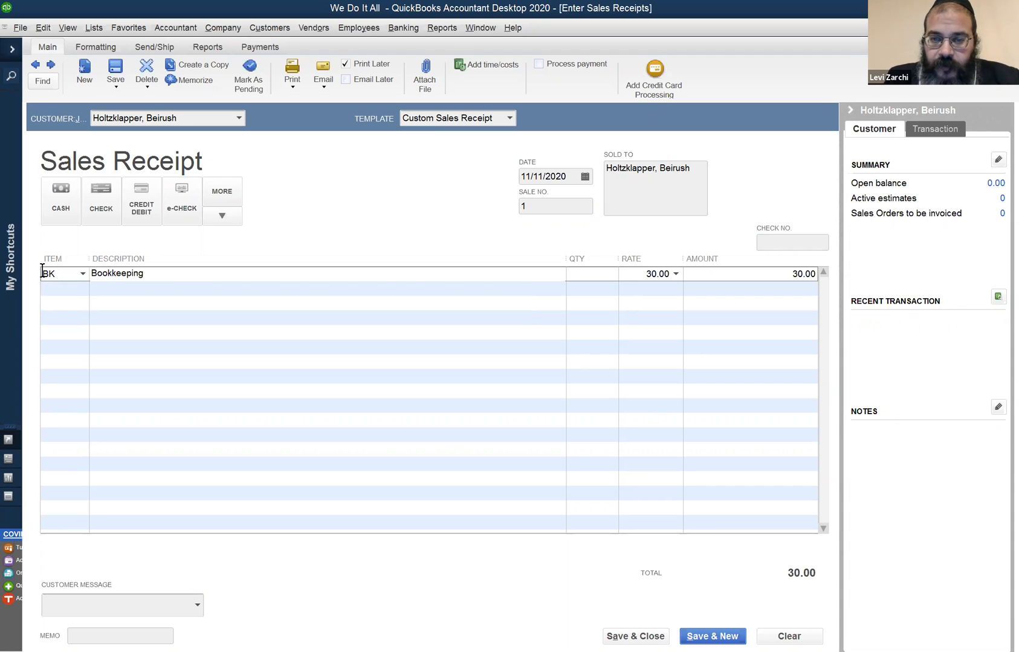
{"action": "left_click", "coordinate": [584, 272]}
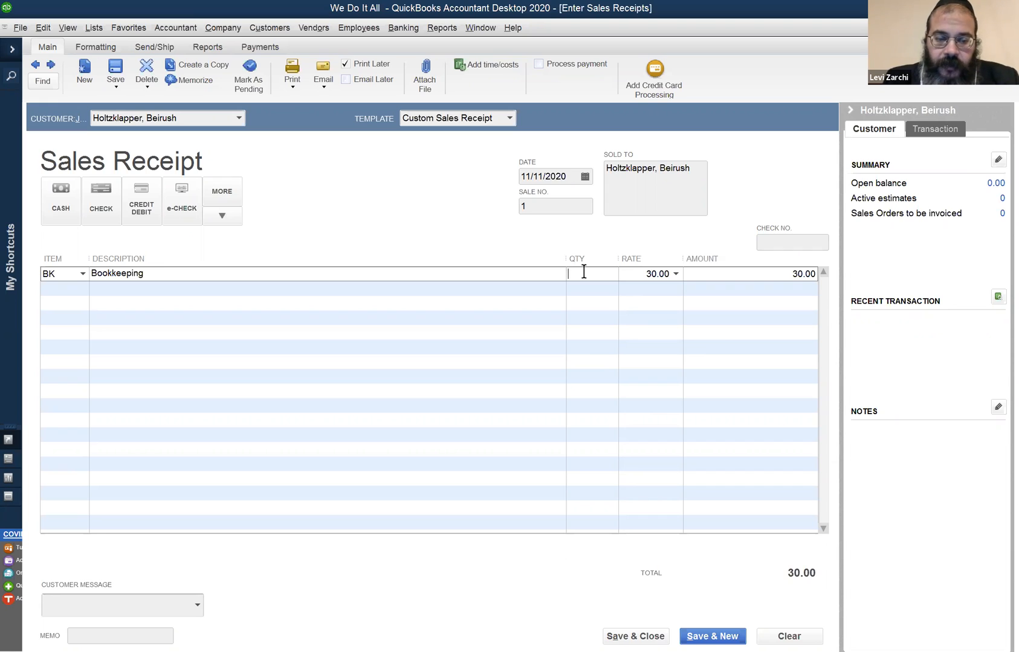
{"action": "type", "text": "2.5"}
{"action": "key", "text": "Tab"}
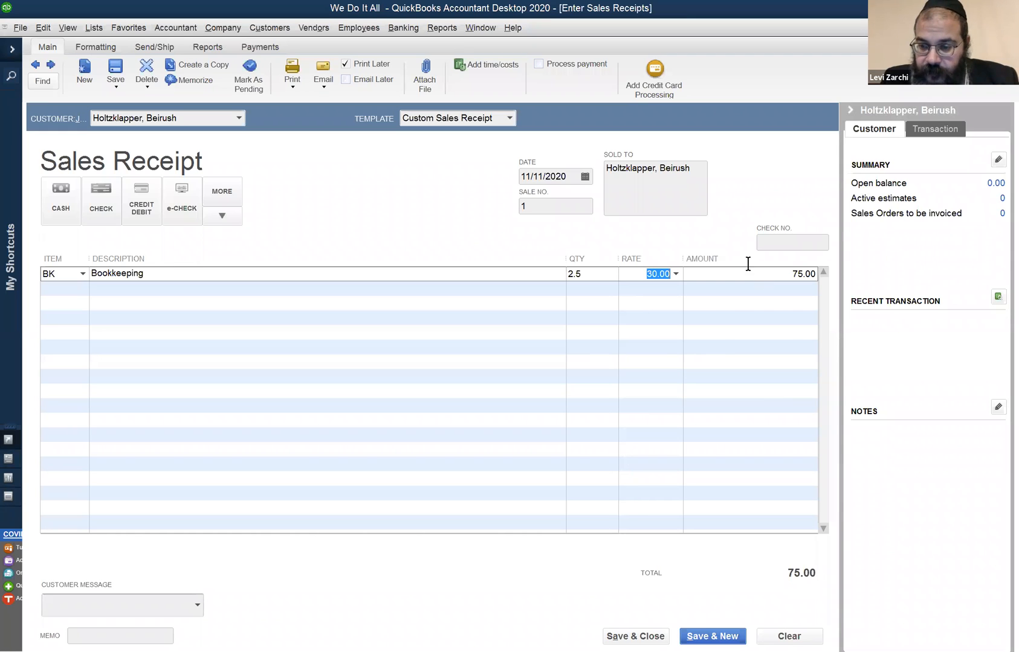
{"action": "key", "text": "Return"}
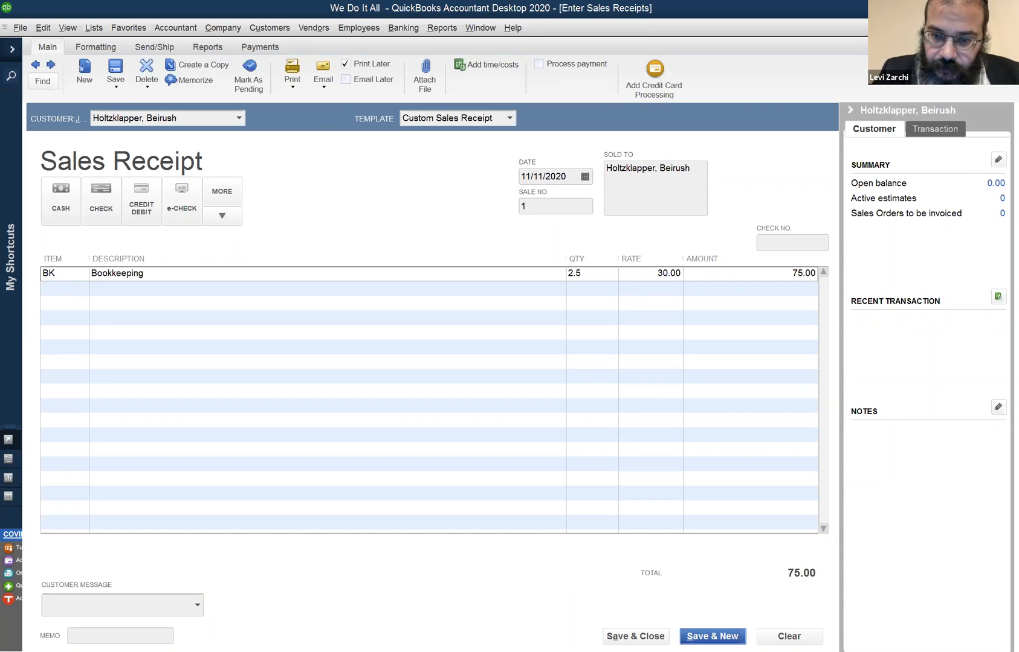
{"action": "left_click", "coordinate": [712, 636]}
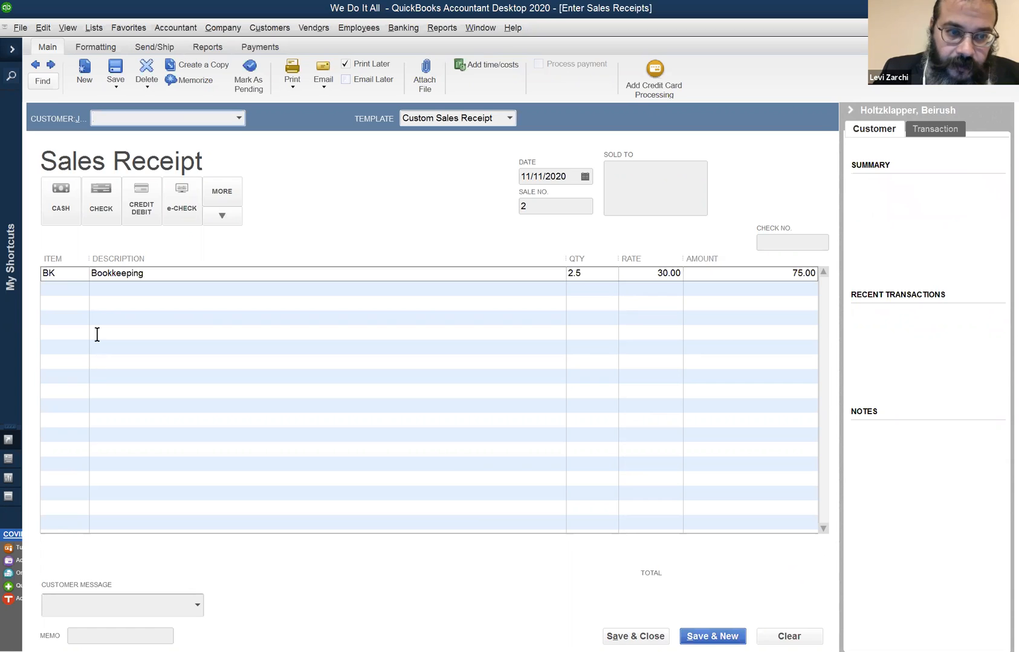
- Enter the second customer's full name on the new sales receipt and quick-add them to the customer list
{"action": "left_click", "coordinate": [84, 282]}
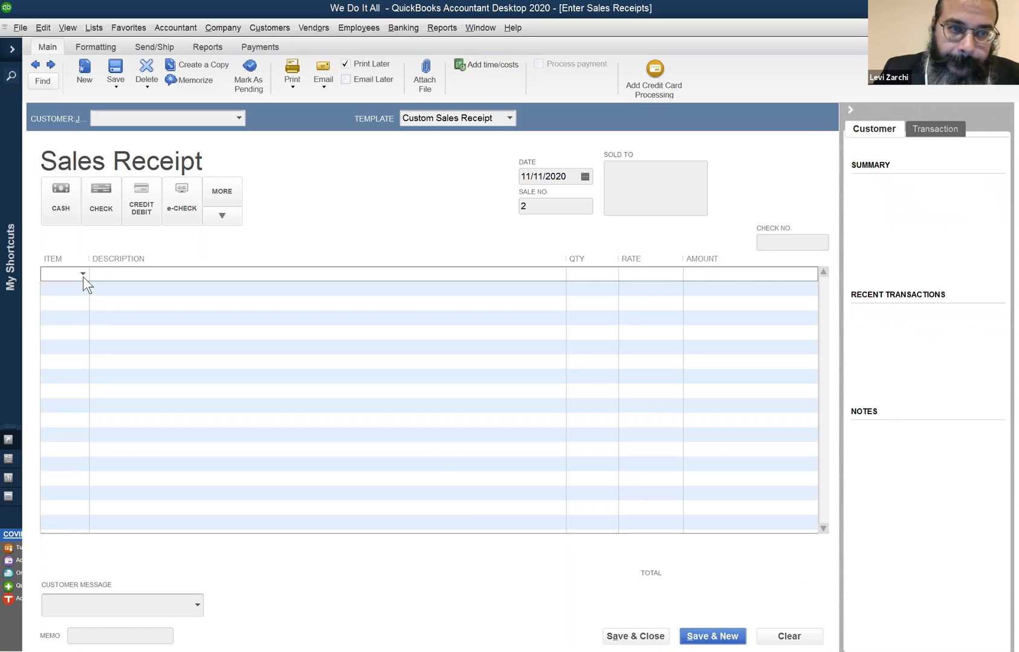
{"action": "left_click", "coordinate": [175, 118]}
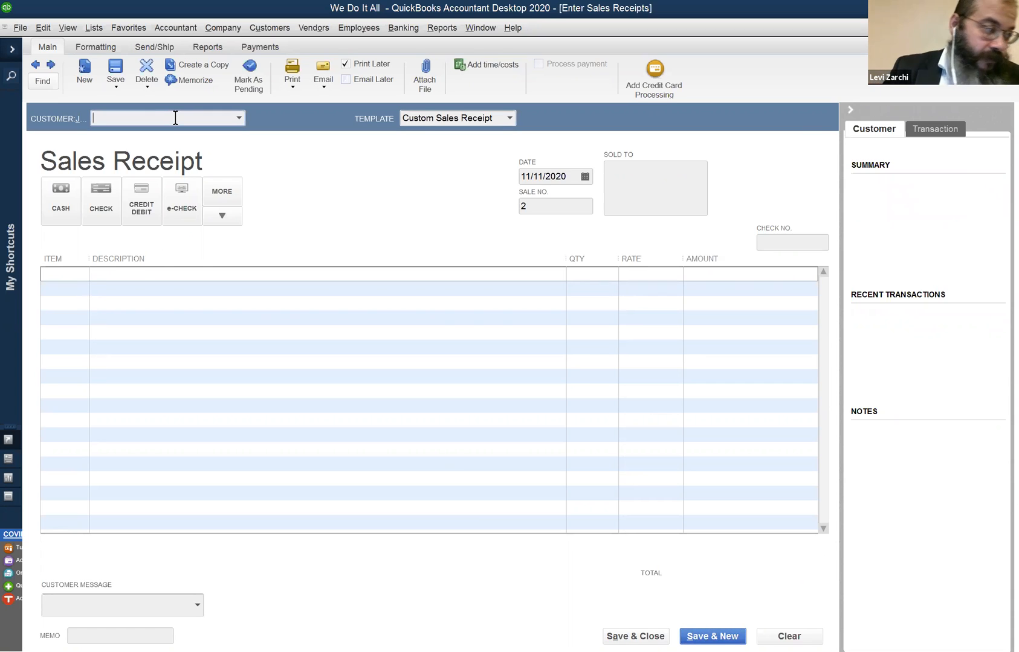
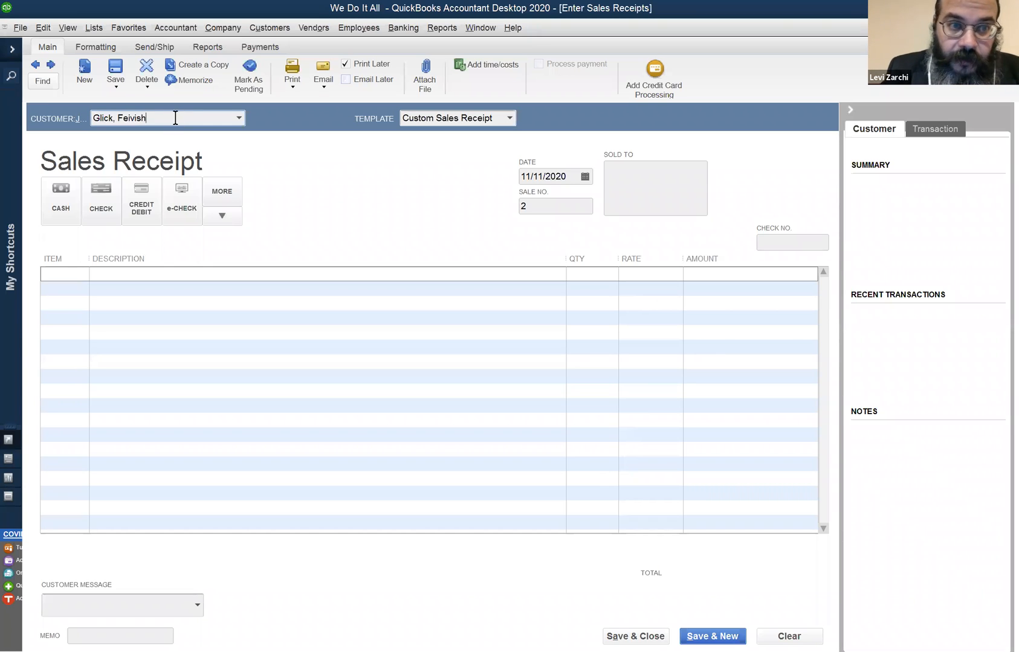
{"action": "left_click", "coordinate": [392, 274]}
{"action": "left_click", "coordinate": [439, 269]}
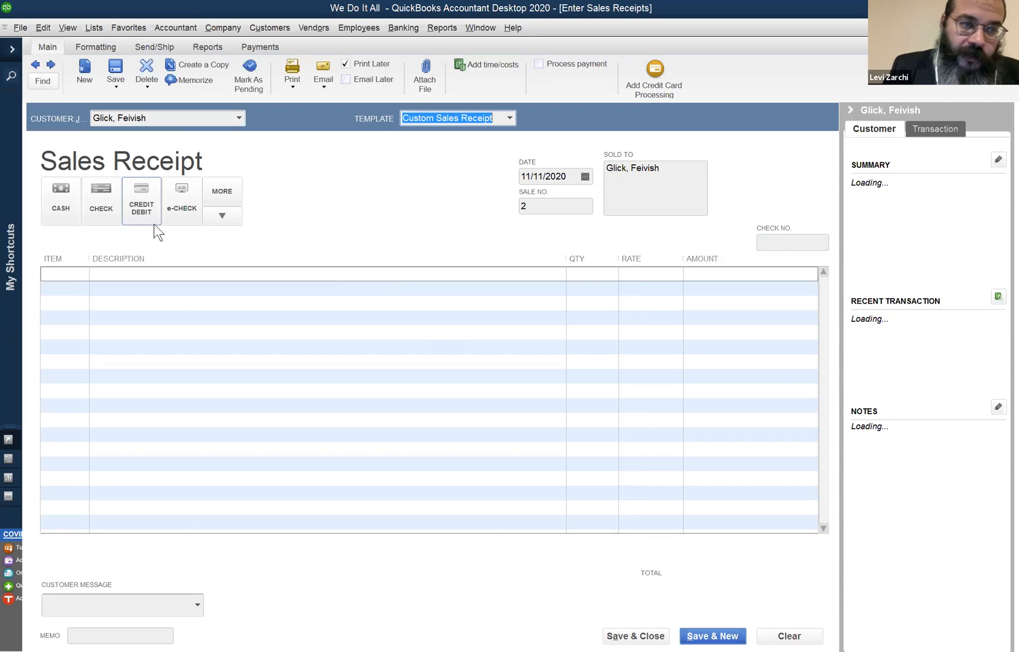
{"action": "left_click", "coordinate": [73, 274]}
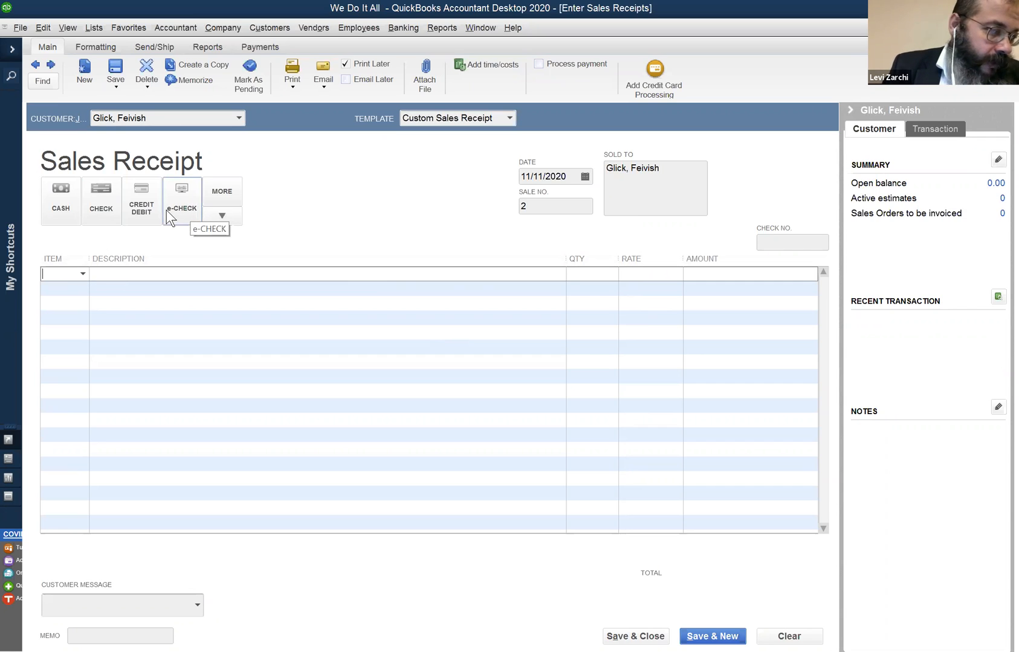
{"action": "type", "text": "HK"}
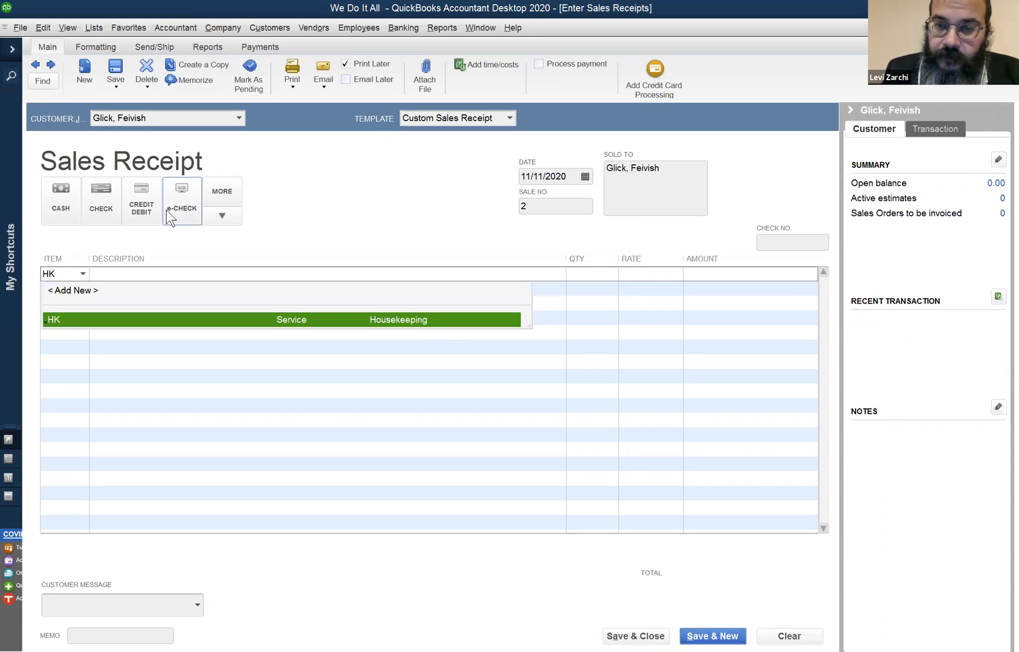
{"action": "key", "text": "Tab"}
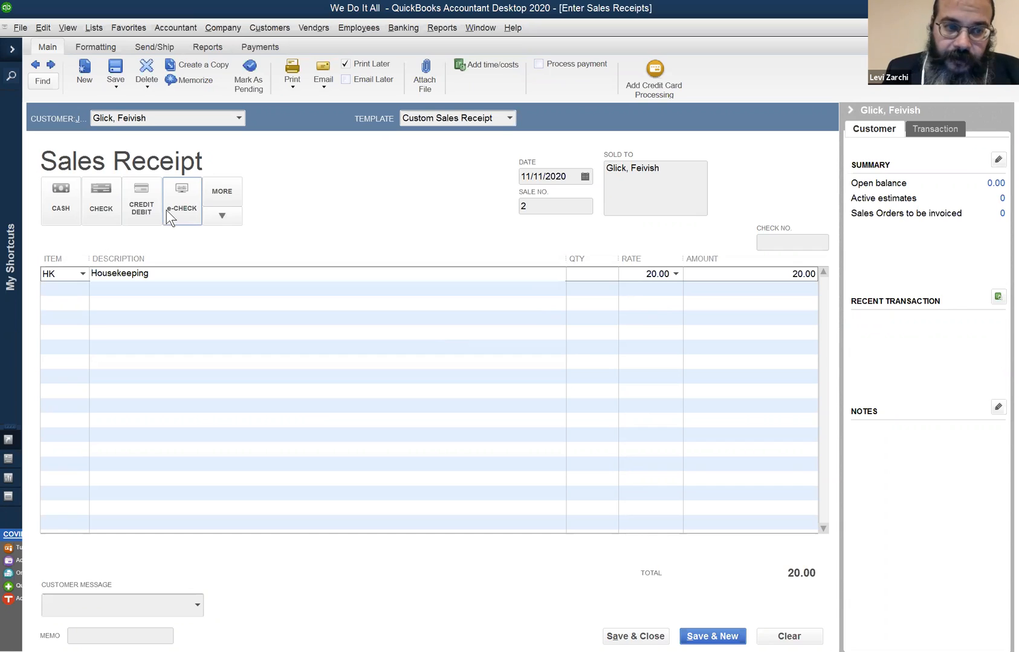
{"action": "key", "text": "Tab"}
{"action": "key", "text": "Tab"}
{"action": "key", "text": "Tab"}
{"action": "type", "text": "70"}
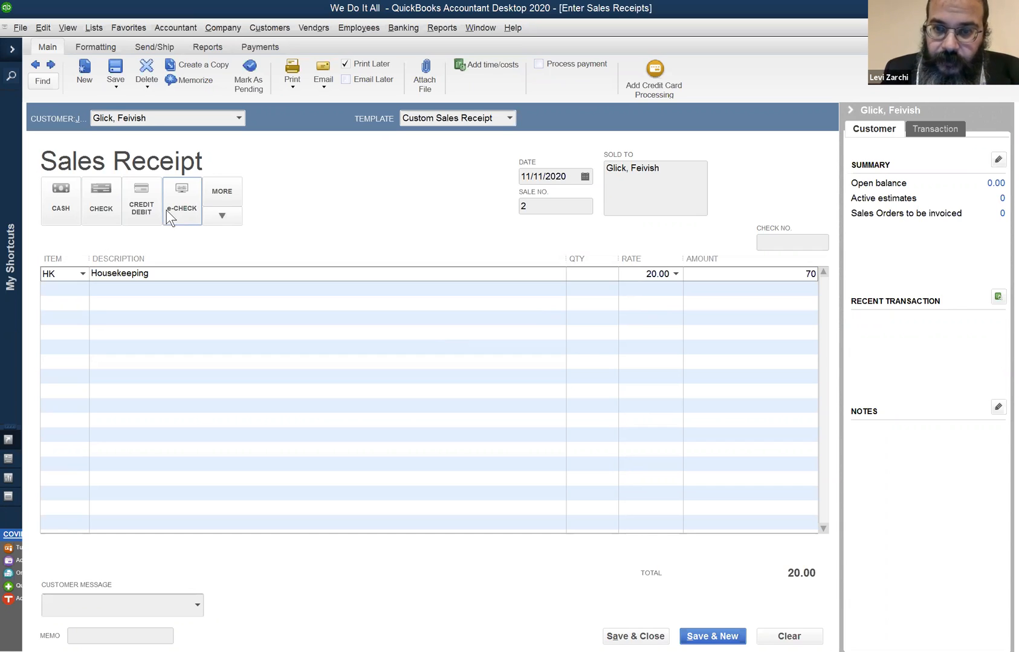
{"action": "key", "text": "Tab"}
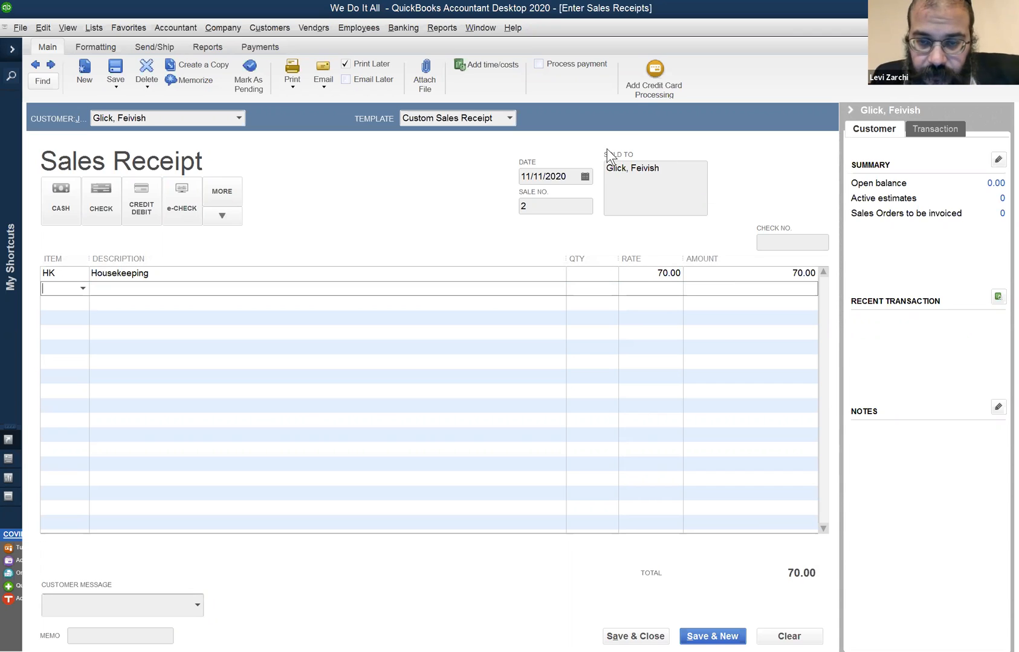
{"action": "left_click", "coordinate": [589, 272]}
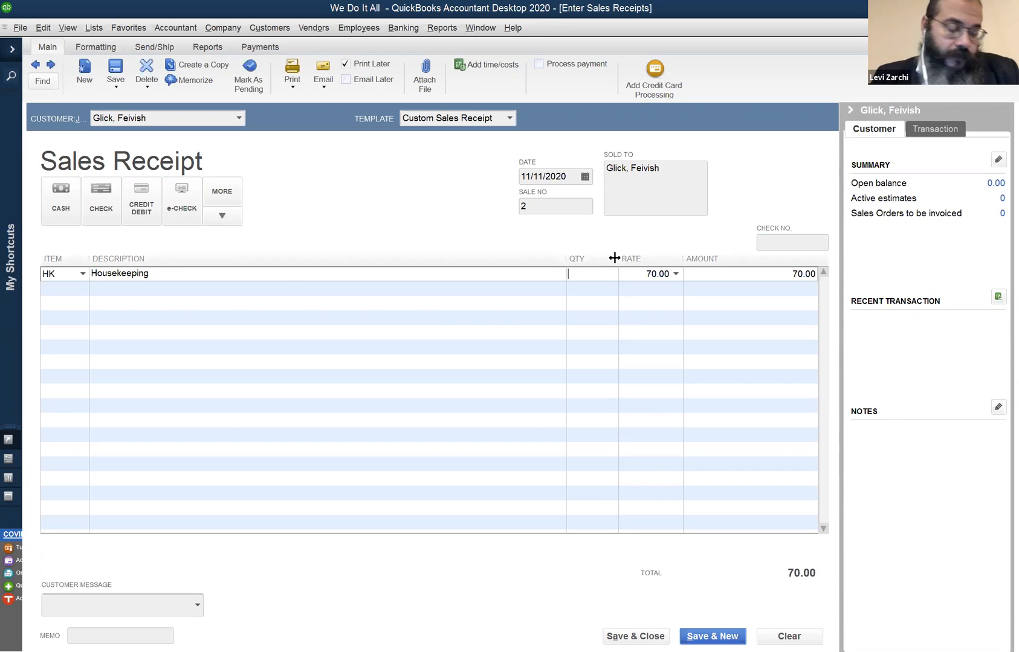
{"action": "type", "text": "3.5"}
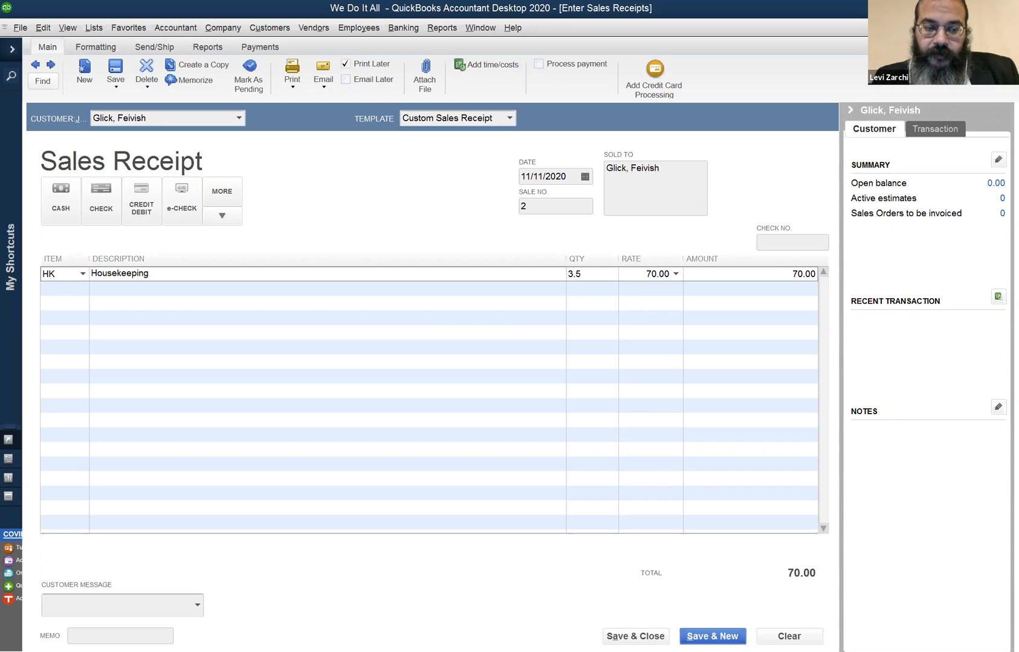
{"action": "key", "text": "Tab"}
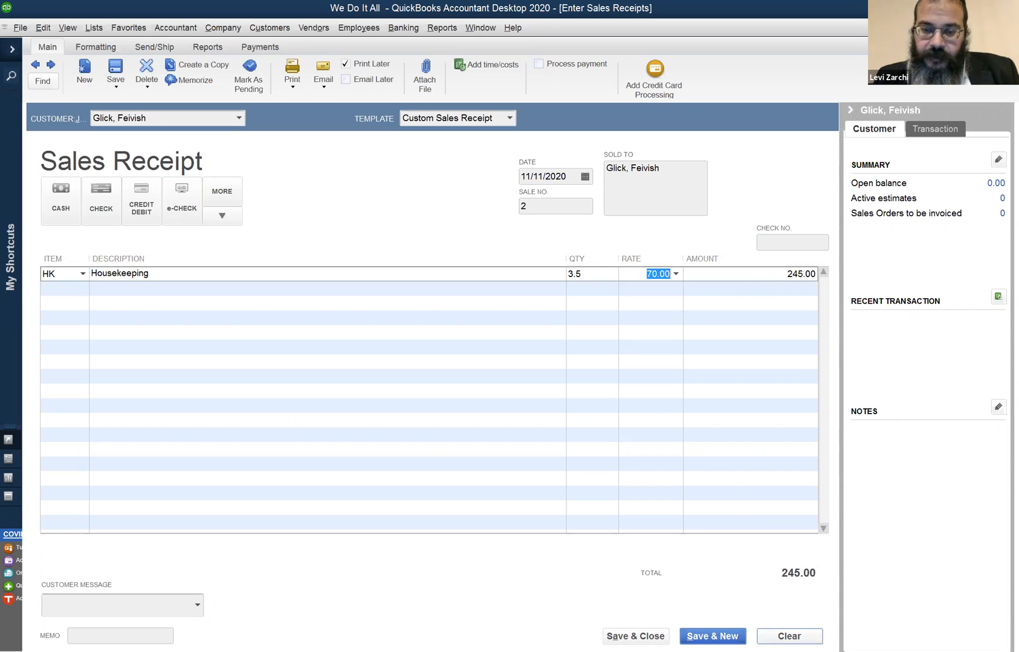
{"action": "left_click", "coordinate": [782, 636]}
- Select the second customer's name again on the cleared sales receipt
{"action": "left_click", "coordinate": [84, 284]}
{"action": "left_click", "coordinate": [106, 116]}
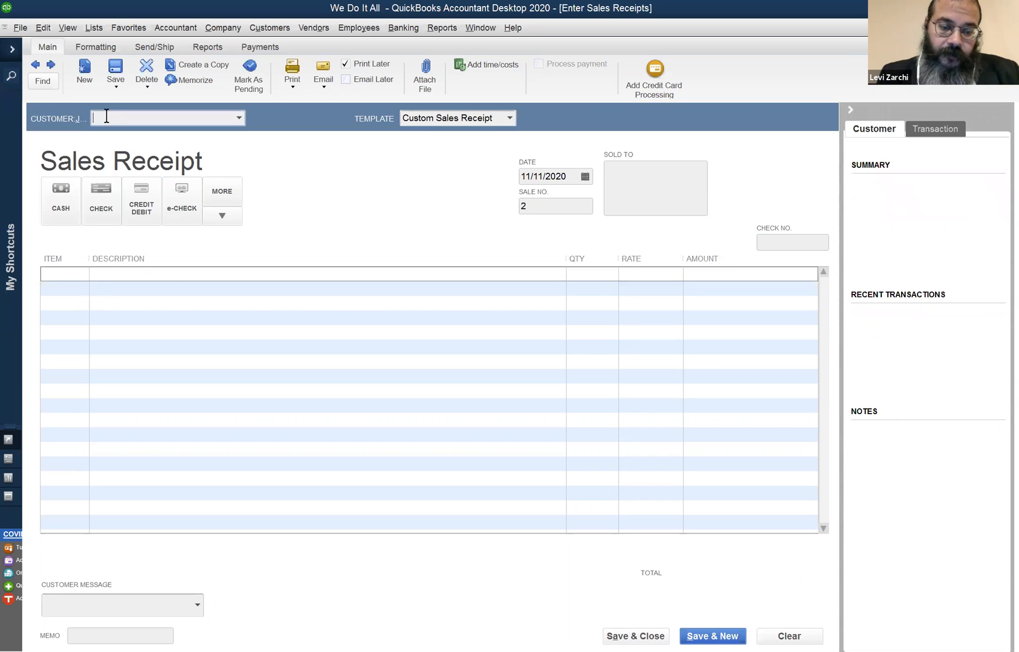
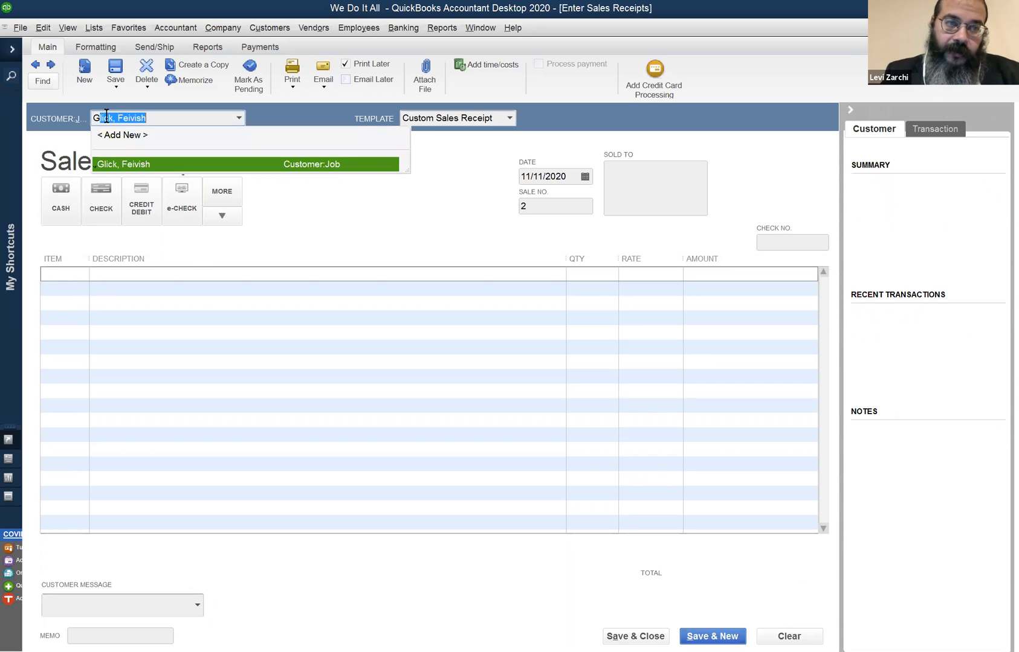
{"action": "key", "text": "Tab"}
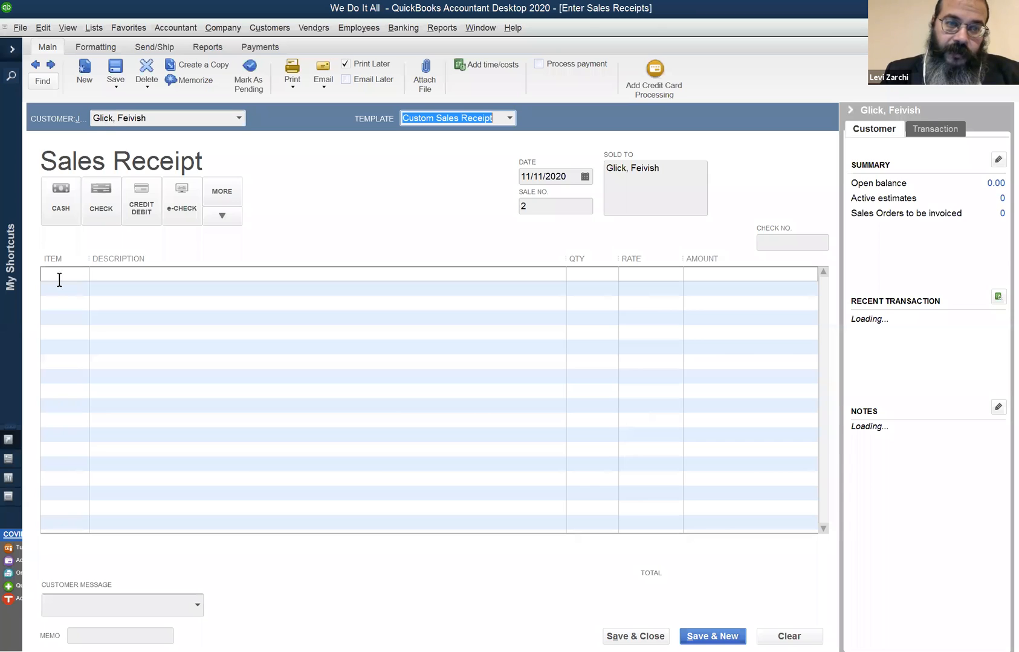
- Add the BK bookkeeping item to the sales receipt with a quantity of 3.5
{"action": "left_click", "coordinate": [61, 277]}
{"action": "type", "text": "BK"}
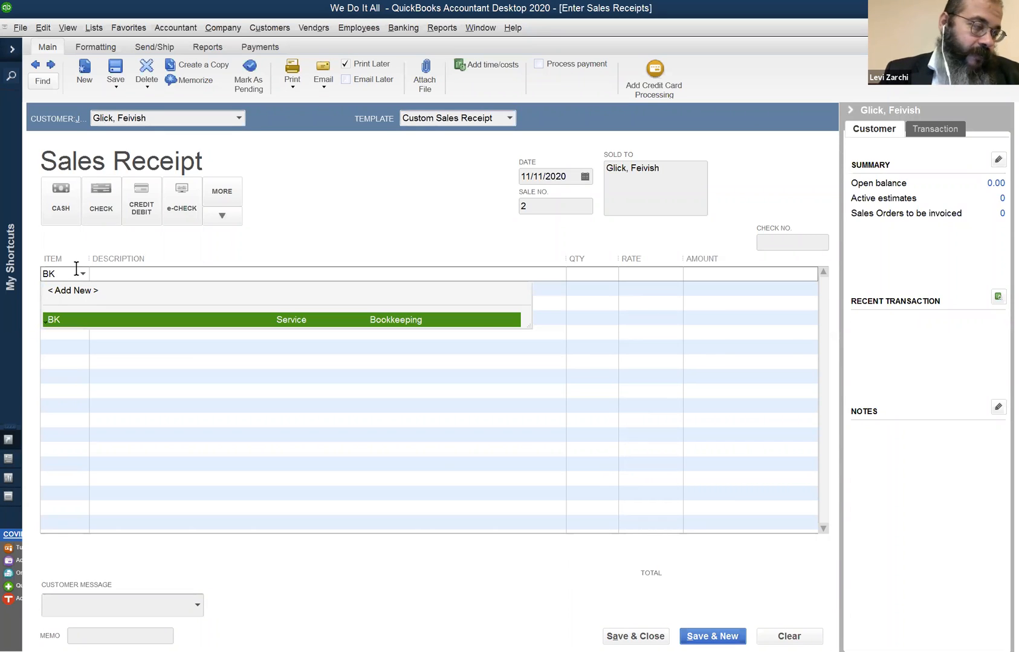
{"action": "key", "text": "Tab"}
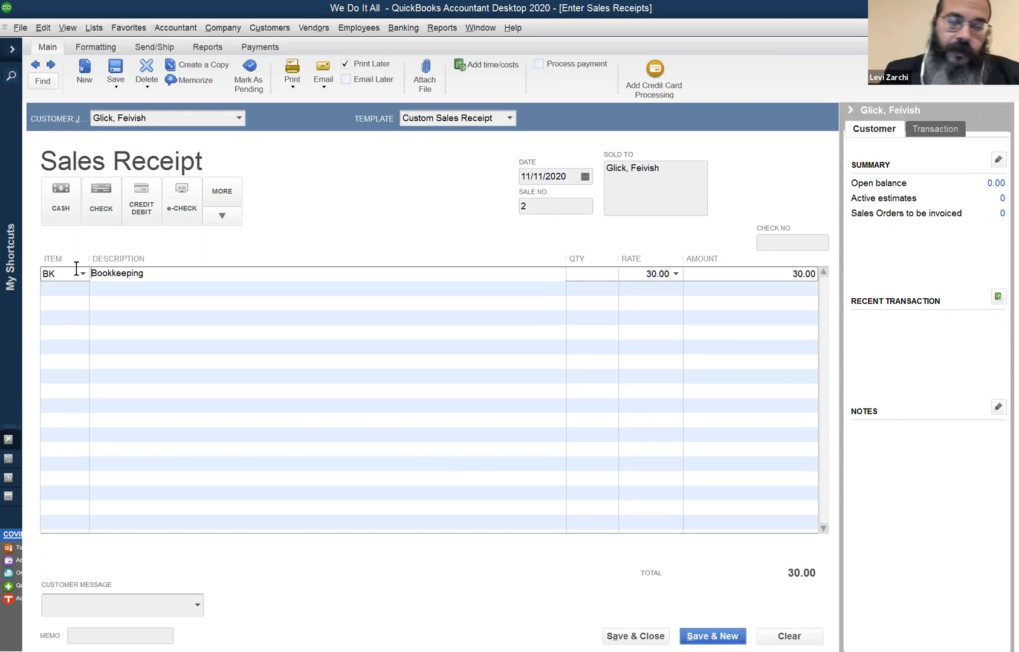
{"action": "left_click", "coordinate": [604, 279]}
{"action": "type", "text": "3.5"}
{"action": "key", "text": "Tab"}
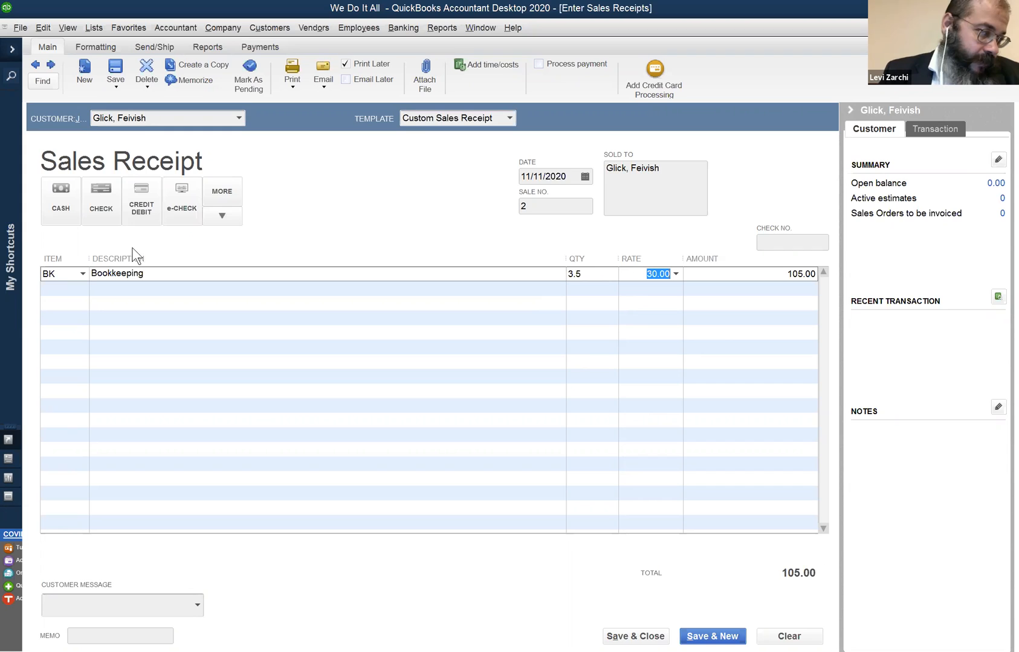
- Change the item on the sales receipt's first line to HK housekeeping
{"action": "left_click", "coordinate": [54, 274]}
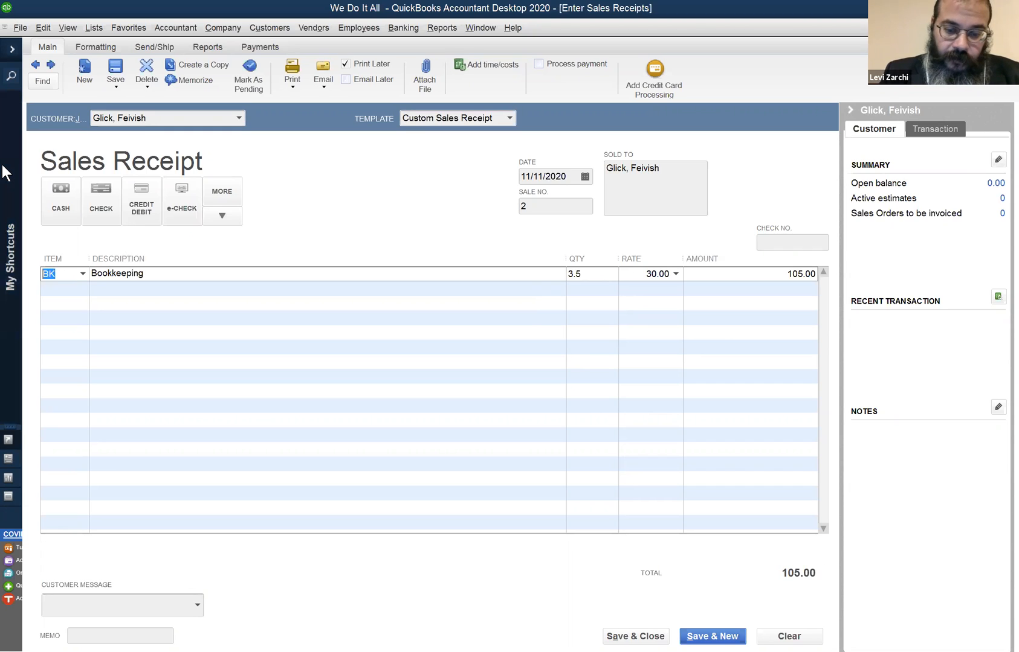
{"action": "type", "text": "HK"}
{"action": "key", "text": "Tab"}
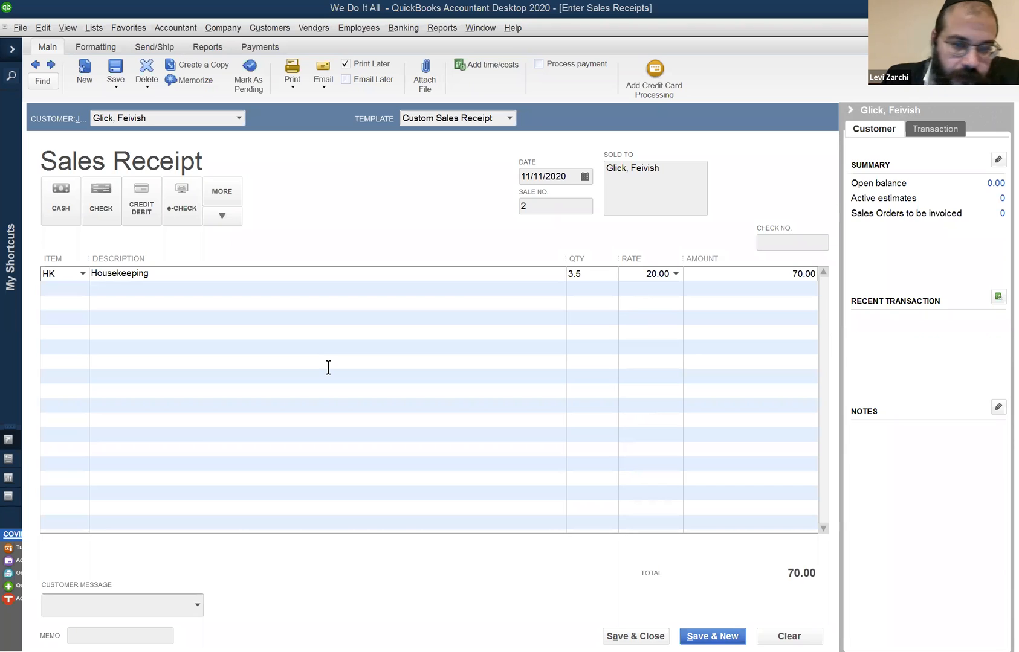
- Open the Profit & Loss Standard report and switch its report basis to Cash
{"action": "left_click", "coordinate": [438, 36]}
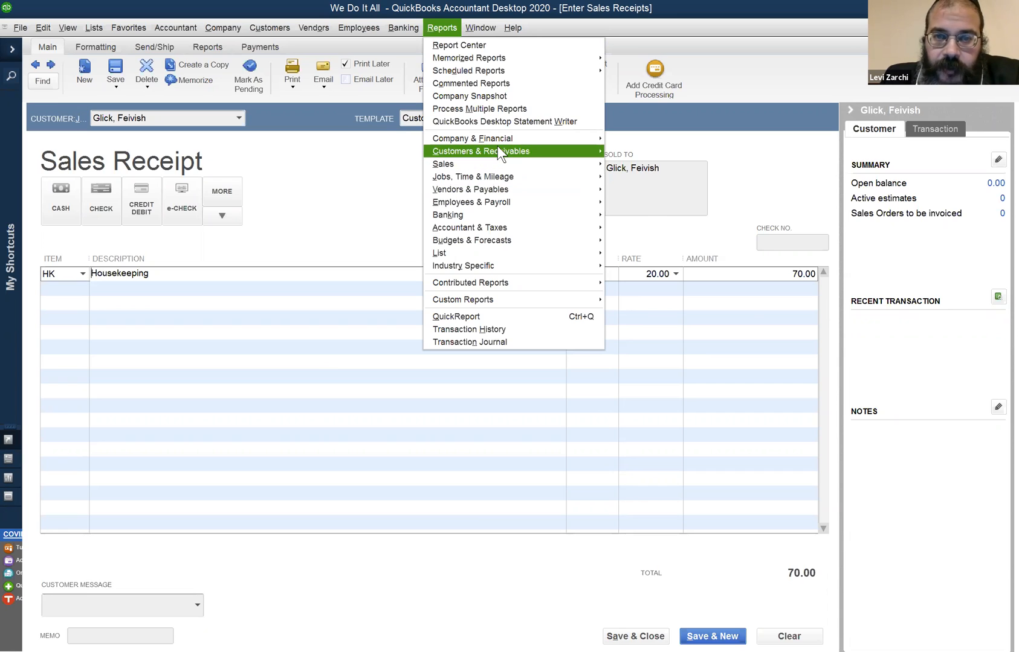
{"action": "mouse_move", "coordinate": [499, 140]}
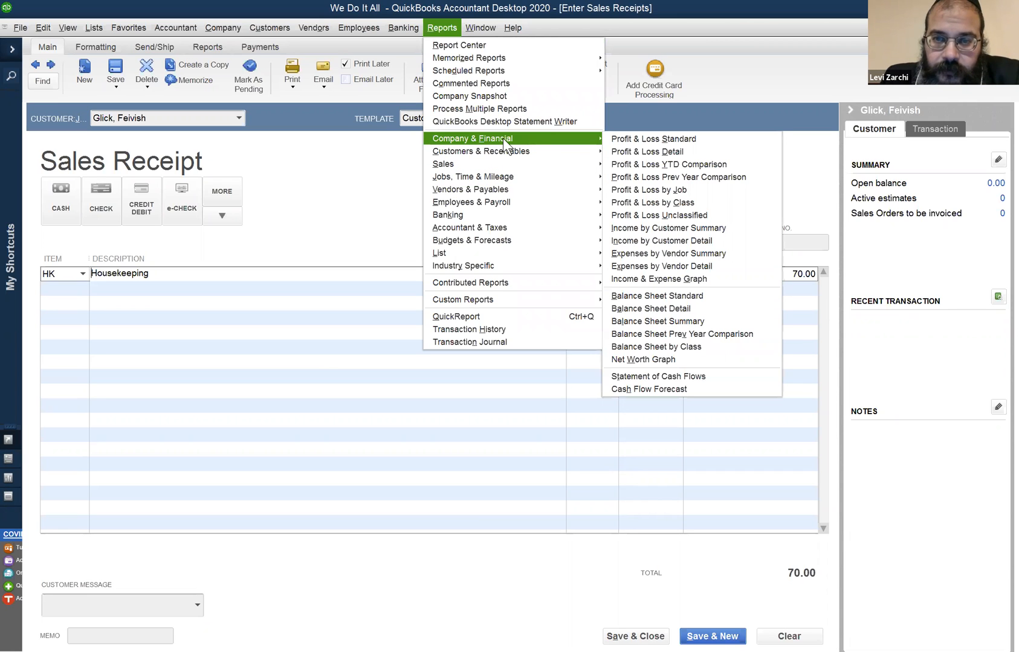
{"action": "mouse_move", "coordinate": [591, 152]}
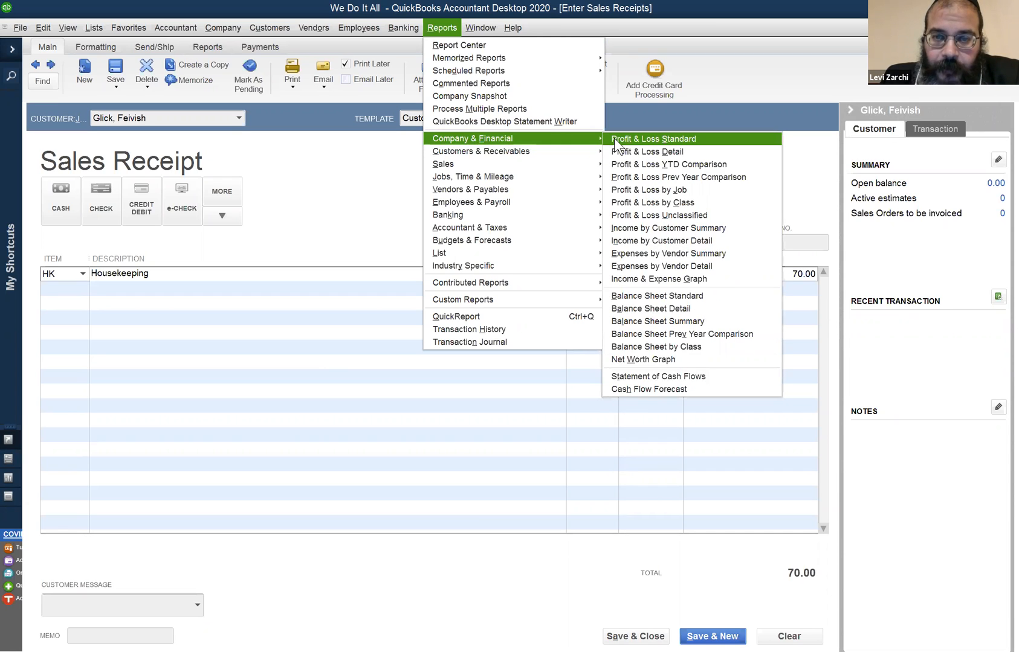
{"action": "left_click", "coordinate": [614, 140]}
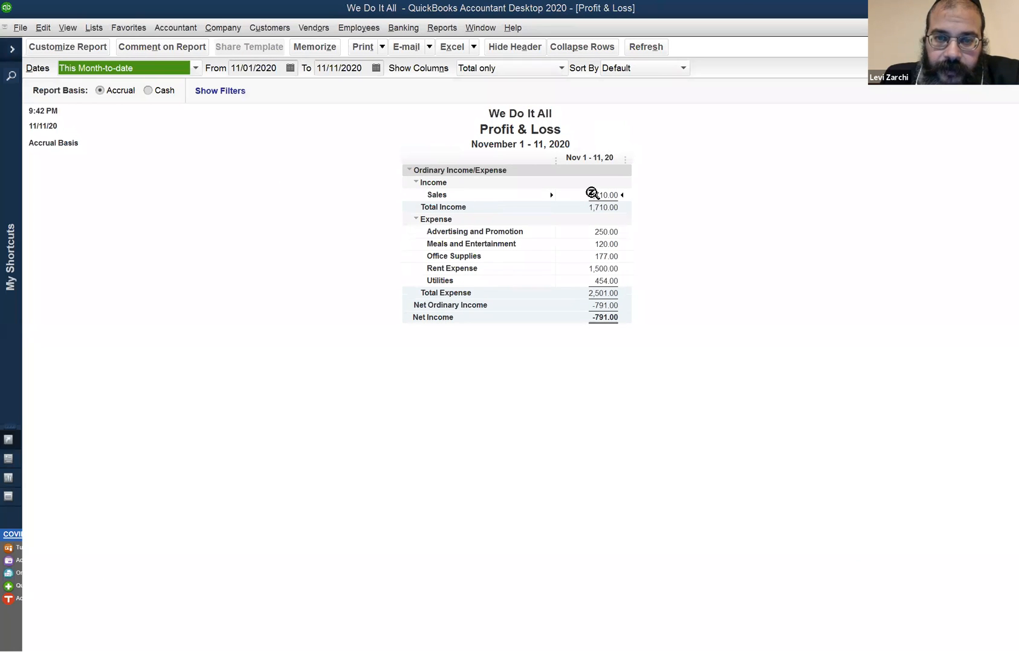
{"action": "left_click", "coordinate": [168, 94]}
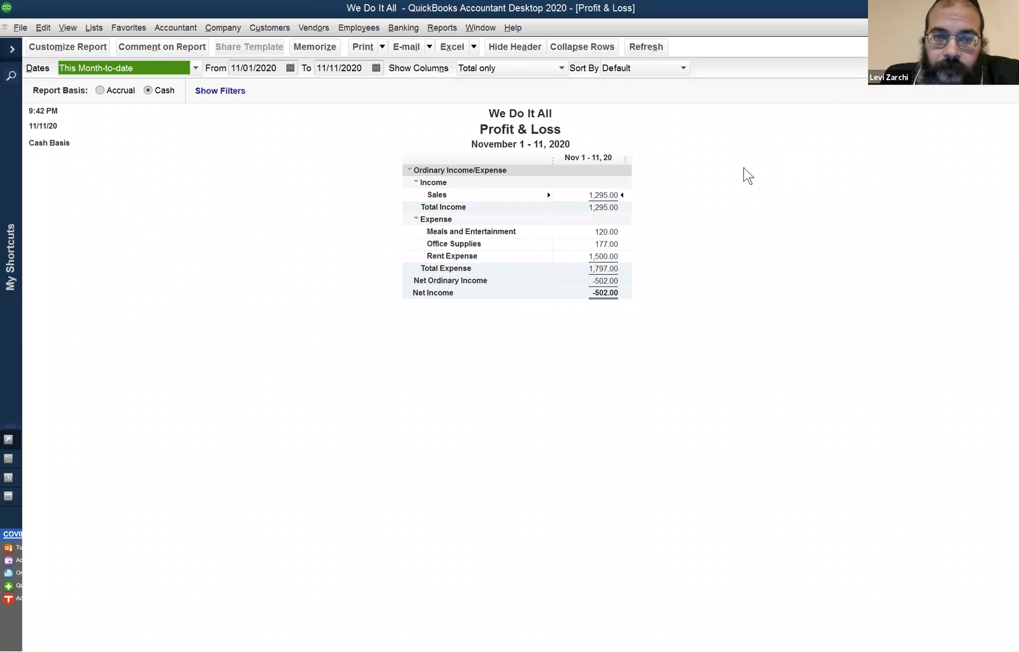
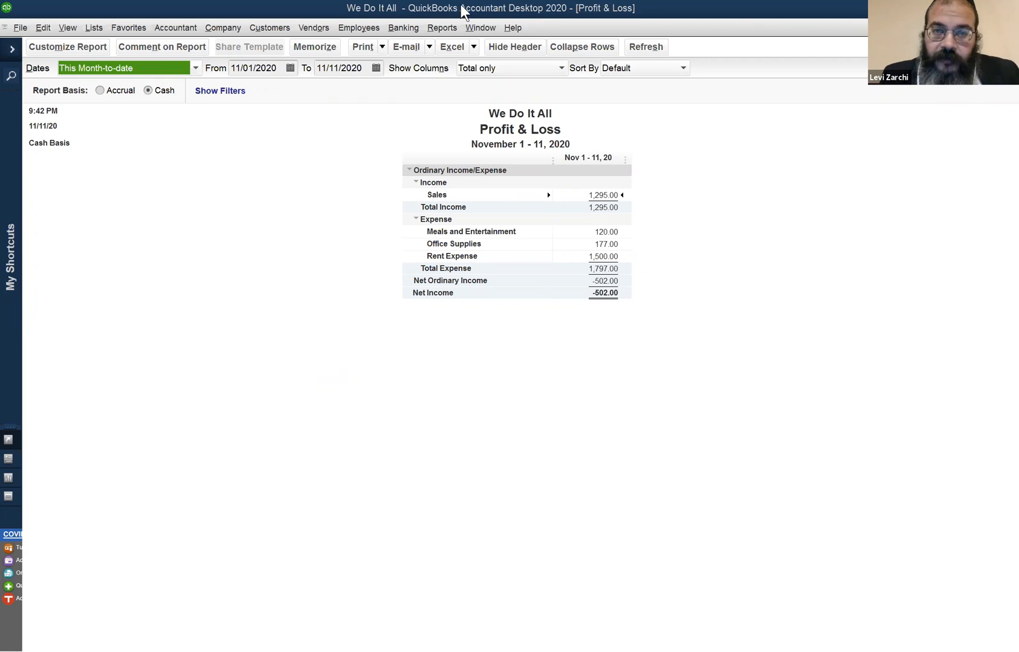
- Set the date of the open housekeeping sales receipt to 12/28/2019, then save and close it, accepting the past-transaction date
{"action": "left_click", "coordinate": [490, 29]}
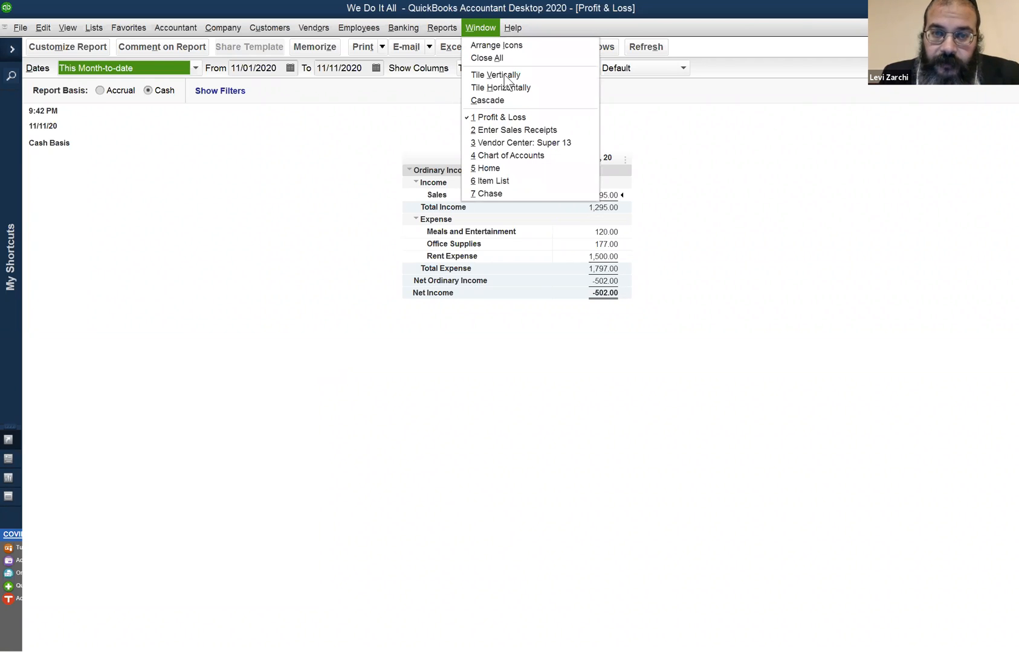
{"action": "left_click", "coordinate": [517, 118]}
{"action": "left_click", "coordinate": [481, 28]}
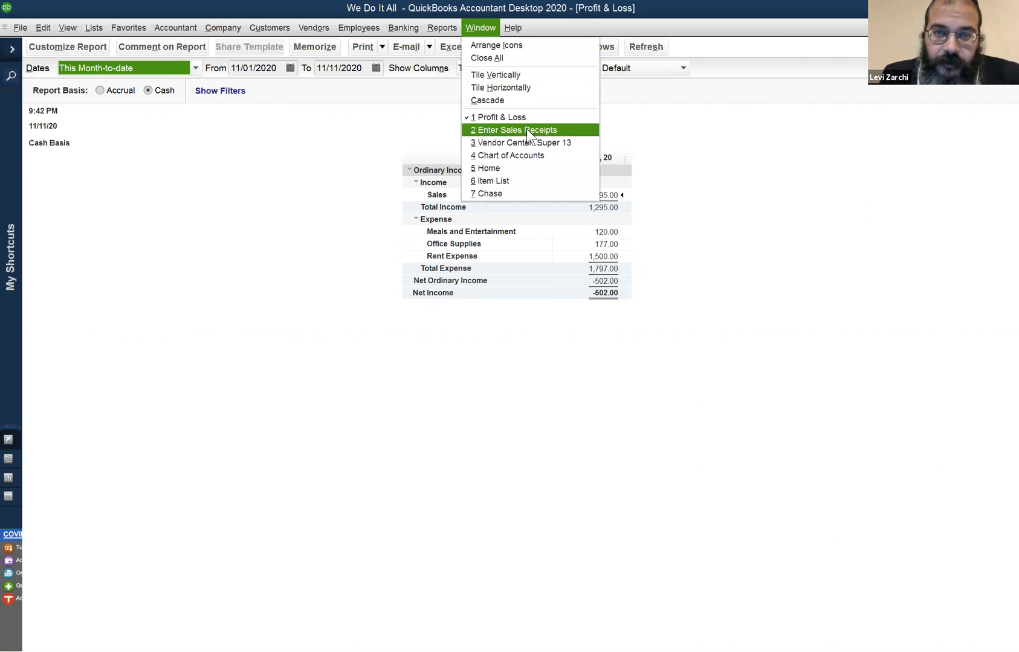
{"action": "left_click", "coordinate": [526, 129]}
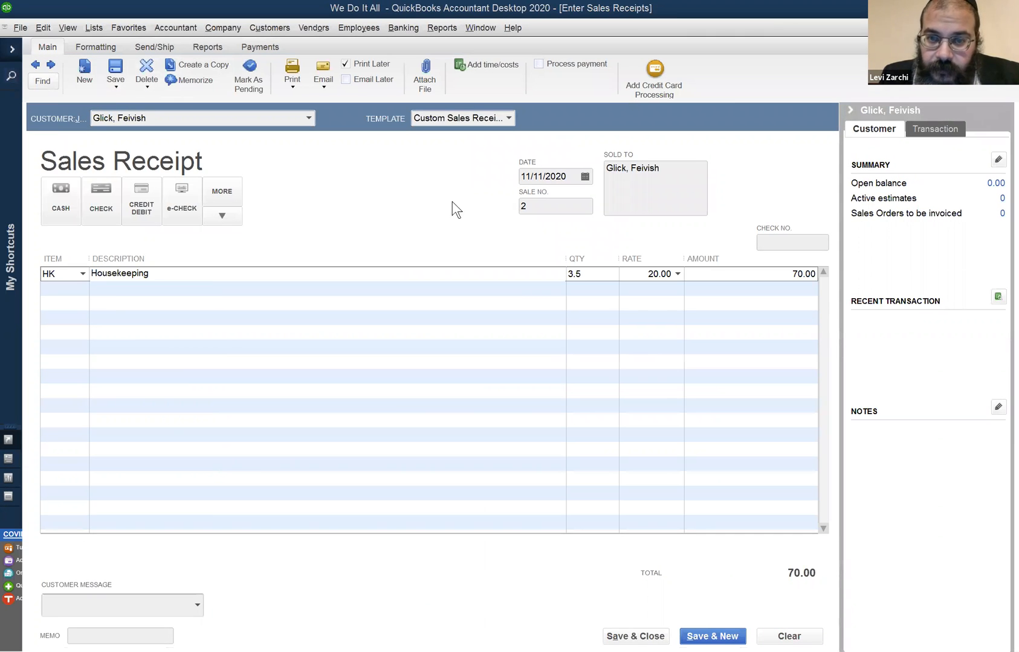
{"action": "left_click", "coordinate": [570, 180]}
{"action": "type", "text": "122"}
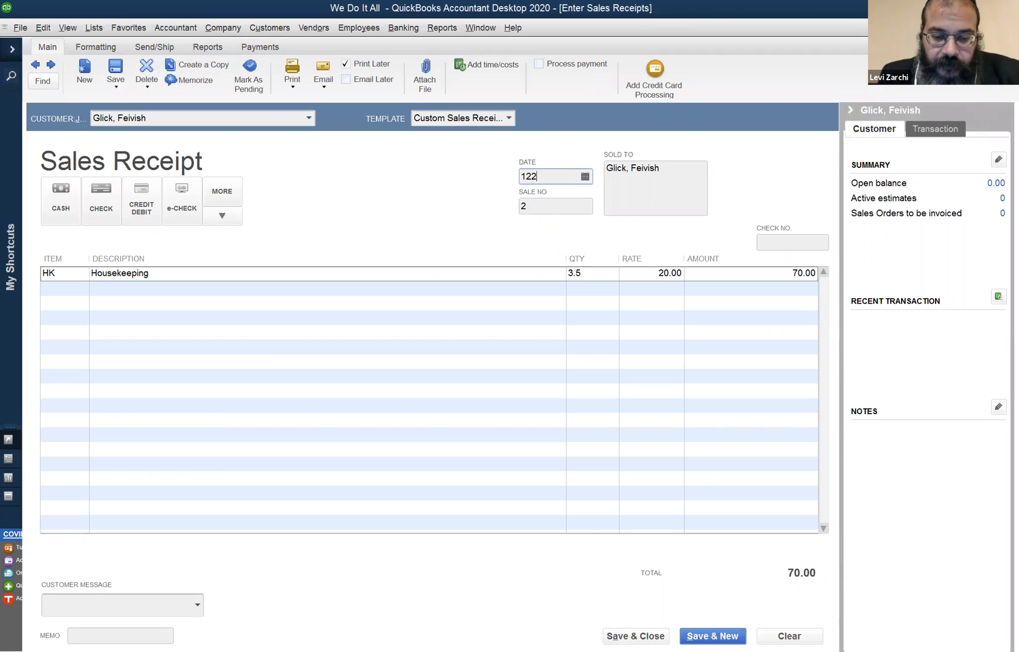
{"action": "type", "text": "8"}
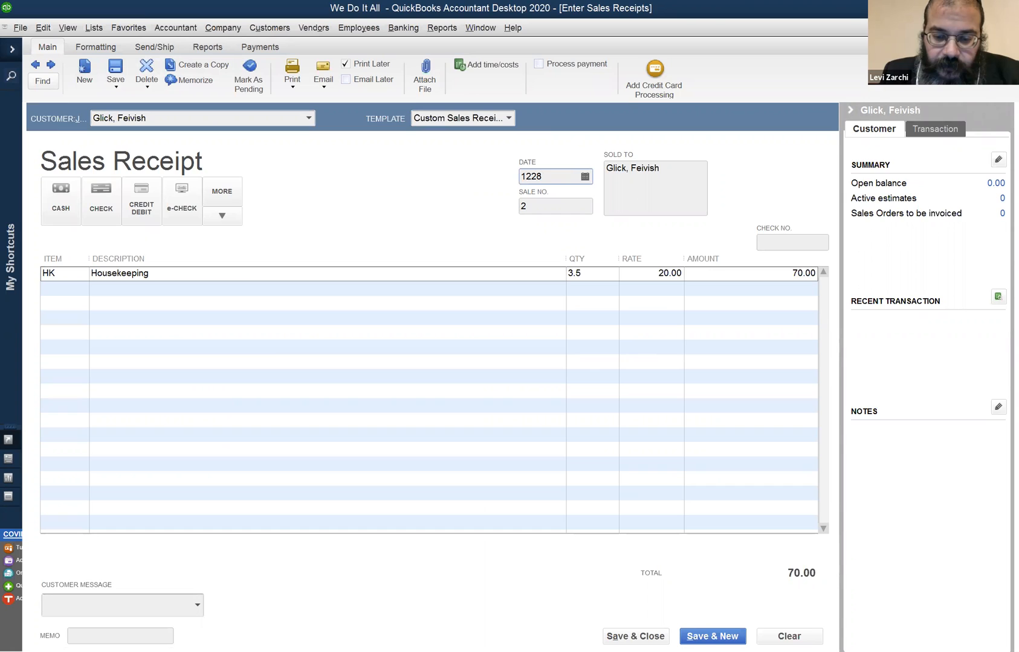
{"action": "type", "text": "19"}
{"action": "key", "text": "Tab"}
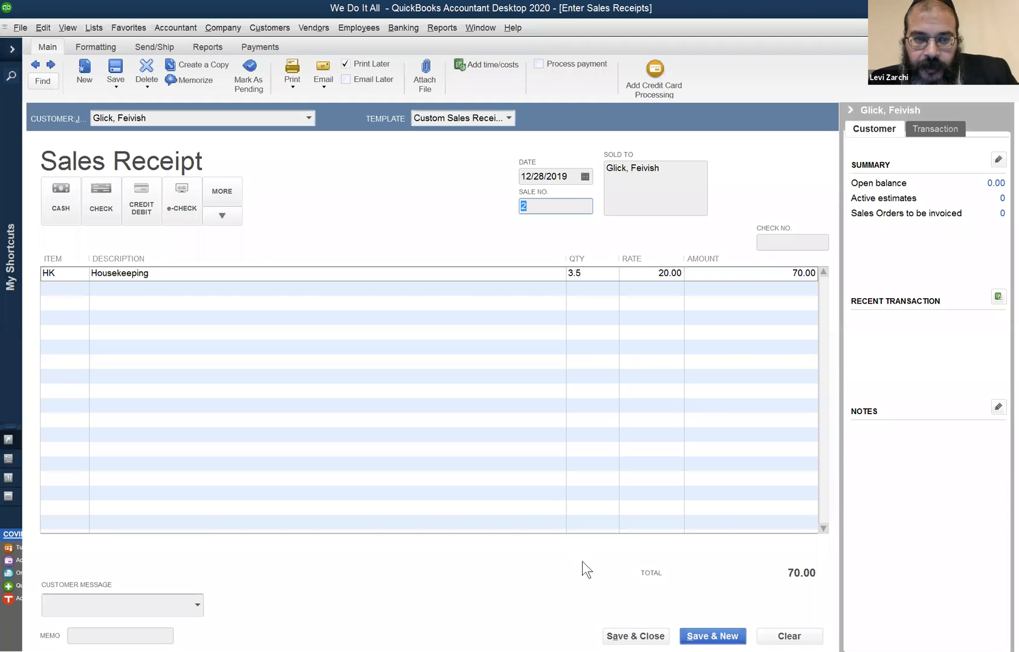
{"action": "left_click", "coordinate": [635, 637]}
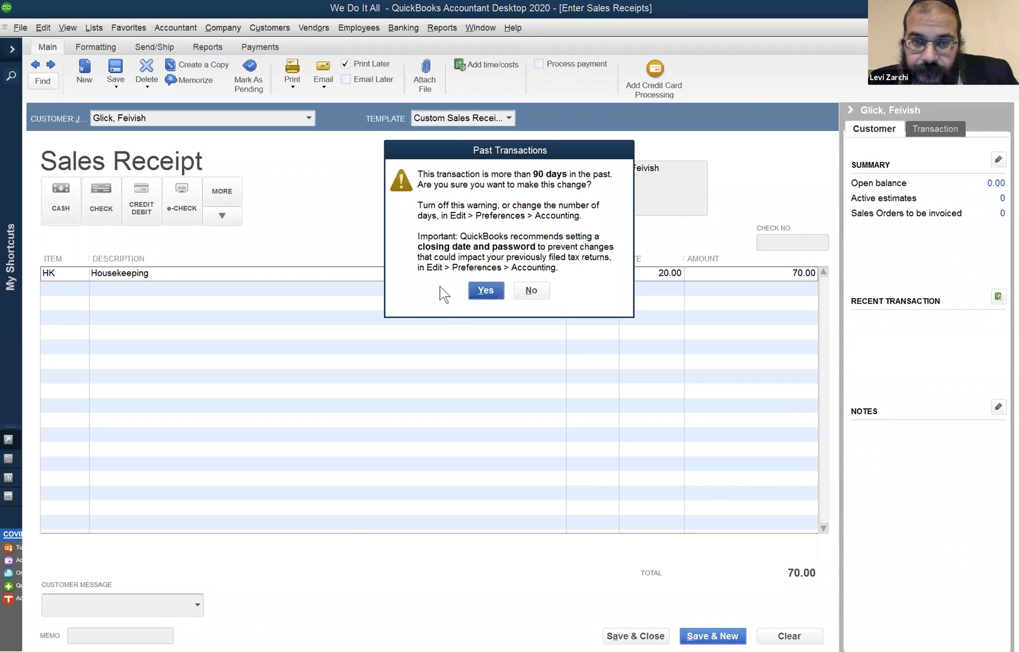
{"action": "left_click", "coordinate": [486, 290]}
- Open the Customer Center, select the customer of the housekeeping sales receipt and list their transactions for all dates
{"action": "left_click", "coordinate": [275, 30]}
{"action": "left_click", "coordinate": [270, 48]}
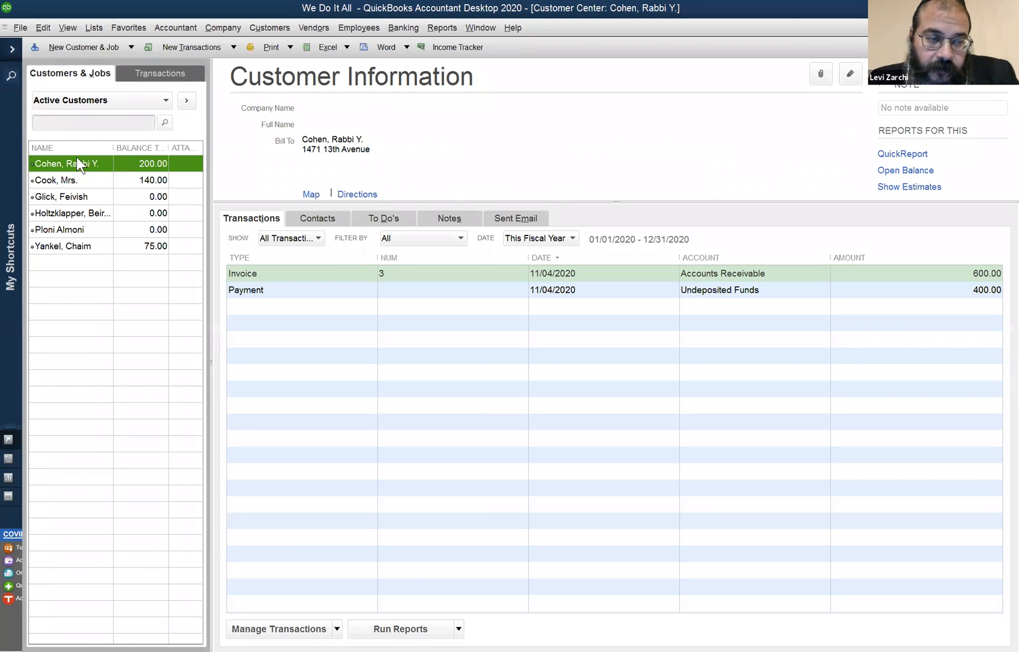
{"action": "left_click", "coordinate": [93, 199]}
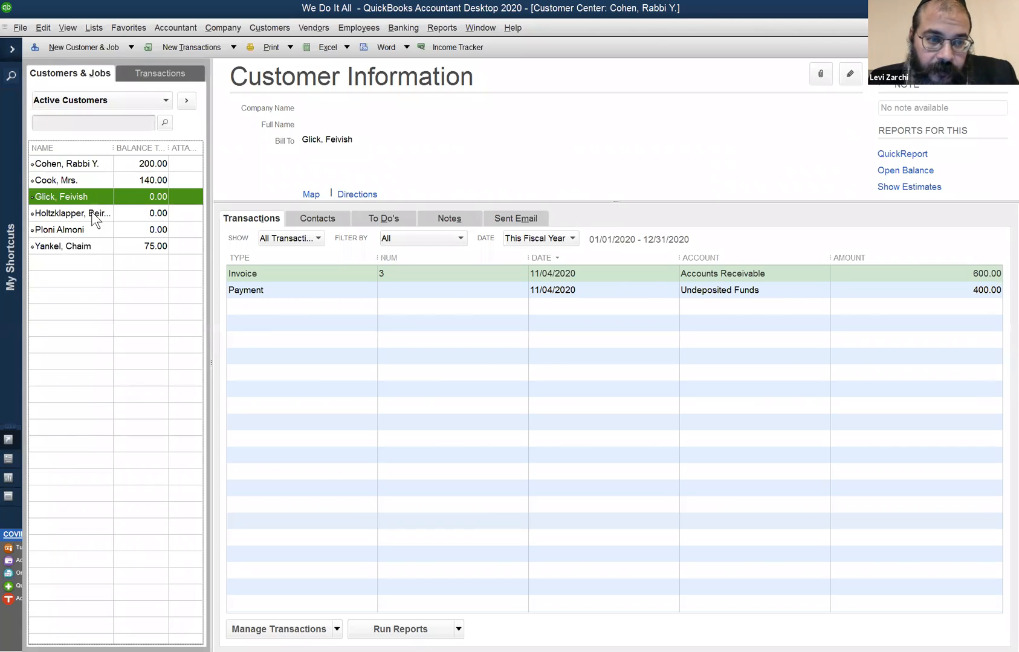
{"action": "left_click", "coordinate": [351, 322]}
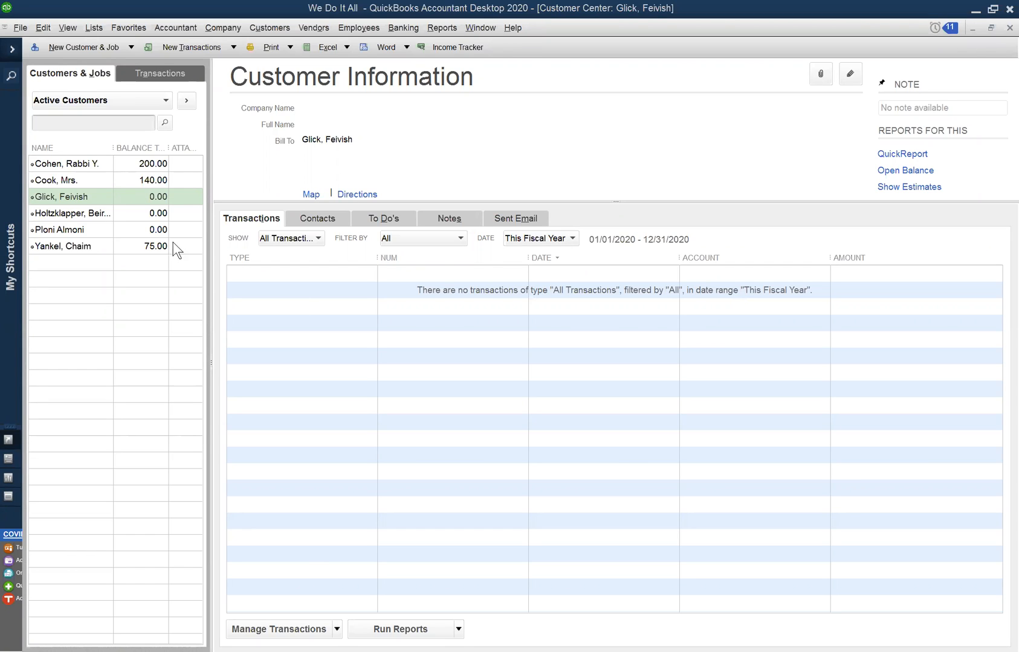
{"action": "left_click", "coordinate": [86, 195]}
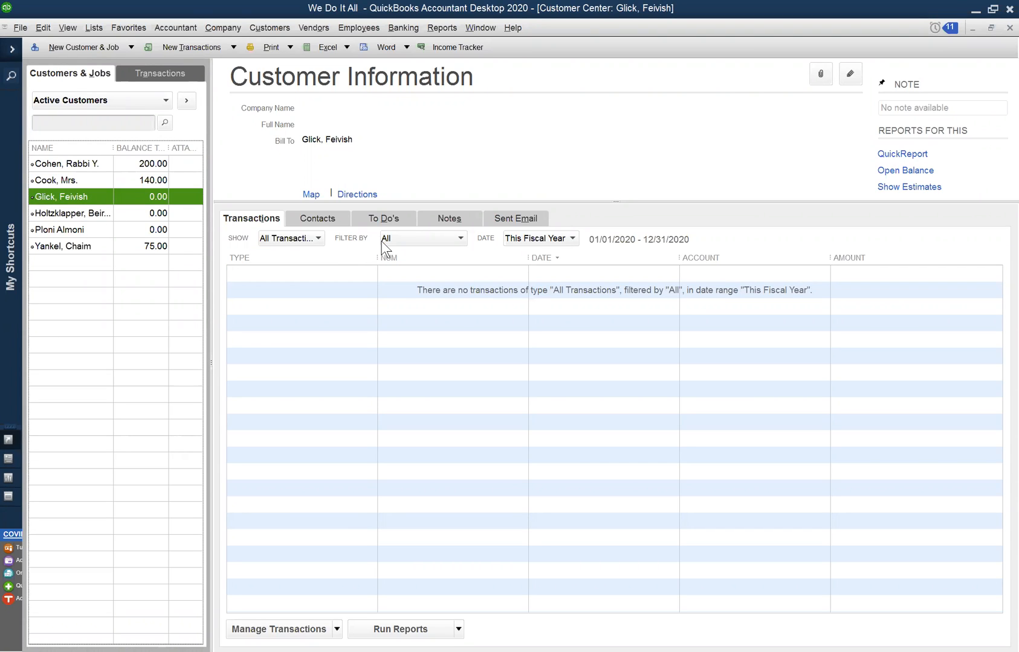
{"action": "left_click", "coordinate": [551, 238]}
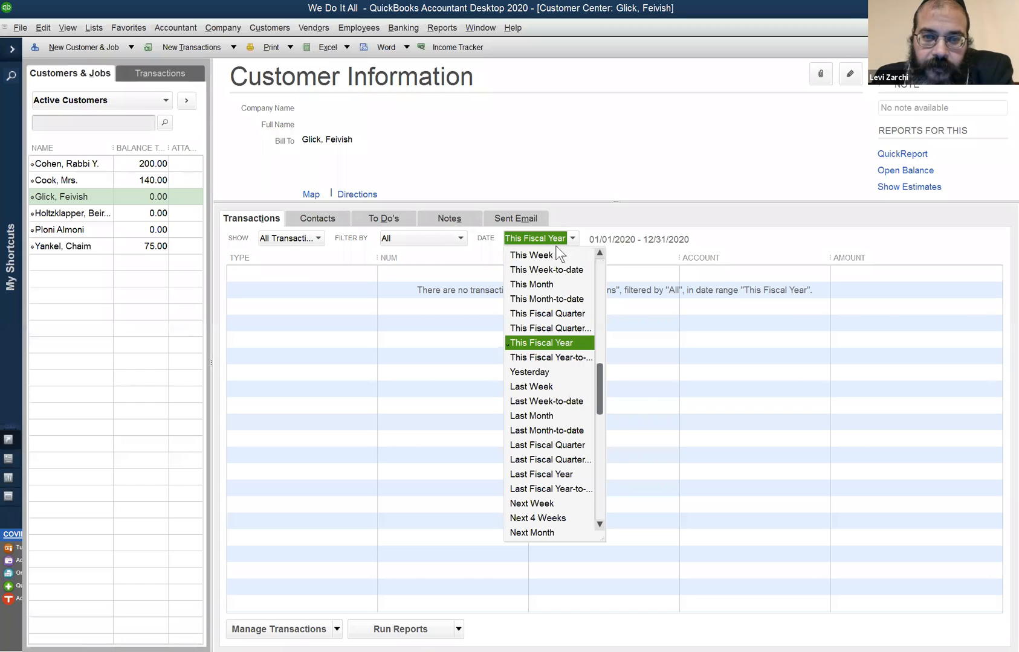
{"action": "left_click", "coordinate": [777, 221]}
{"action": "left_click", "coordinate": [523, 241]}
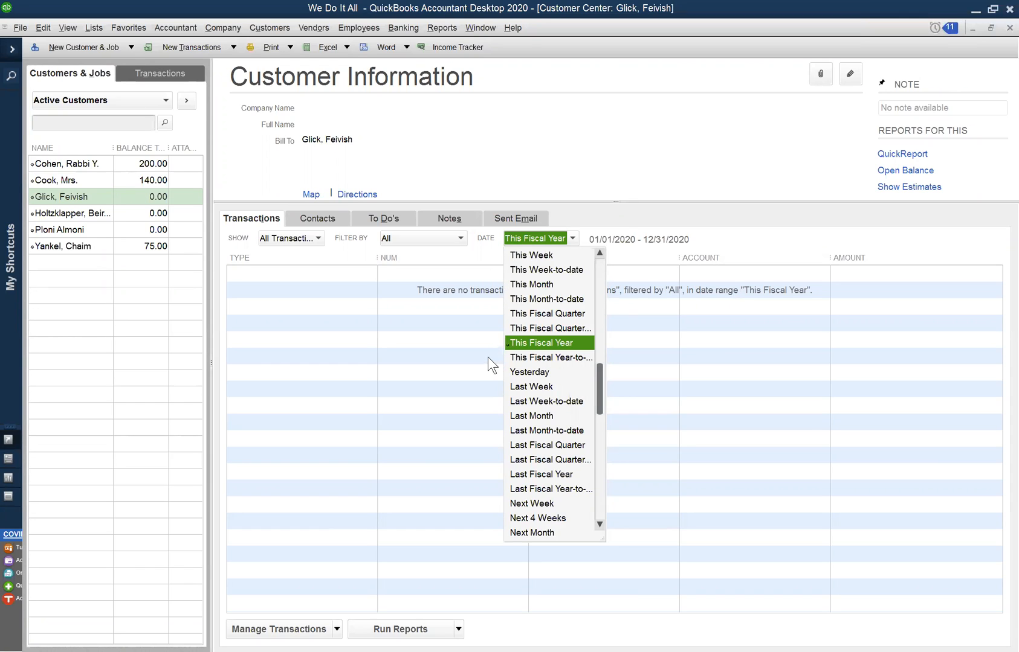
{"action": "scroll", "coordinate": [535, 299], "scroll_direction": "up", "scroll_amount": 1}
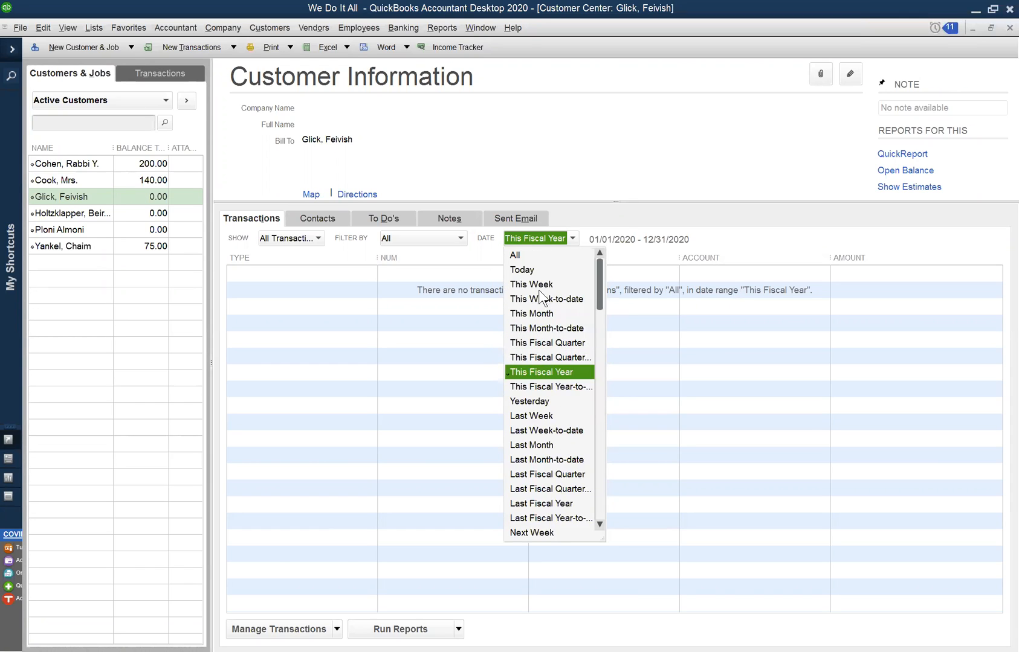
{"action": "left_click", "coordinate": [538, 259]}
- Inspect the customer's 12/28/2019 sales receipt, close it, and view the transactions of the customer listed just below
{"action": "right_click", "coordinate": [407, 272]}
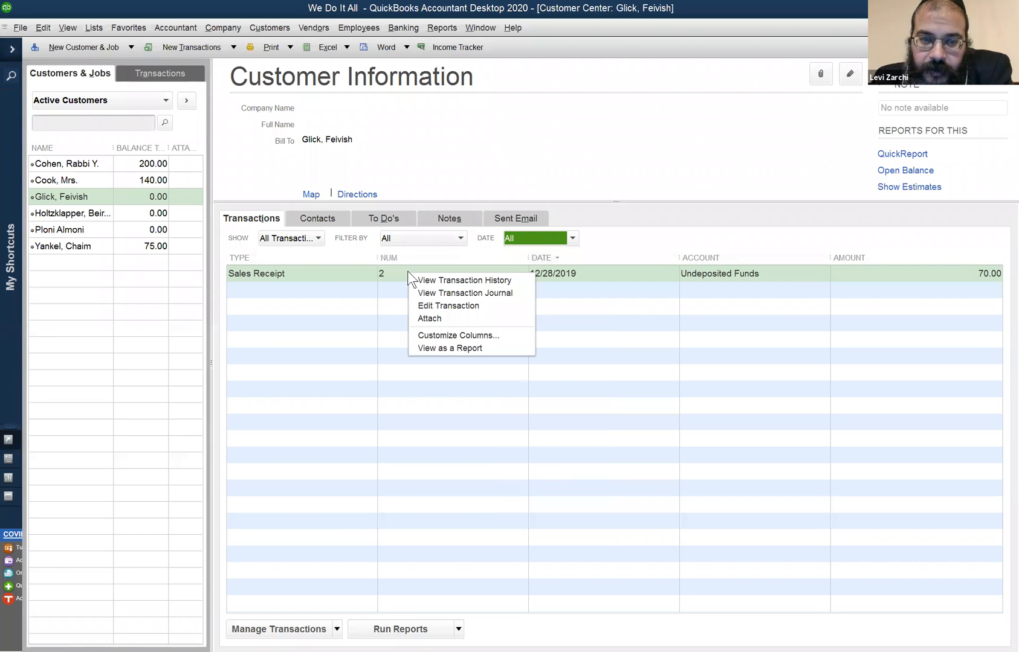
{"action": "double_click", "coordinate": [284, 275]}
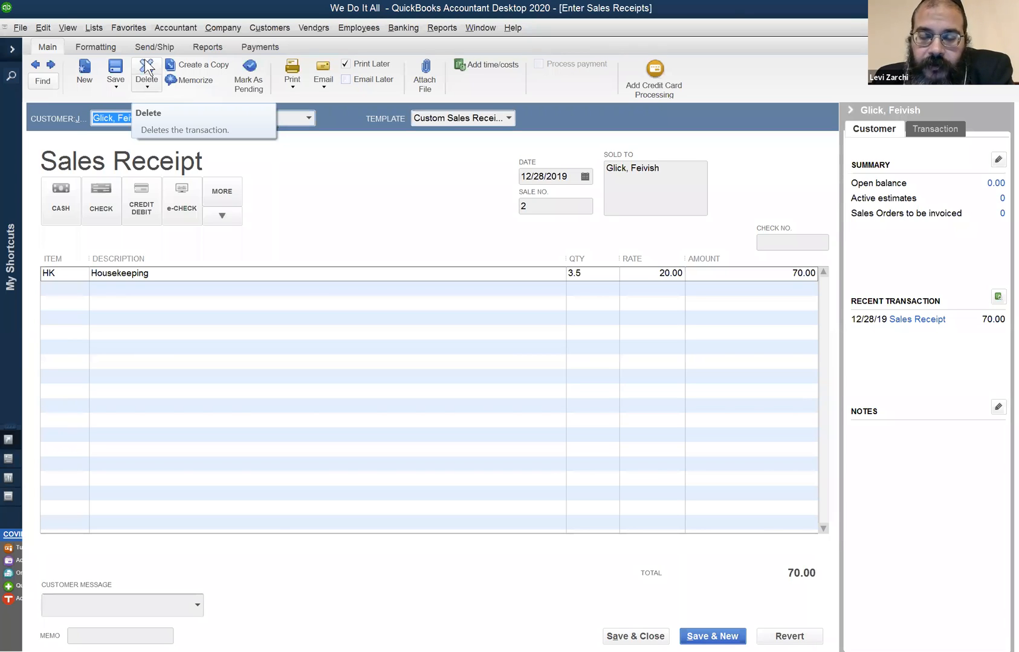
{"action": "left_click", "coordinate": [1010, 27]}
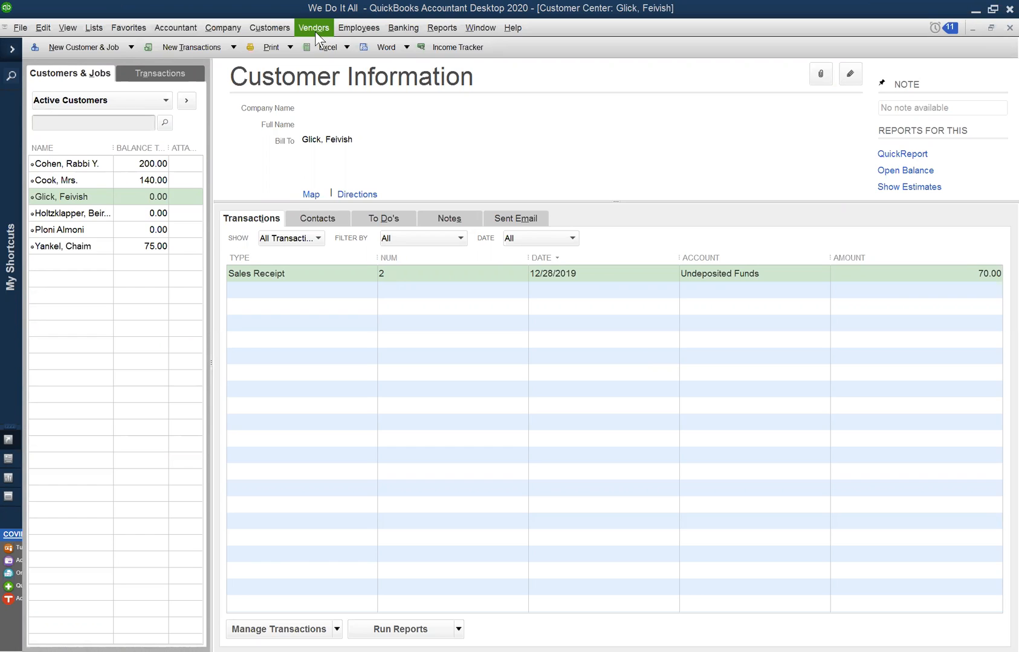
{"action": "left_click", "coordinate": [87, 222]}
{"action": "left_click", "coordinate": [87, 219]}
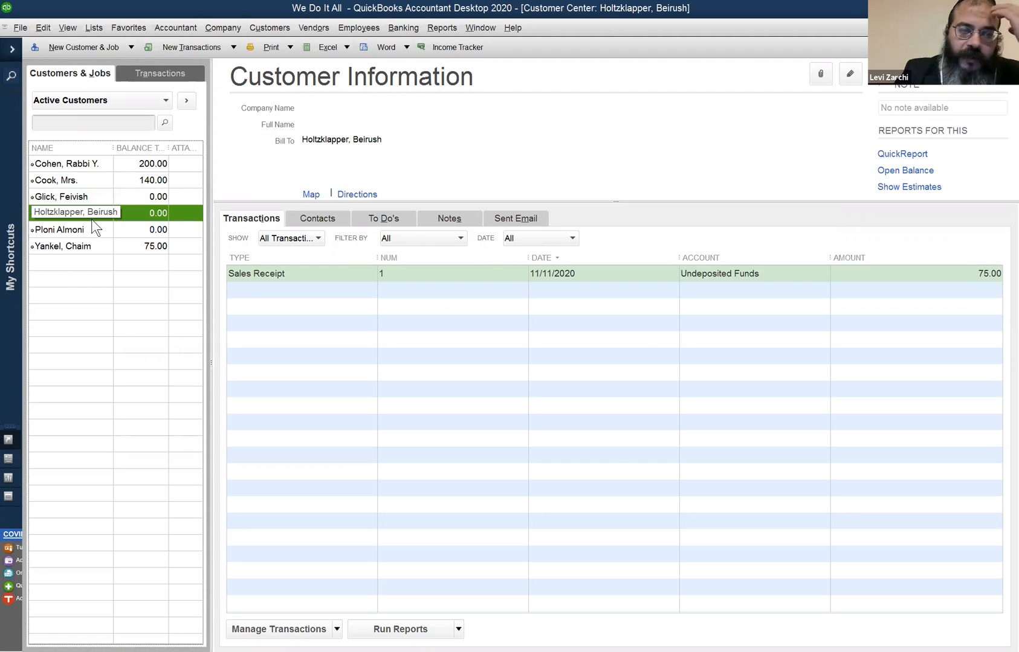
- Open the Vendor Center and examine the Office Rentals transactions, including the bill payment check
{"action": "left_click", "coordinate": [304, 26]}
{"action": "left_click", "coordinate": [281, 26]}
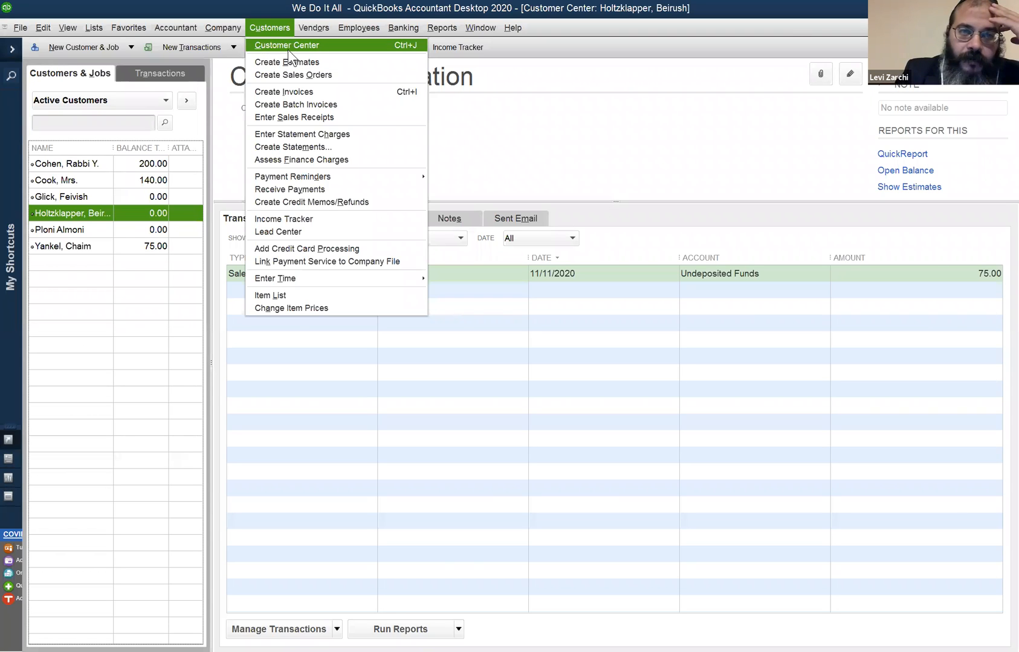
{"action": "left_click", "coordinate": [310, 41]}
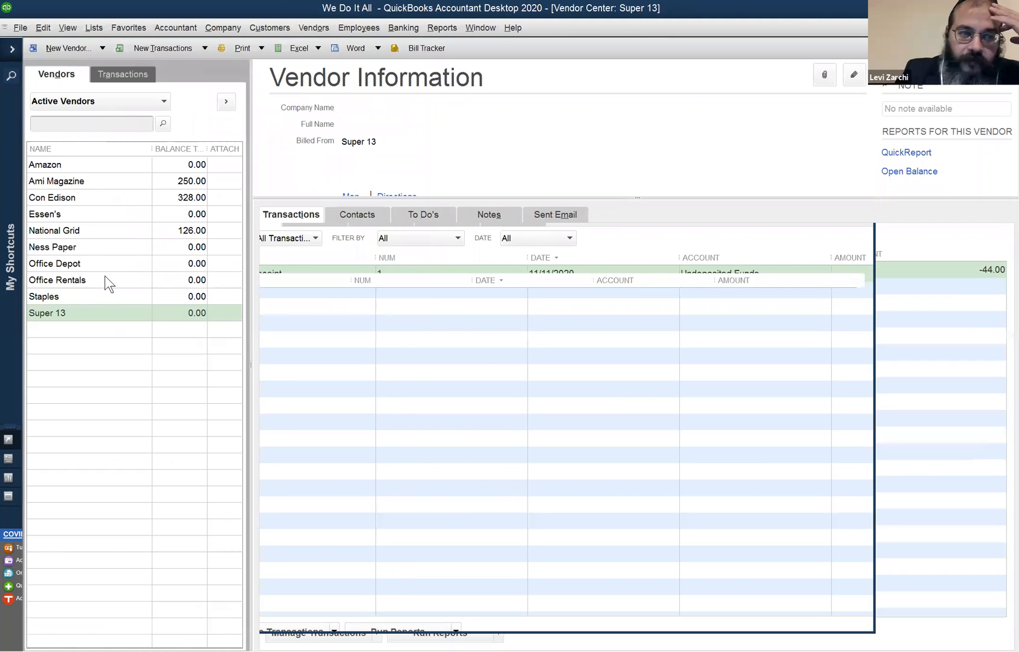
{"action": "left_click", "coordinate": [83, 279]}
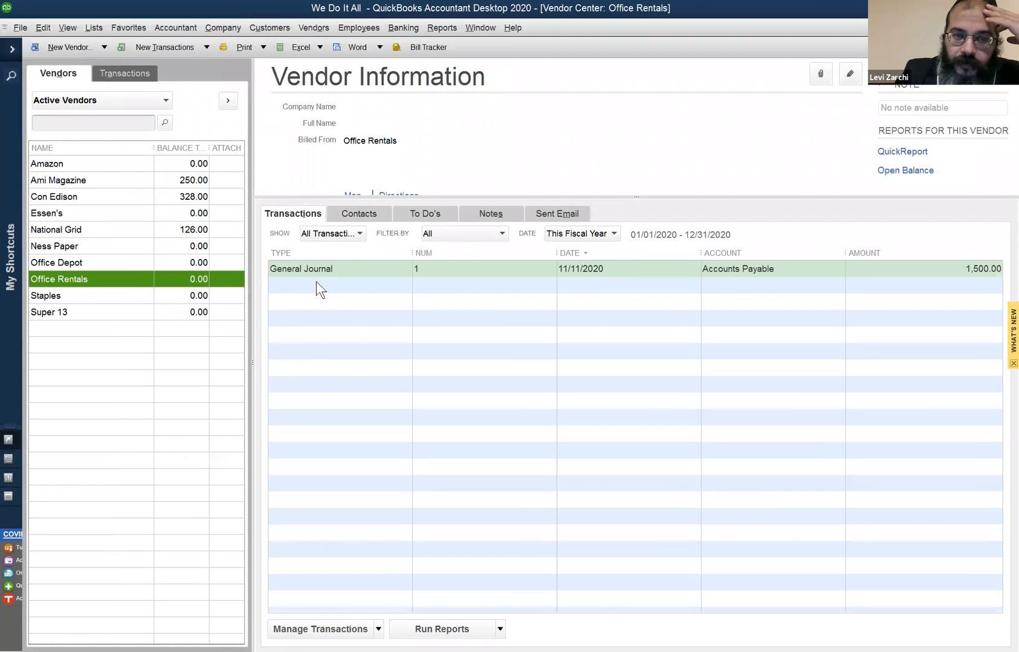
{"action": "left_click", "coordinate": [605, 286]}
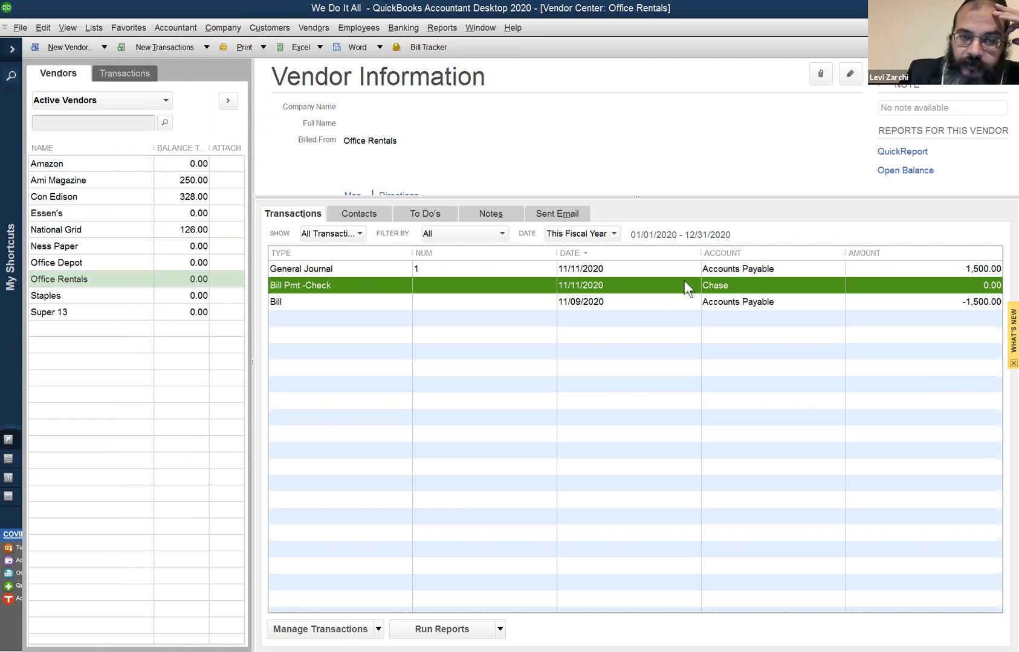
{"action": "left_click", "coordinate": [124, 264]}
{"action": "left_click", "coordinate": [108, 281]}
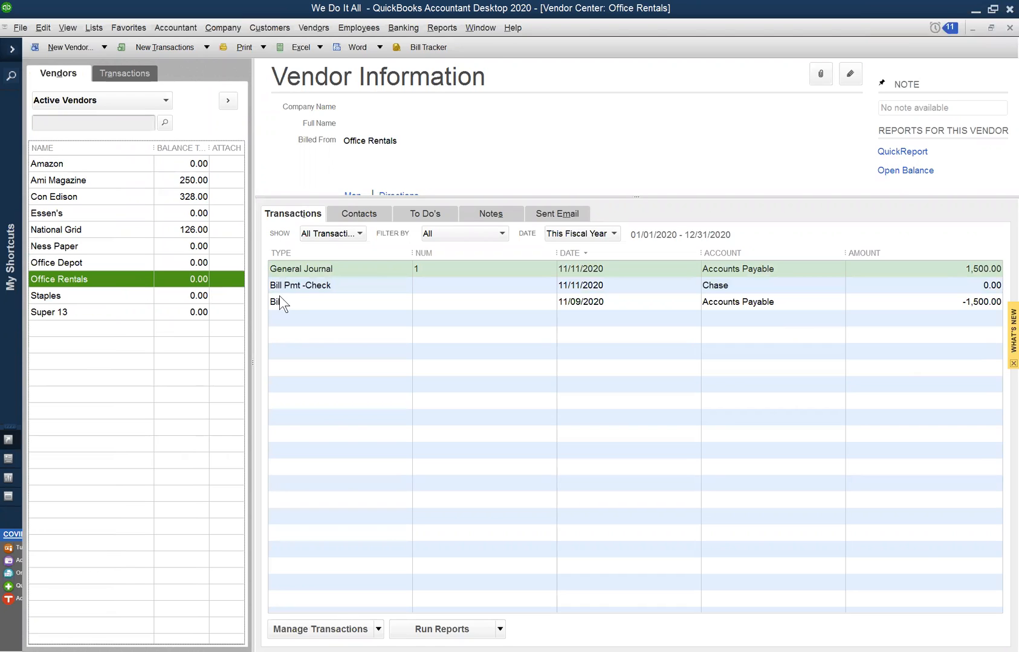
{"action": "left_click", "coordinate": [343, 288]}
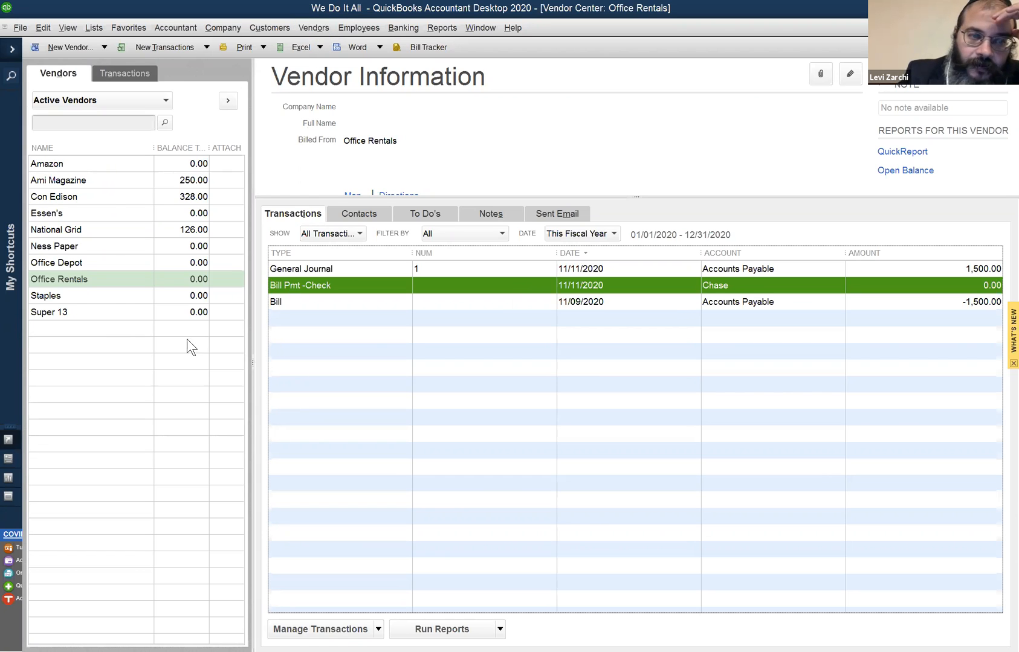
- View the transactions recorded for the vendors Staples and Ness Paper
{"action": "left_click", "coordinate": [97, 309]}
{"action": "key", "text": "Up"}
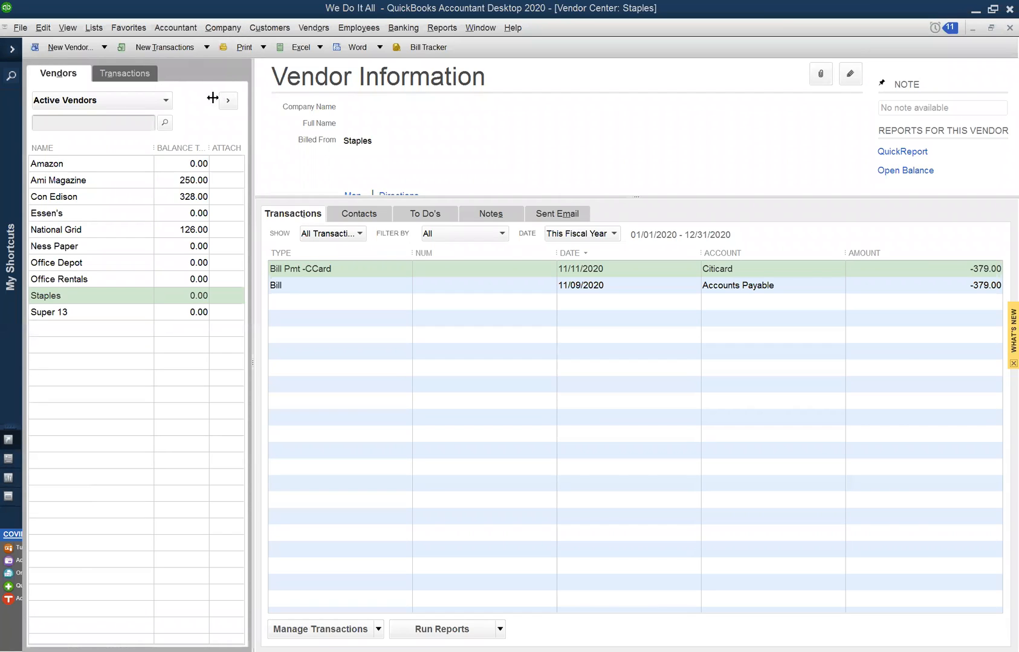
{"action": "left_click", "coordinate": [94, 252]}
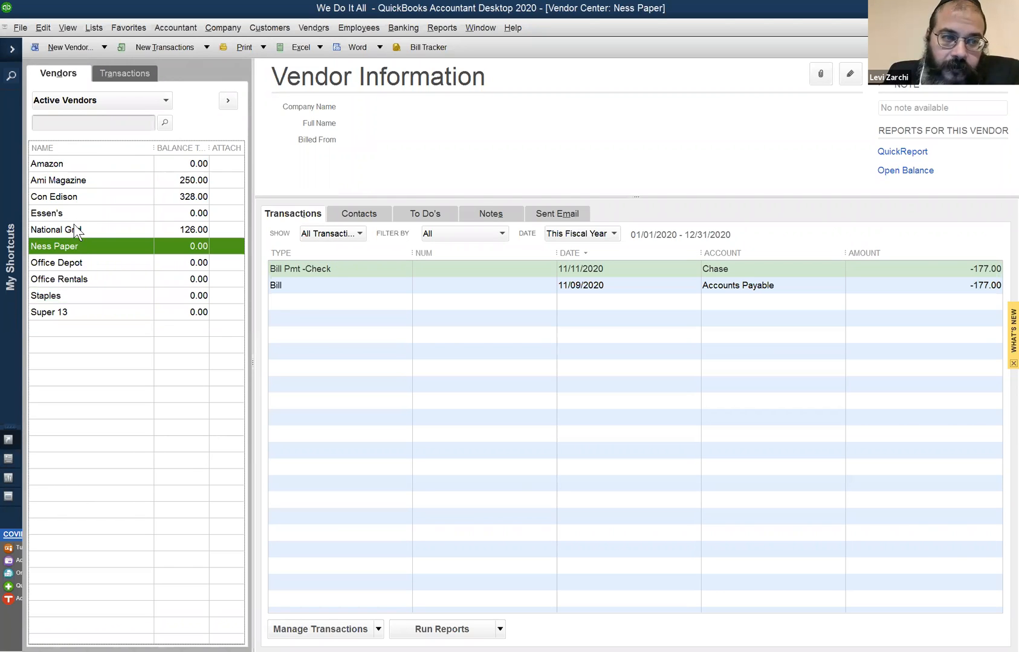
- Return to the Customer Center, inspect the 12/28/2019 housekeeping sales receipt again and close it without editing
{"action": "left_click", "coordinate": [280, 29]}
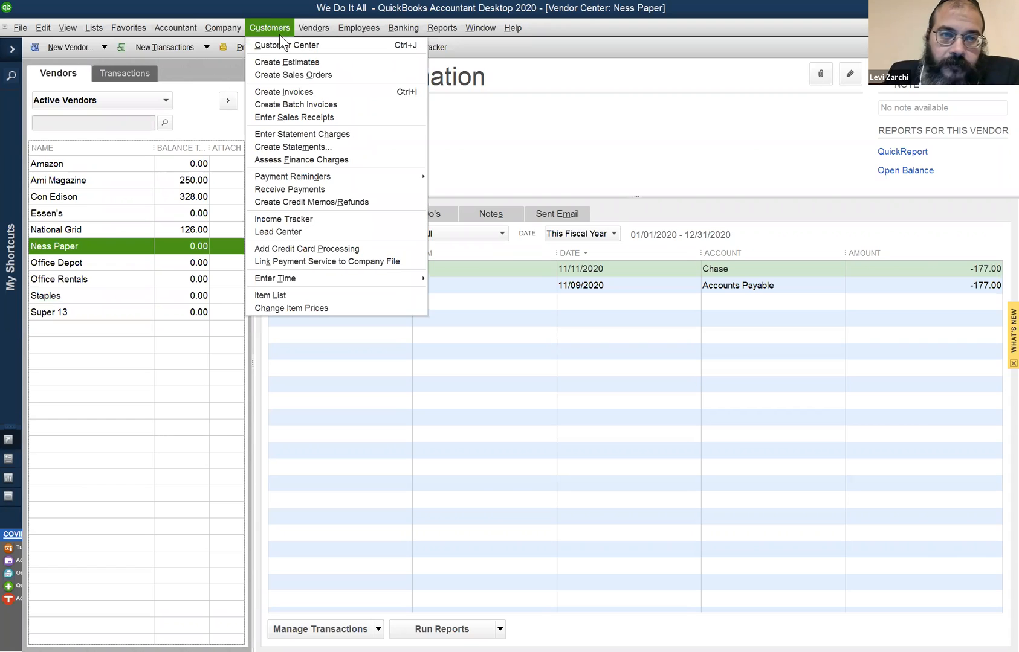
{"action": "left_click", "coordinate": [278, 45]}
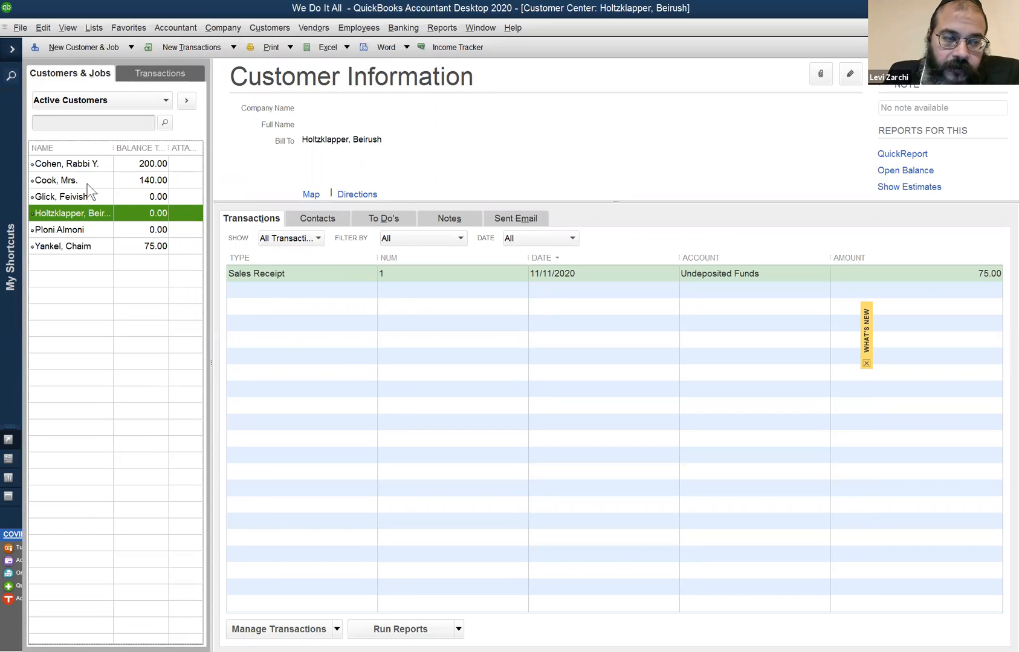
{"action": "left_click", "coordinate": [78, 197]}
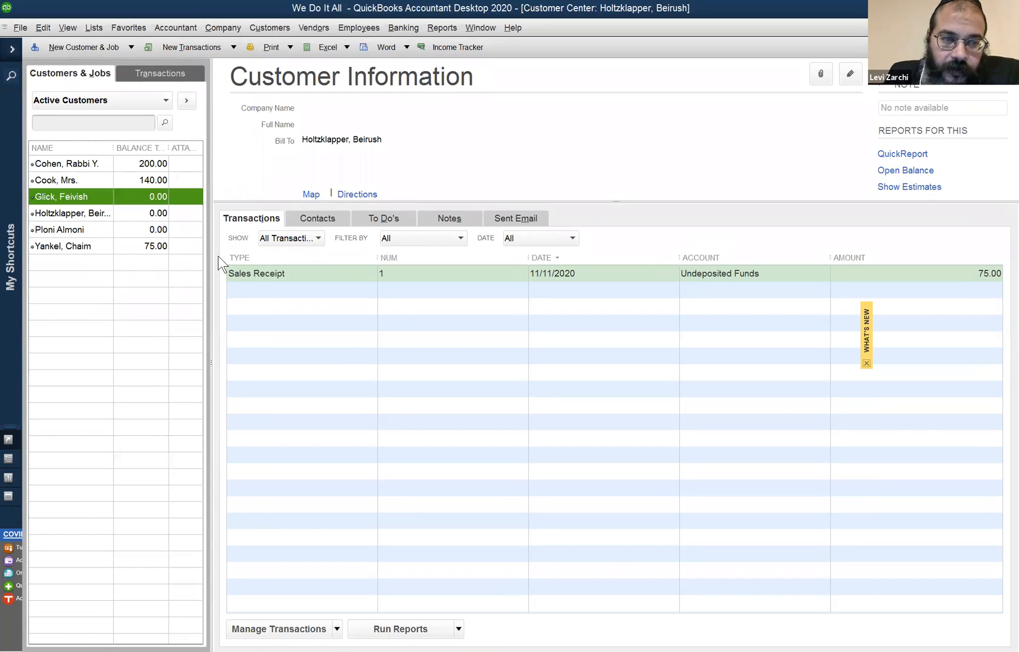
{"action": "double_click", "coordinate": [254, 272]}
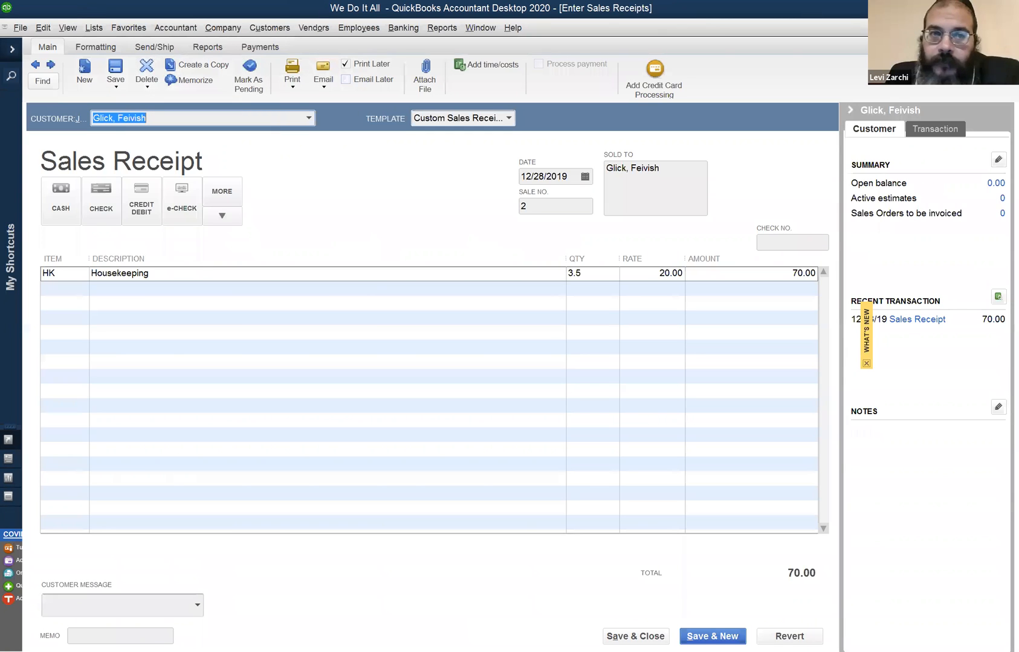
{"action": "key", "text": "Escape"}
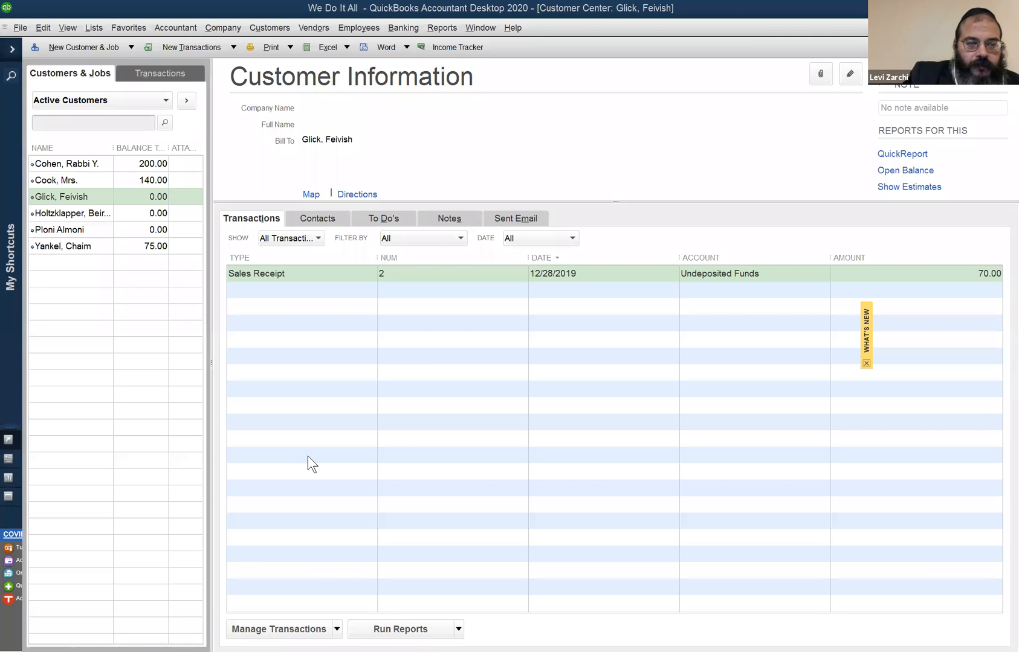
{"action": "left_click", "coordinate": [495, 27]}
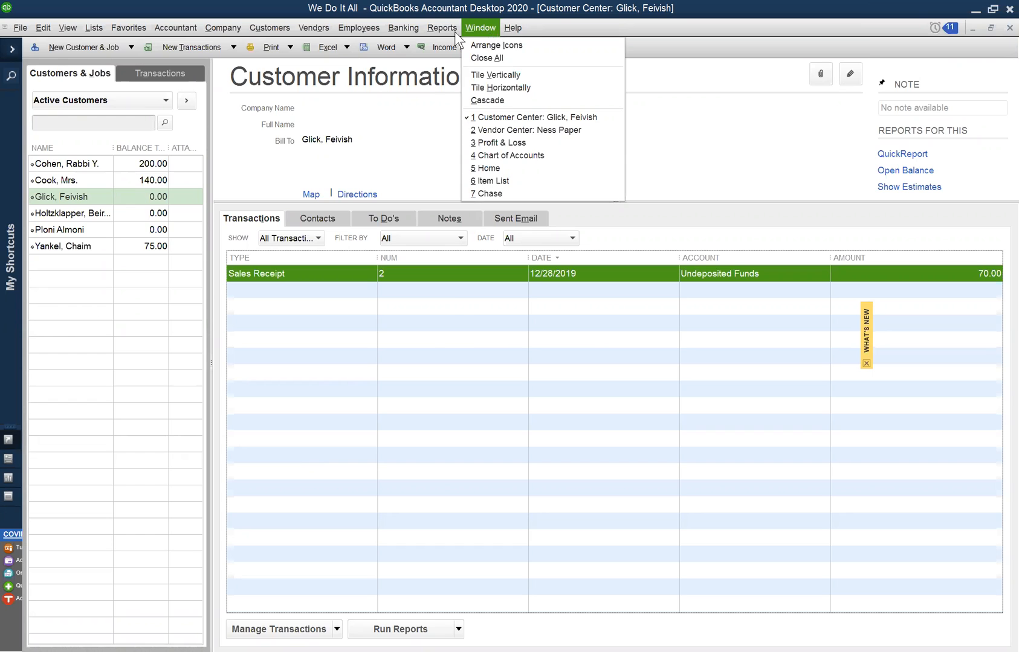
{"action": "mouse_move", "coordinate": [442, 28]}
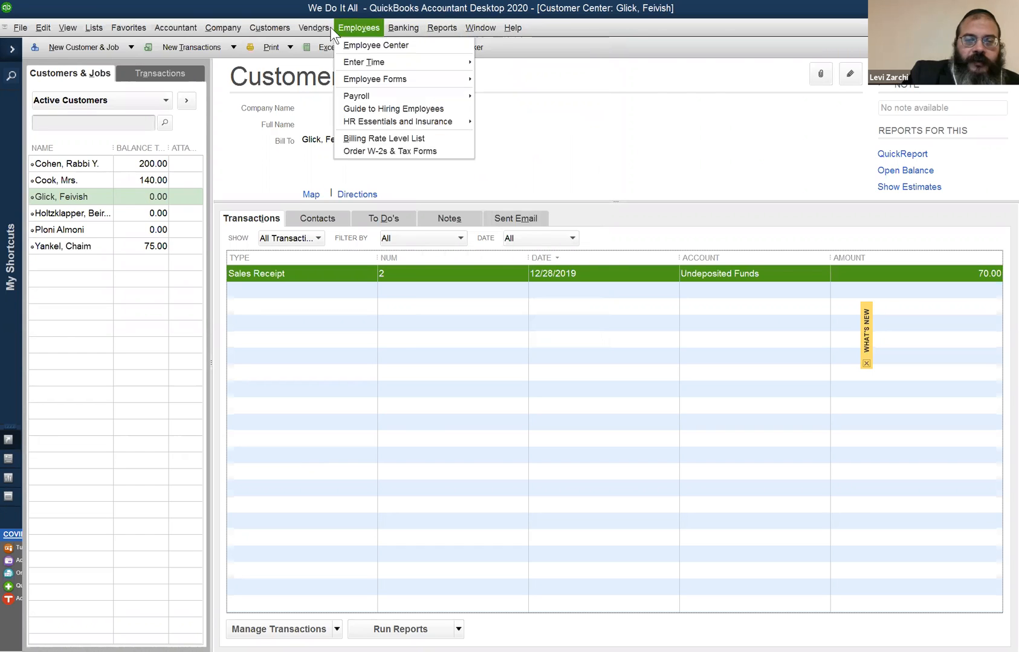
{"action": "mouse_move", "coordinate": [496, 28]}
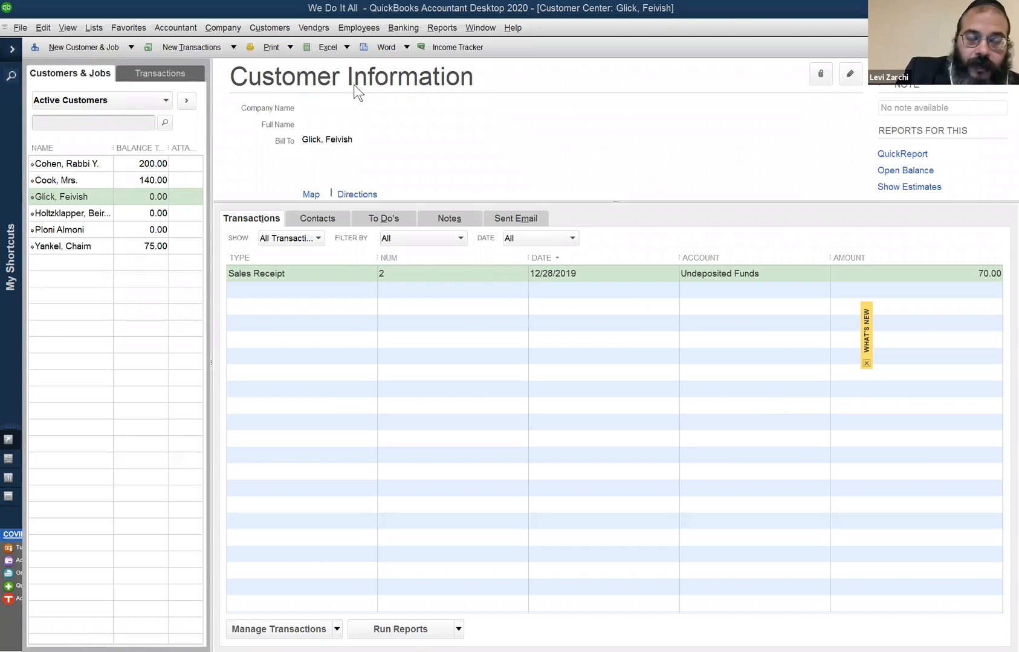
{"action": "left_click", "coordinate": [271, 27]}
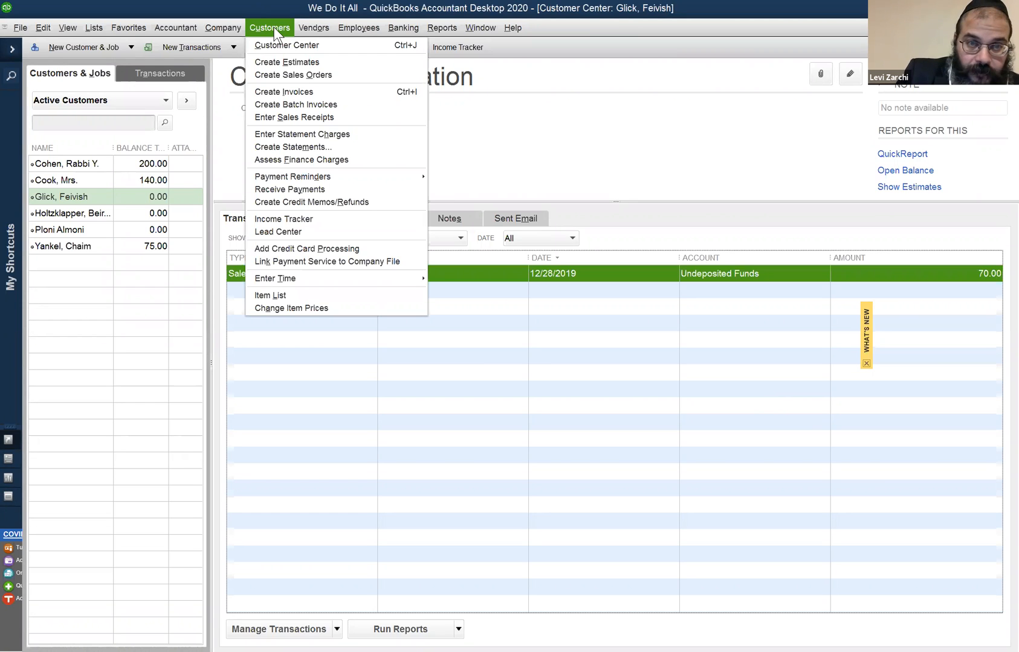
- Bring up a blank check form, return to the Vendor Center and view the transactions of Essen's and Super 13
{"action": "left_click", "coordinate": [281, 9]}
{"action": "key", "text": "ctrl+w"}
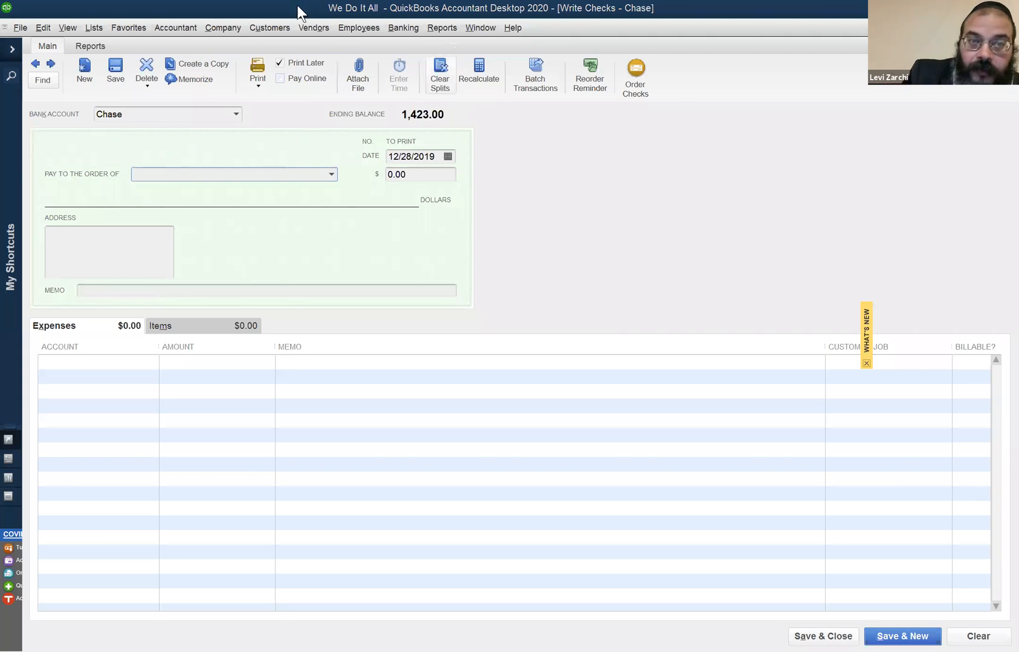
{"action": "left_click", "coordinate": [321, 31]}
{"action": "left_click", "coordinate": [319, 39]}
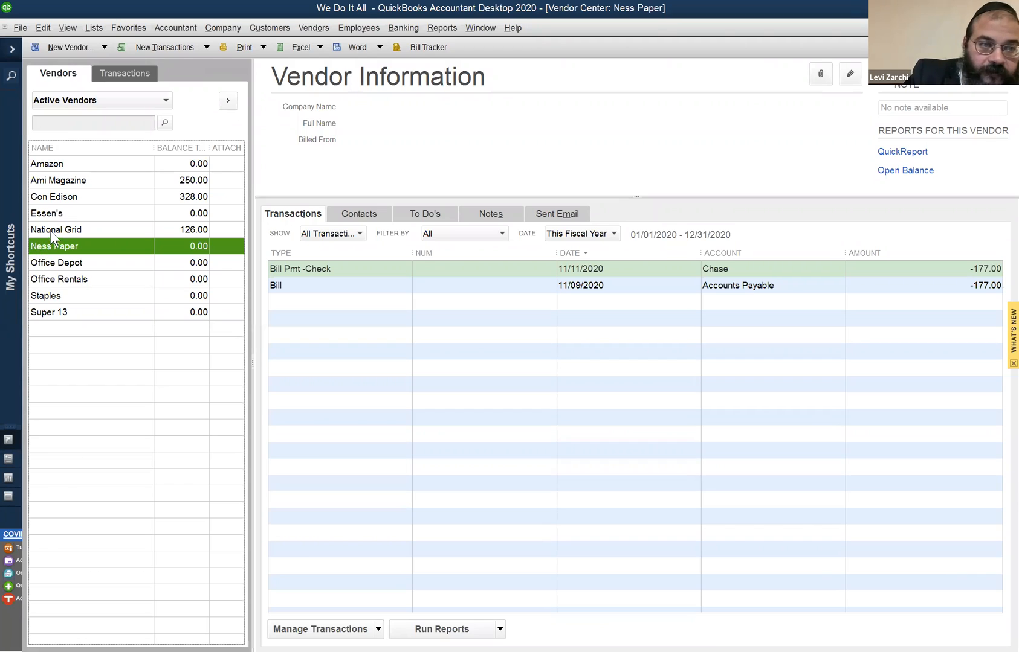
{"action": "left_click", "coordinate": [60, 216]}
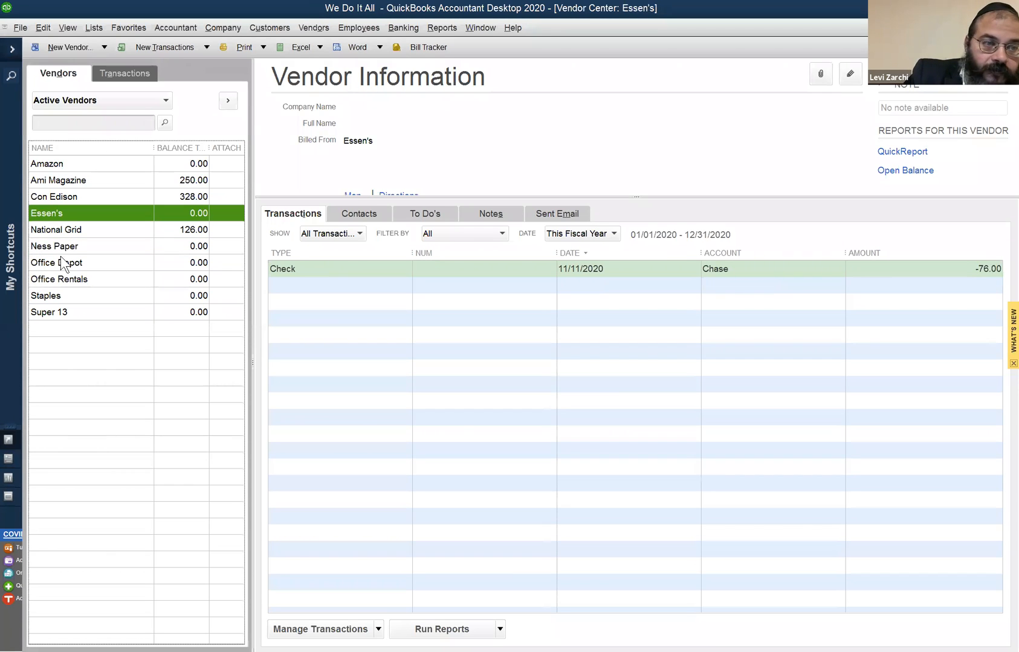
{"action": "left_click", "coordinate": [58, 312]}
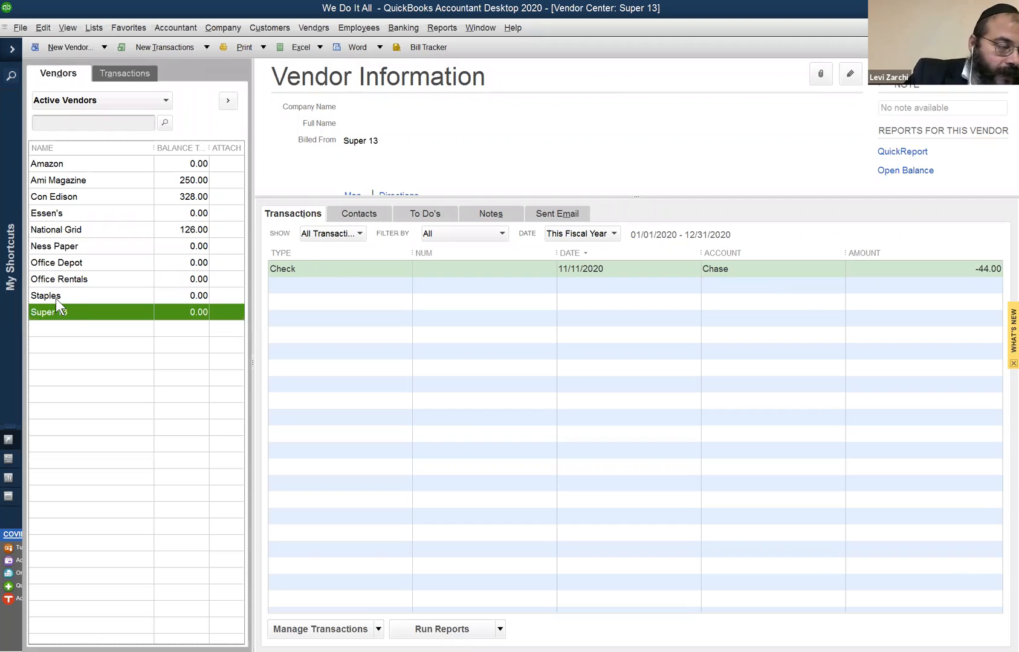
- Examine the 11/11/2020 check listed for Super 13 and the one listed for Essen's
{"action": "left_click", "coordinate": [509, 214]}
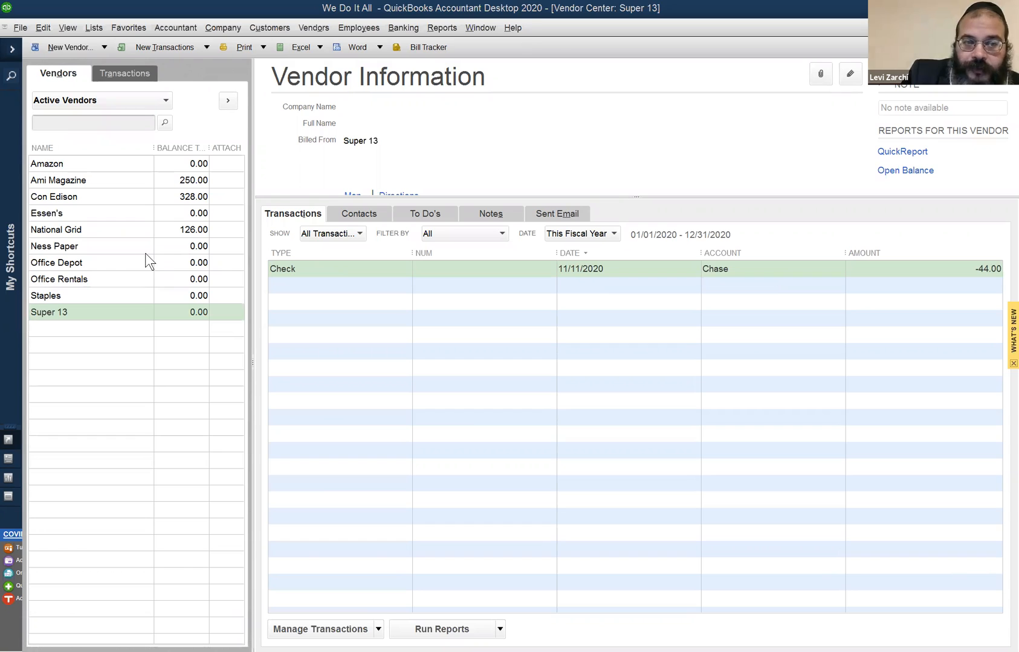
{"action": "left_click", "coordinate": [331, 271]}
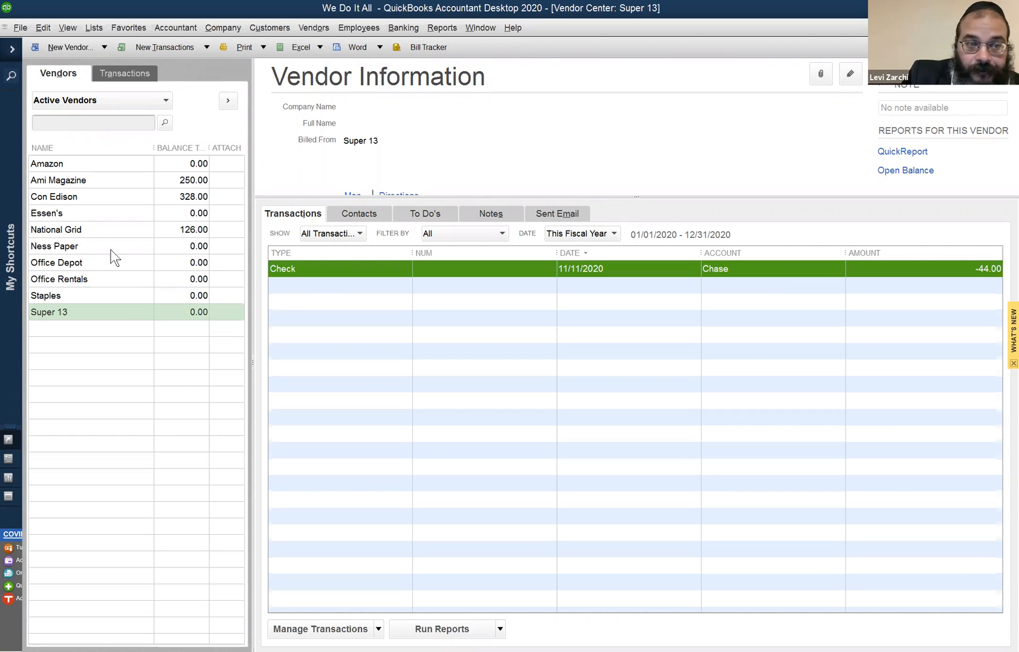
{"action": "left_click", "coordinate": [106, 212]}
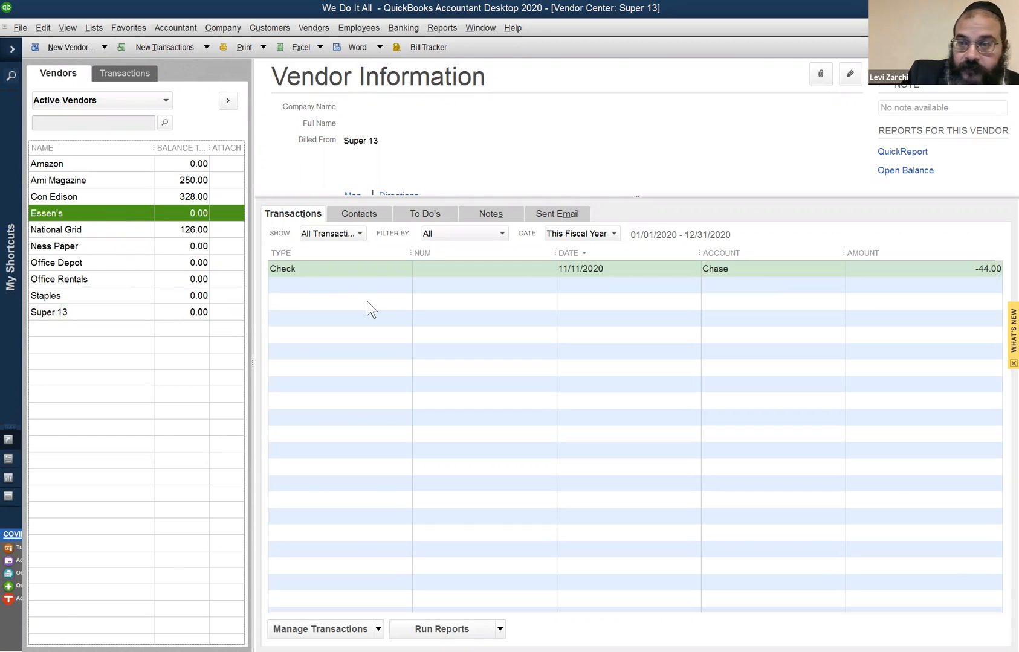
{"action": "left_click", "coordinate": [421, 270]}
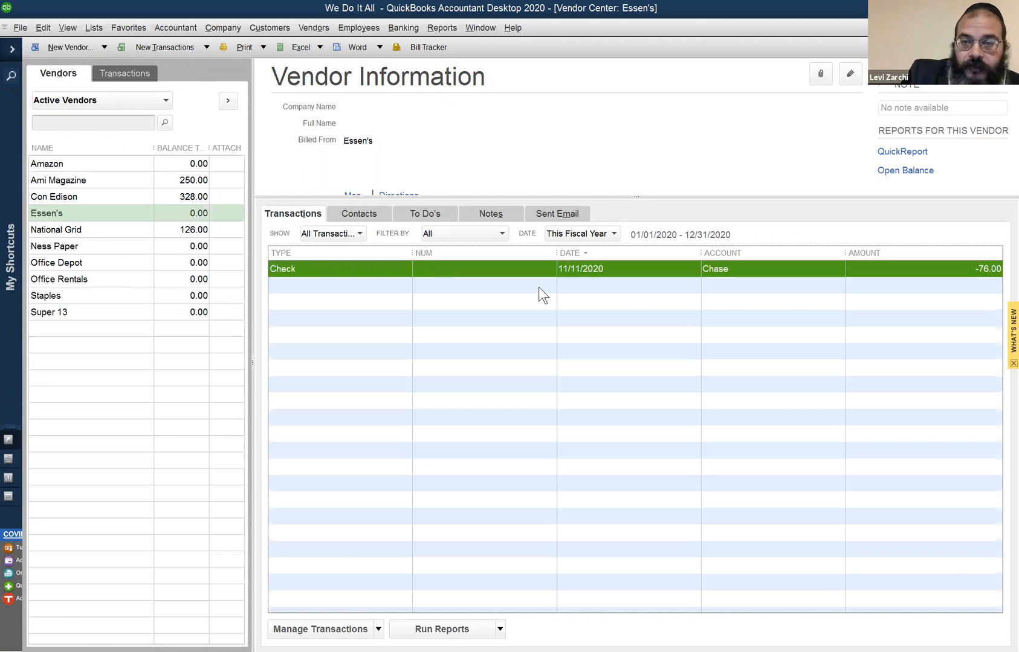
{"action": "left_click", "coordinate": [583, 59]}
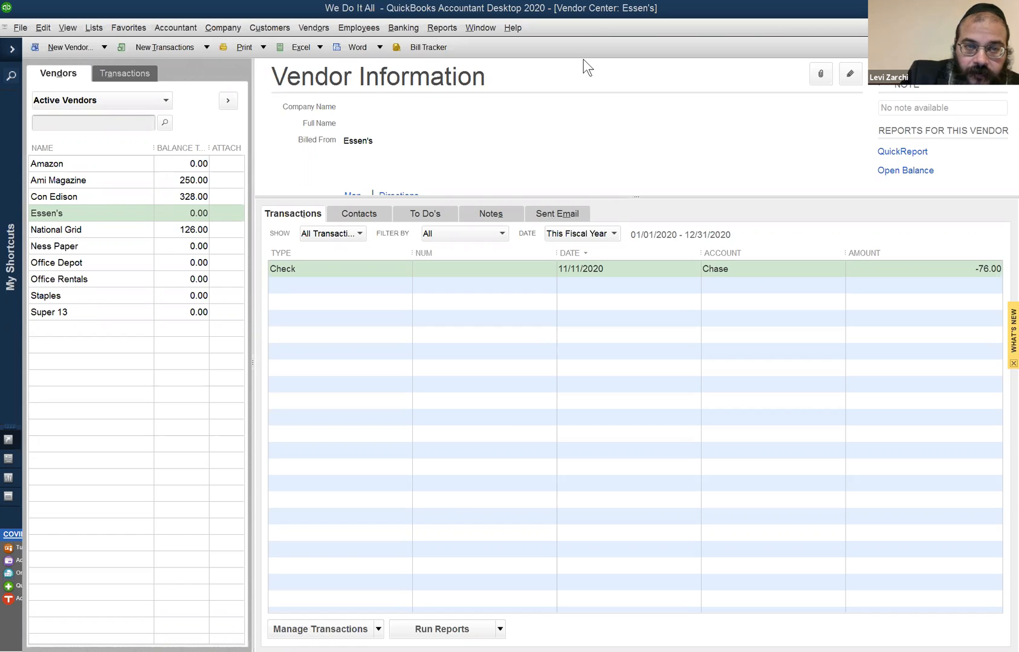
- Fill in a new Chase check to Essen's dated 11/11/2020 for 76.00, charged to Meals and Entertainment
{"action": "left_click", "coordinate": [87, 464]}
{"action": "key", "text": "ctrl+w"}
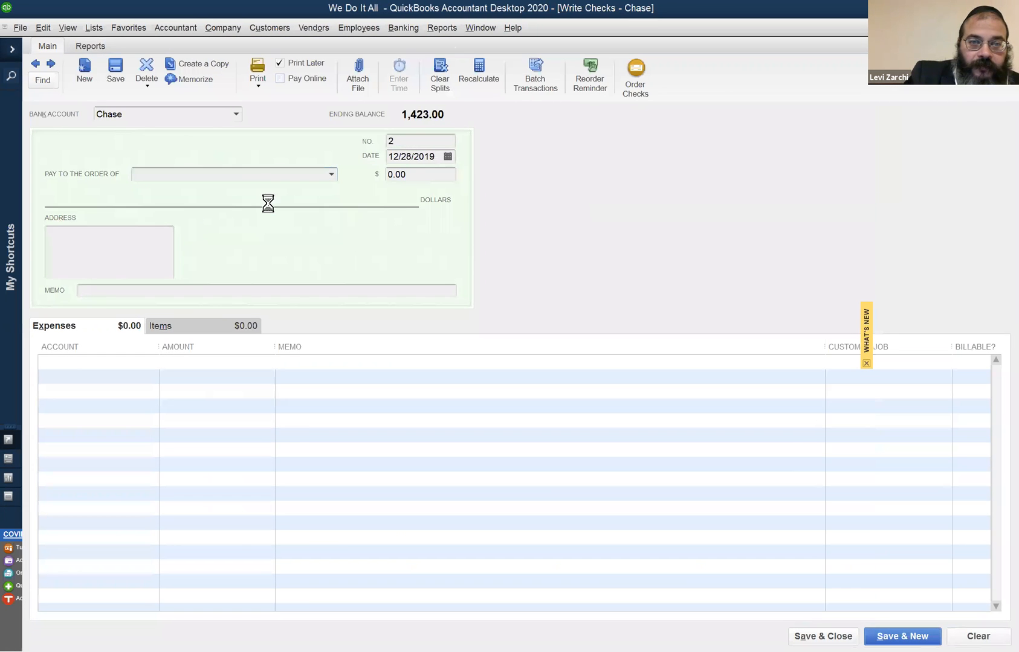
{"action": "left_click", "coordinate": [428, 156]}
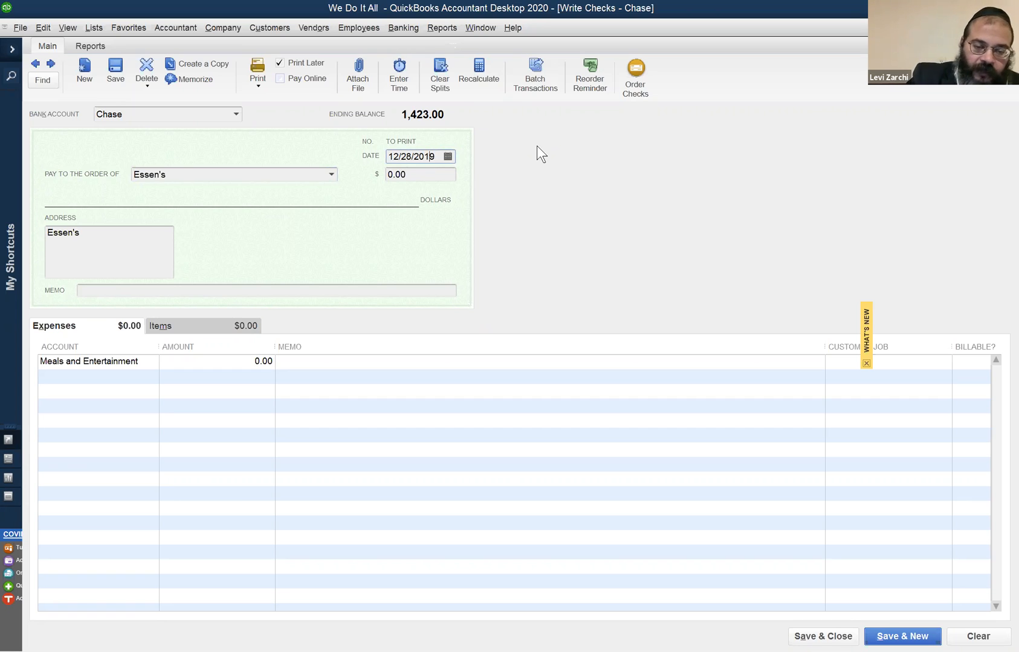
{"action": "key", "text": "t"}
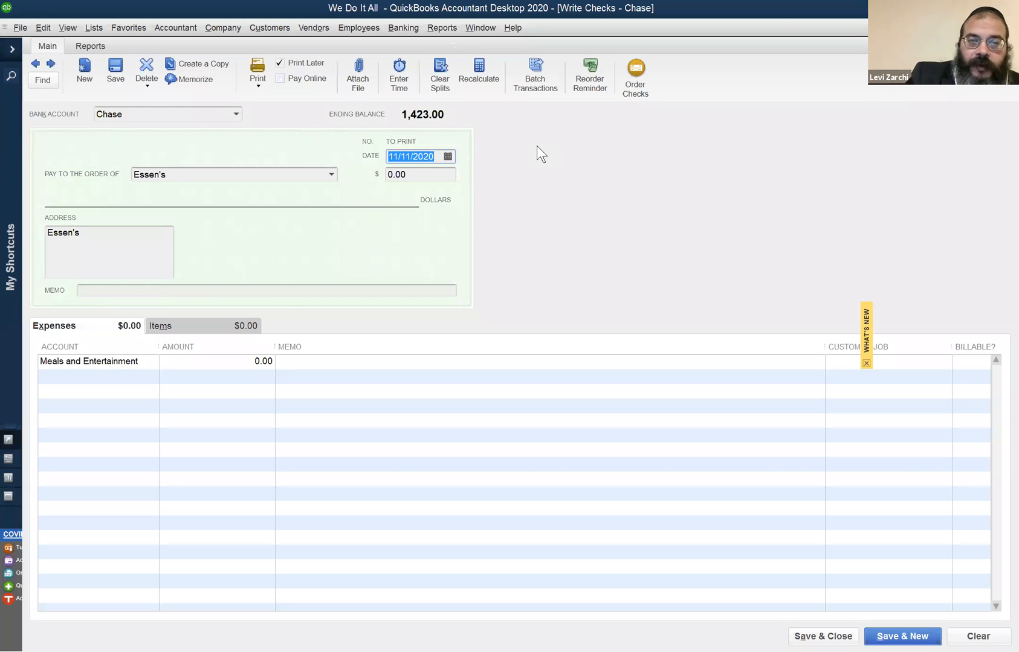
{"action": "left_click", "coordinate": [236, 179]}
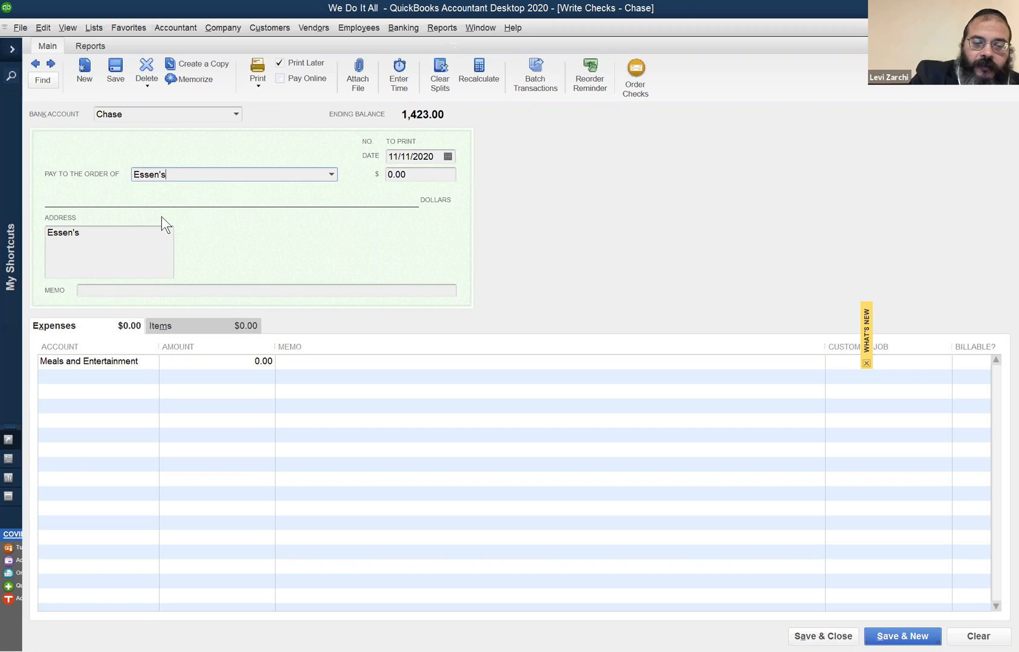
{"action": "key", "text": "Tab"}
{"action": "type", "text": "76"}
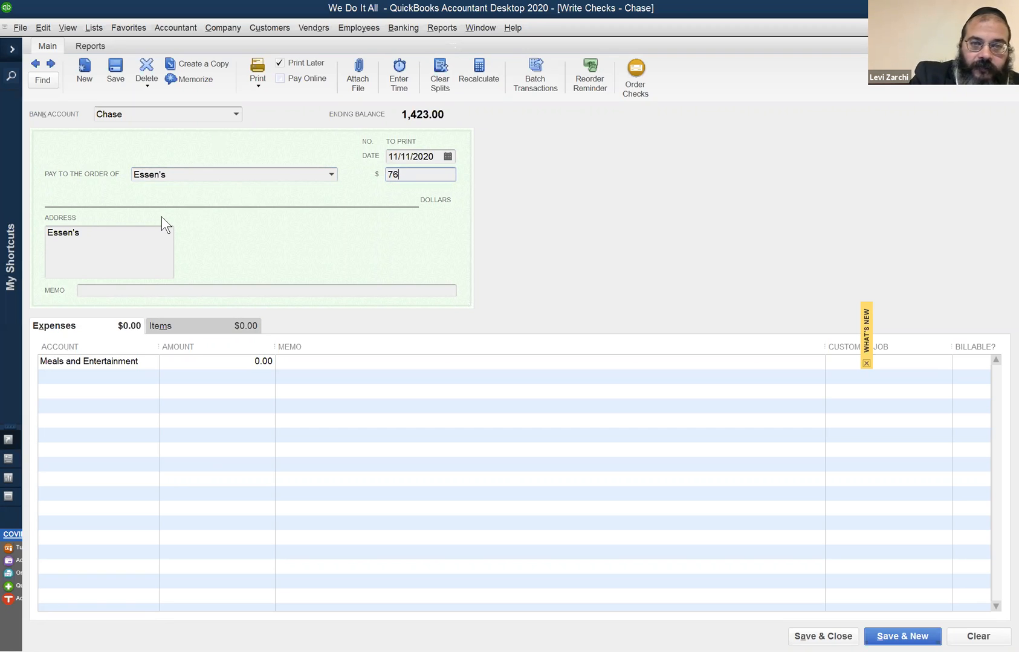
{"action": "key", "text": "Tab"}
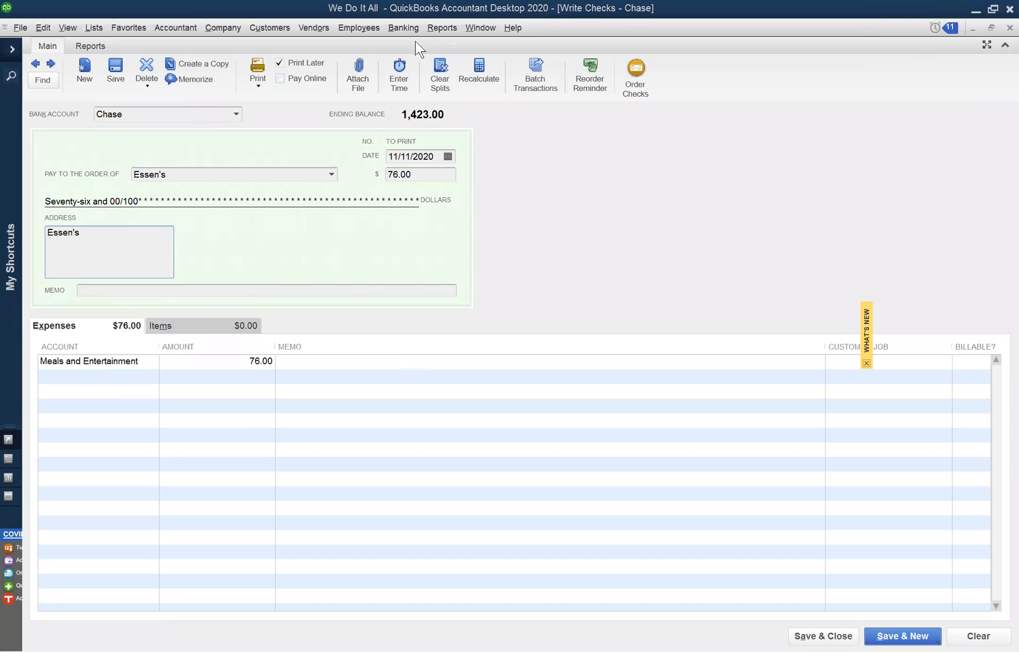
- Open the Chase register, examine the 11/04/2020 and 11/09/2020 deposits, inspect the latter's payment details and close them
{"action": "left_click", "coordinate": [403, 27]}
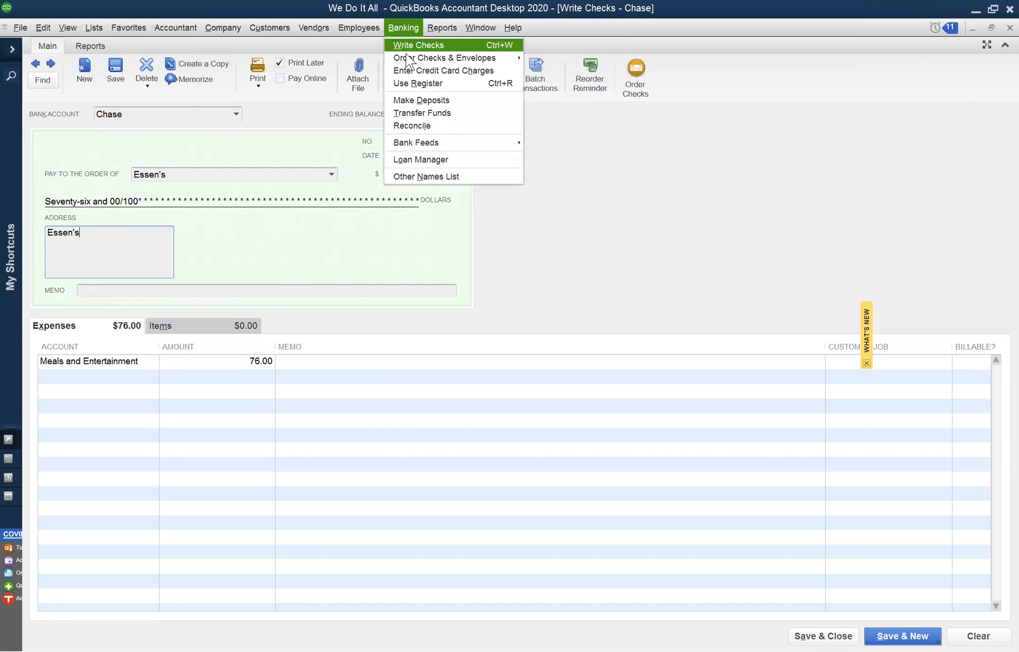
{"action": "left_click", "coordinate": [441, 84]}
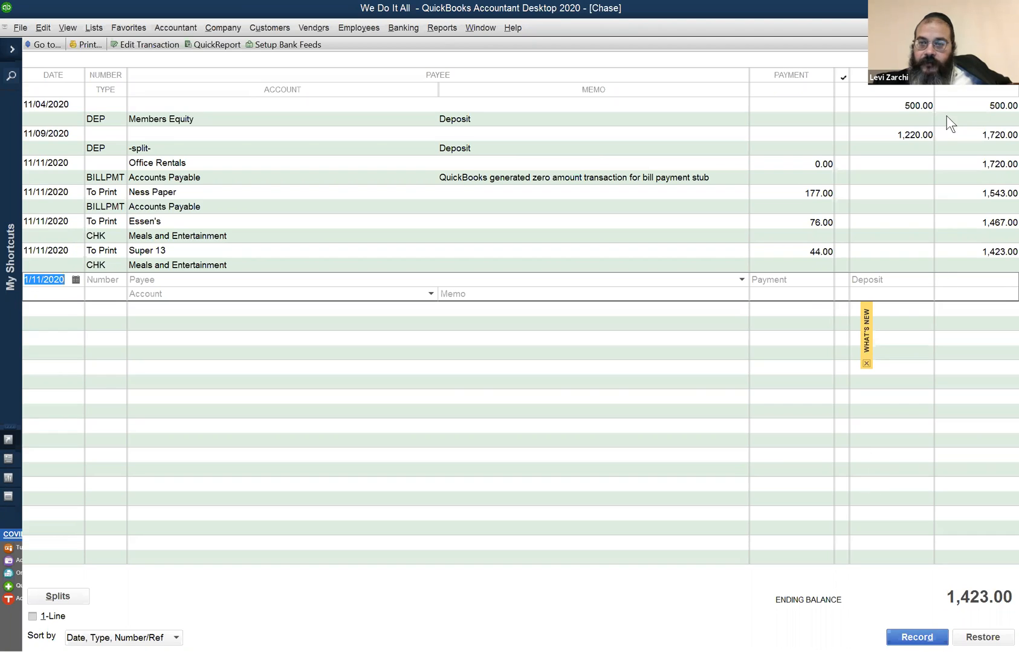
{"action": "left_click", "coordinate": [909, 110]}
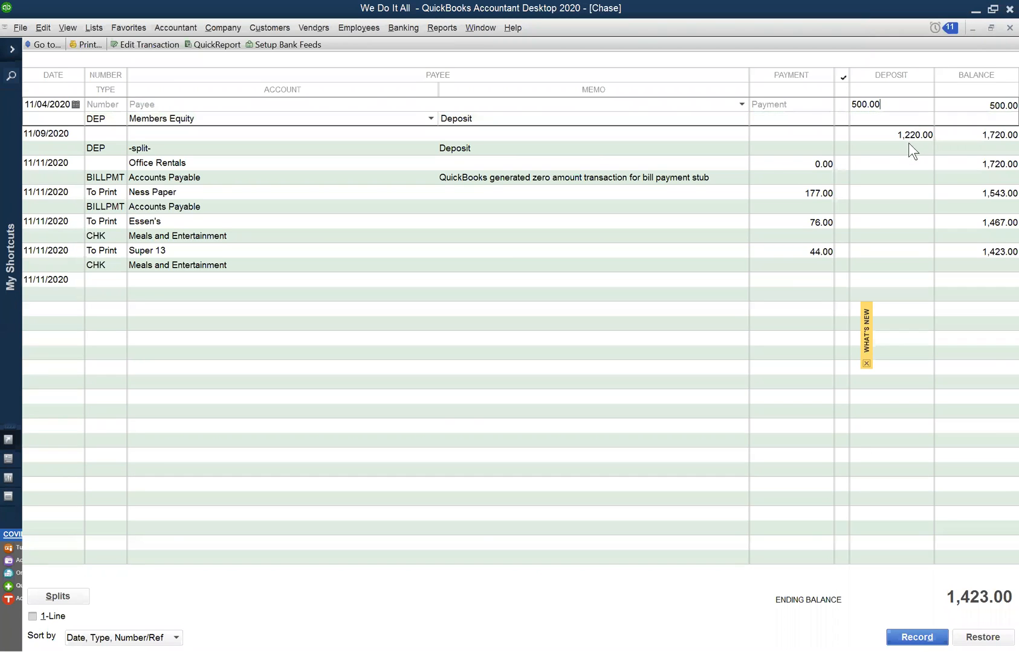
{"action": "left_click", "coordinate": [913, 137]}
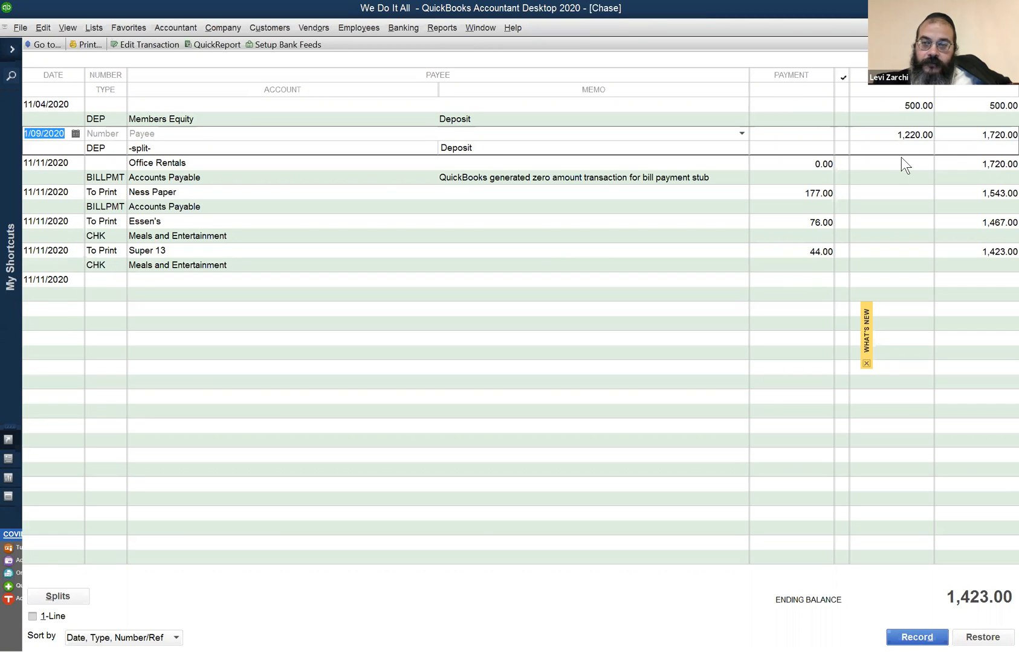
{"action": "left_click", "coordinate": [901, 141]}
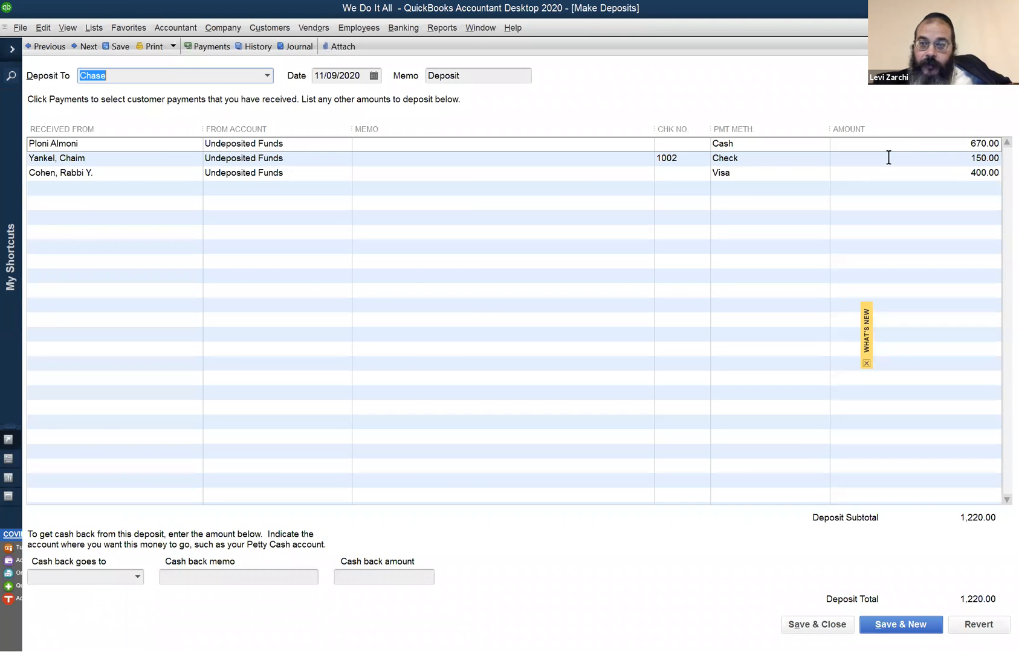
{"action": "left_click", "coordinate": [998, 27]}
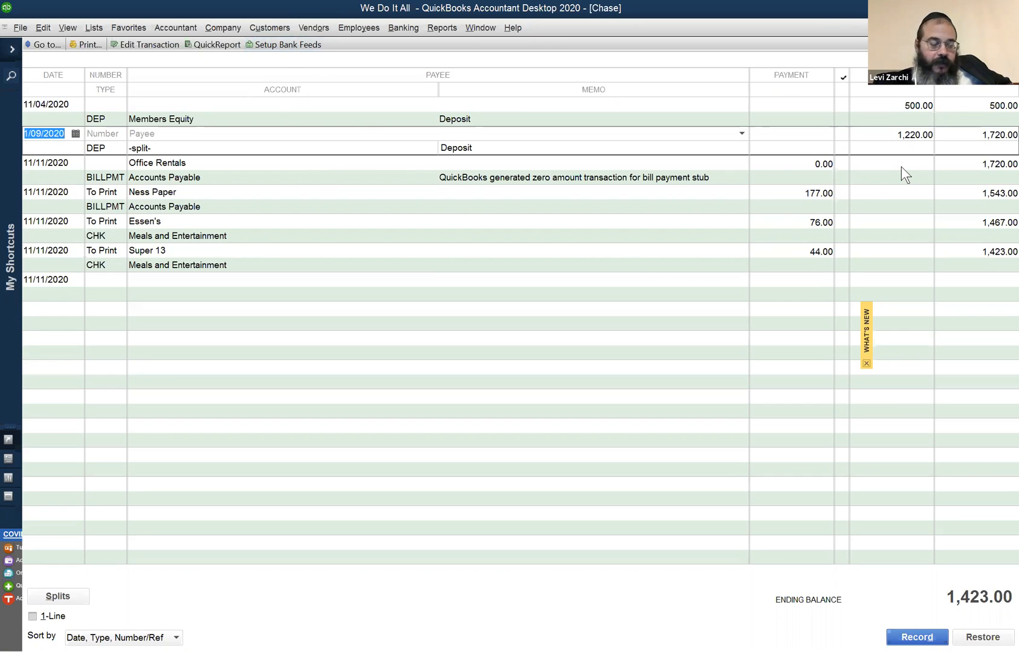
{"action": "left_click", "coordinate": [292, 25]}
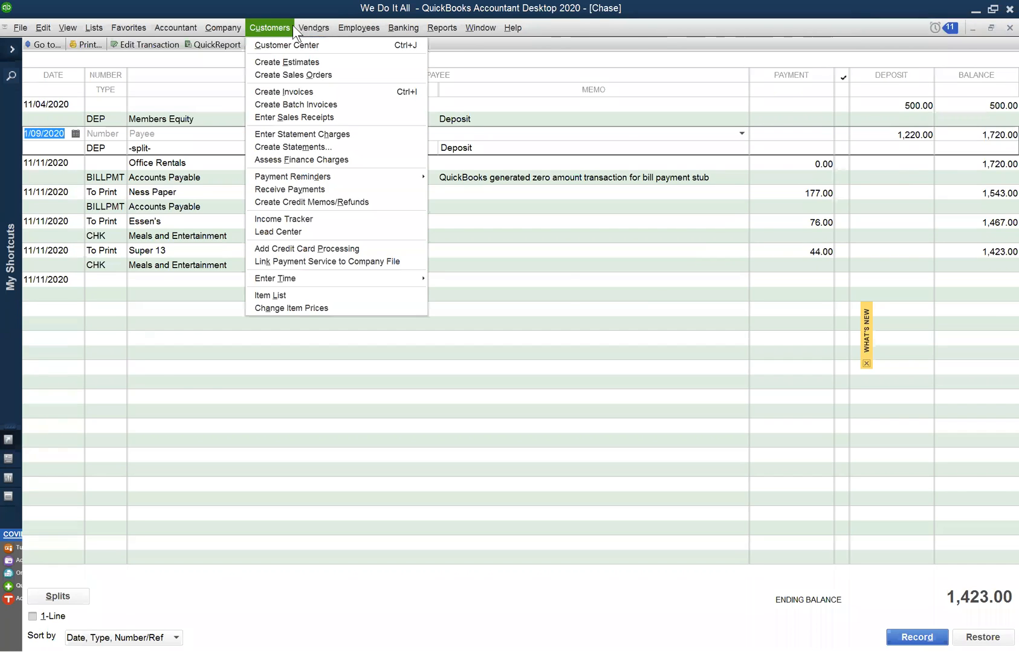
{"action": "key", "text": "Right"}
{"action": "key", "text": "Right"}
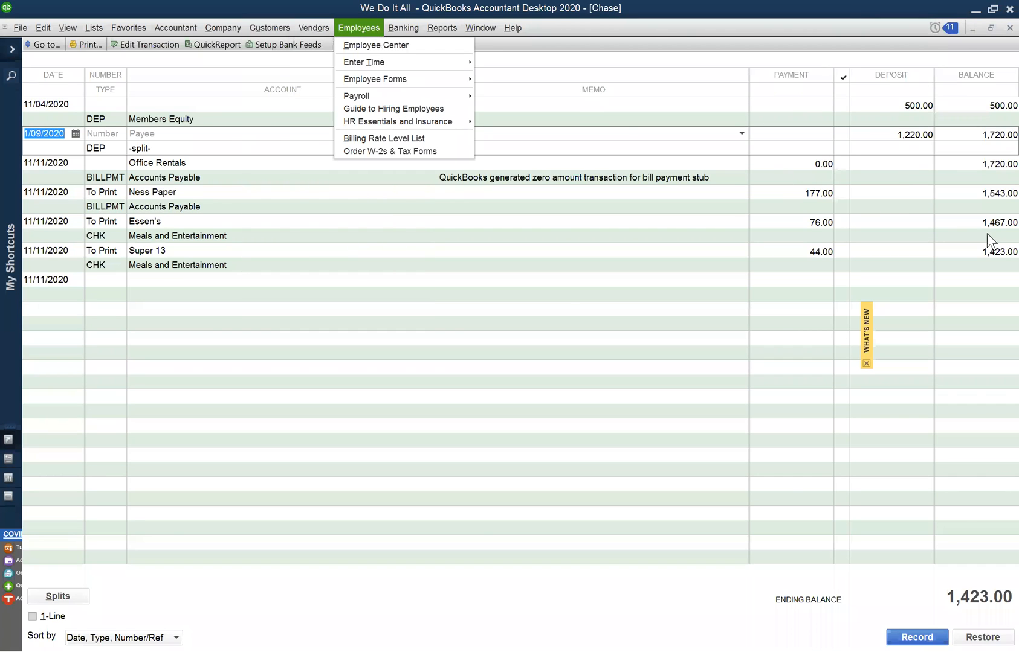
{"action": "left_click", "coordinate": [908, 162]}
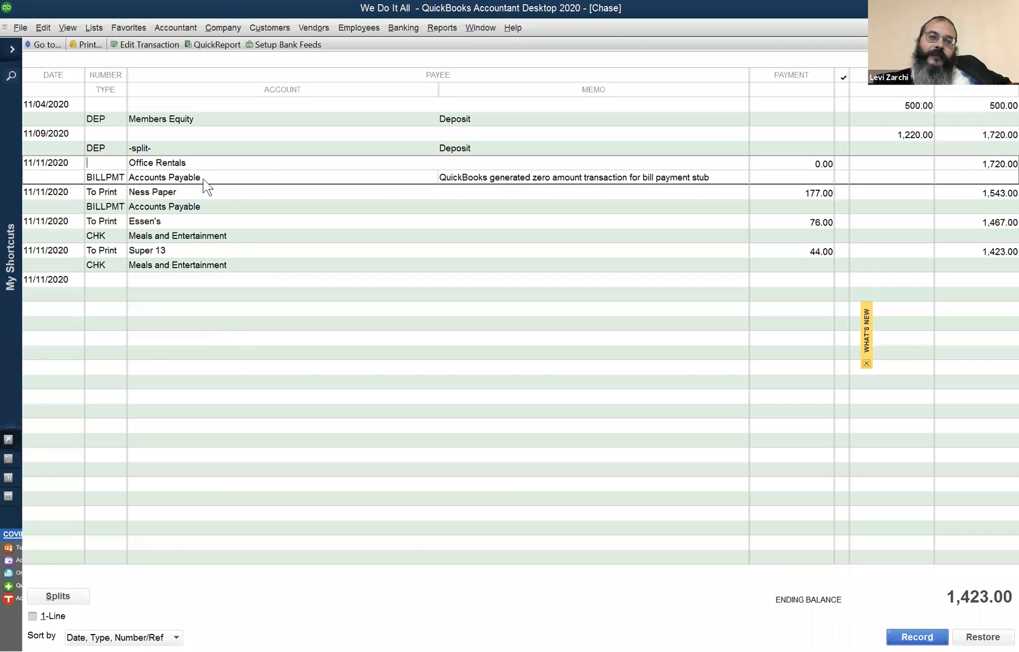
- Start a bank deposit, review the customer payments waiting to be deposited and dismiss the list without selecting any
{"action": "left_click", "coordinate": [399, 29]}
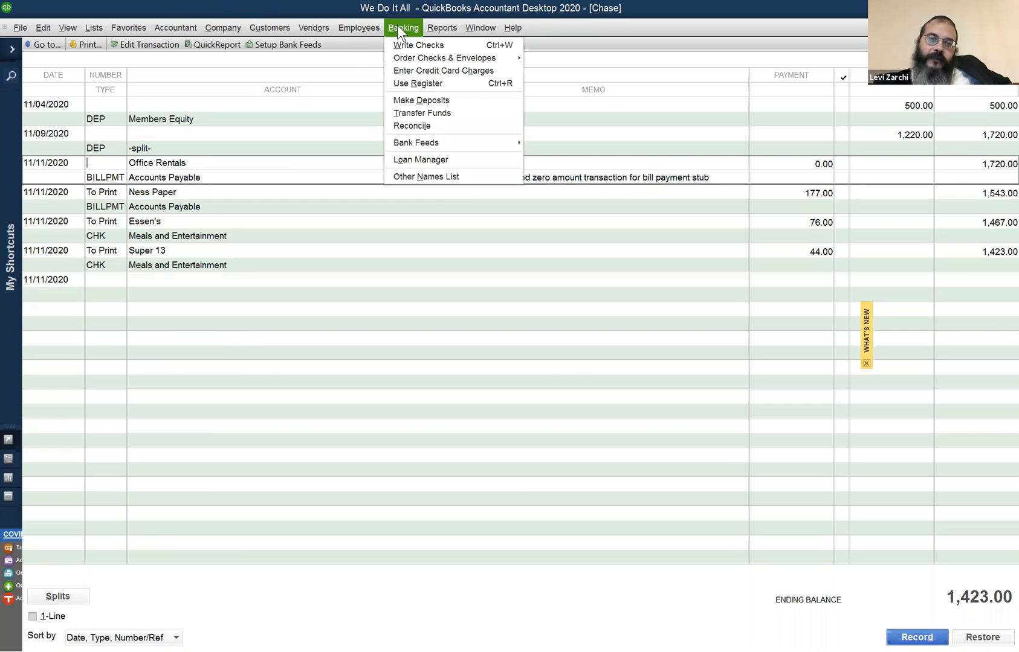
{"action": "left_click", "coordinate": [454, 100]}
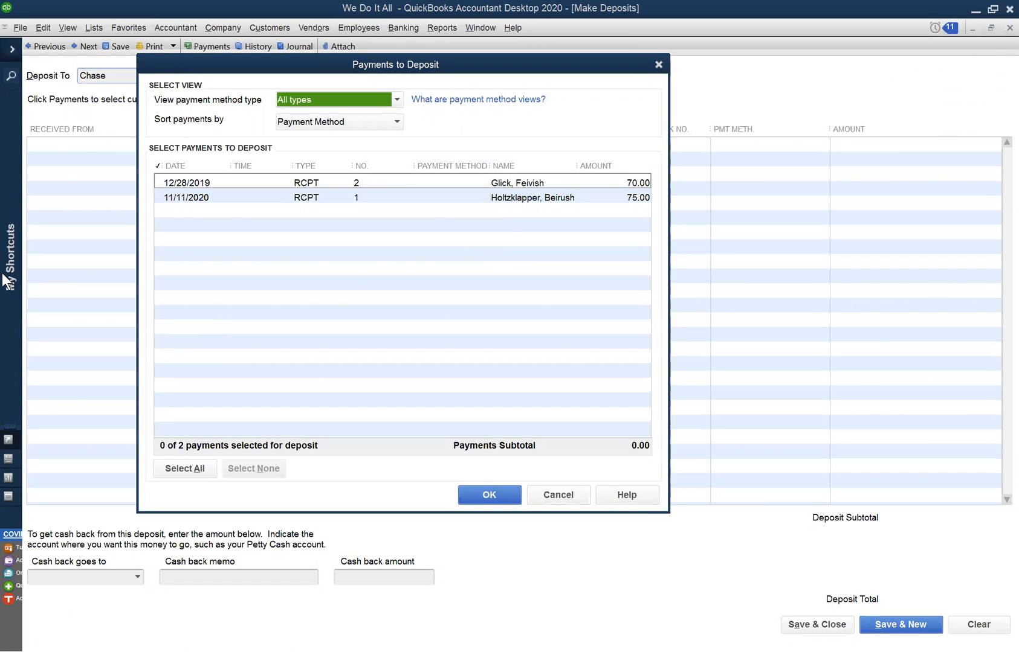
{"action": "left_click_drag", "start_coordinate": [551, 70], "coordinate": [618, 24]}
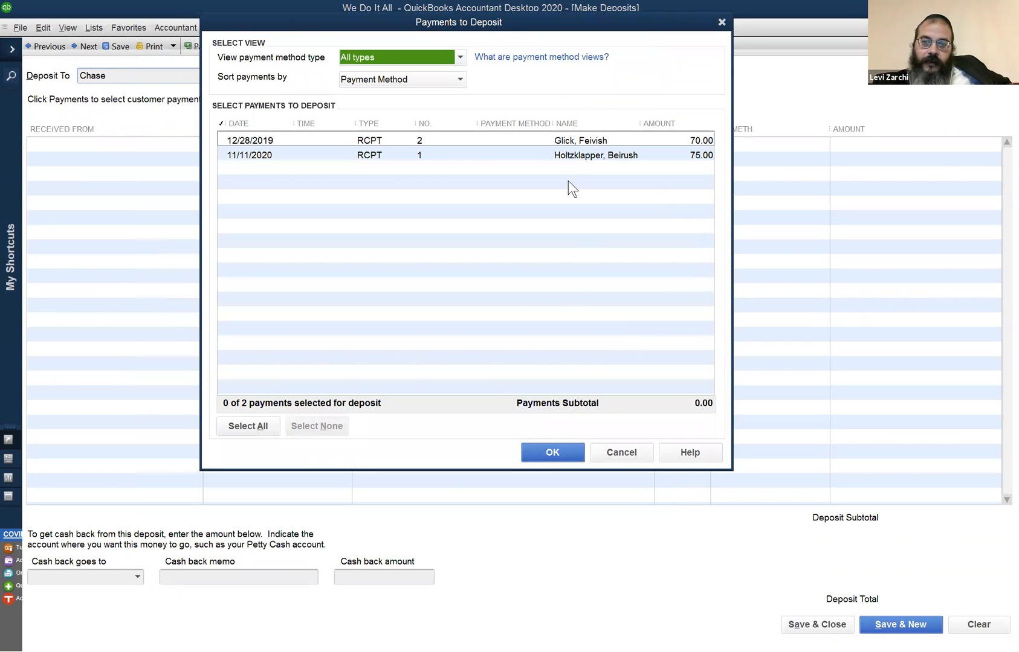
{"action": "left_click_drag", "start_coordinate": [499, 23], "coordinate": [505, 12]}
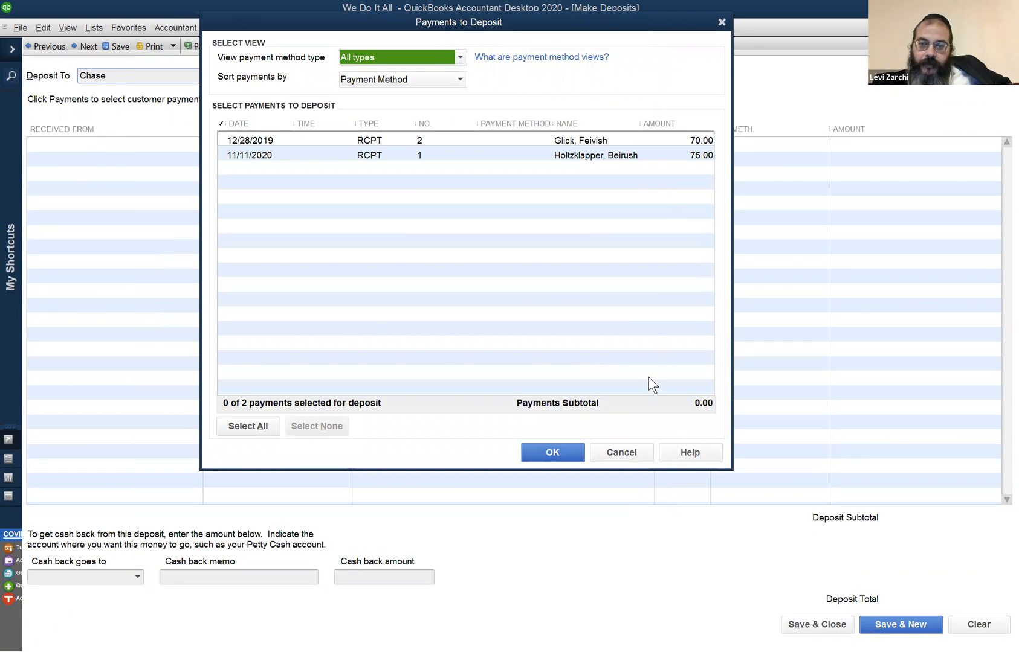
{"action": "key", "text": "Escape"}
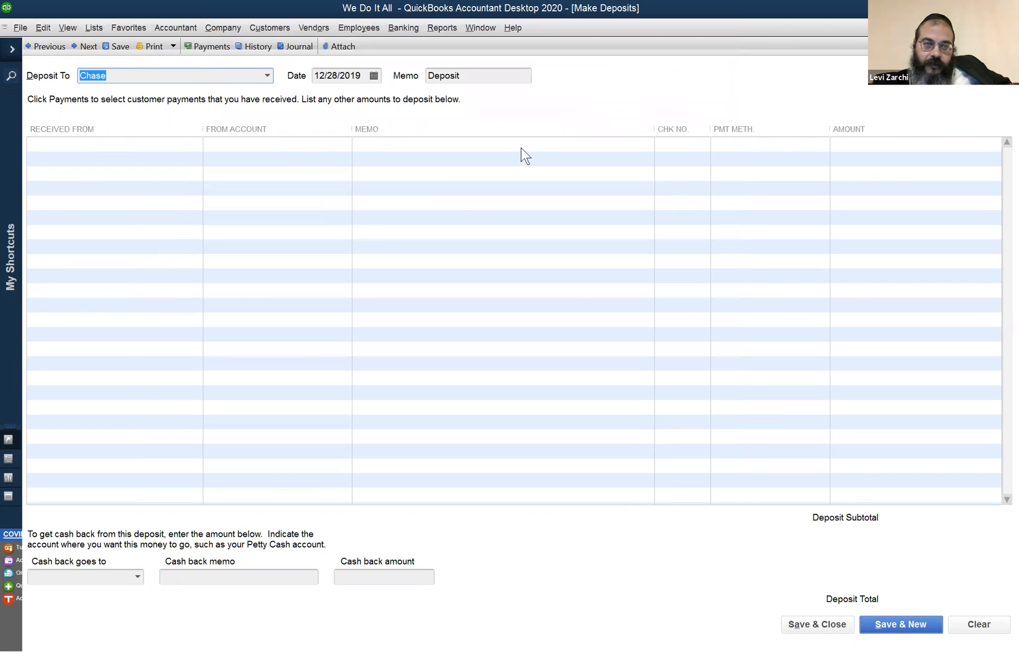
- Return to the Customer Center and examine the last listed customer's invoice 1 and payment 1002
{"action": "left_click", "coordinate": [337, 24]}
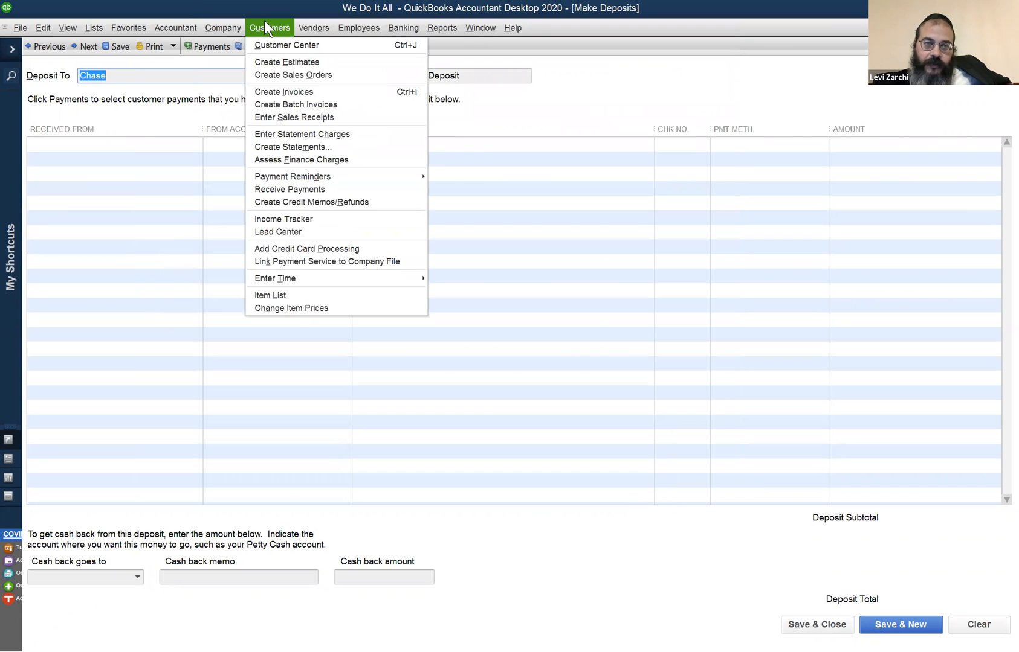
{"action": "left_click", "coordinate": [264, 44]}
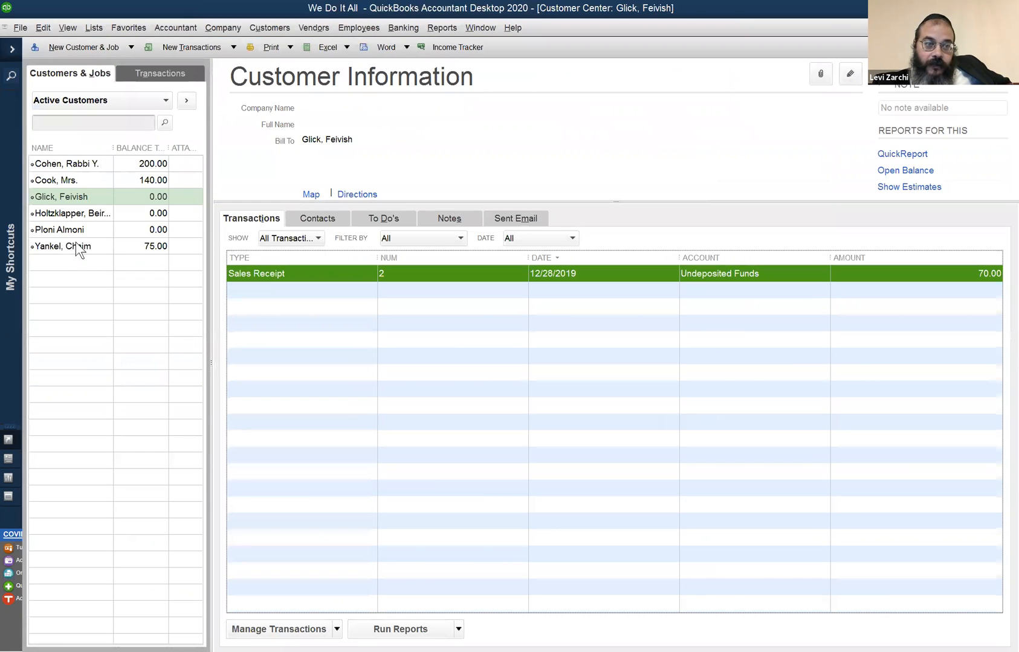
{"action": "left_click", "coordinate": [83, 247]}
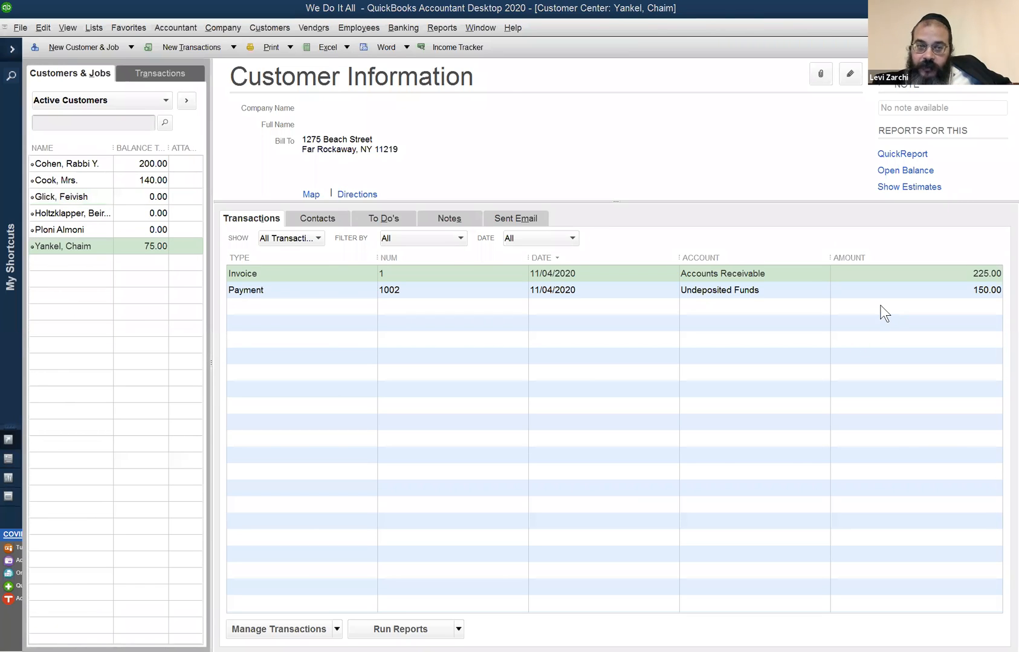
{"action": "left_click", "coordinate": [901, 290]}
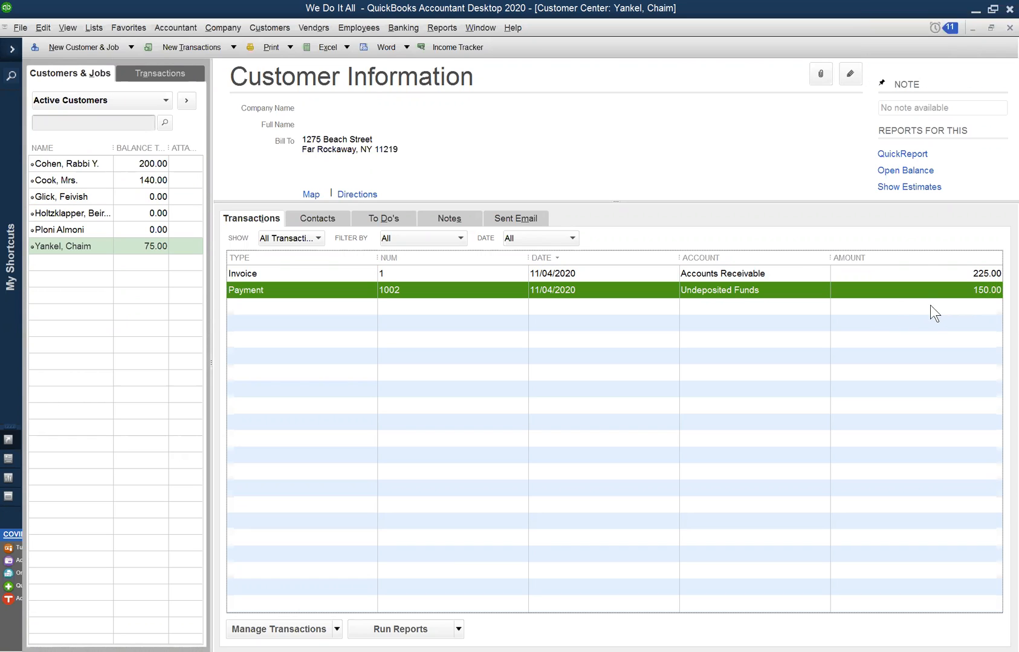
{"action": "right_click", "coordinate": [933, 289]}
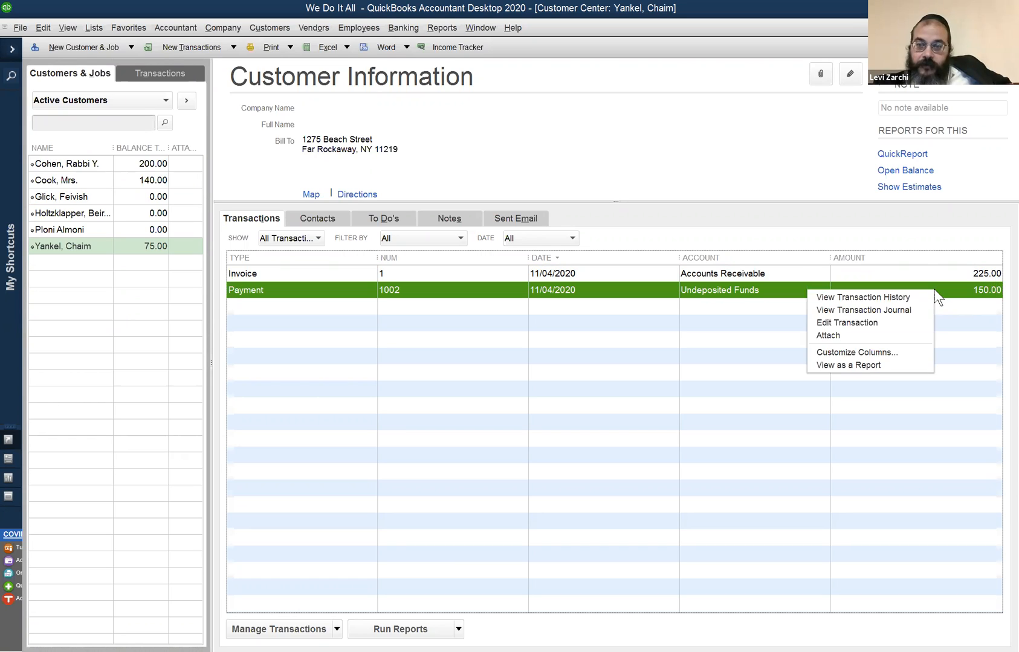
{"action": "left_click", "coordinate": [757, 304]}
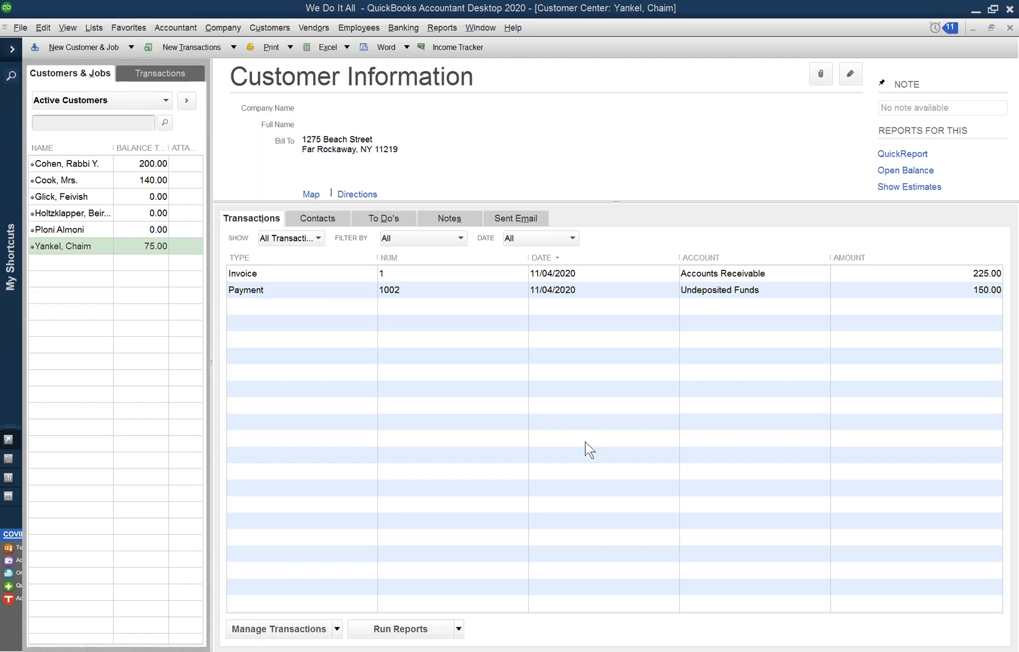
- Return to the Chase register, open the 11/09/2020 deposit twice to examine the customer payments it contains, and close it
{"action": "left_click", "coordinate": [474, 26]}
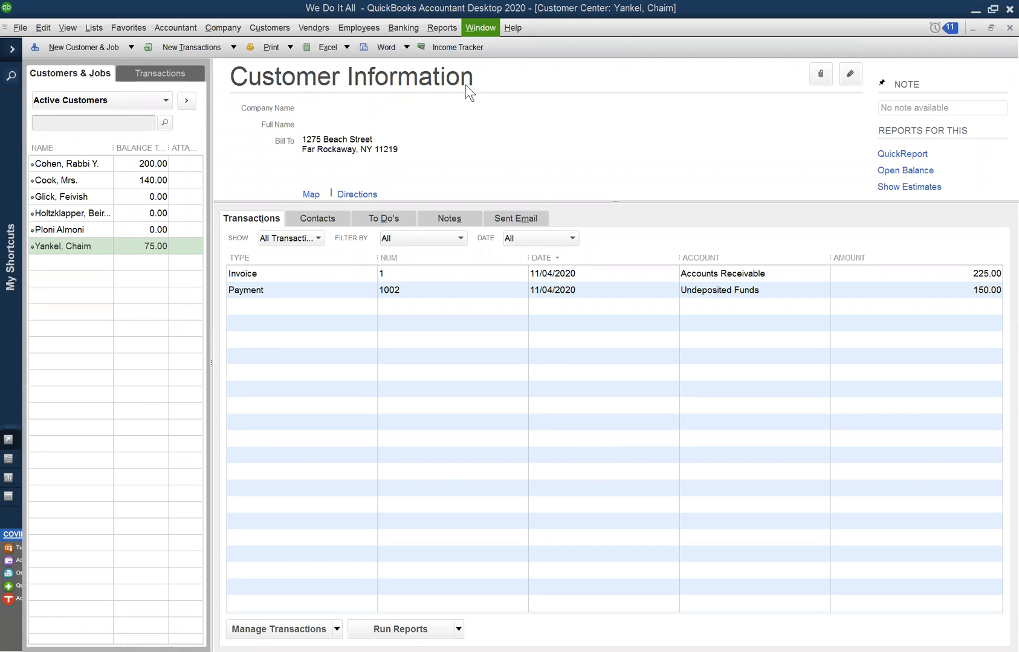
{"action": "left_click", "coordinate": [497, 147]}
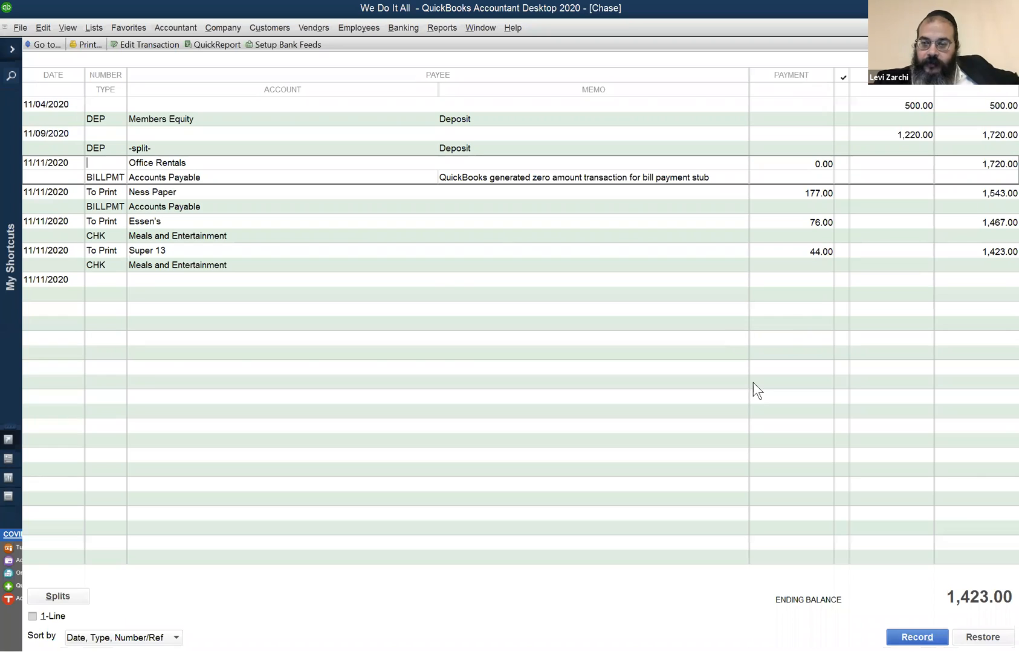
{"action": "left_click", "coordinate": [861, 136]}
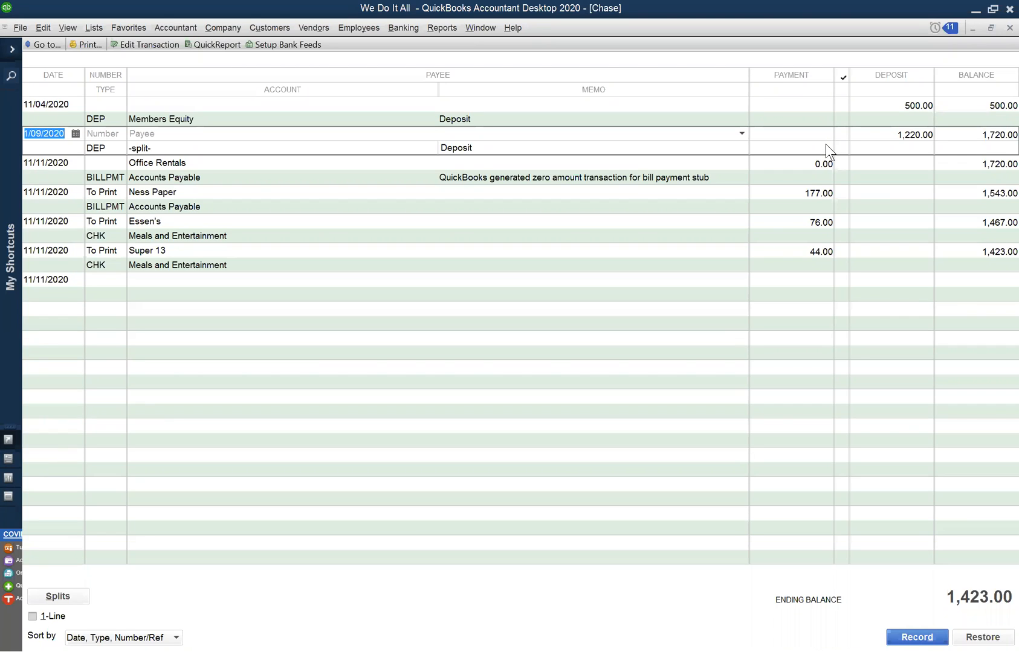
{"action": "double_click", "coordinate": [883, 144]}
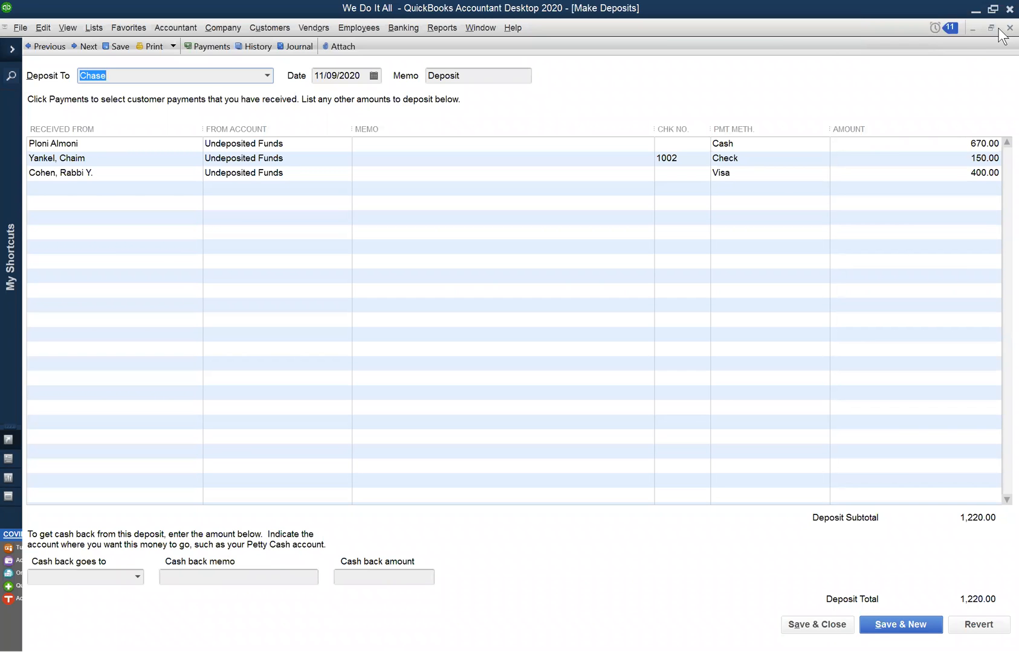
{"action": "left_click", "coordinate": [1008, 28]}
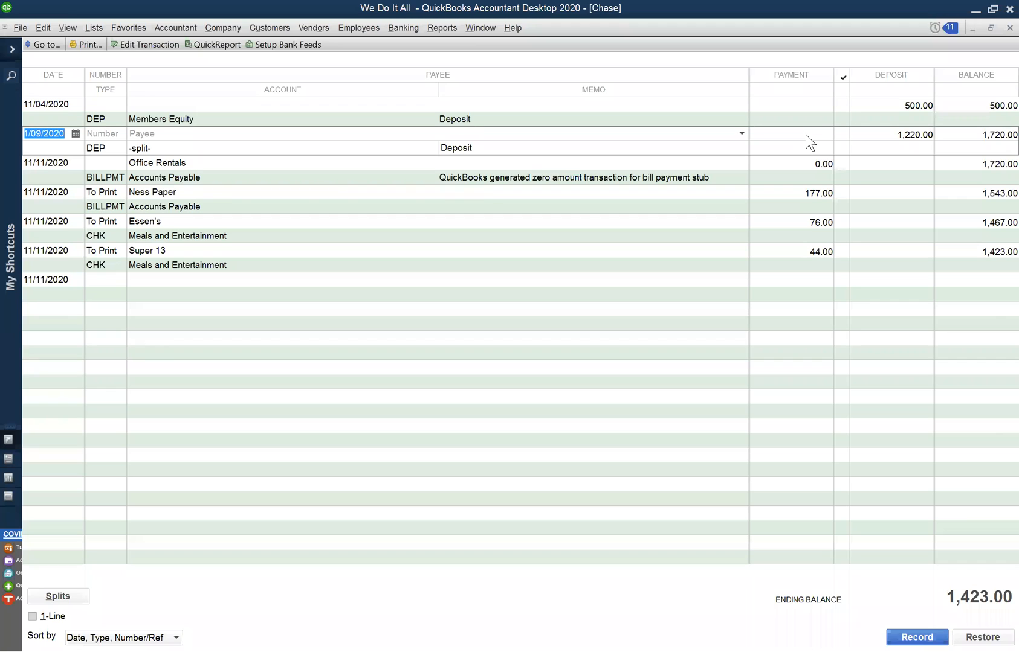
{"action": "double_click", "coordinate": [805, 135]}
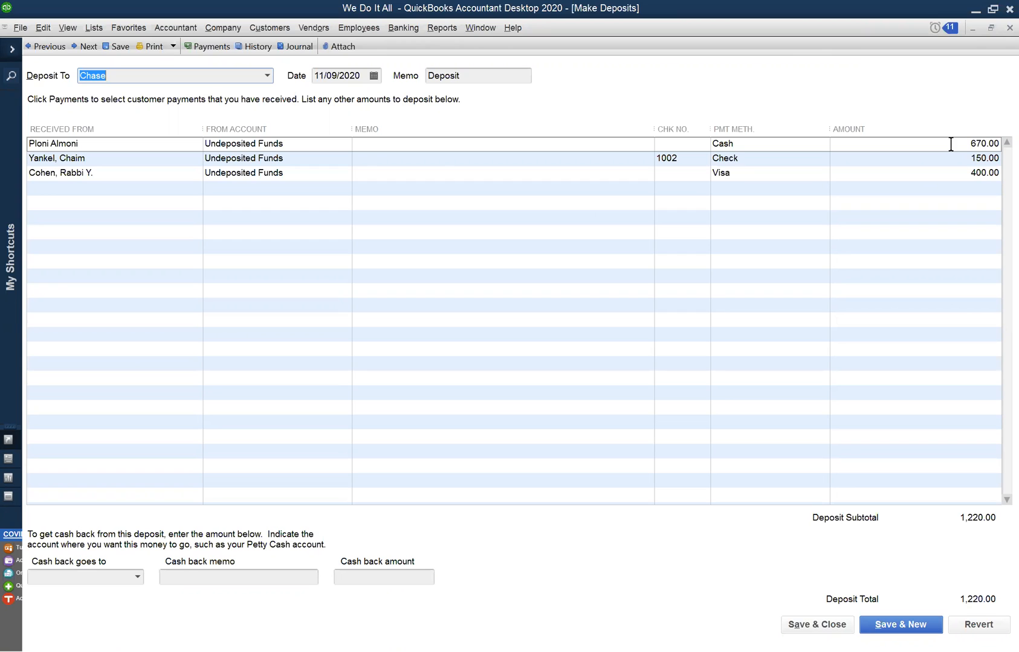
{"action": "left_click", "coordinate": [96, 182]}
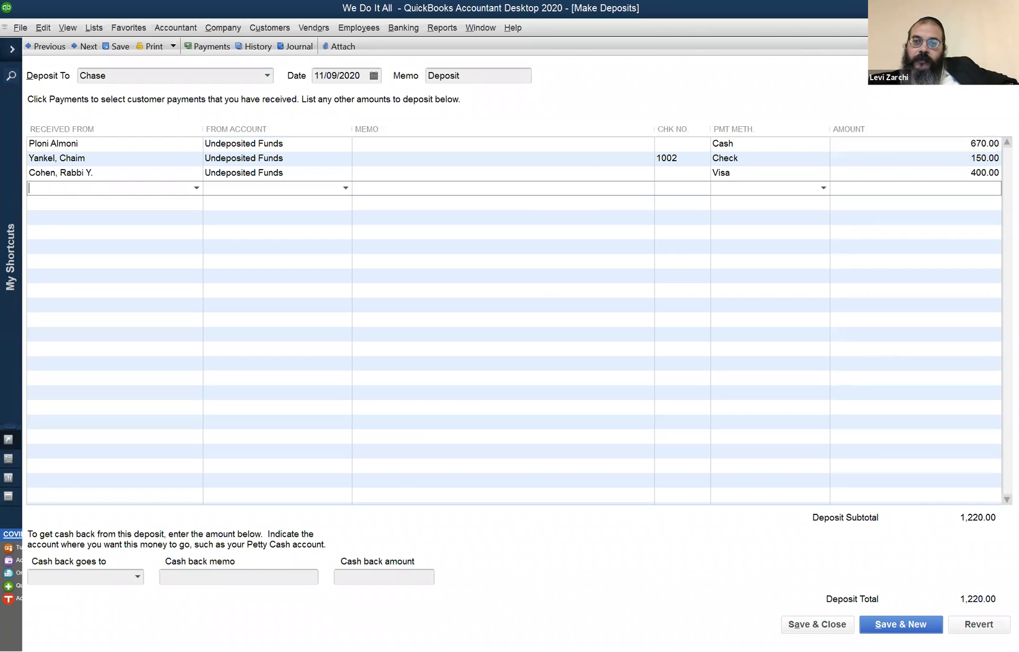
{"action": "left_click", "coordinate": [1010, 28]}
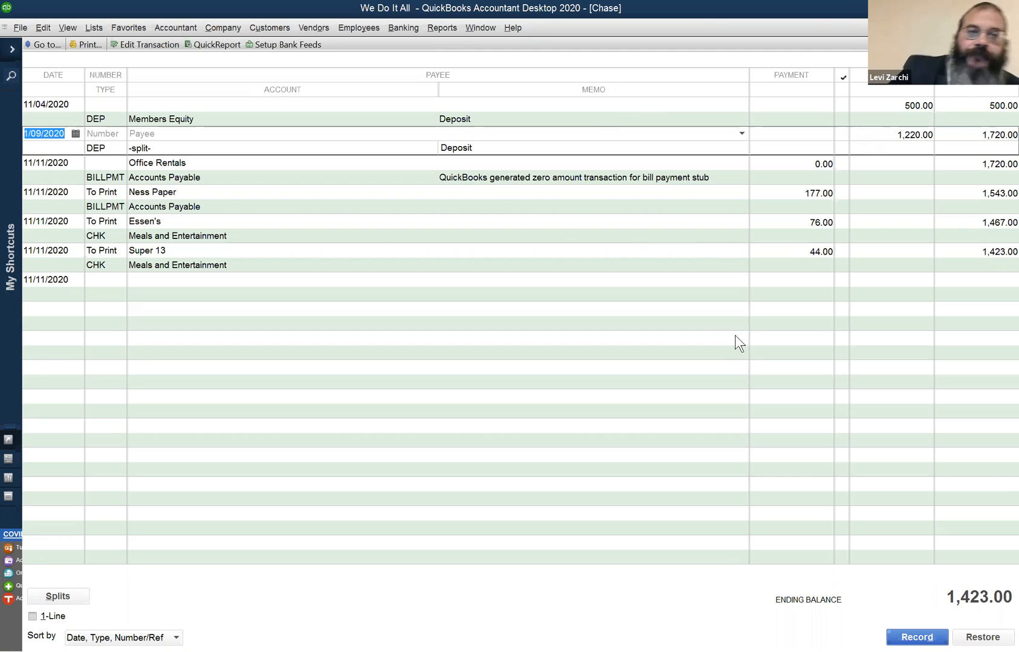
- Return to the Customer Center and examine the invoice and payment of Ploni Almoni and of the first listed customer
{"action": "left_click", "coordinate": [263, 28]}
{"action": "left_click", "coordinate": [285, 46]}
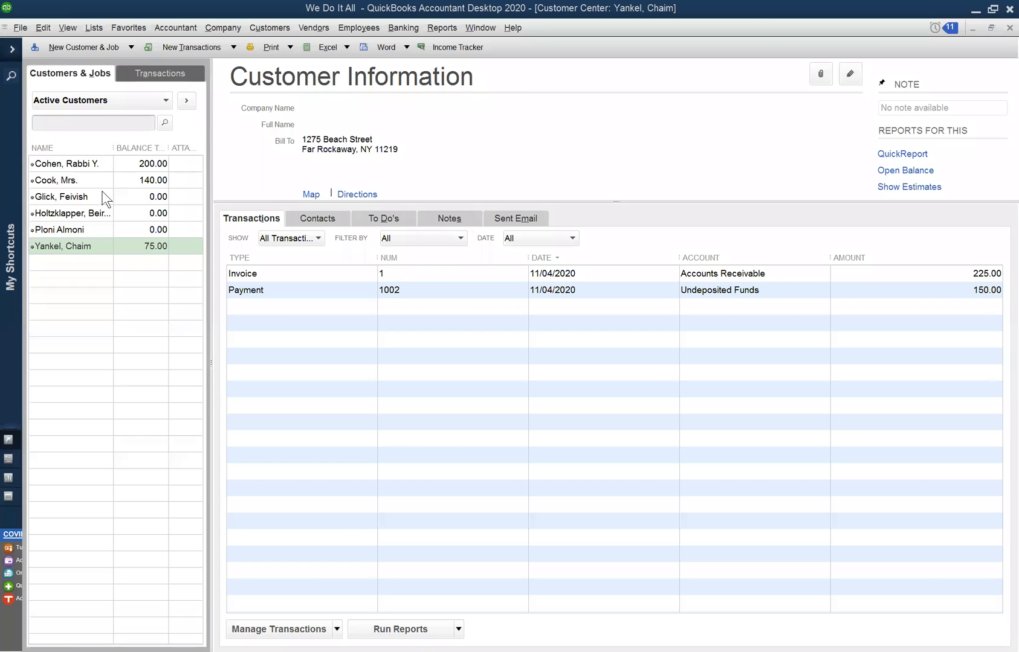
{"action": "left_click", "coordinate": [109, 230]}
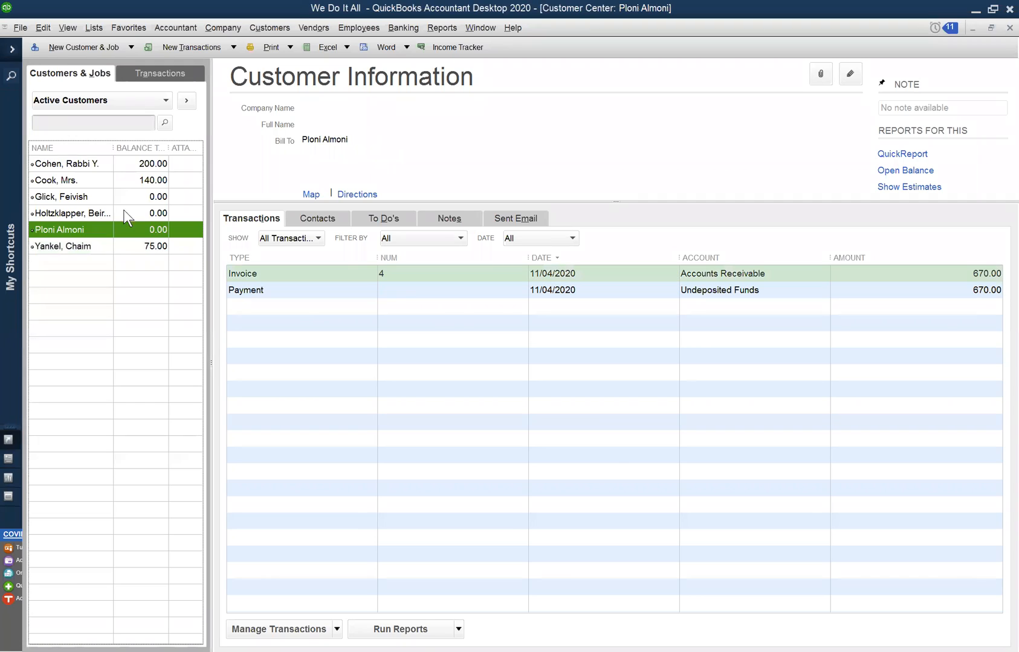
{"action": "left_click", "coordinate": [144, 164]}
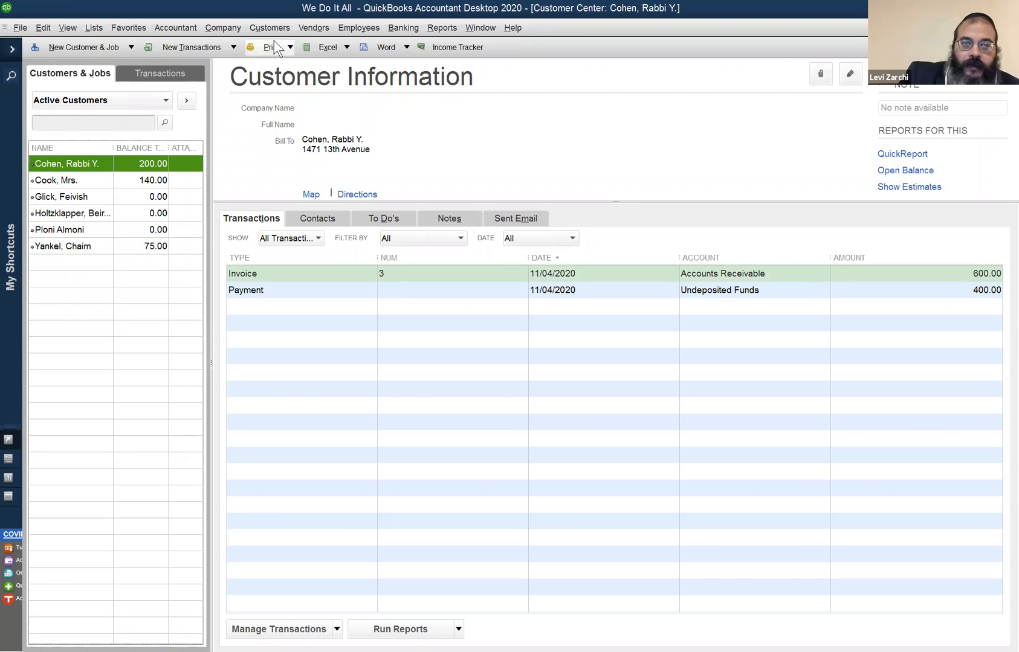
- Start a bank deposit, review the sales receipts waiting to be deposited, dismiss the list and close the blank deposit
{"action": "left_click", "coordinate": [392, 26]}
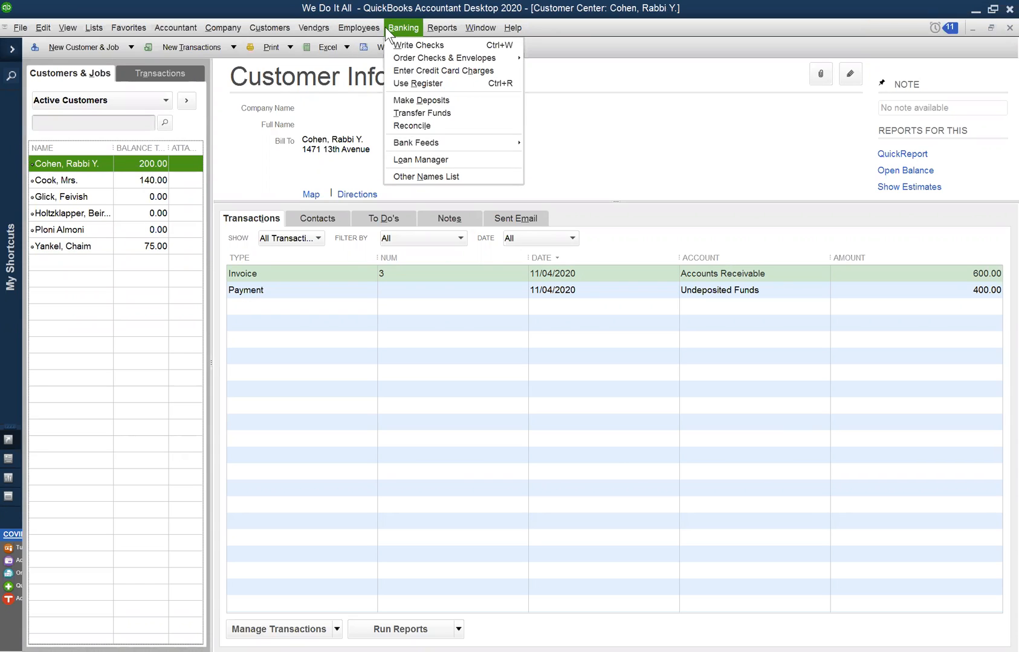
{"action": "left_click", "coordinate": [416, 101]}
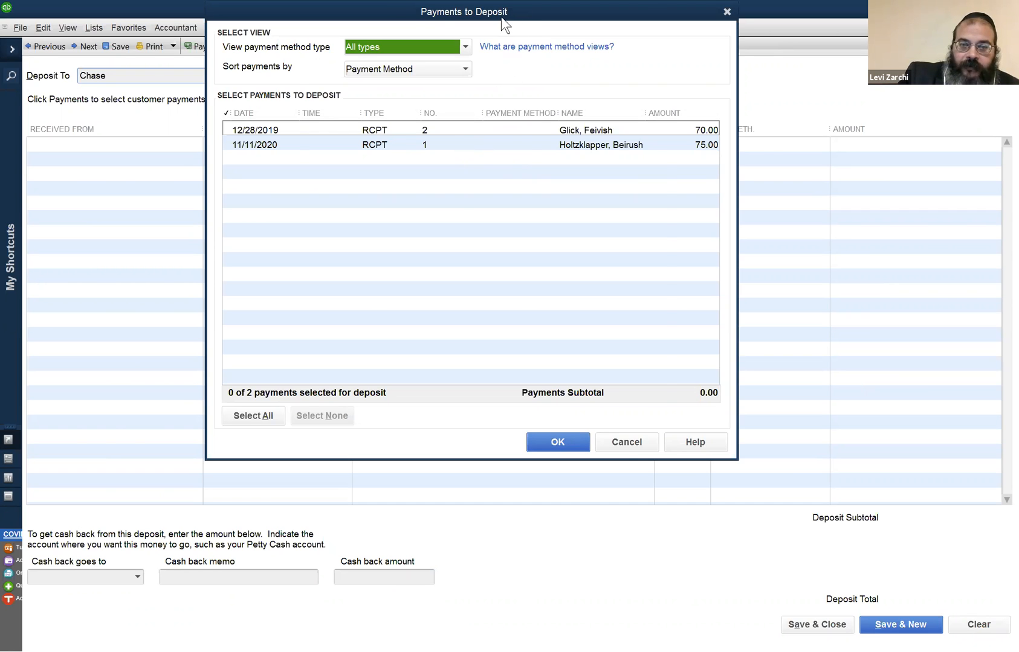
{"action": "left_click_drag", "start_coordinate": [501, 16], "coordinate": [428, 15]}
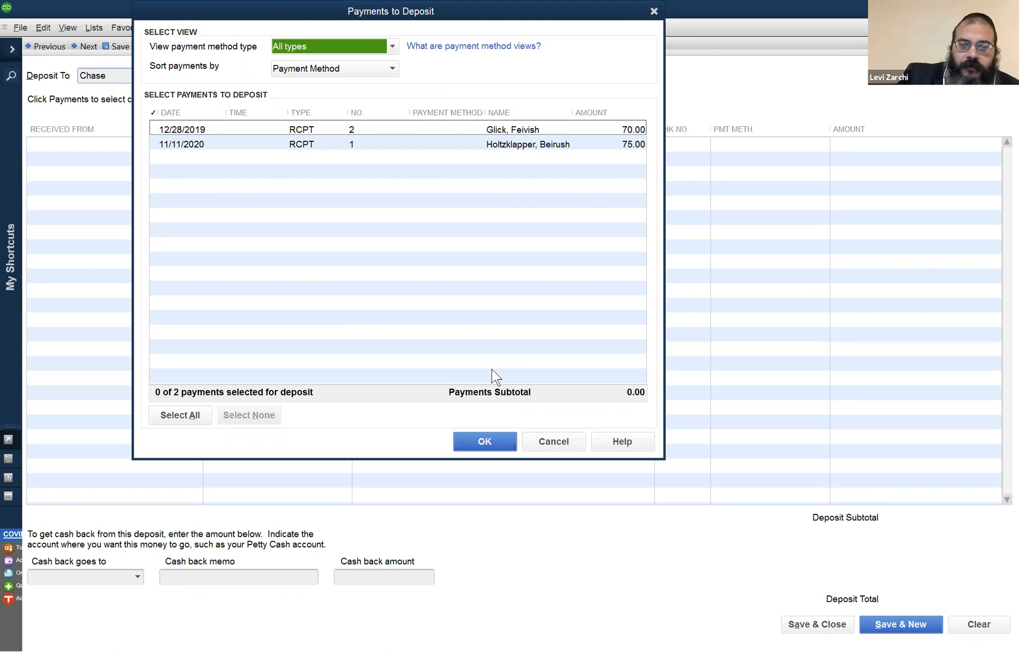
{"action": "left_click", "coordinate": [567, 439]}
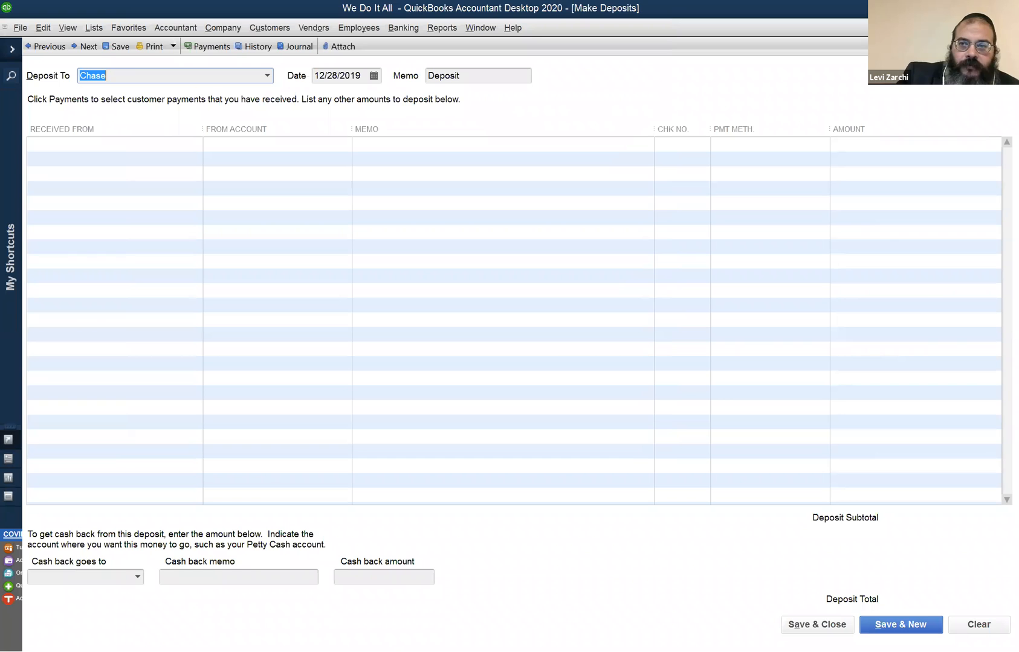
{"action": "left_click", "coordinate": [1010, 28]}
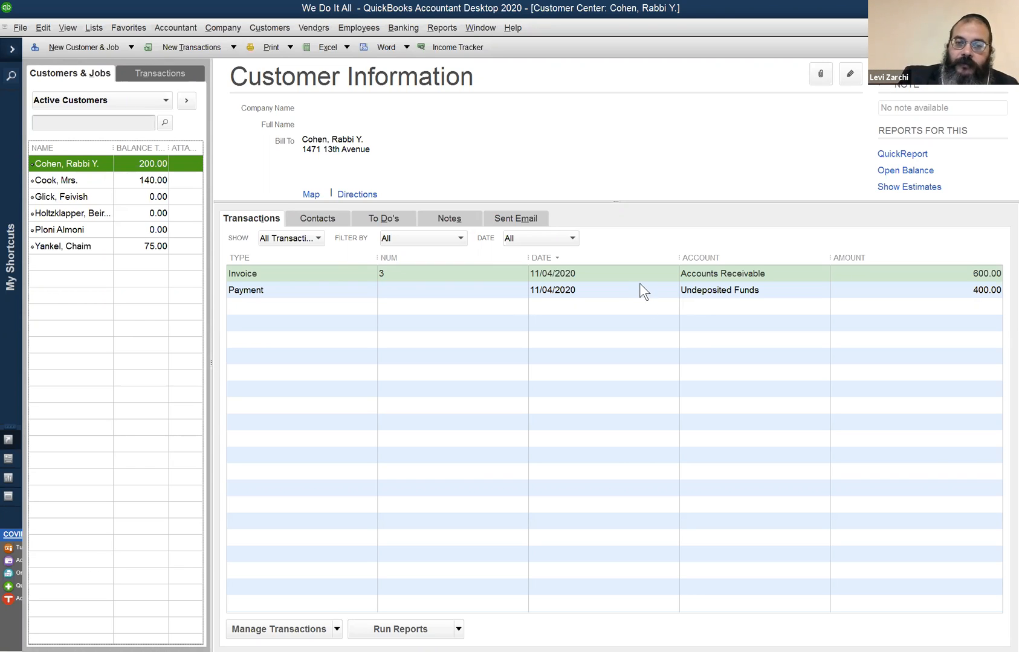
- Select the first customer's 11/04/2020 payment, return to the Chase register and review the actions available for the 11/09/2020 deposit
{"action": "left_click", "coordinate": [849, 283]}
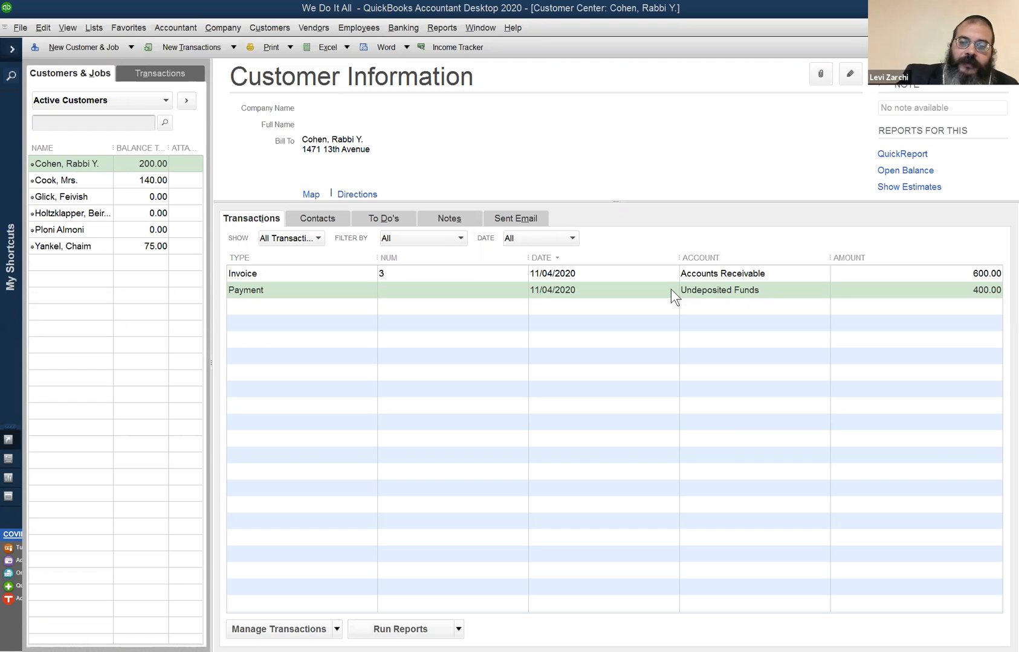
{"action": "left_click", "coordinate": [397, 29]}
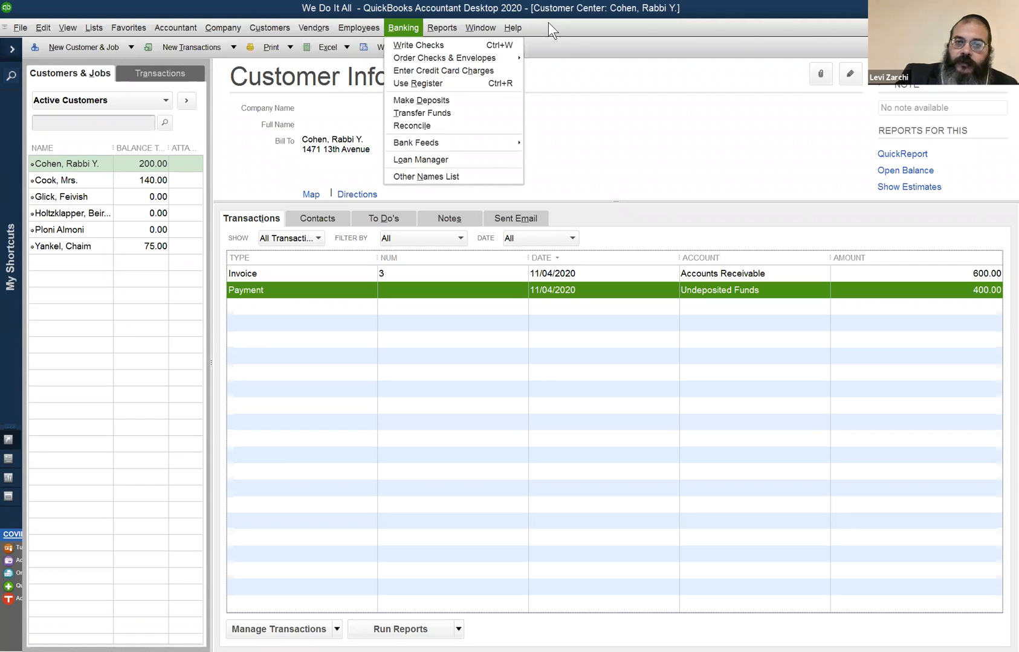
{"action": "mouse_move", "coordinate": [481, 27]}
{"action": "left_click", "coordinate": [505, 130]}
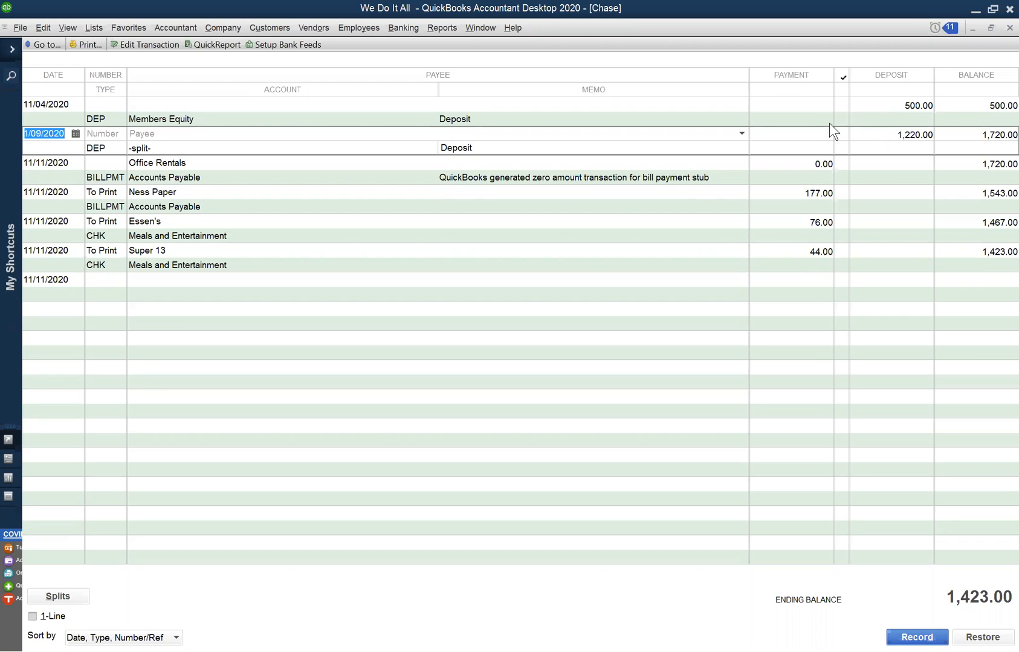
{"action": "right_click", "coordinate": [810, 135]}
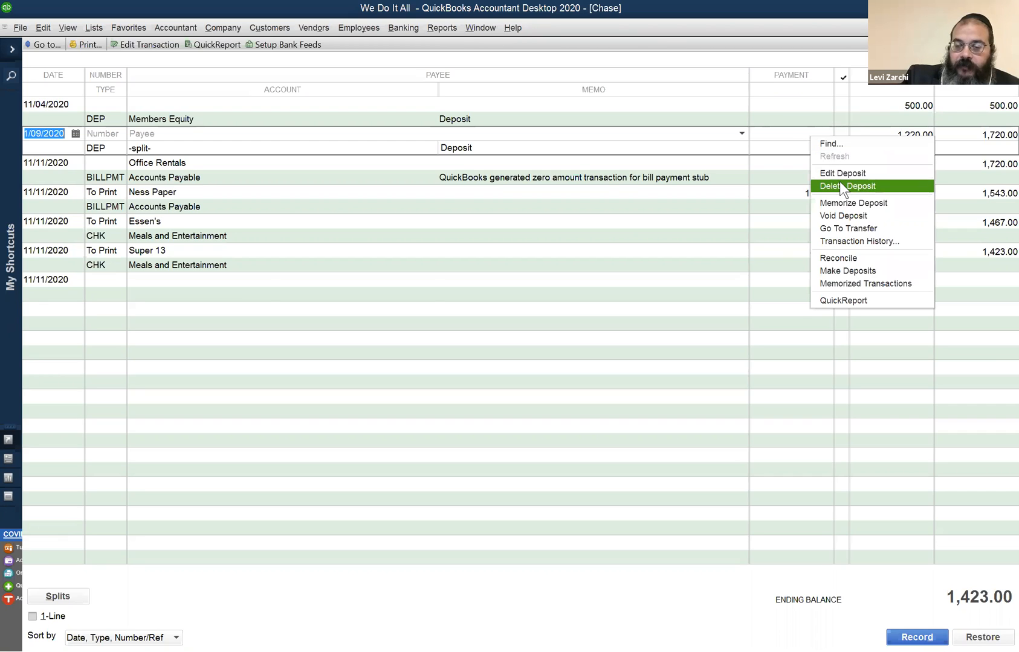
{"action": "left_click", "coordinate": [667, 135]}
{"action": "right_click", "coordinate": [667, 134]}
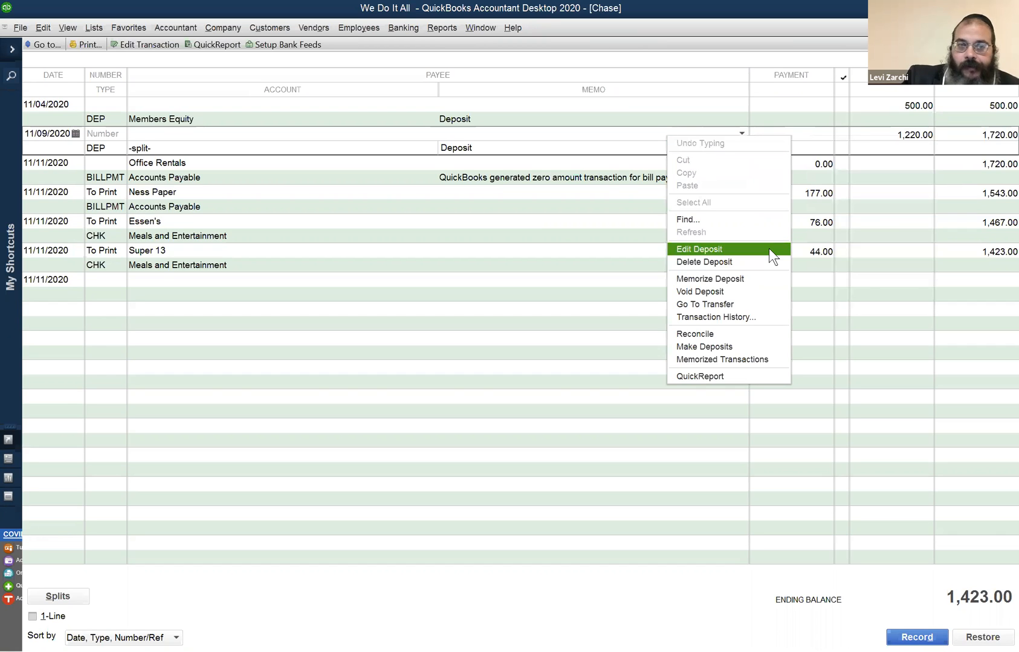
- Look through the Super 13 check and the Ness Paper bill payment dated 11/11/2020 in the Chase register
{"action": "left_click", "coordinate": [226, 257]}
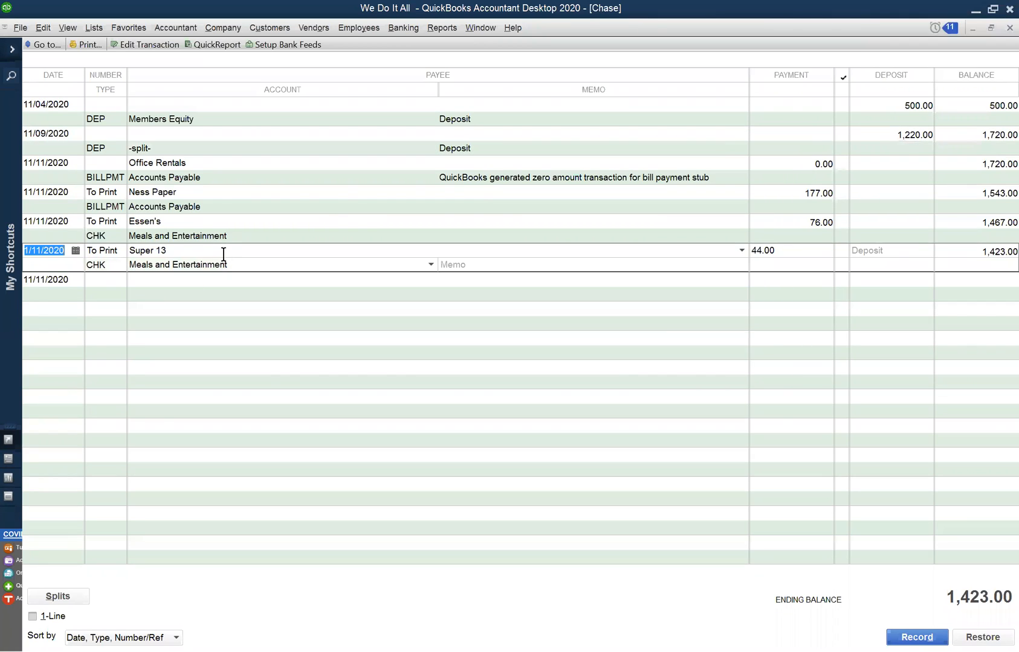
{"action": "left_click", "coordinate": [299, 300]}
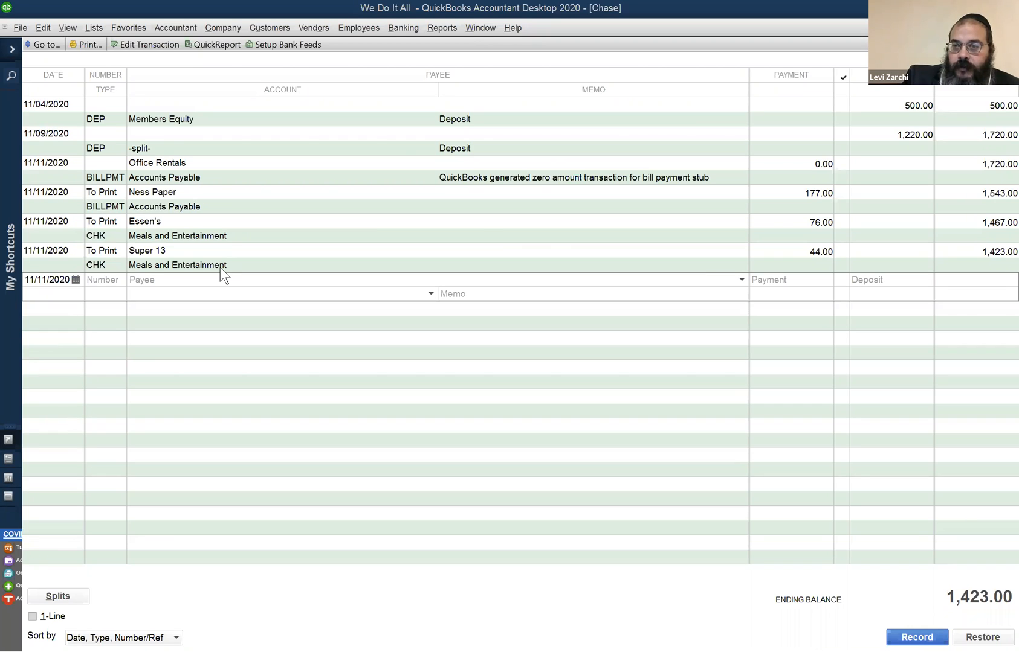
{"action": "left_click", "coordinate": [758, 193]}
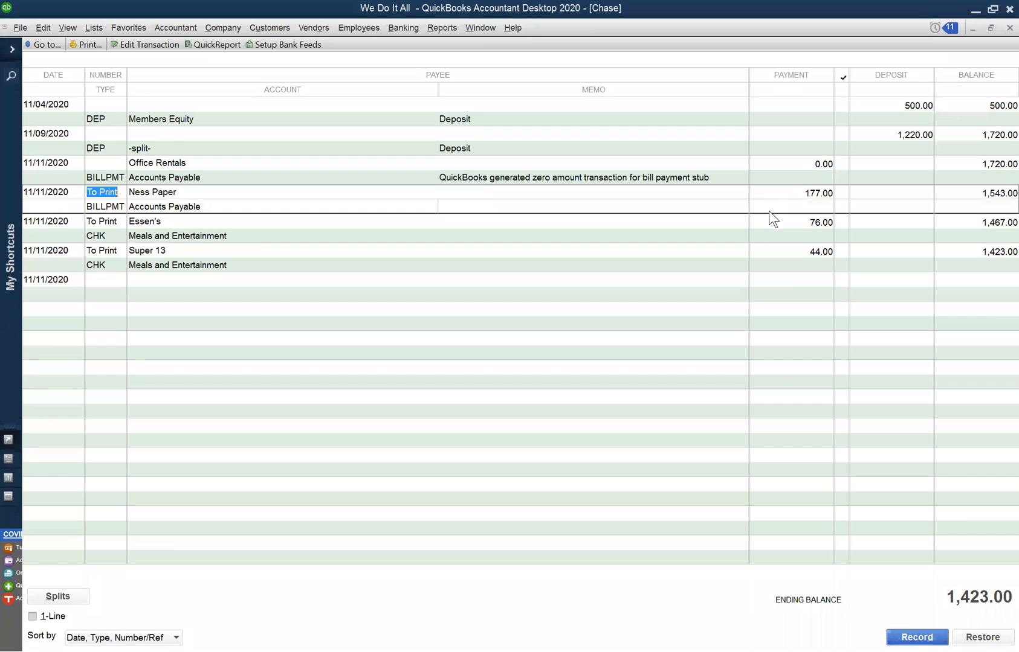
{"action": "left_click", "coordinate": [792, 251]}
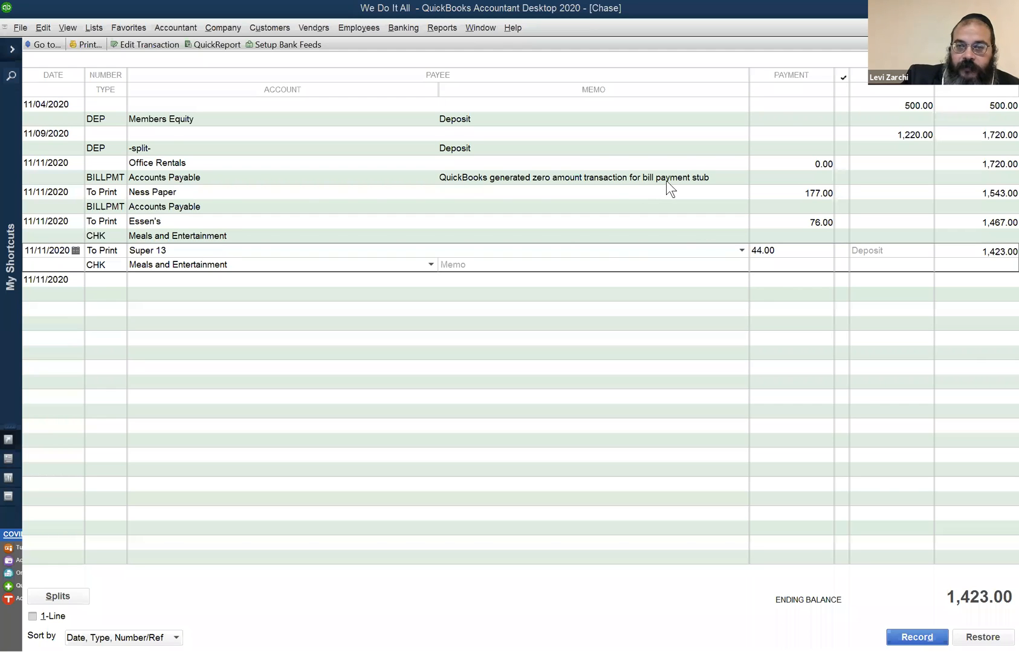
- Open the zero-amount Office Rentals bill payment, discarding changes to the open Essen's check, and close the bill payment after viewing it
{"action": "key", "text": "Escape"}
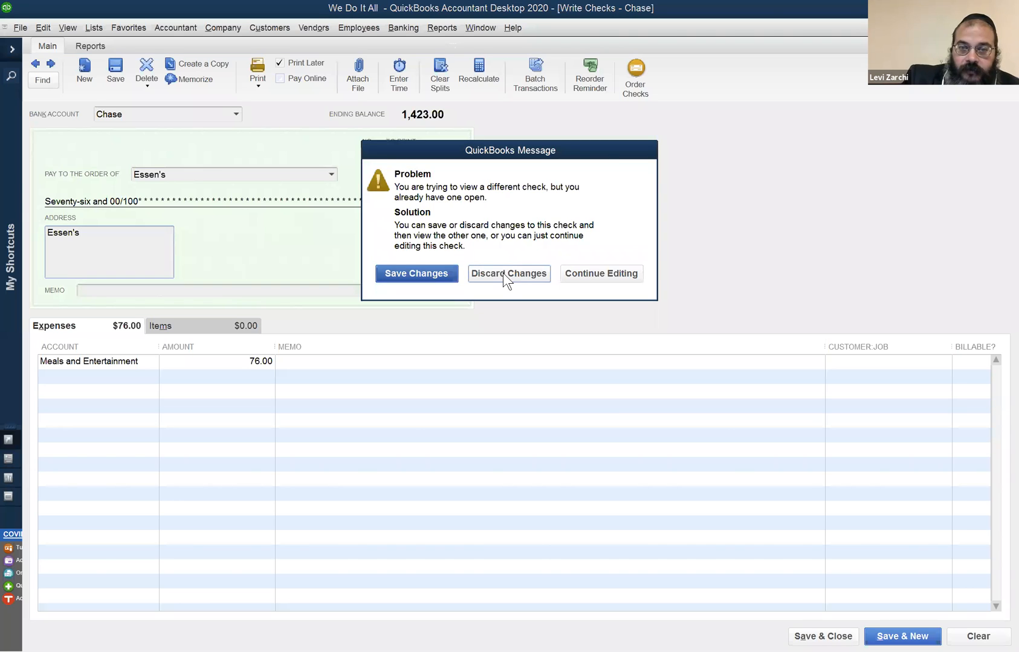
{"action": "left_click", "coordinate": [511, 273]}
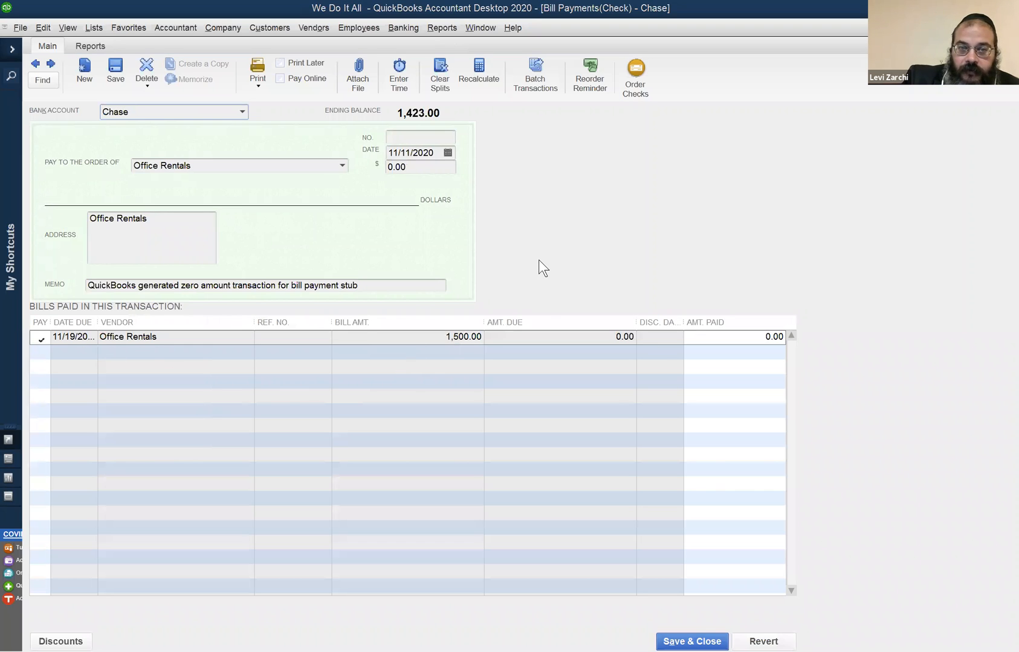
{"action": "left_click", "coordinate": [1009, 28]}
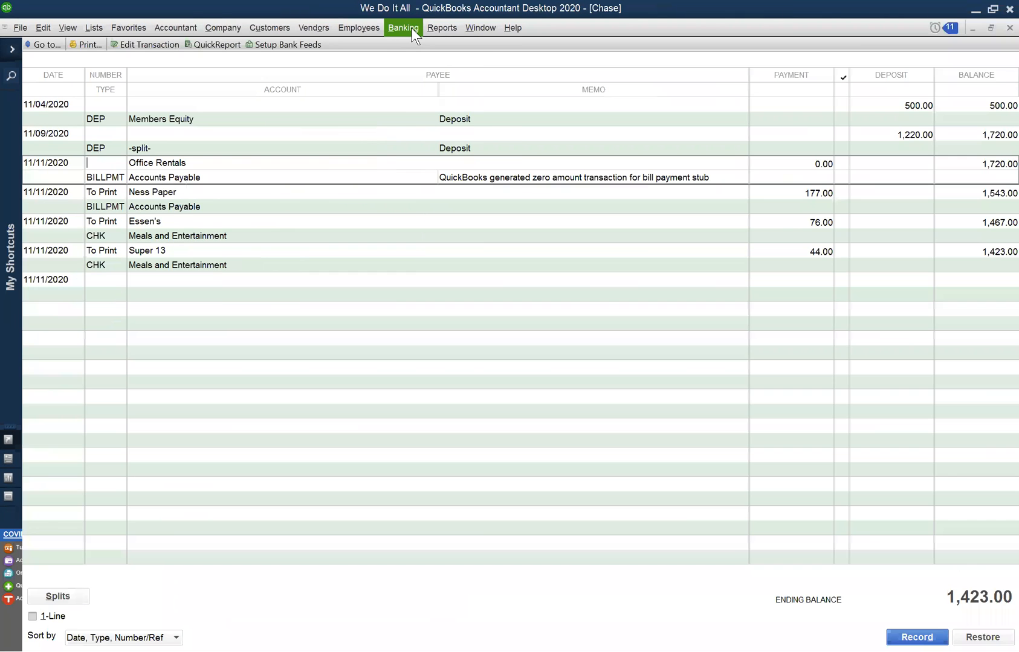
- Begin another bank deposit, examine the payments available for deposit and cancel the list without selecting any
{"action": "left_click", "coordinate": [411, 27]}
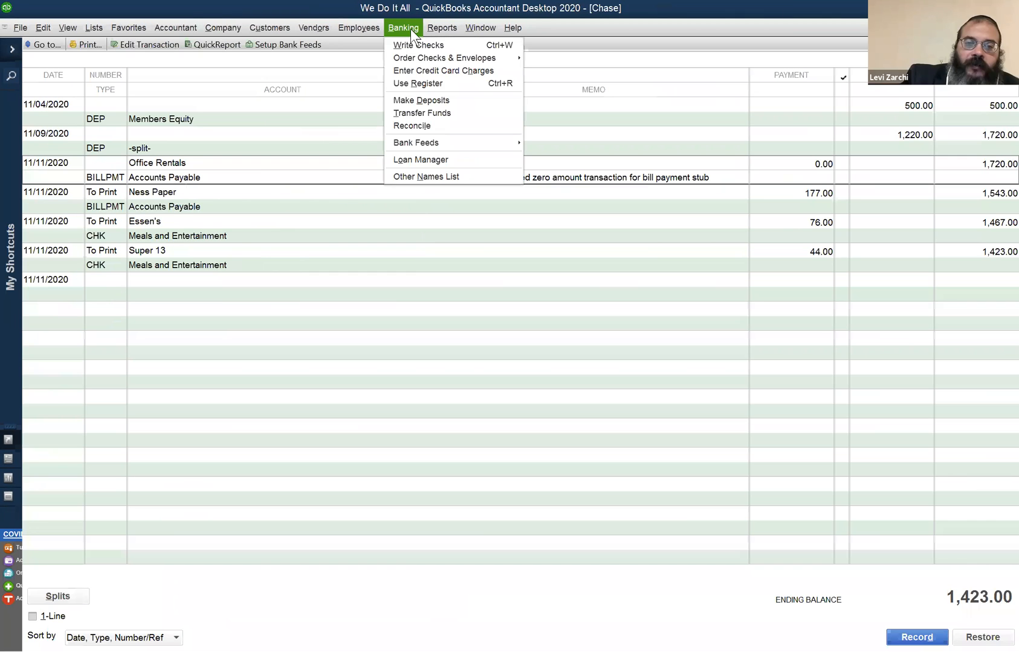
{"action": "left_click", "coordinate": [416, 100]}
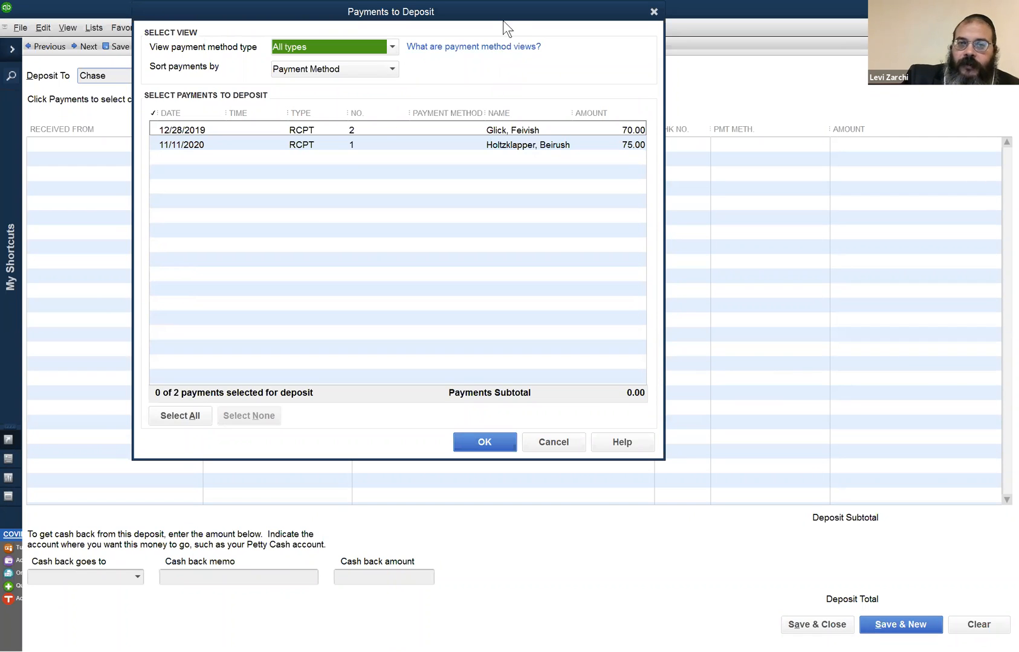
{"action": "left_click_drag", "start_coordinate": [505, 17], "coordinate": [506, 47]}
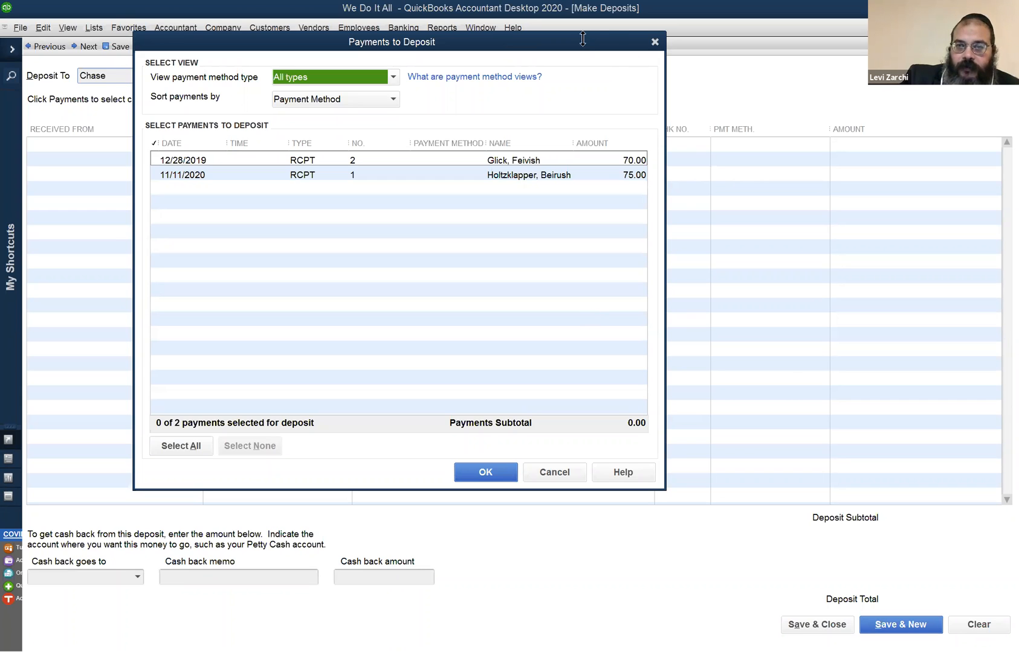
{"action": "key", "text": "Escape"}
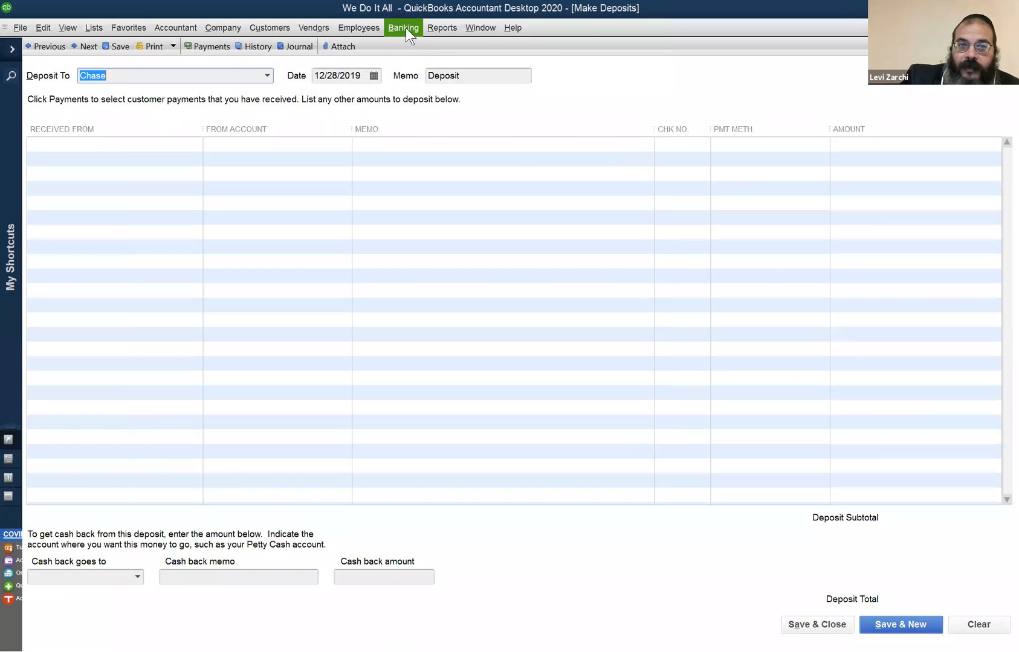
- Close the blank deposit form and start a new bank deposit to bring up the list of undeposited payments
{"action": "left_click", "coordinate": [405, 28]}
{"action": "left_click", "coordinate": [440, 104]}
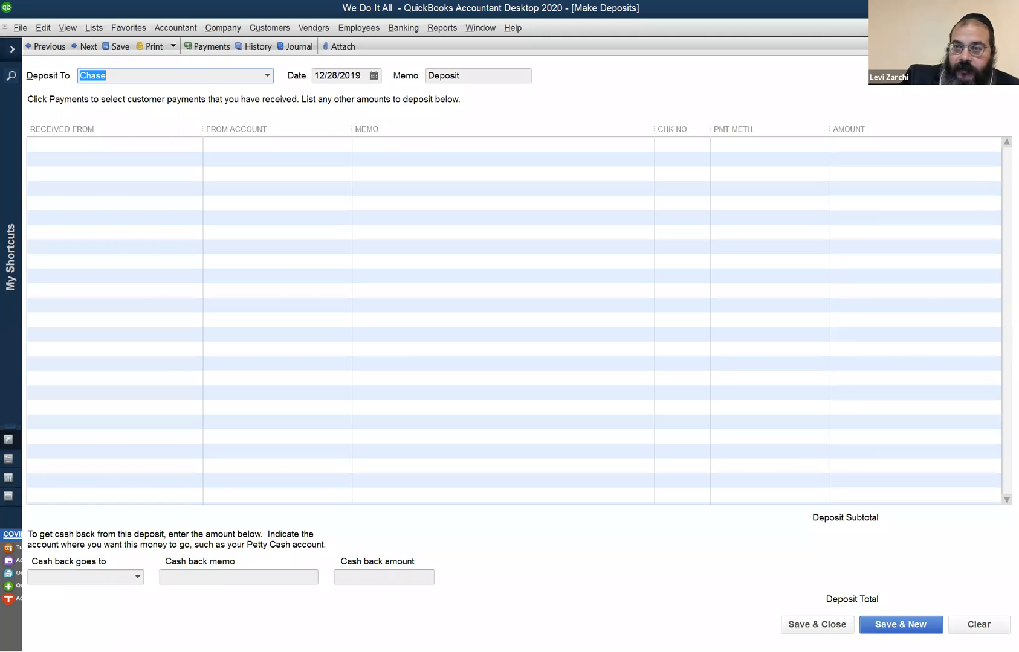
{"action": "left_click", "coordinate": [1009, 28]}
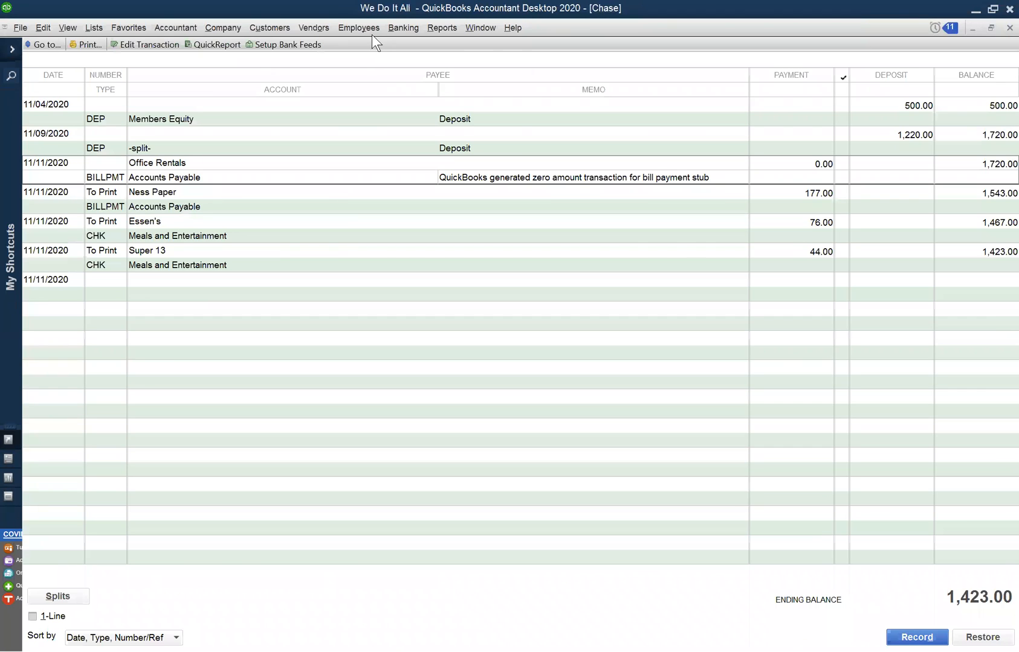
{"action": "left_click", "coordinate": [403, 28]}
{"action": "left_click", "coordinate": [426, 100]}
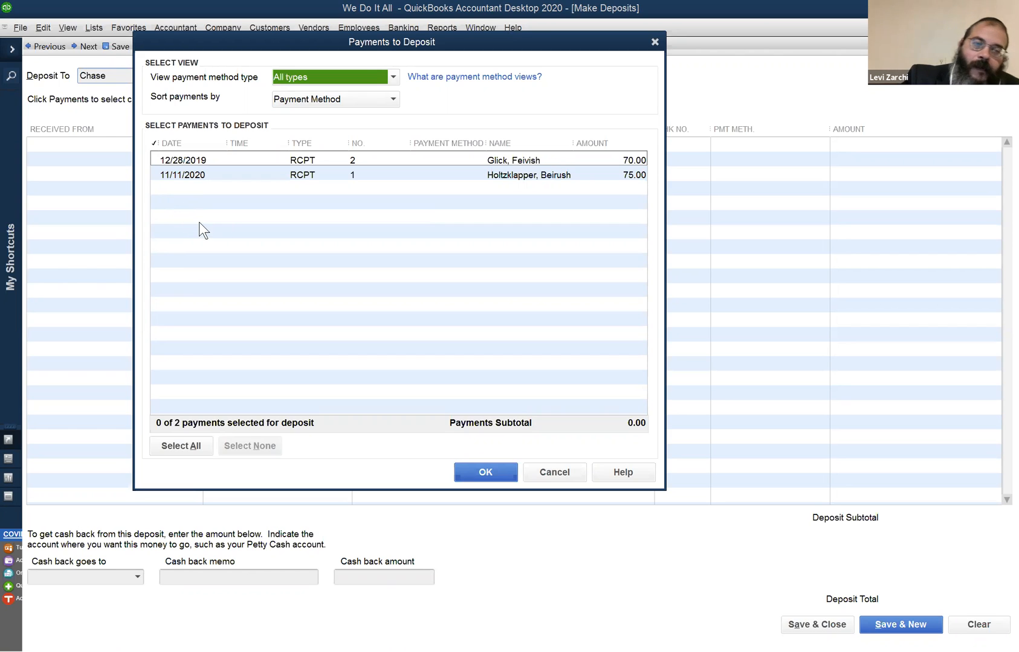
- Review the undeposited payments available for deposit and cancel the list without selecting any payment
{"action": "left_click_drag", "start_coordinate": [381, 41], "coordinate": [450, 10]}
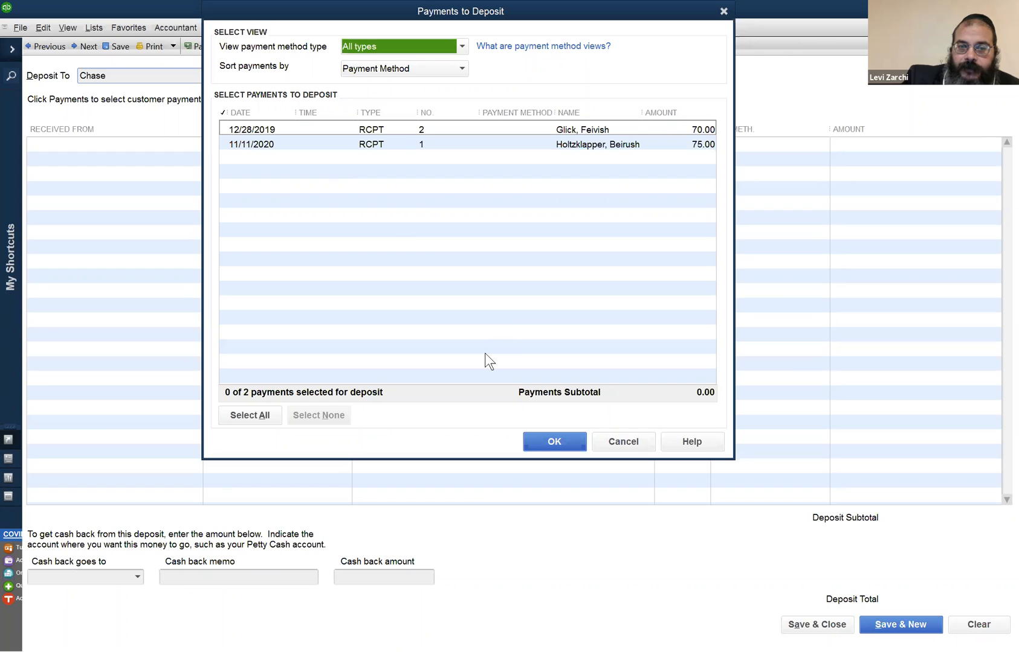
{"action": "key", "text": "BackSpace"}
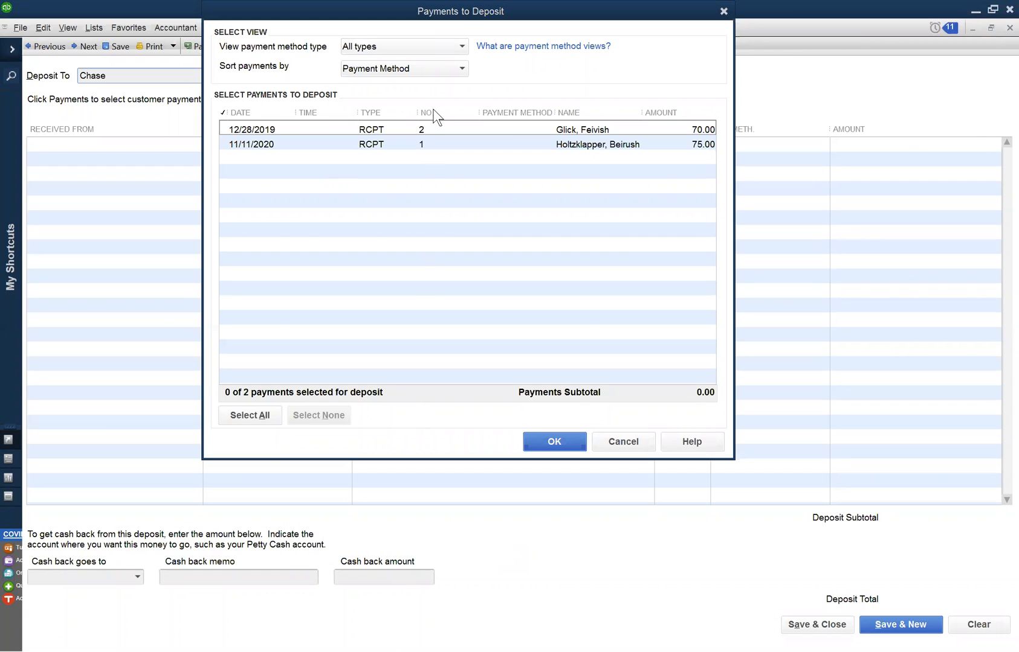
{"action": "left_click_drag", "start_coordinate": [455, 9], "coordinate": [357, 10]}
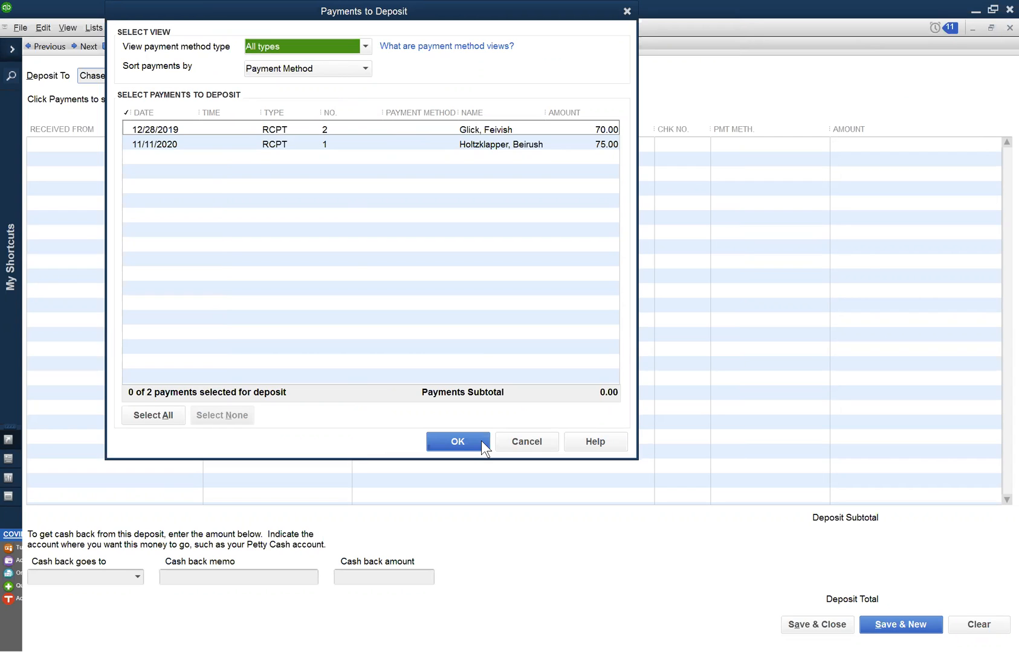
{"action": "left_click", "coordinate": [513, 435]}
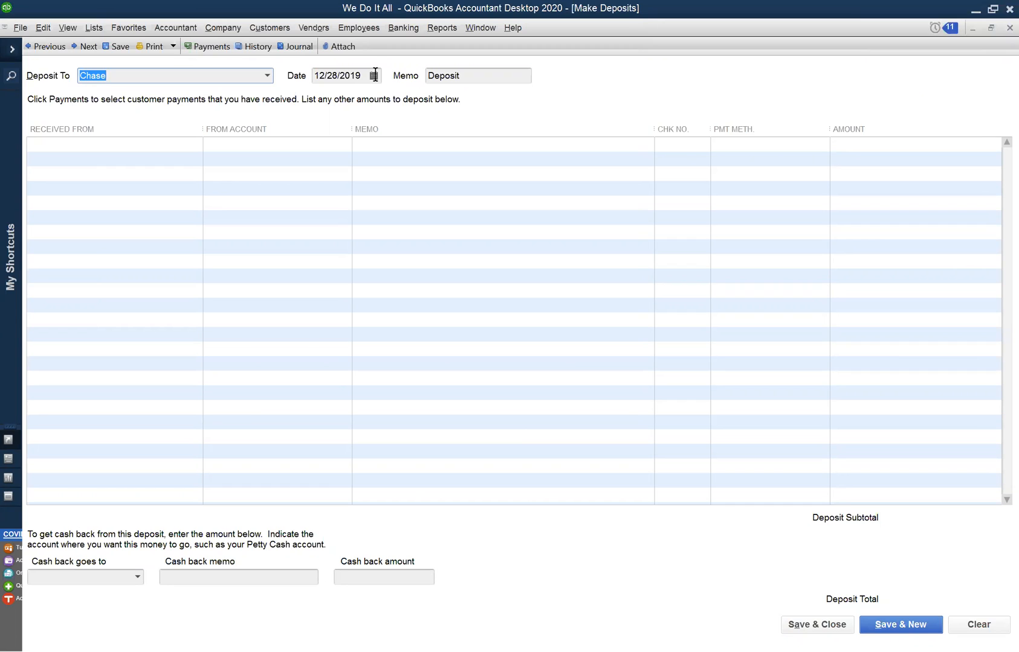
{"action": "left_click", "coordinate": [348, 76]}
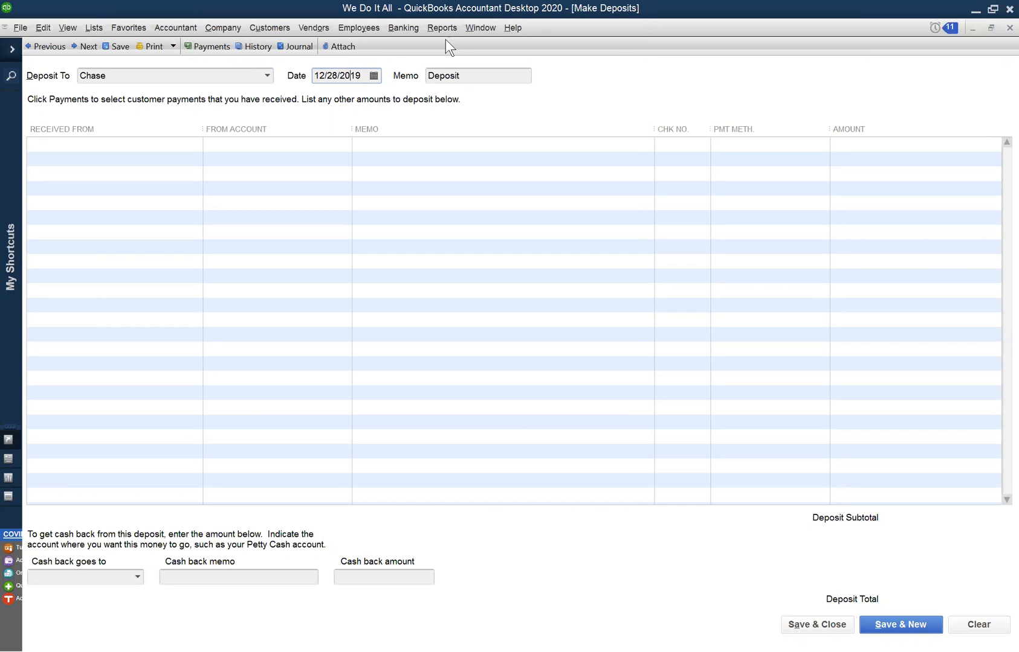
{"action": "left_click", "coordinate": [492, 27]}
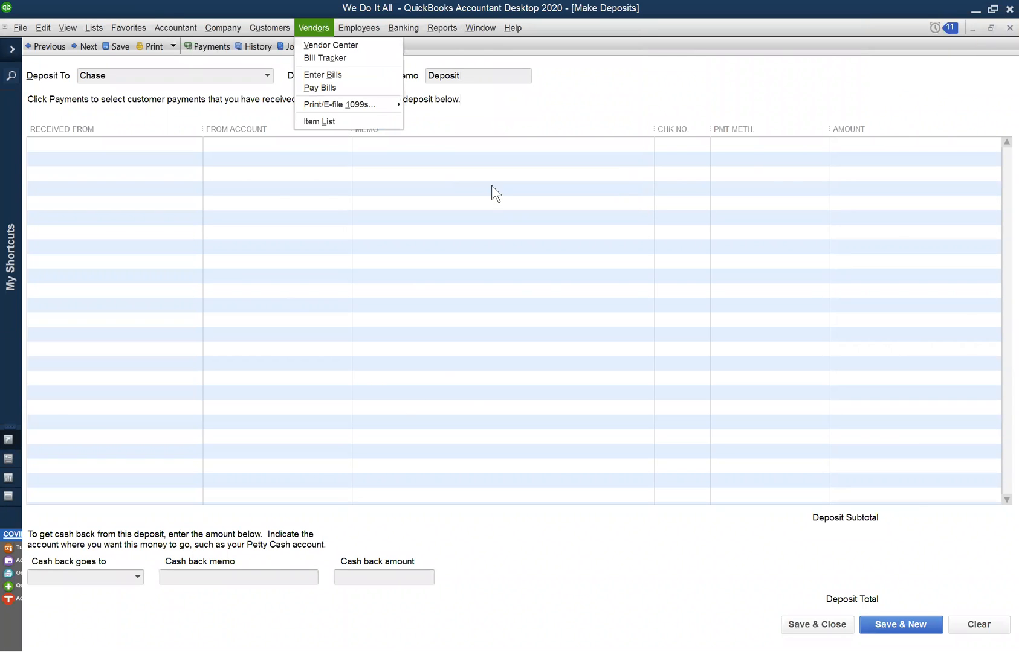
{"action": "left_click", "coordinate": [511, 130]}
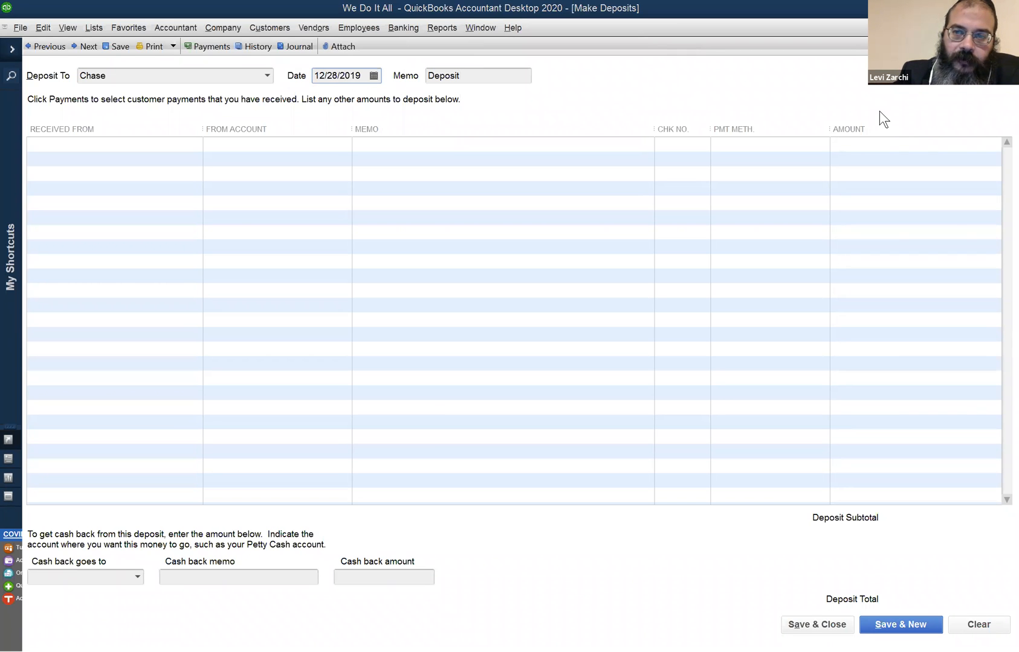
- Open the chart of accounts and review the balances of Chase, Accounts Receivable, Undeposited Funds, Furniture and Equipment, and the credit card accounts
{"action": "key", "text": "ctrl+a"}
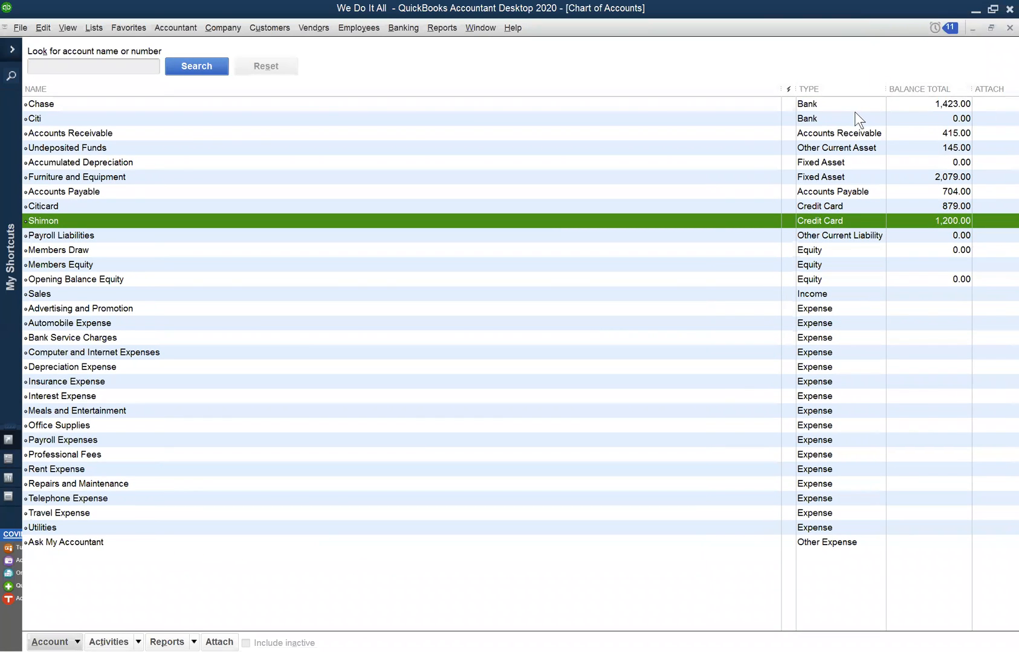
{"action": "left_click", "coordinate": [872, 105]}
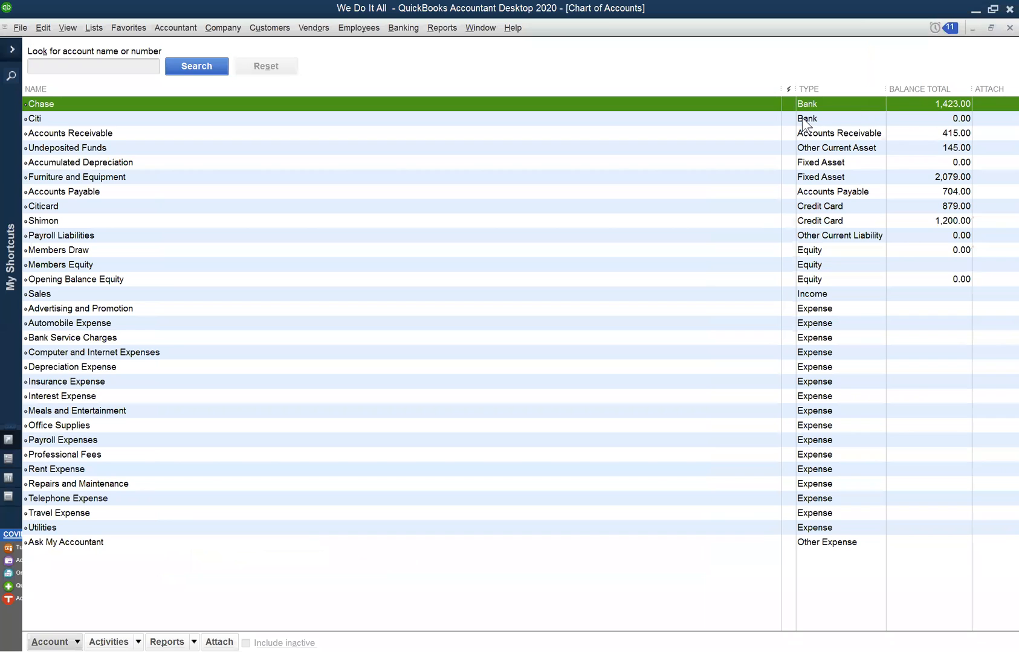
{"action": "left_click", "coordinate": [903, 133]}
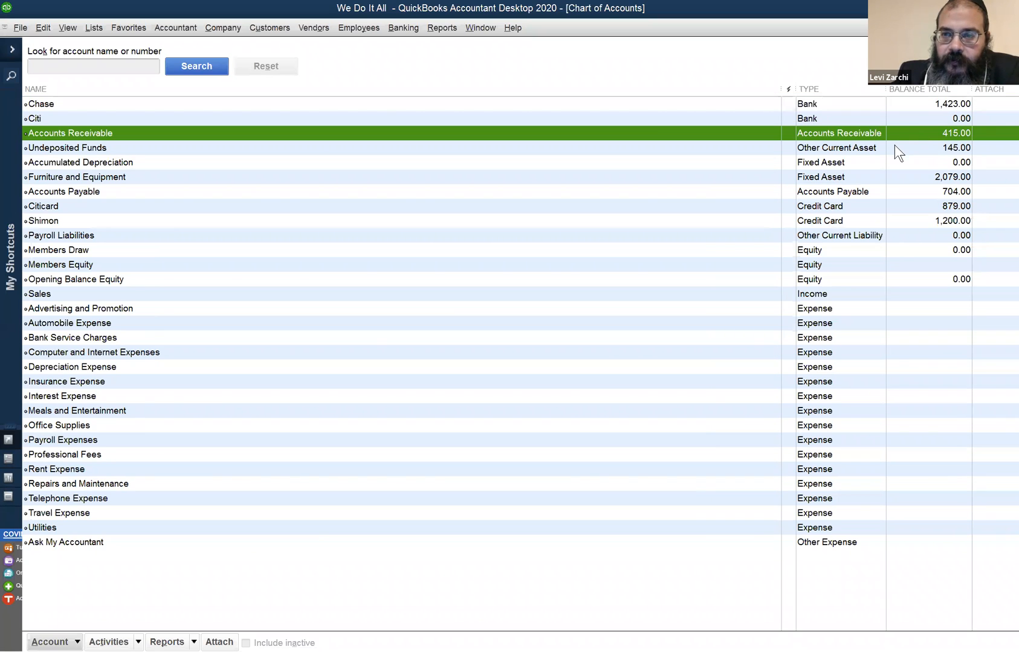
{"action": "left_click", "coordinate": [896, 148]}
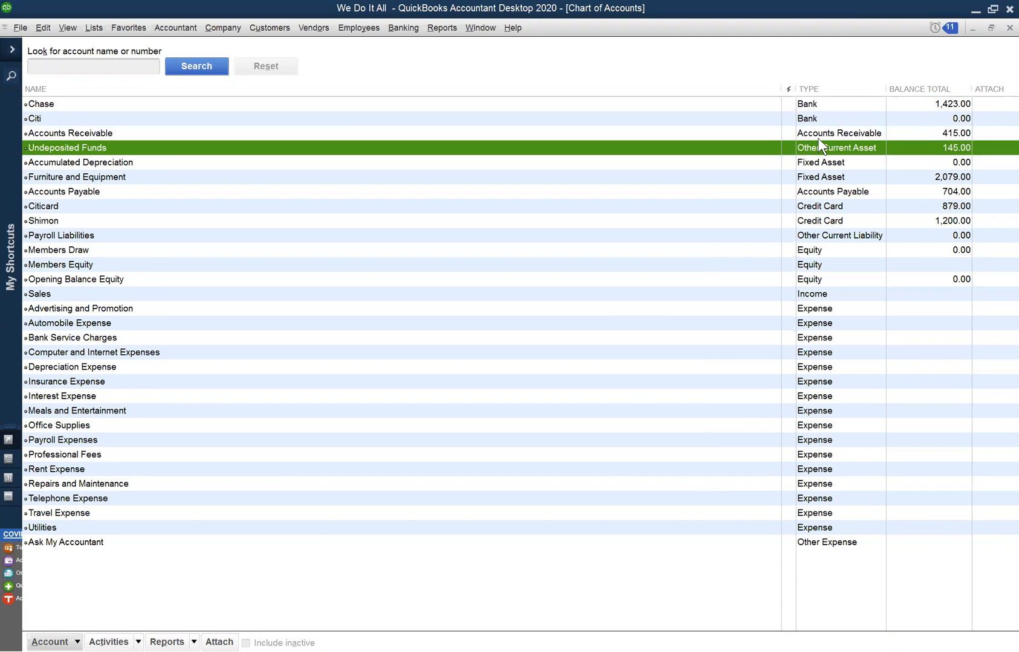
{"action": "left_click", "coordinate": [824, 176]}
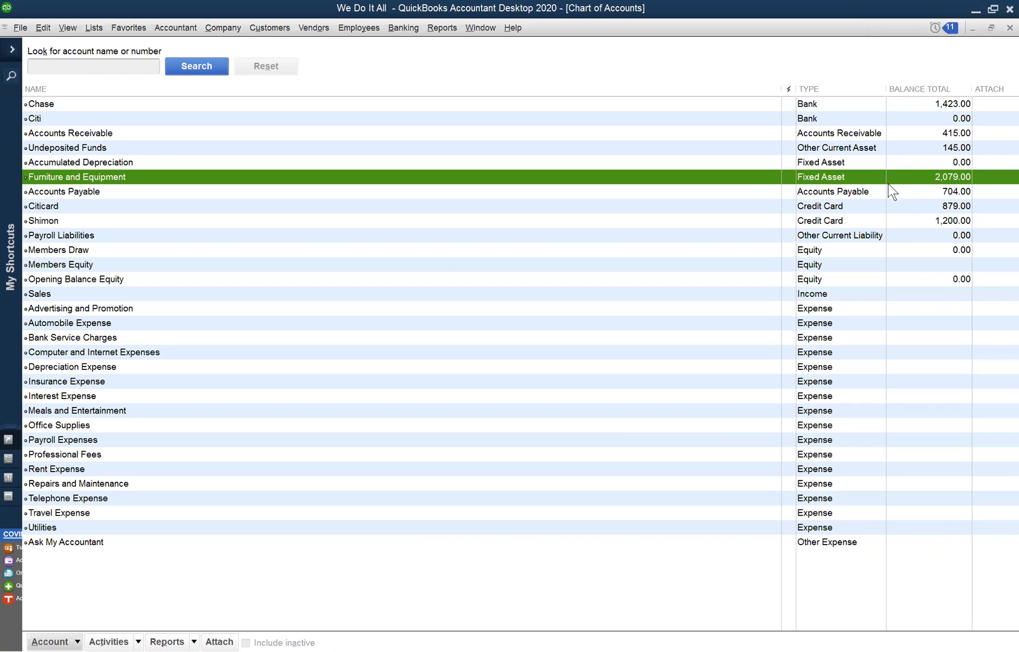
{"action": "left_click", "coordinate": [909, 205]}
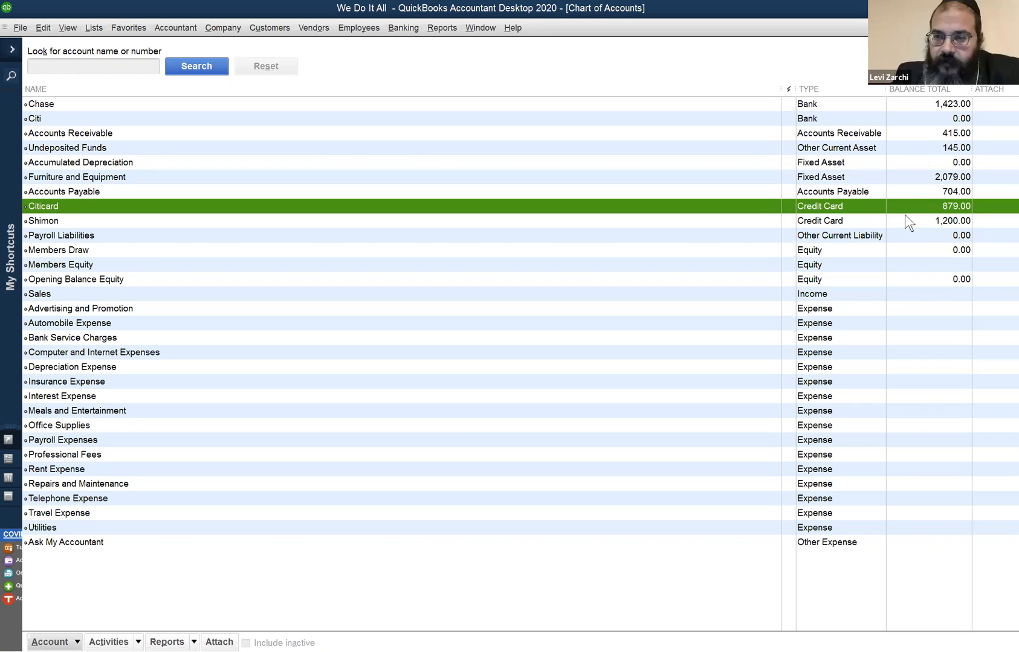
{"action": "left_click", "coordinate": [905, 218]}
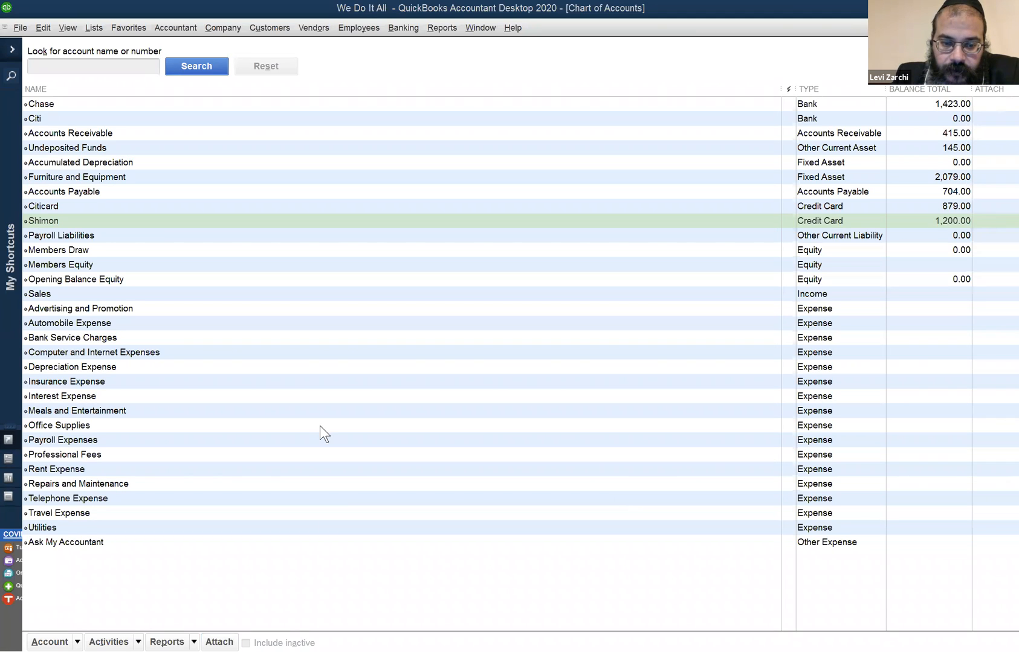
{"action": "left_click", "coordinate": [345, 556]}
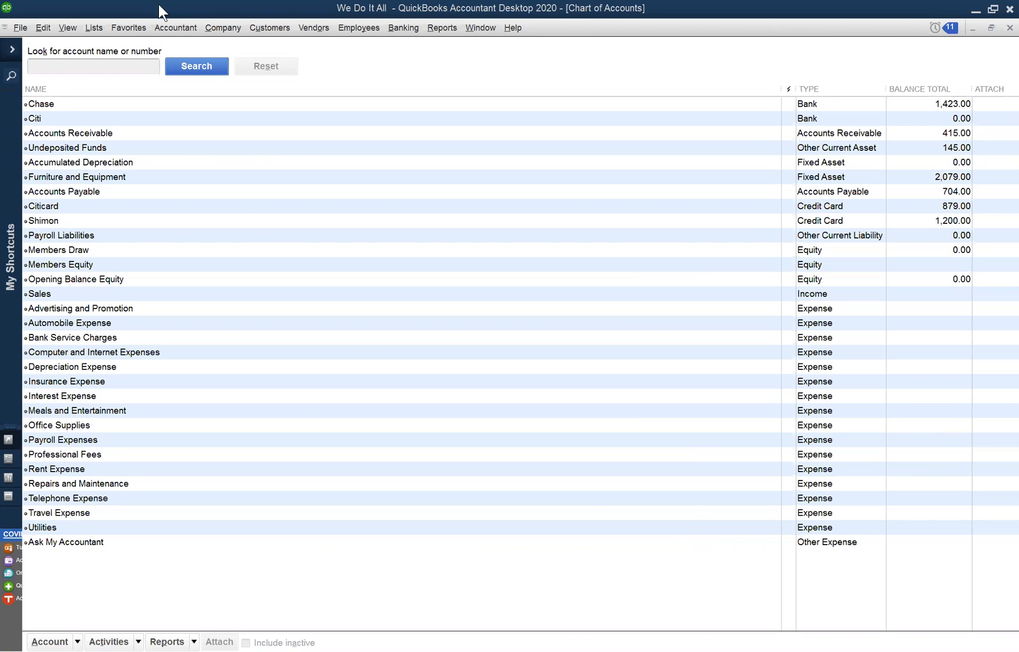
- View the Vendor Center, switch to the Customer Center, and display the transactions of the fourth customer in the list
{"action": "left_click", "coordinate": [446, 34]}
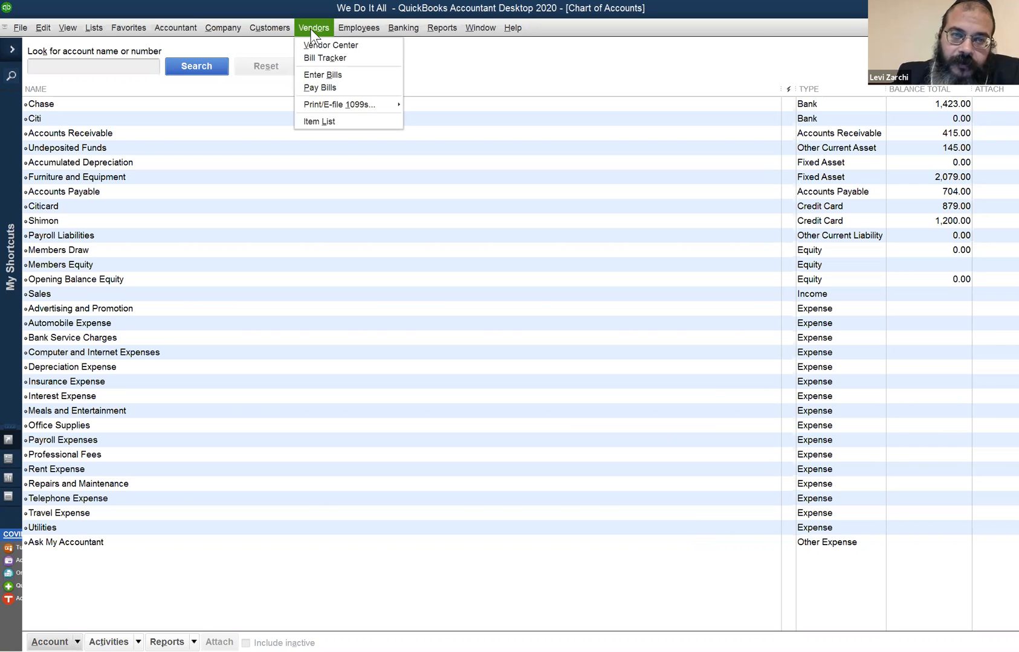
{"action": "left_click", "coordinate": [315, 45]}
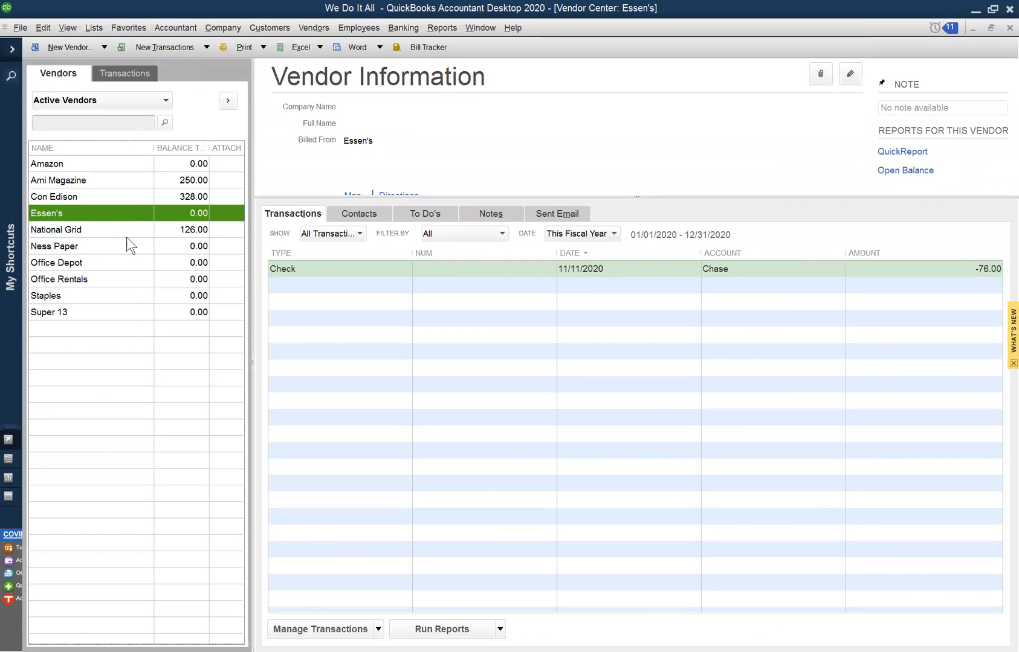
{"action": "left_click", "coordinate": [266, 29]}
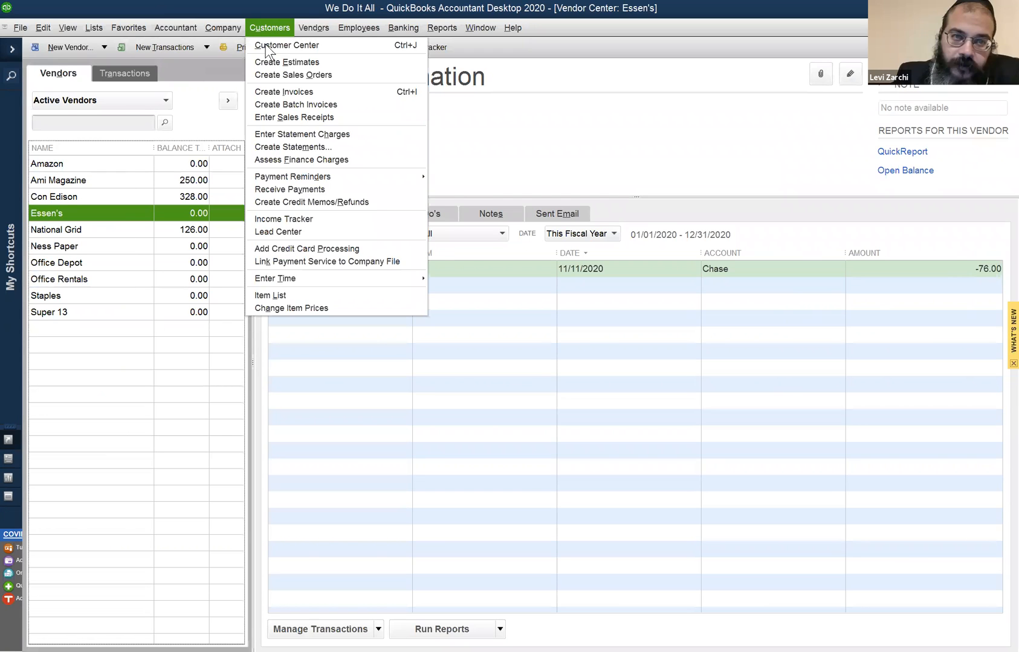
{"action": "left_click", "coordinate": [265, 44]}
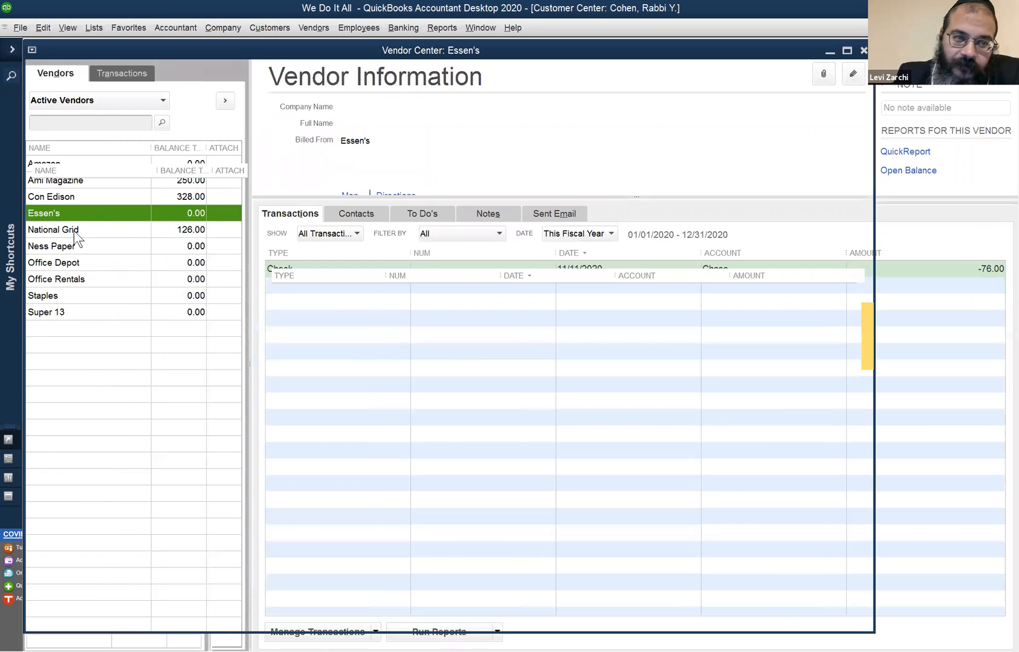
{"action": "right_click", "coordinate": [80, 217]}
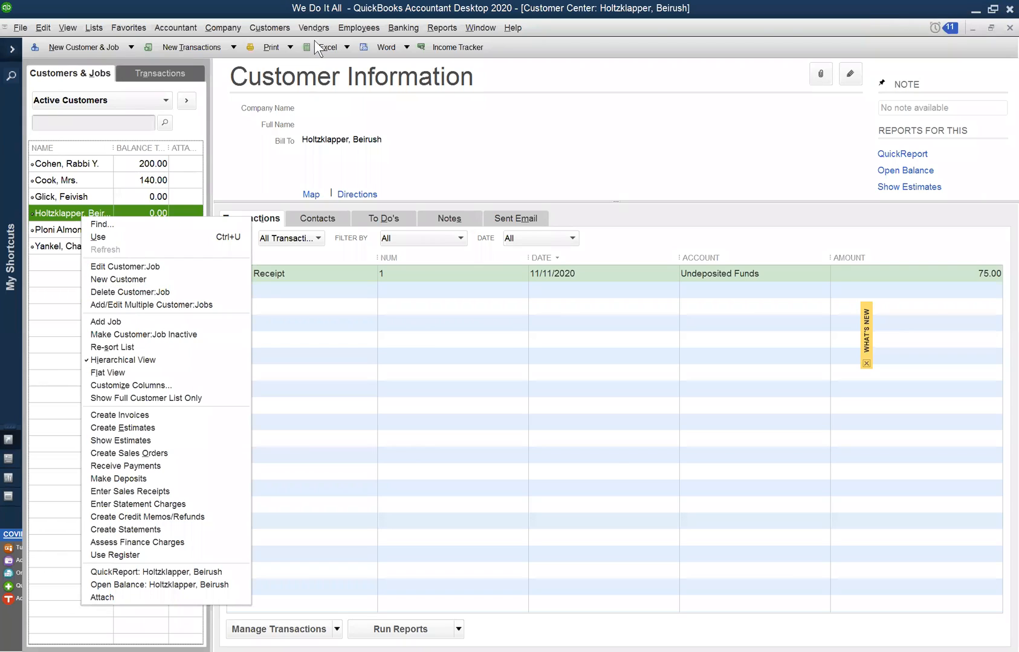
{"action": "left_click", "coordinate": [273, 27]}
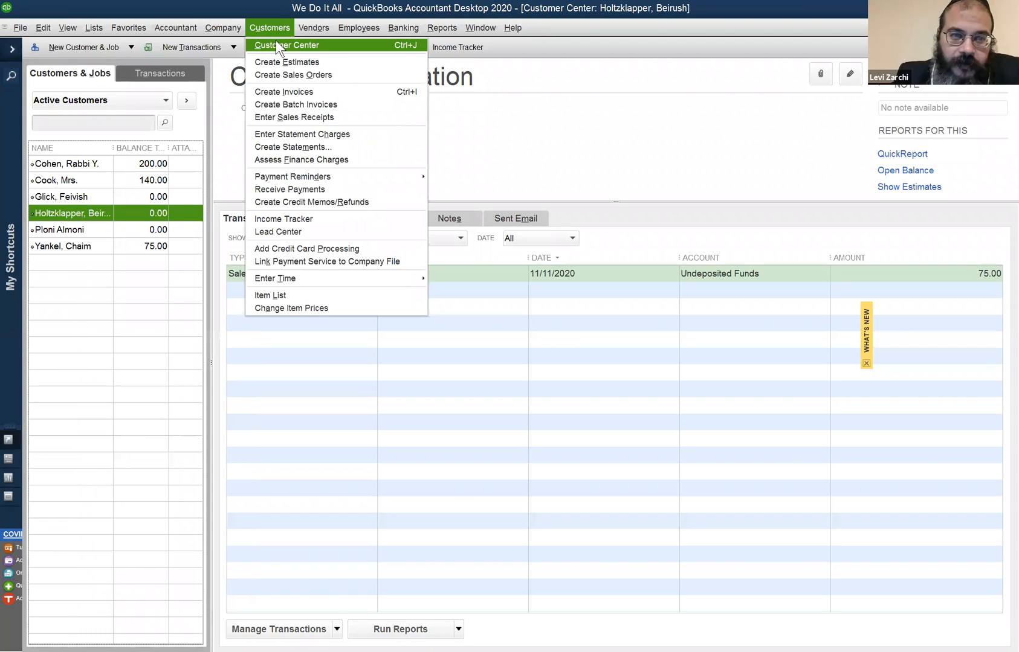
{"action": "left_click", "coordinate": [275, 45]}
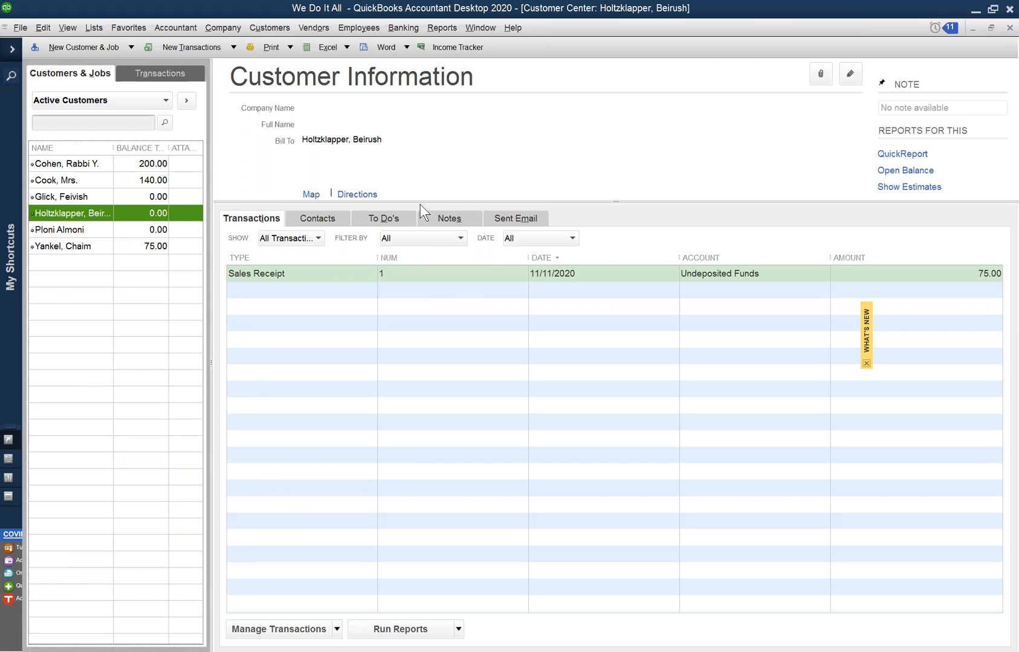
{"action": "left_click", "coordinate": [463, 318]}
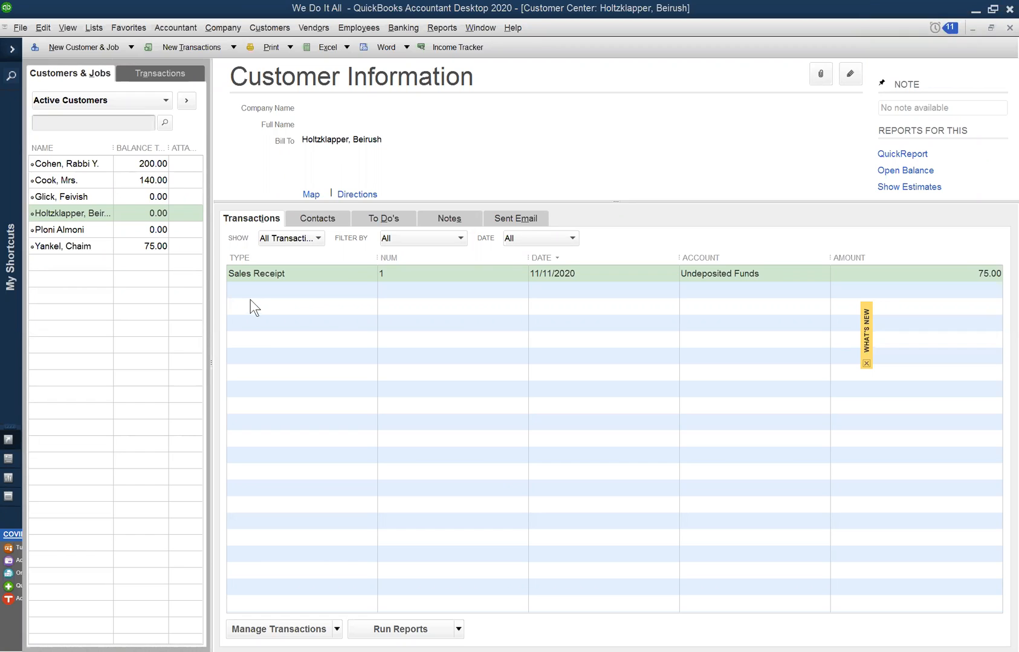
- Open the selected customer's sales receipt dated 11/11/2020, examine it, and close it without changes
{"action": "right_click", "coordinate": [267, 272]}
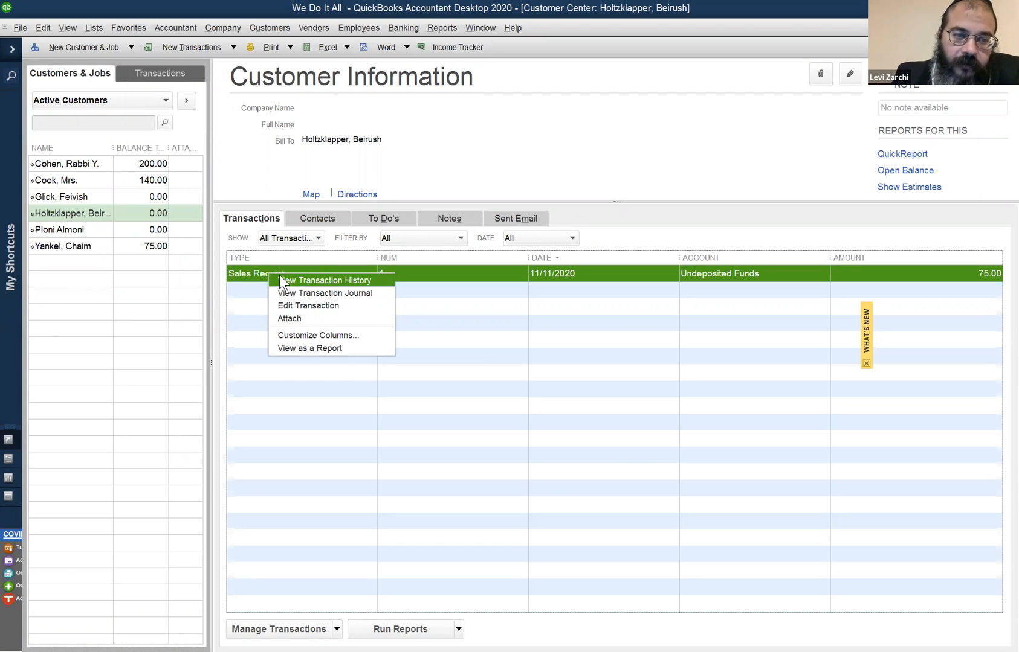
{"action": "double_click", "coordinate": [249, 271]}
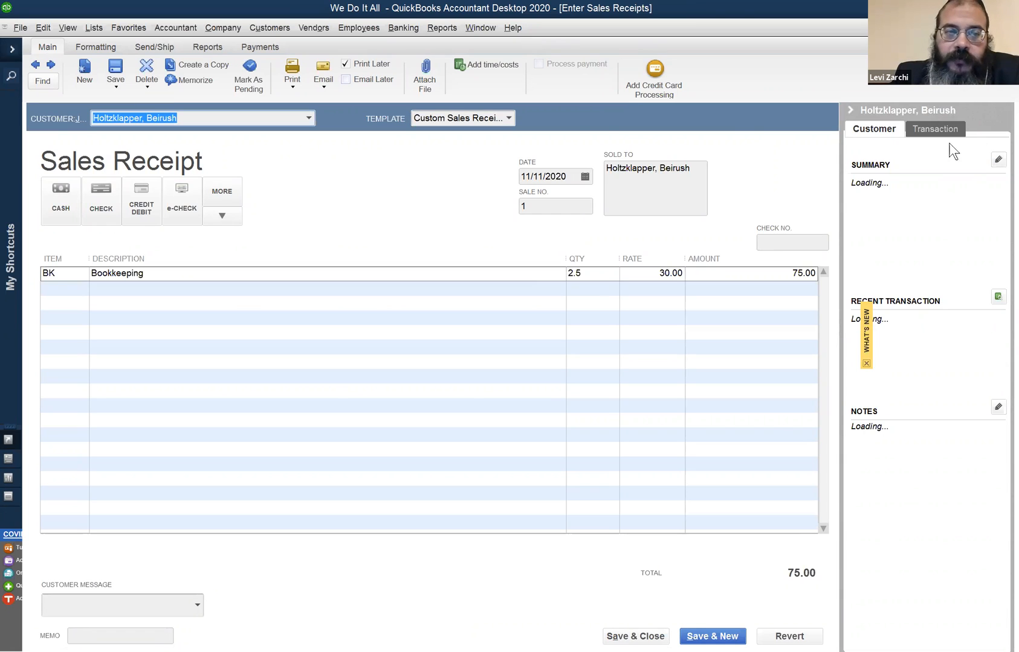
{"action": "left_click", "coordinate": [872, 305]}
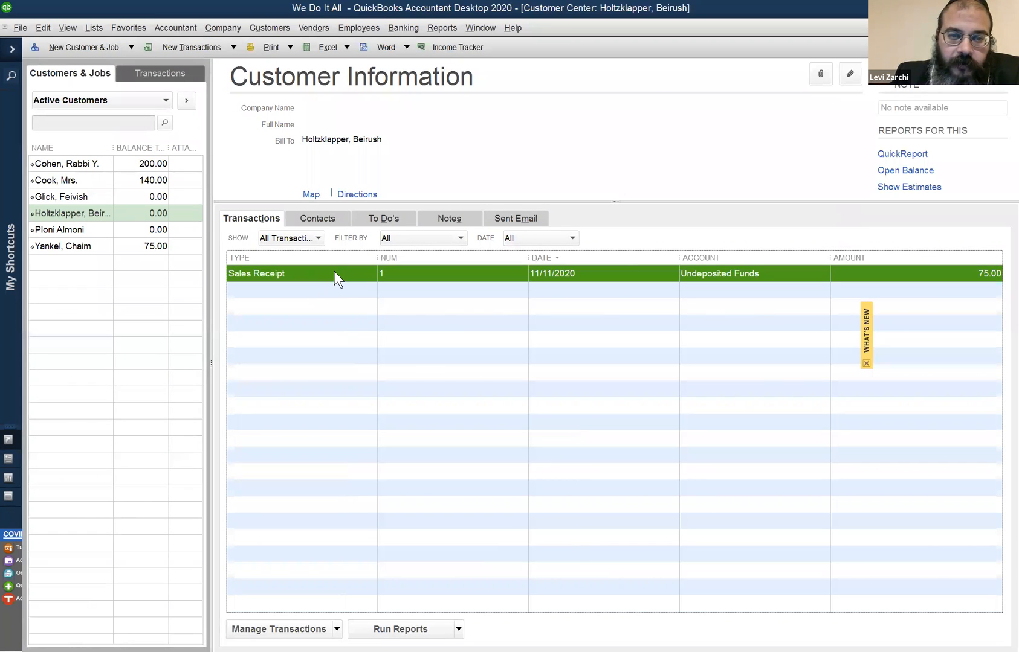
{"action": "double_click", "coordinate": [334, 273]}
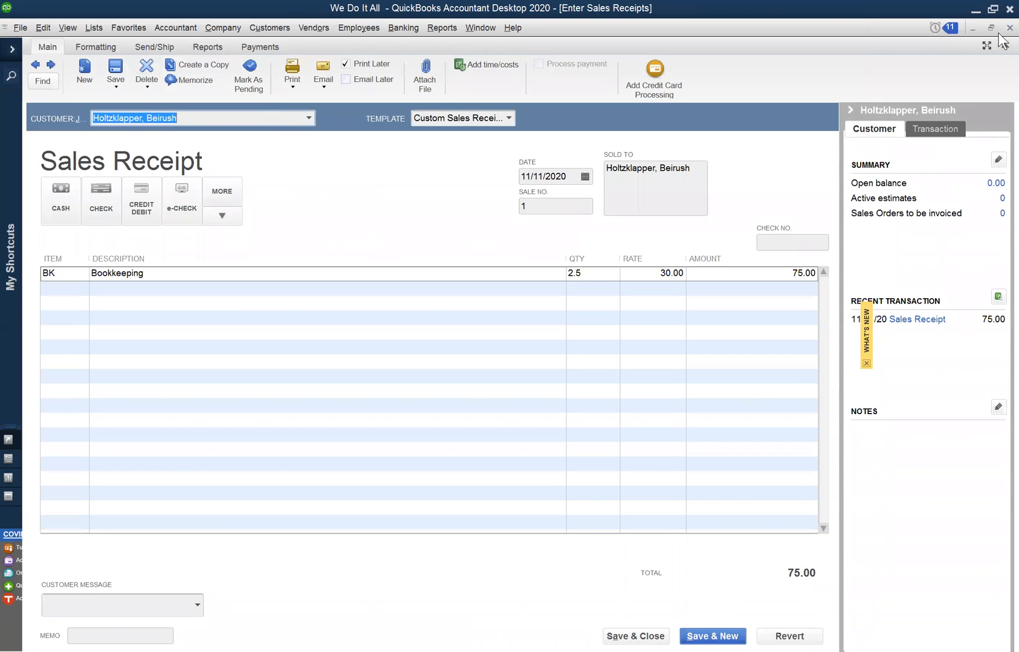
{"action": "left_click", "coordinate": [1009, 28]}
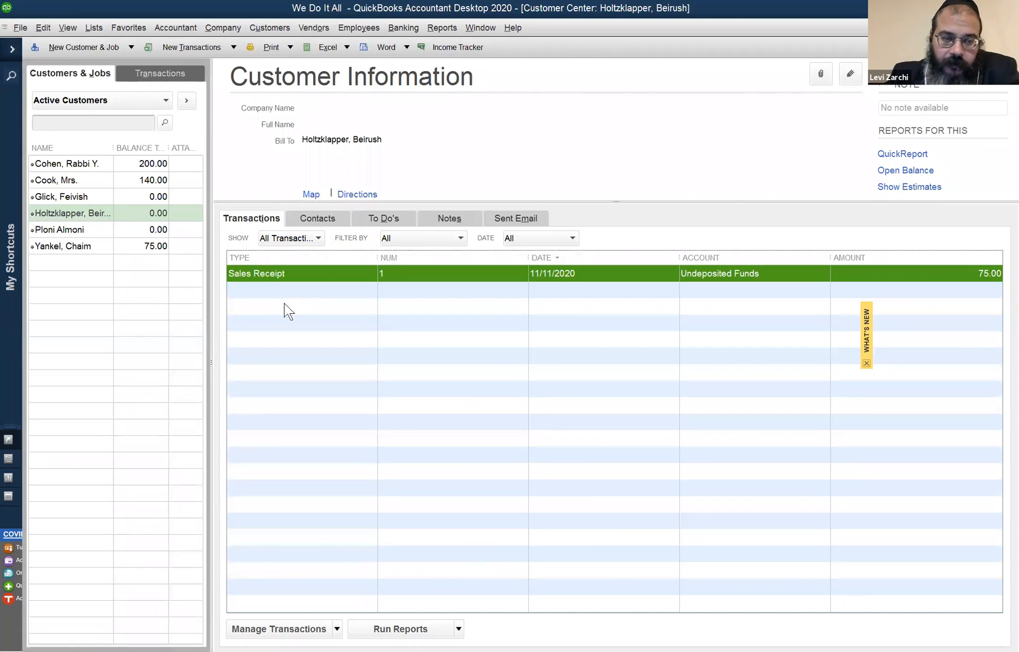
{"action": "right_click", "coordinate": [71, 215]}
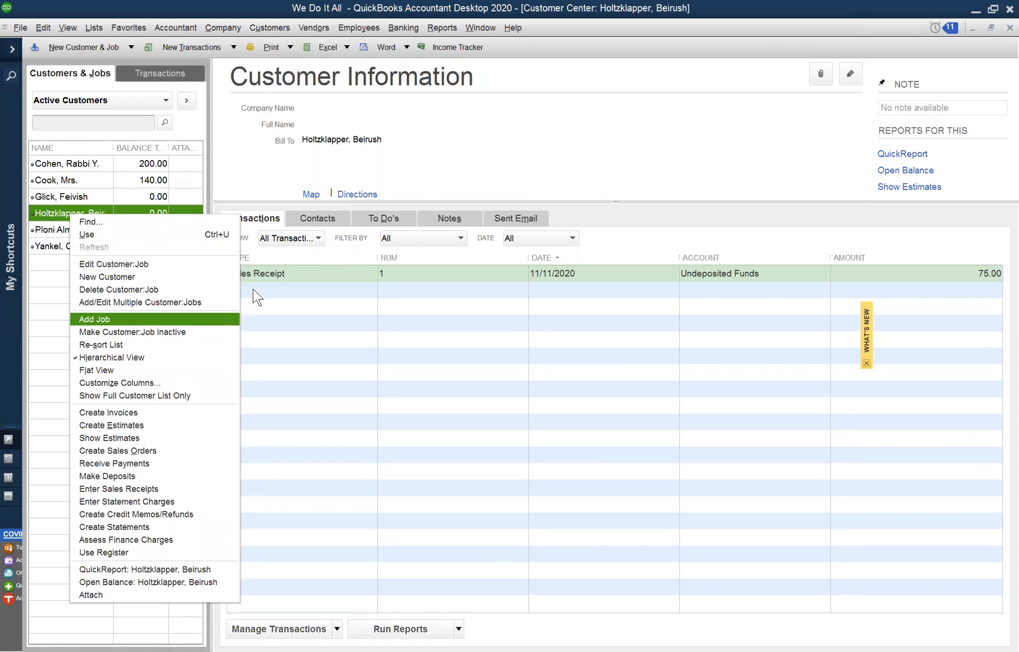
{"action": "left_click", "coordinate": [265, 273]}
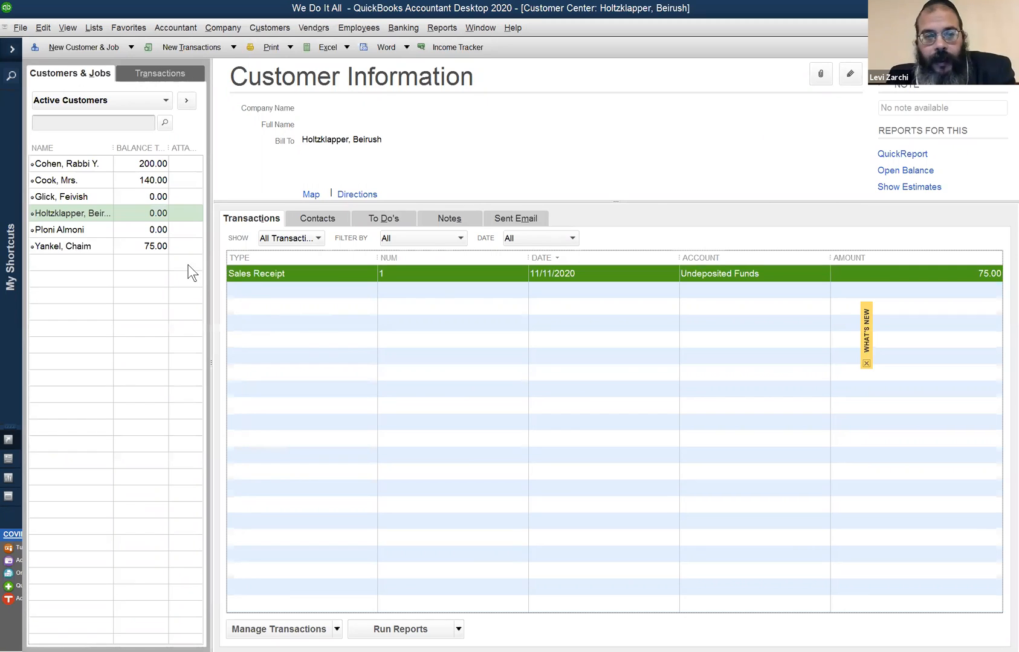
{"action": "left_click", "coordinate": [130, 246]}
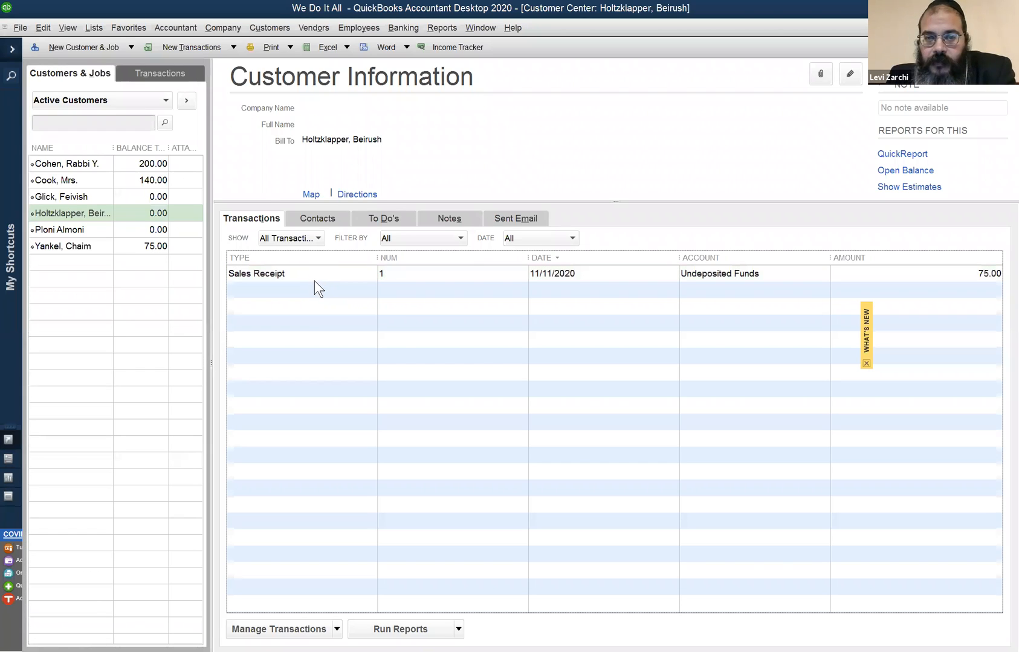
{"action": "left_click", "coordinate": [300, 269]}
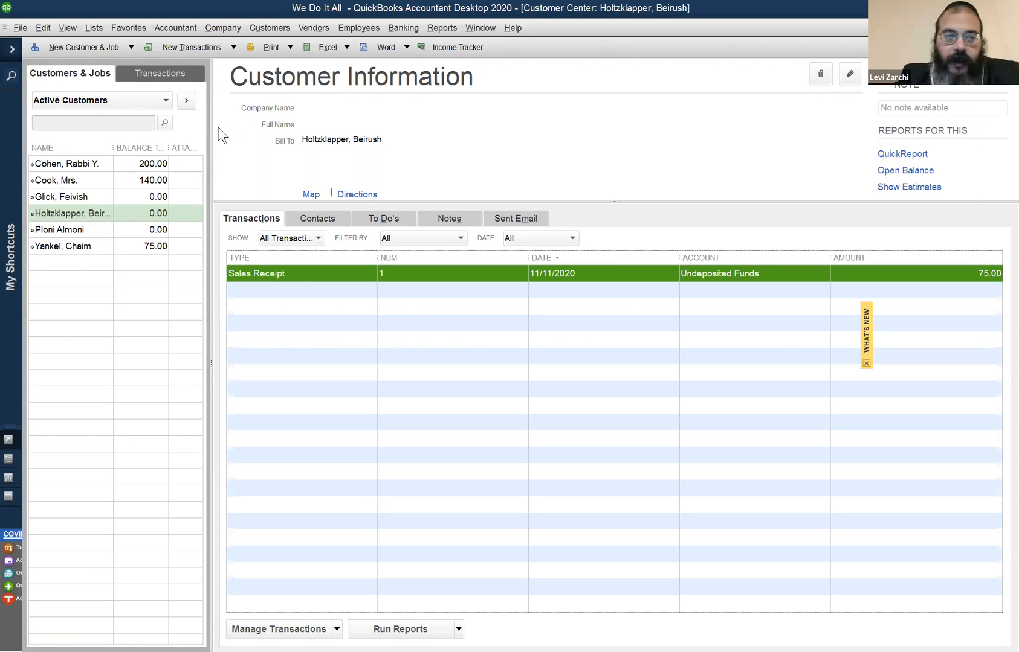
- Widen the customer list in the Customer Center so the full customer names fit
{"action": "left_click_drag", "start_coordinate": [210, 128], "coordinate": [230, 131]}
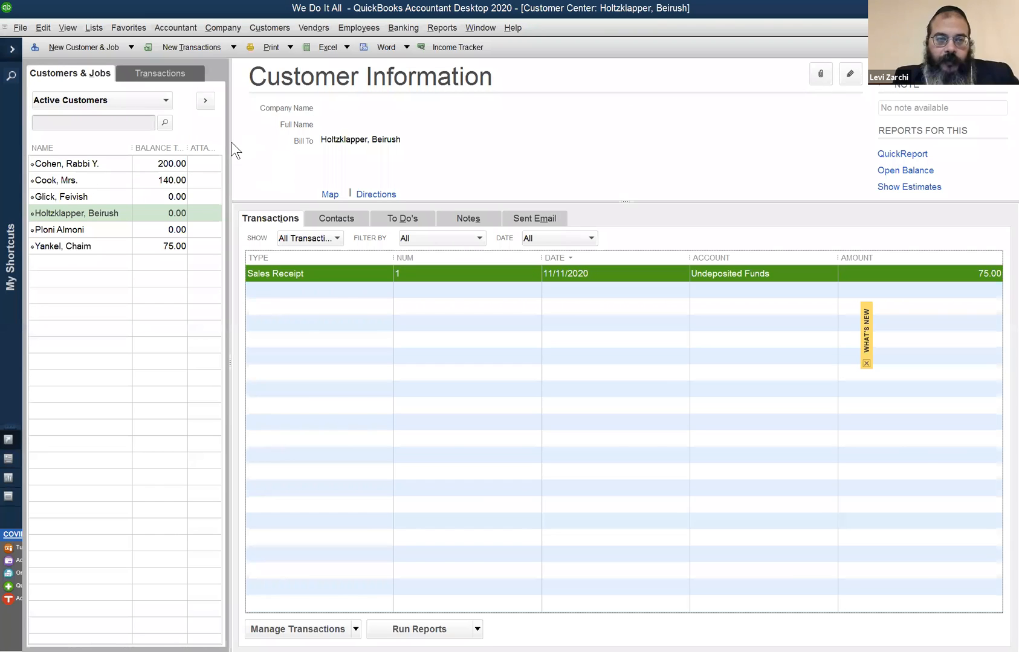
{"action": "mouse_move", "coordinate": [230, 143]}
{"action": "left_mouse_down"}
{"action": "mouse_move", "coordinate": [112, 143]}
{"action": "mouse_move", "coordinate": [393, 157]}
{"action": "mouse_move", "coordinate": [242, 149]}
{"action": "left_mouse_up"}
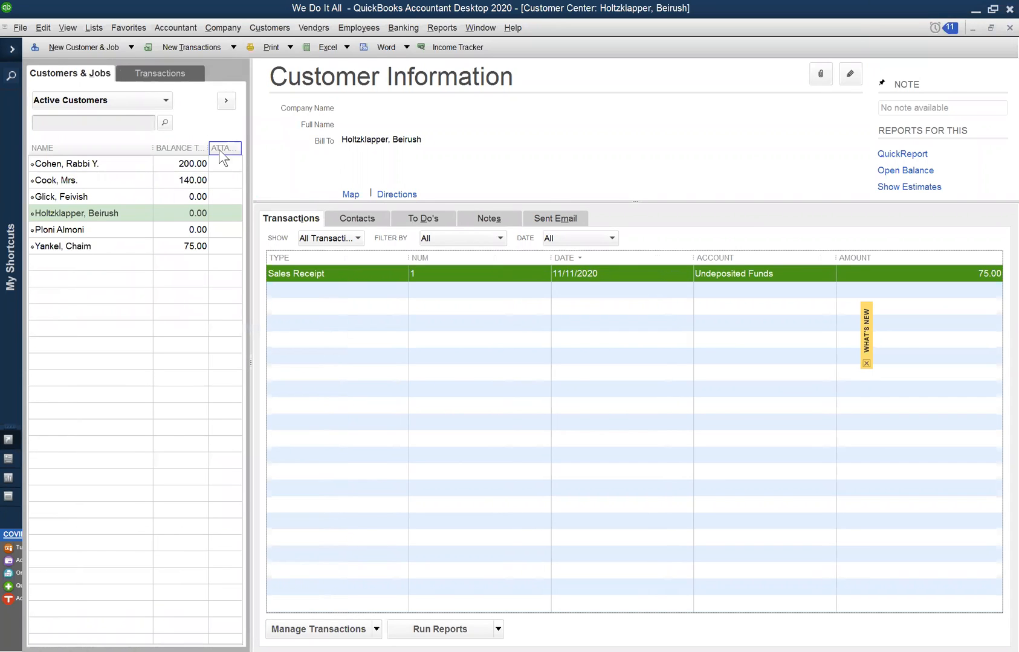
{"action": "left_click", "coordinate": [256, 24]}
{"action": "mouse_move", "coordinate": [257, 24]}
{"action": "left_click", "coordinate": [258, 44]}
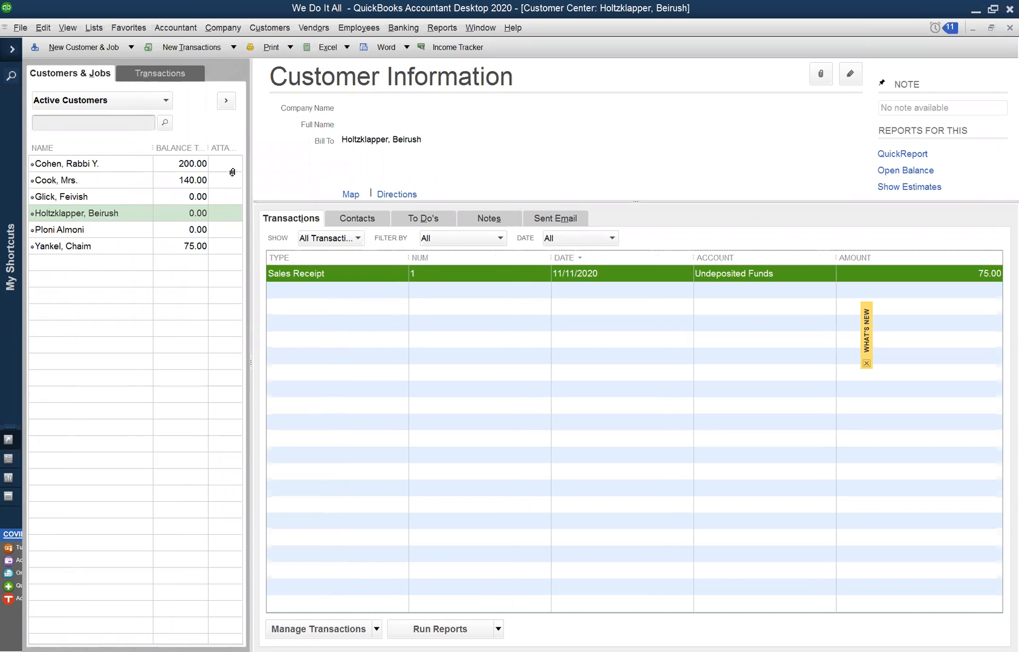
- Adjust the customer list's width so the full names fit and display the first customer's transactions
{"action": "left_click_drag", "start_coordinate": [250, 145], "coordinate": [95, 136]}
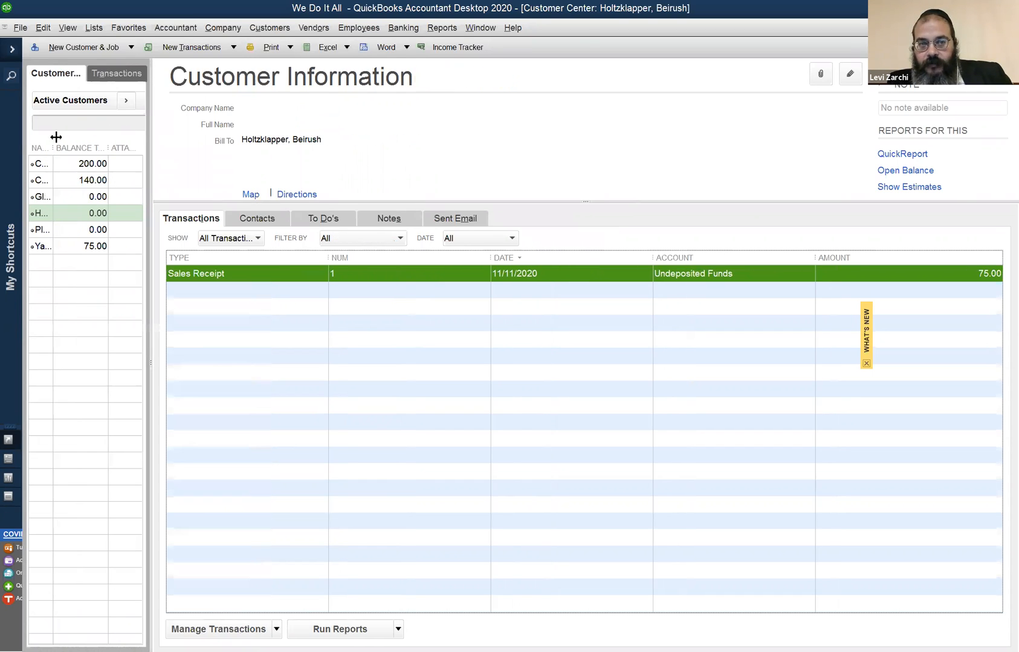
{"action": "left_click_drag", "start_coordinate": [267, 134], "coordinate": [224, 152]}
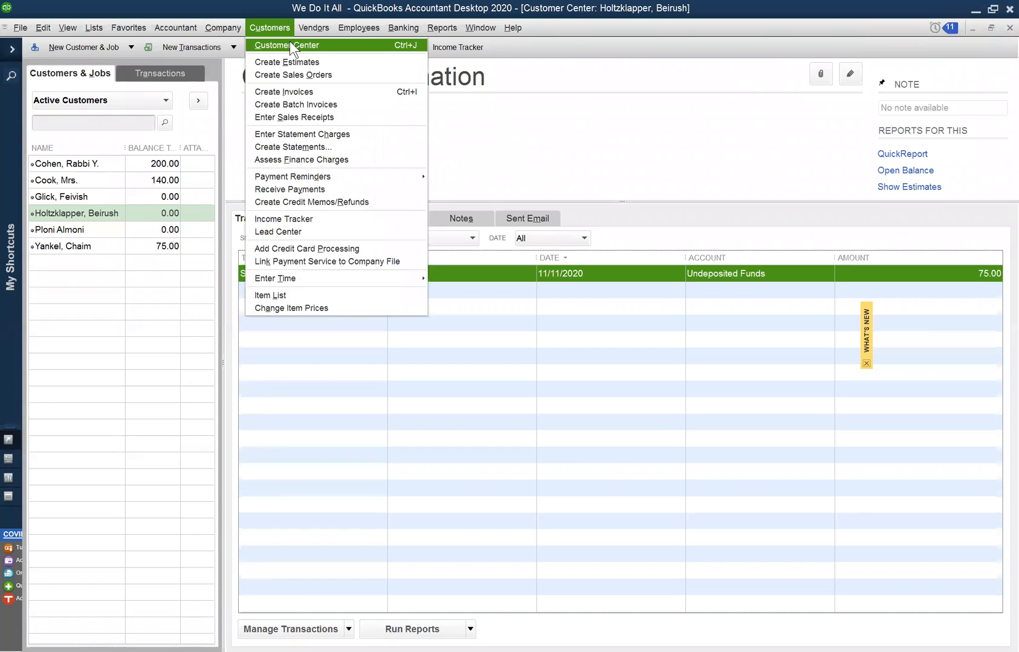
{"action": "left_click", "coordinate": [289, 42]}
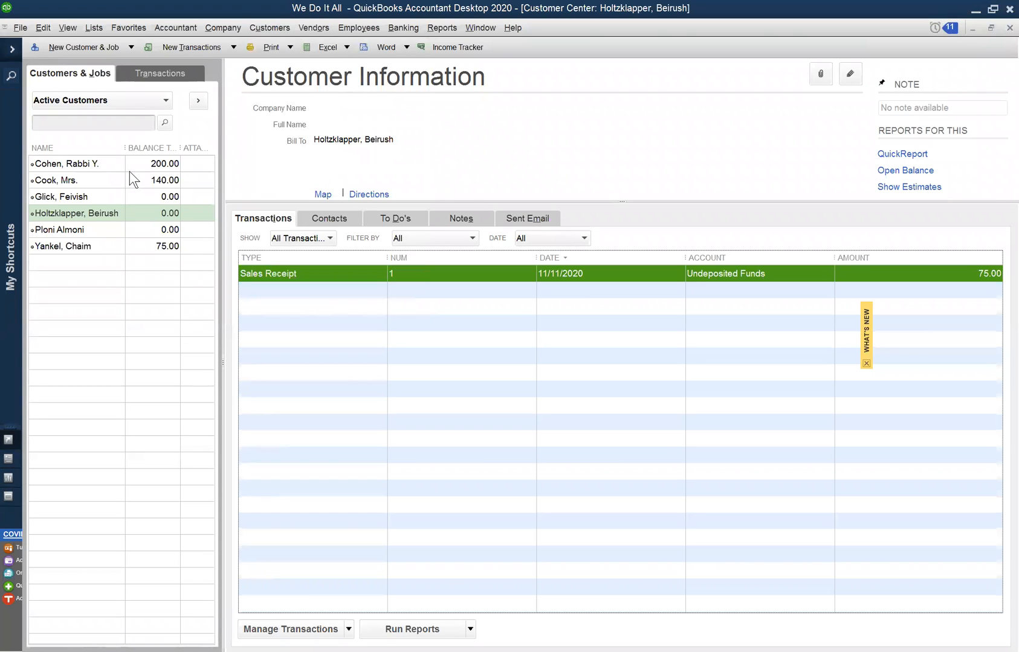
{"action": "left_click", "coordinate": [93, 165]}
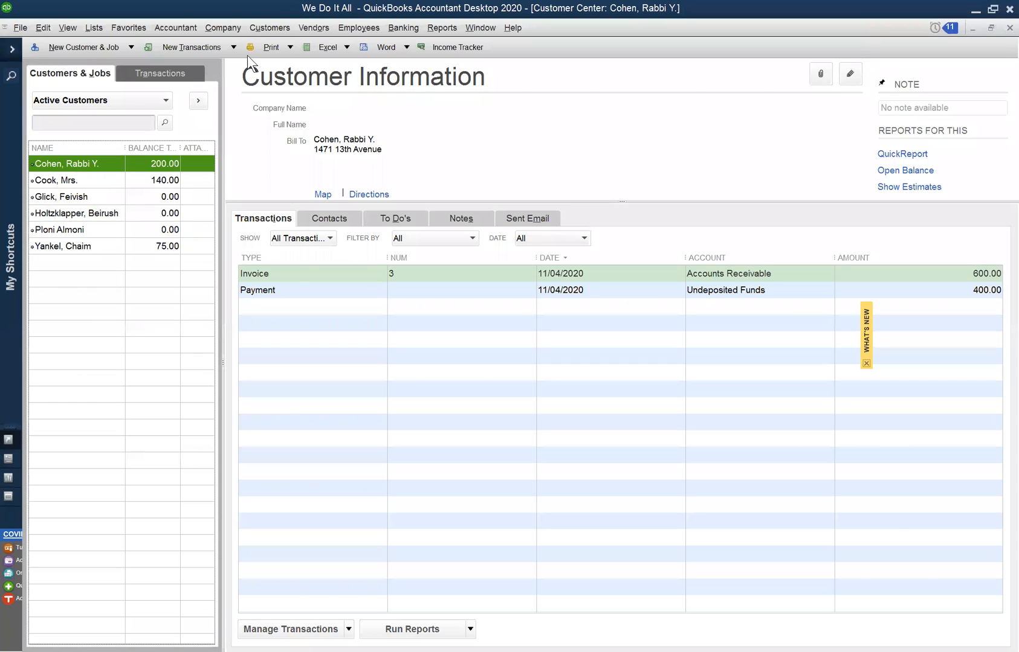
- View the Vendor Center and the Home page, and return to the Customer Center
{"action": "left_click", "coordinate": [274, 31]}
{"action": "left_click", "coordinate": [274, 44]}
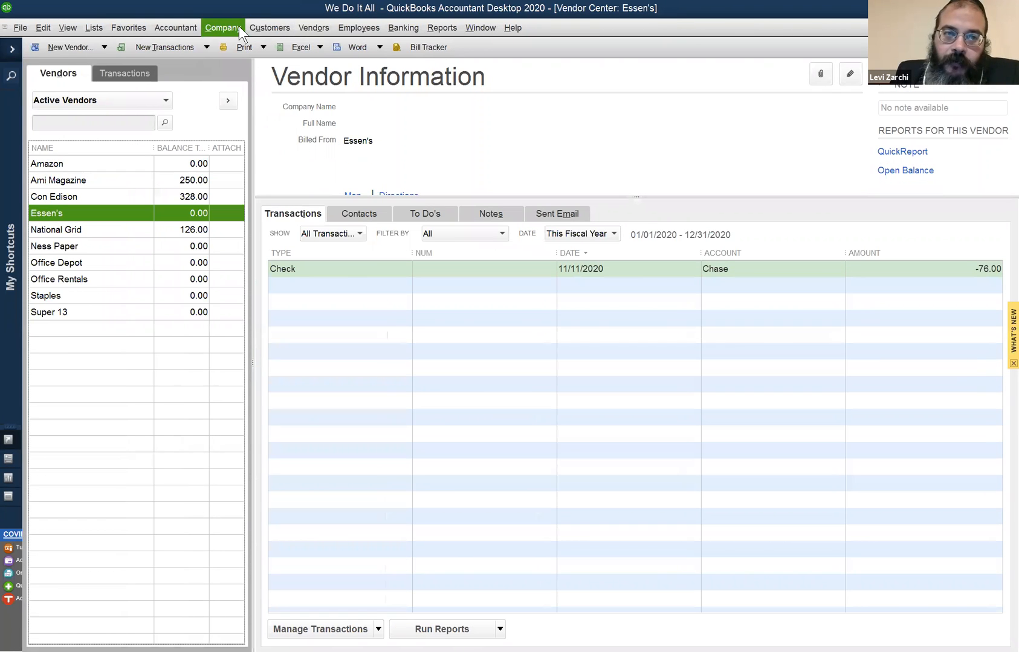
{"action": "left_click", "coordinate": [238, 27]}
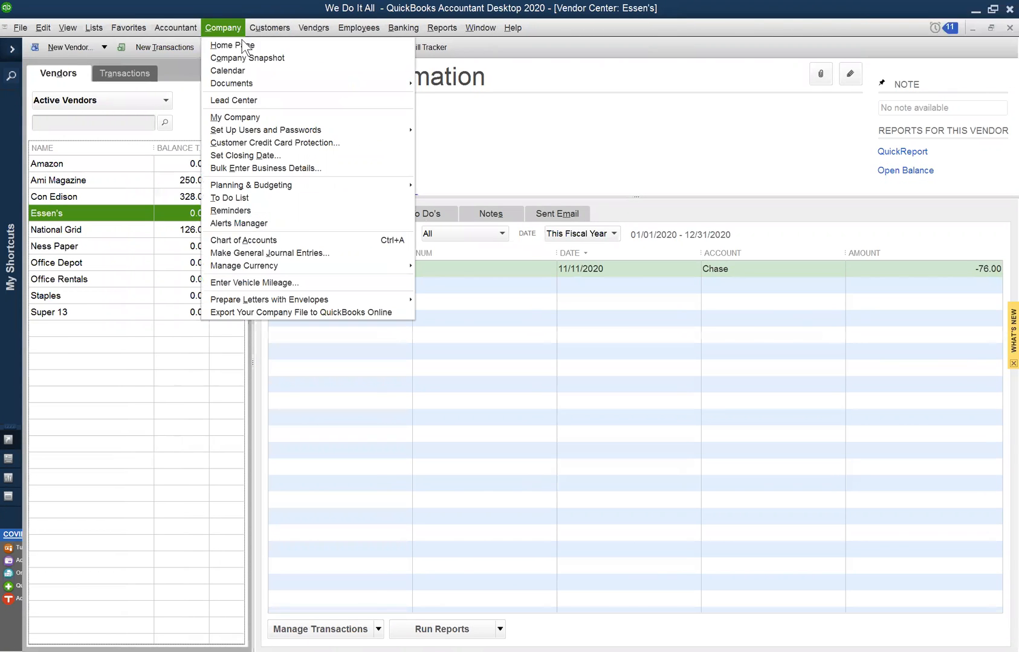
{"action": "left_click", "coordinate": [241, 42]}
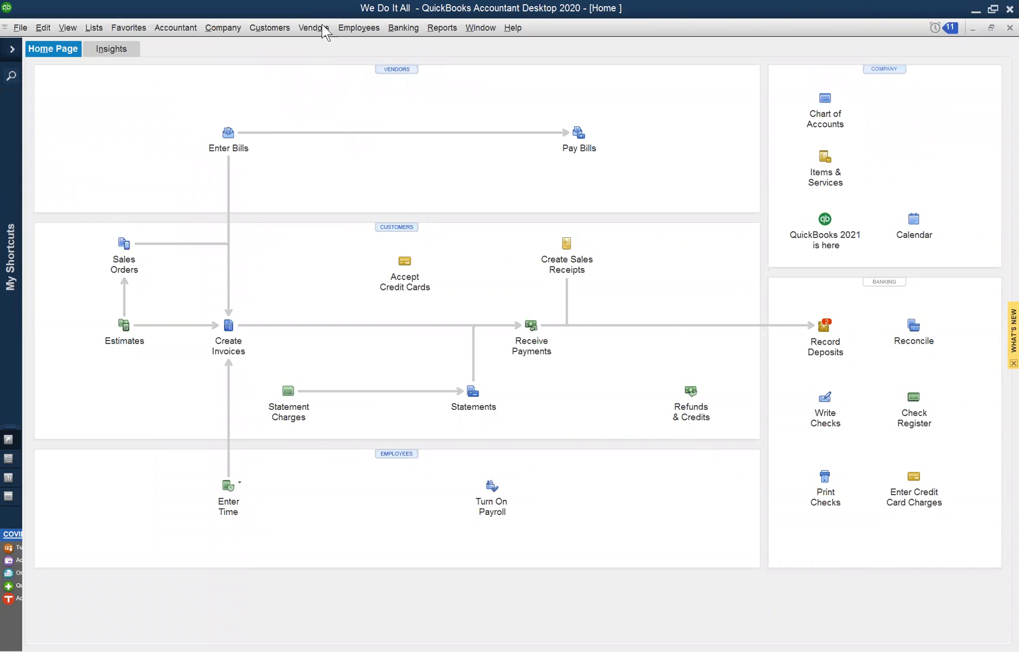
{"action": "left_click", "coordinate": [277, 29]}
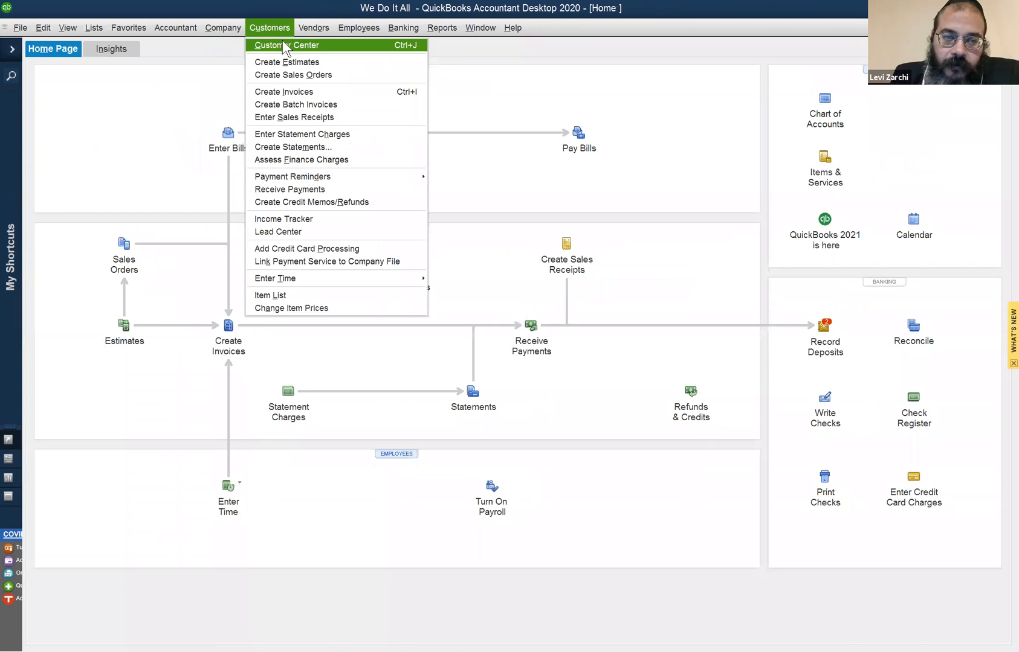
{"action": "left_click", "coordinate": [282, 40]}
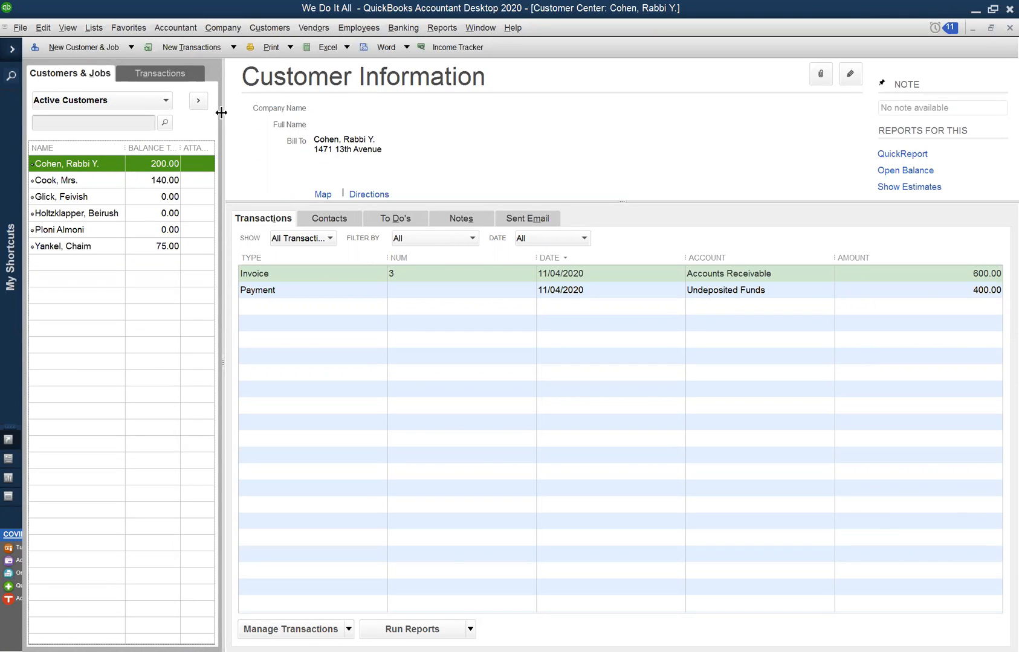
- Widen the customer list slightly and view the received payments of all customers before returning to the list
{"action": "left_click_drag", "start_coordinate": [221, 112], "coordinate": [263, 151]}
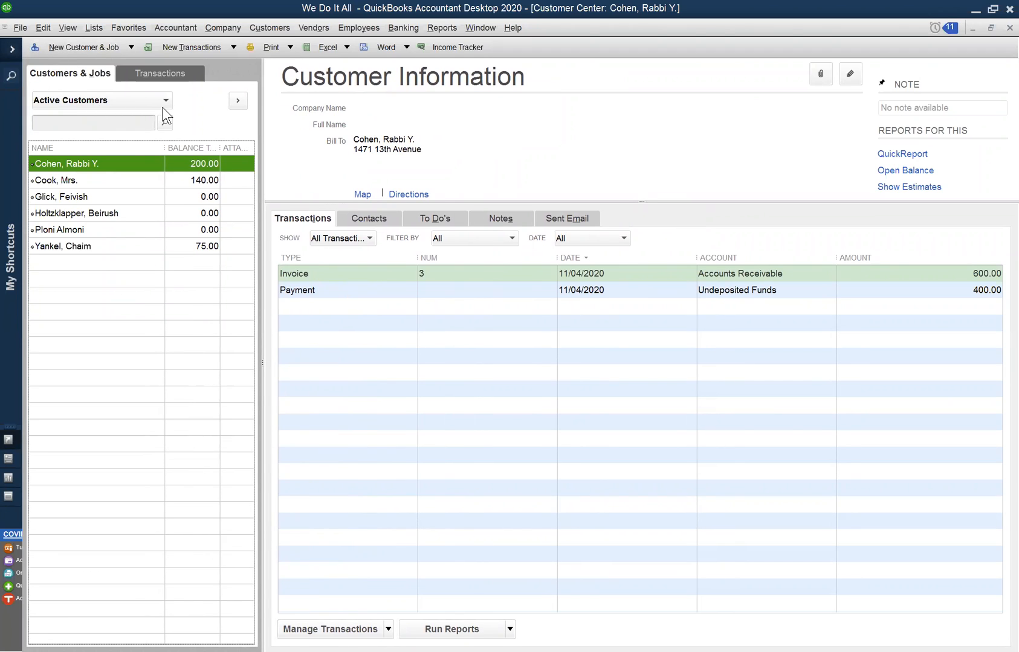
{"action": "left_click", "coordinate": [150, 73]}
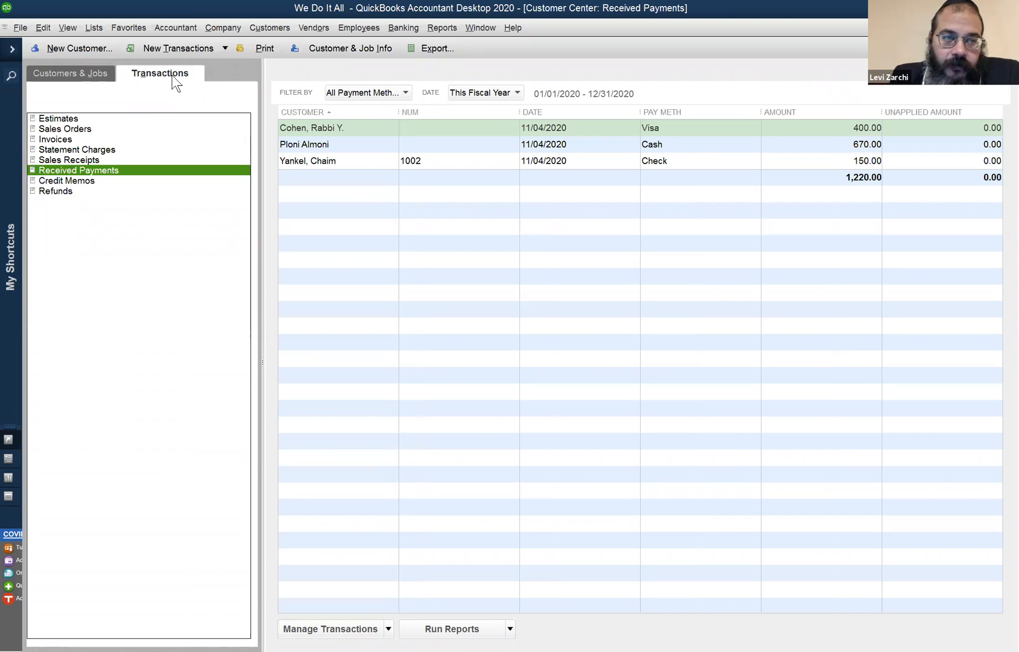
{"action": "left_click", "coordinate": [87, 75]}
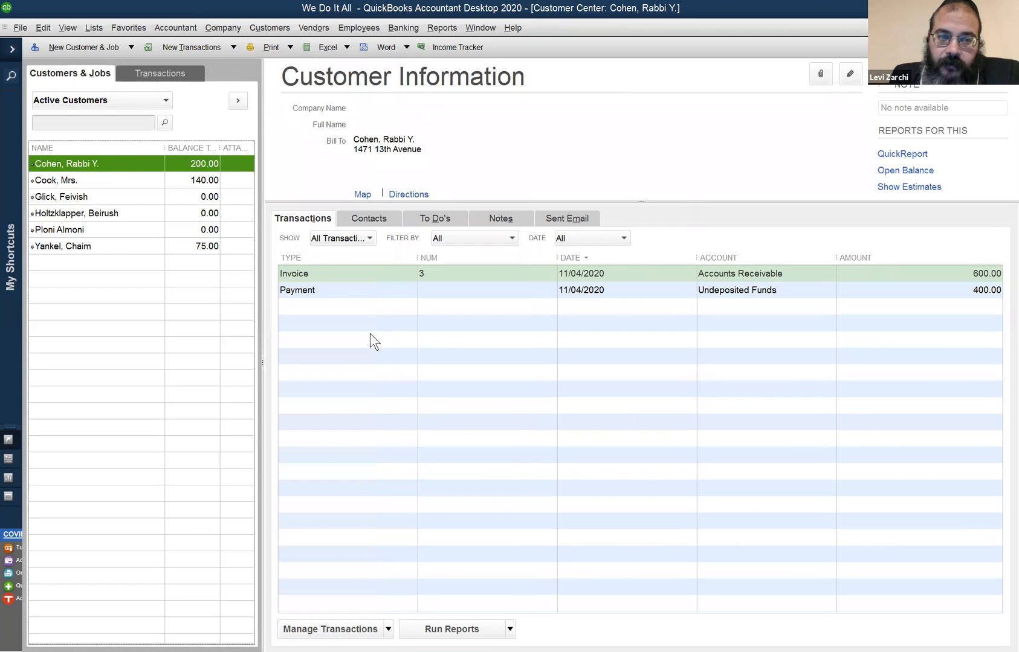
- Expand the My Shortcuts pane to view its entries and collapse it again
{"action": "left_click", "coordinate": [398, 357]}
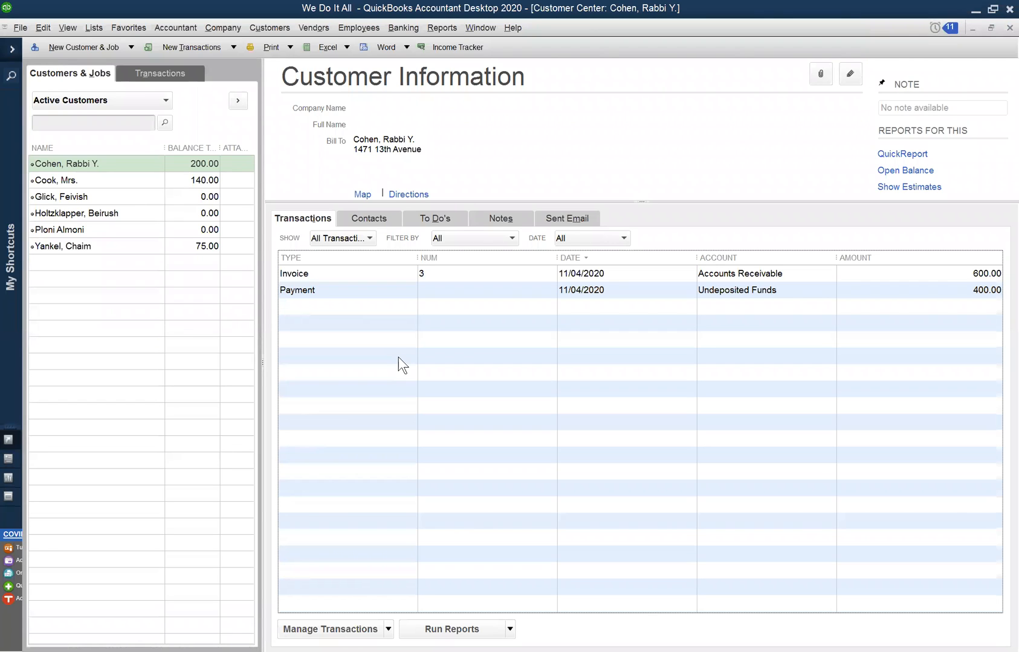
{"action": "left_click", "coordinate": [12, 50]}
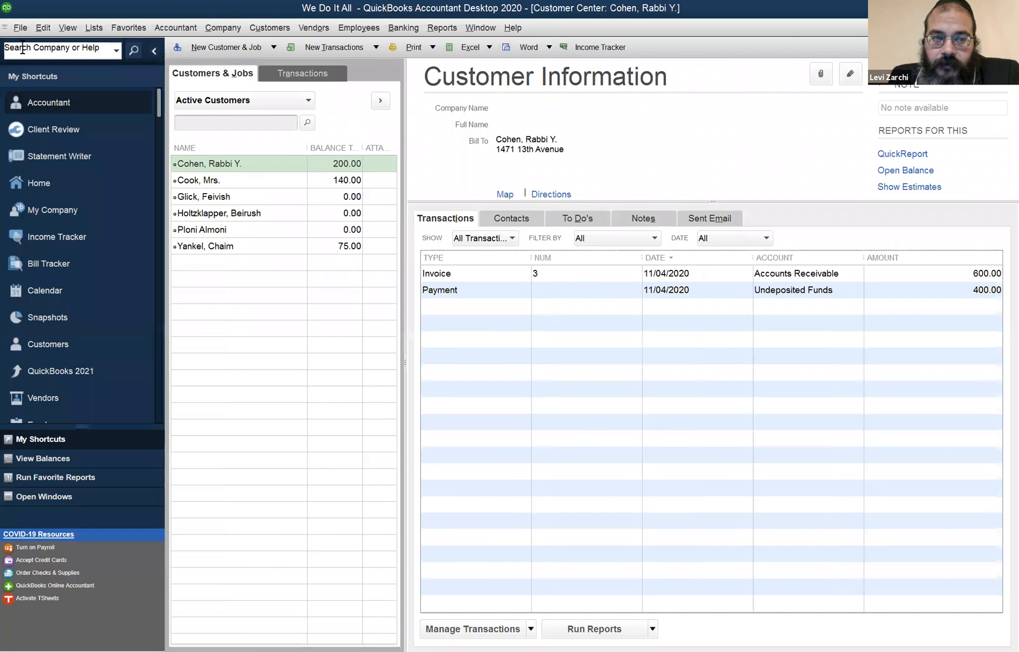
{"action": "left_click", "coordinate": [154, 52]}
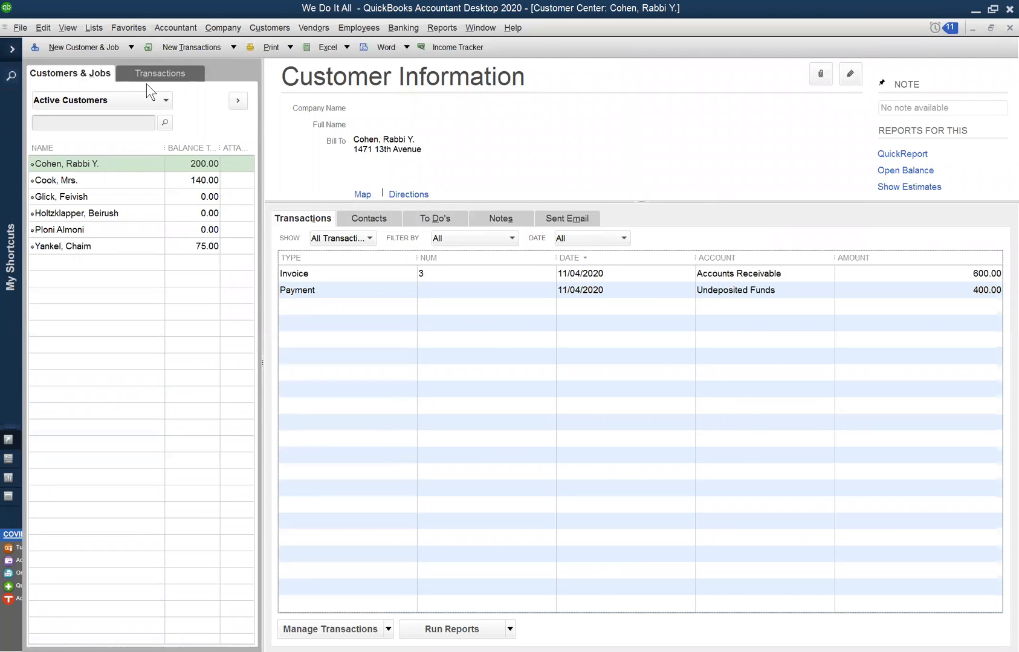
- Display the fourth customer's transactions in the Customer Center and view the actions available for that customer
{"action": "left_click", "coordinate": [106, 213]}
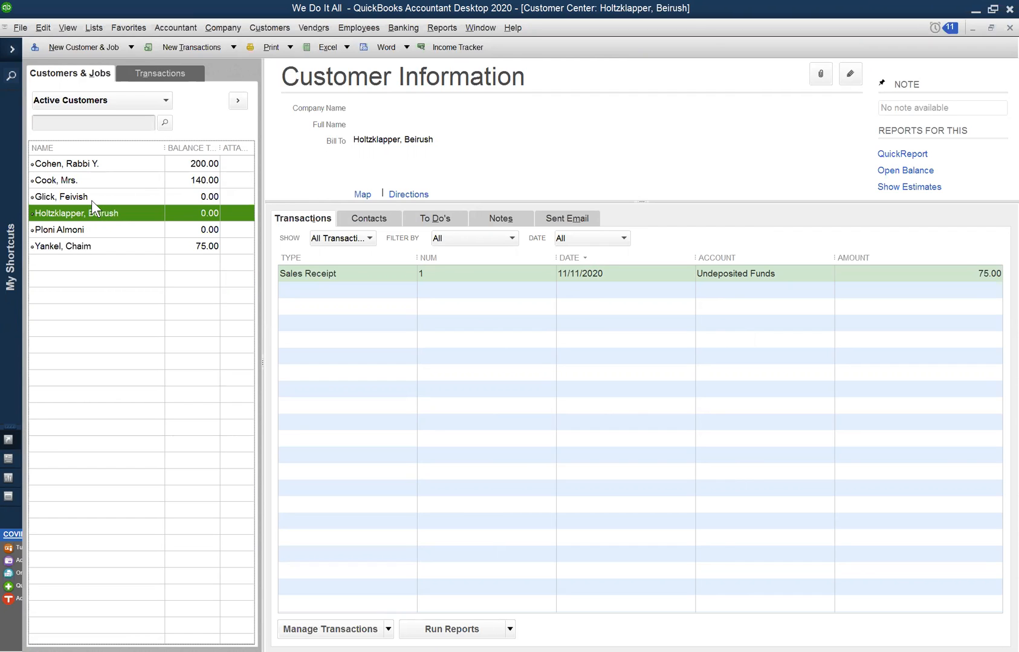
{"action": "left_click", "coordinate": [88, 229]}
{"action": "left_click", "coordinate": [91, 220]}
{"action": "right_click", "coordinate": [120, 212]}
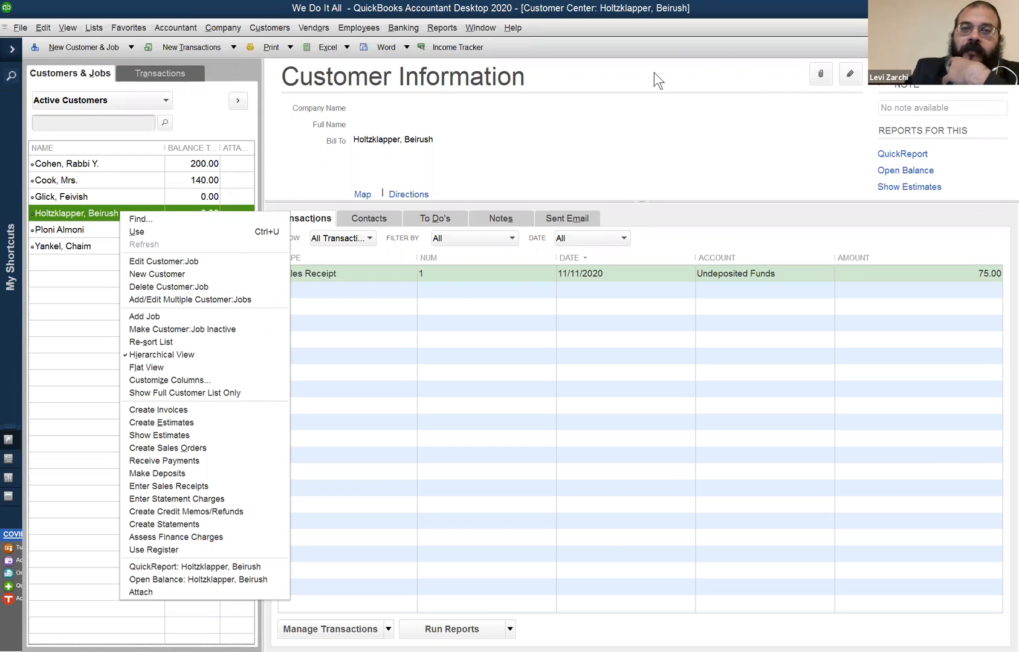
- Show the list of open windows
{"action": "left_click", "coordinate": [480, 28]}
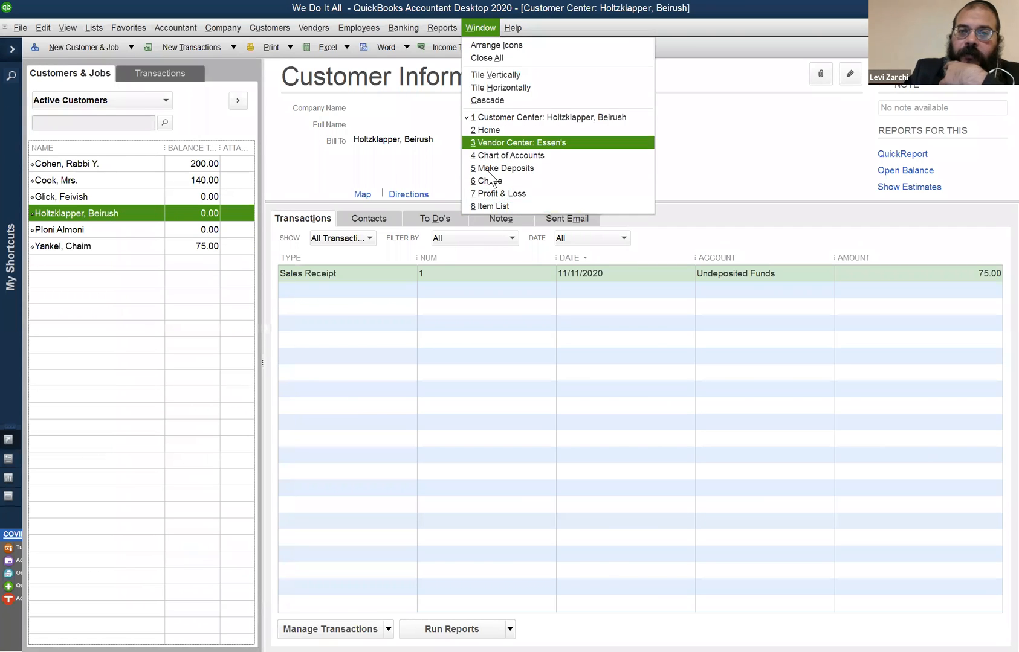
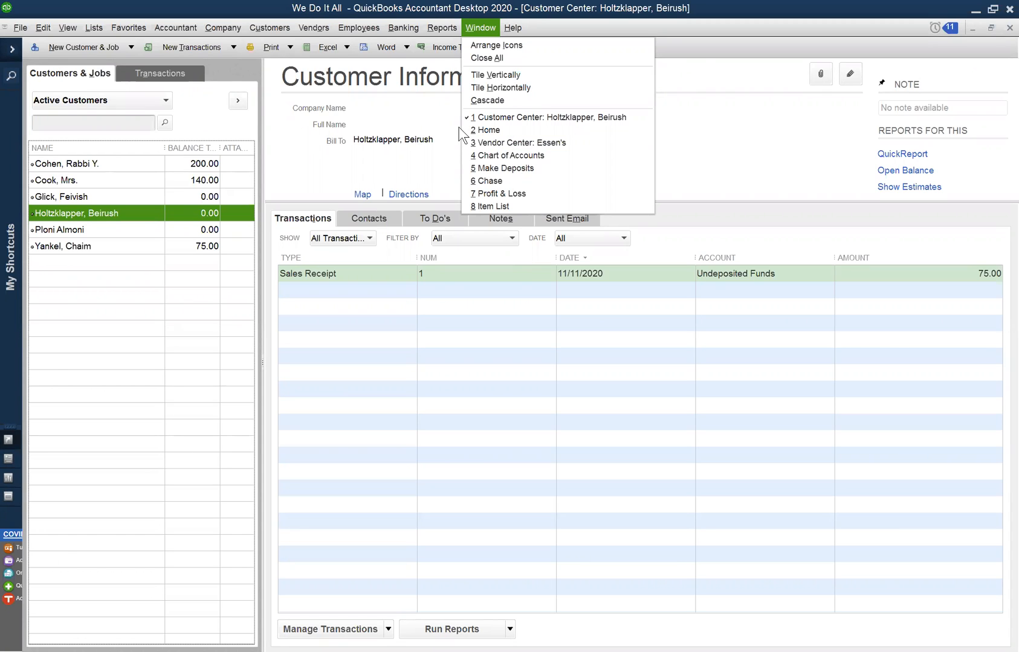
- Bring up the deposit form for the Chase account from the Customer Center, view it and close it
{"action": "left_click", "coordinate": [618, 9]}
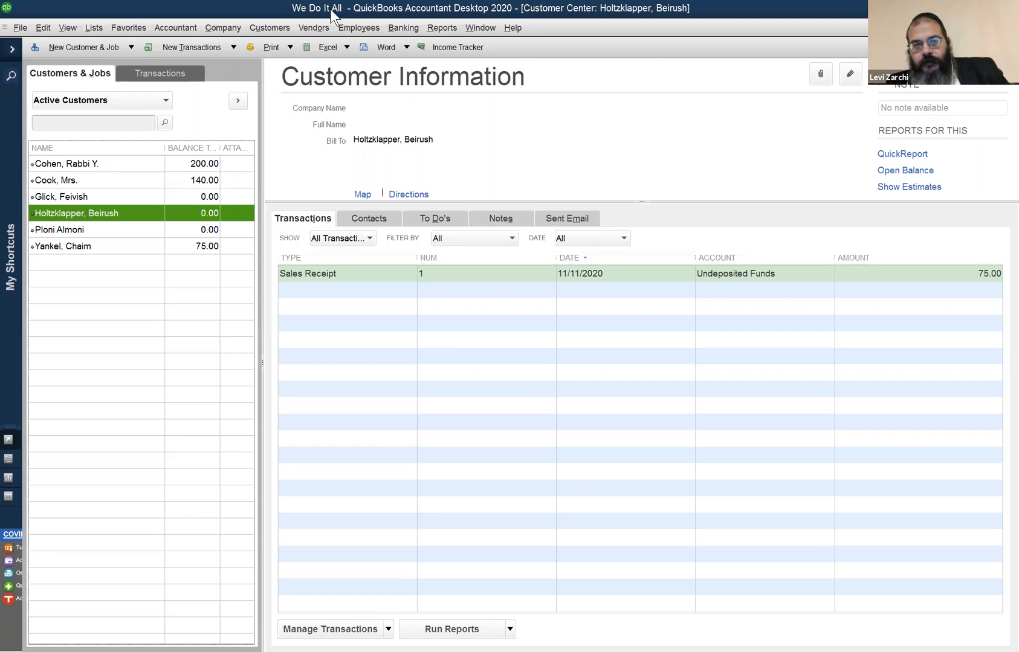
{"action": "left_click", "coordinate": [395, 29]}
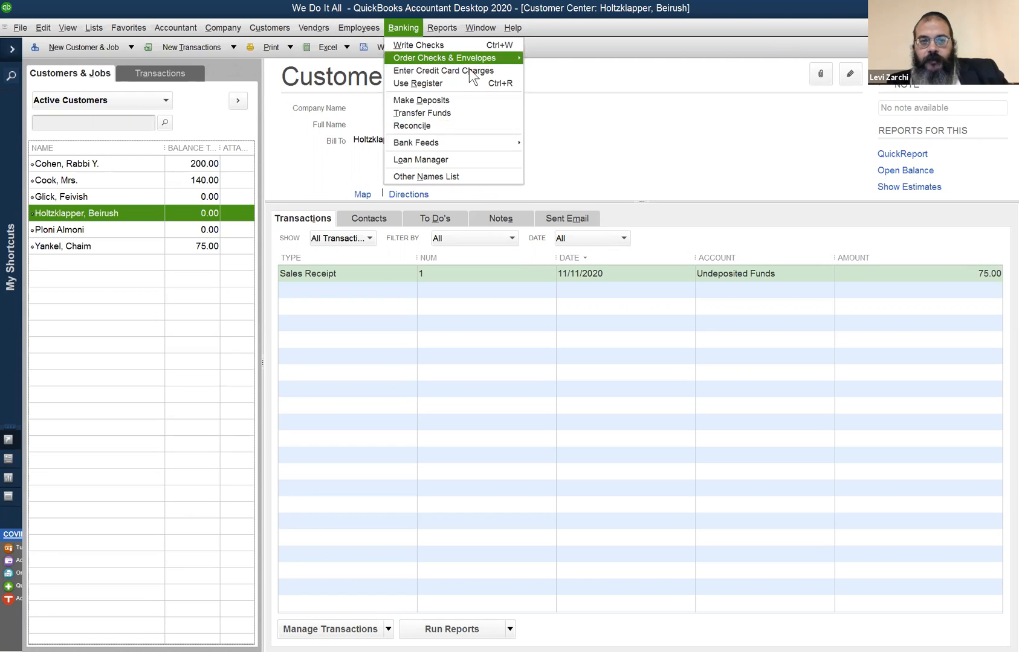
{"action": "left_click", "coordinate": [490, 98]}
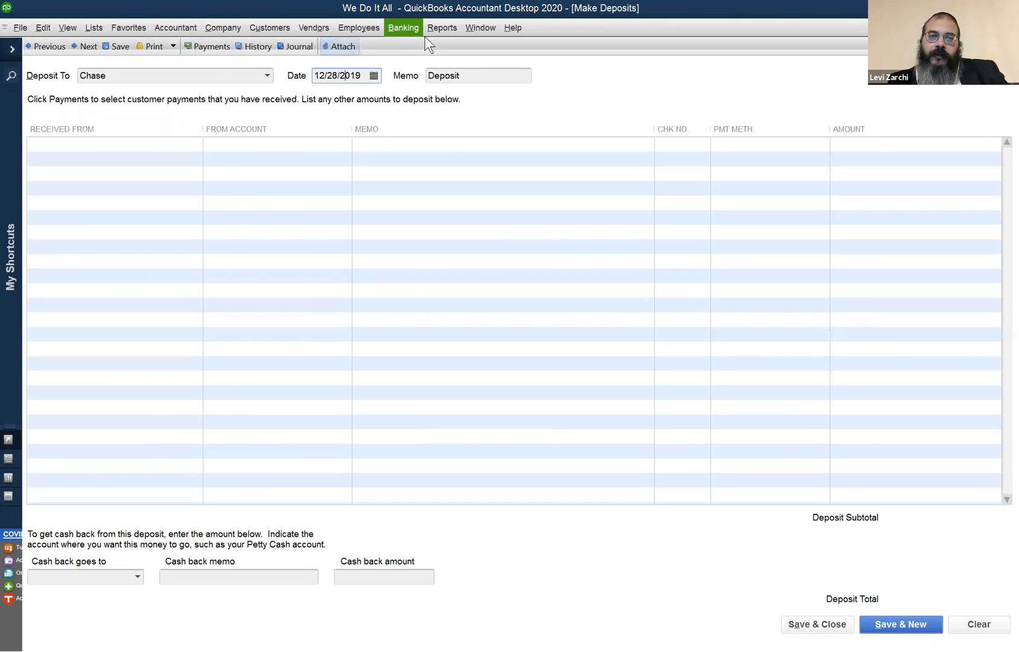
{"action": "left_click", "coordinate": [414, 29]}
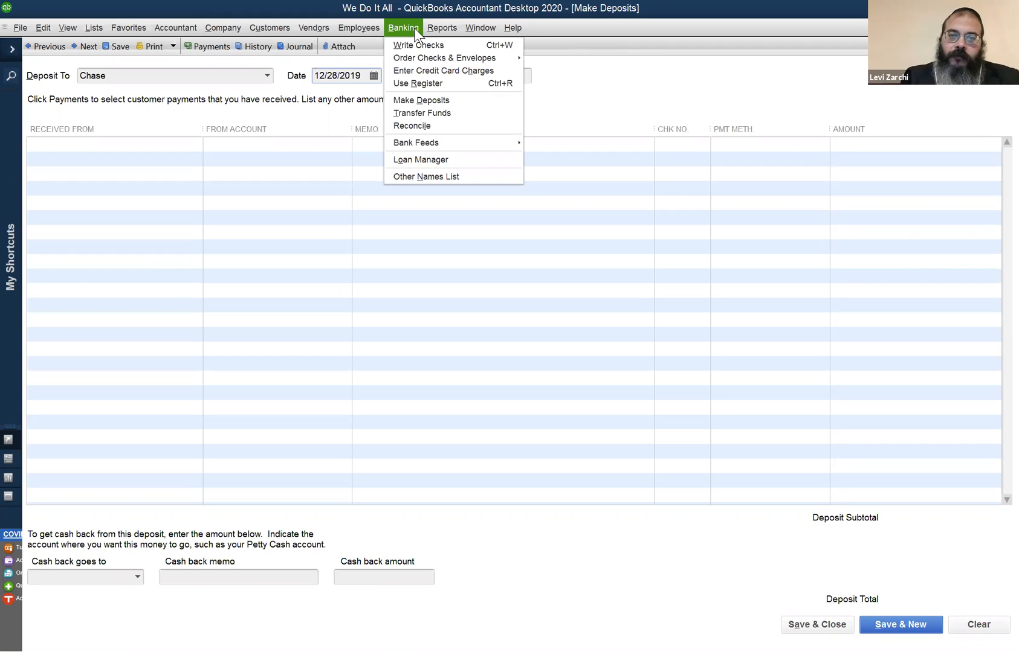
{"action": "left_click", "coordinate": [447, 100]}
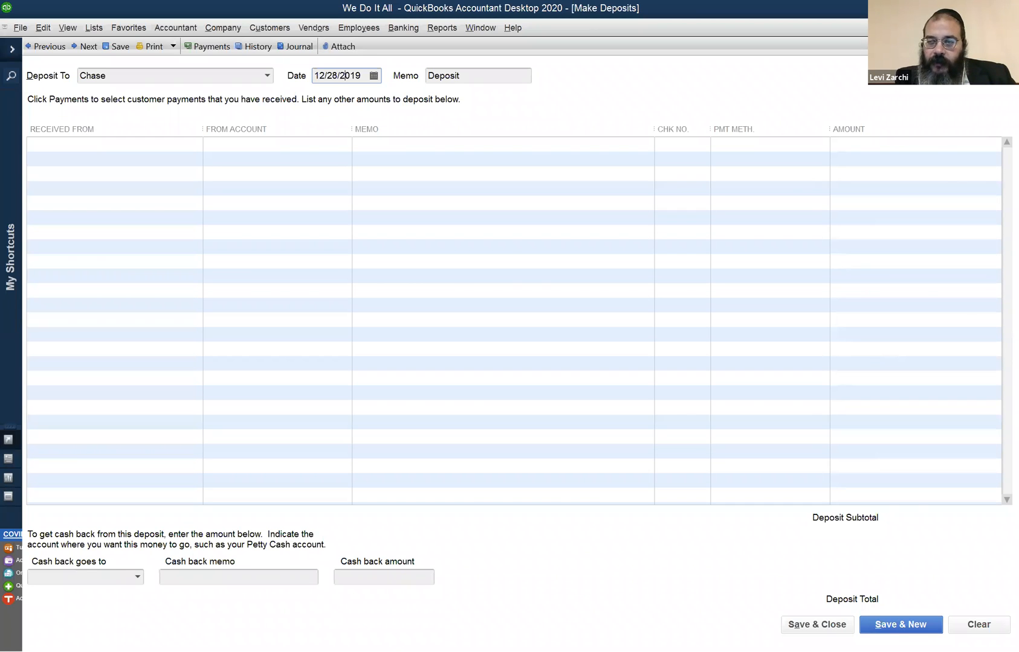
{"action": "left_click", "coordinate": [1010, 28]}
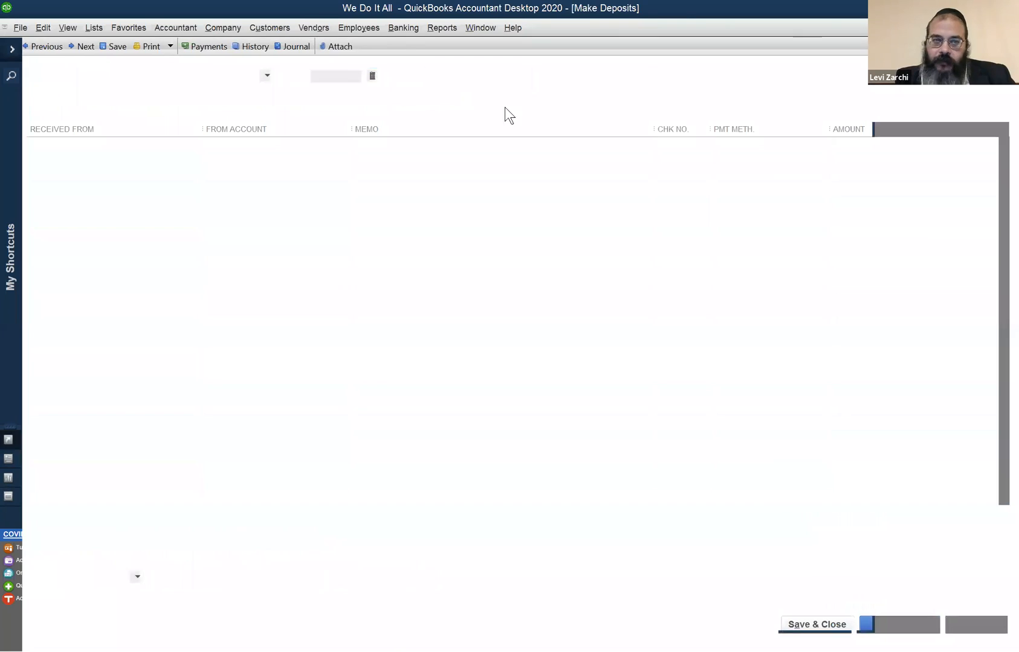
- Reopen the deposit form and reposition and enlarge the Payments to Deposit dialog to view the receipts awaiting deposit
{"action": "left_click", "coordinate": [403, 28]}
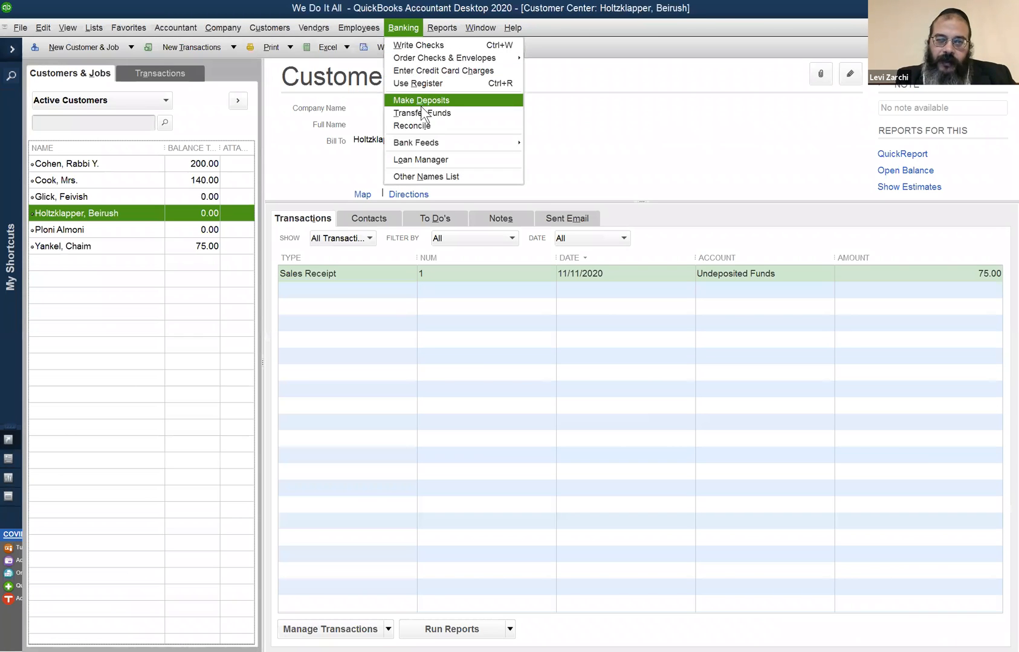
{"action": "left_click", "coordinate": [426, 98]}
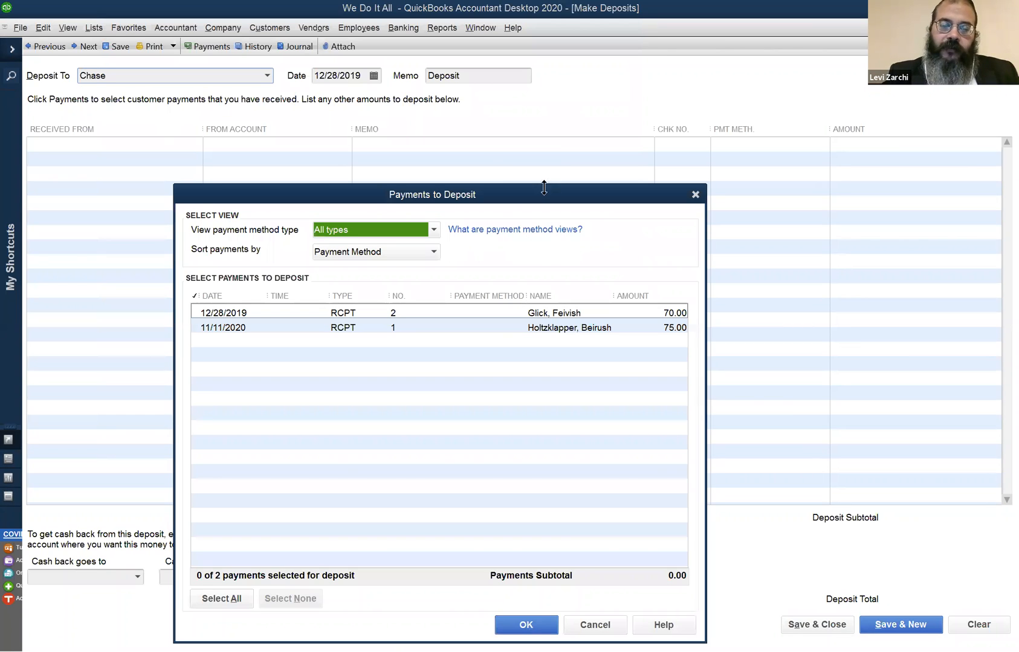
{"action": "left_click_drag", "start_coordinate": [505, 194], "coordinate": [458, 165]}
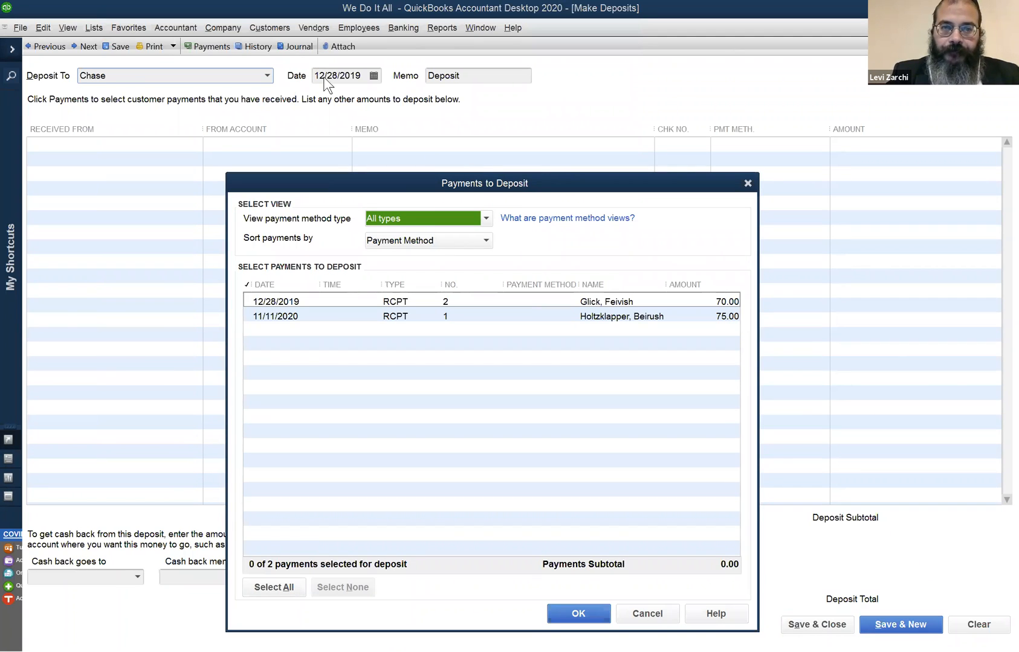
{"action": "left_click_drag", "start_coordinate": [508, 173], "coordinate": [508, 100]}
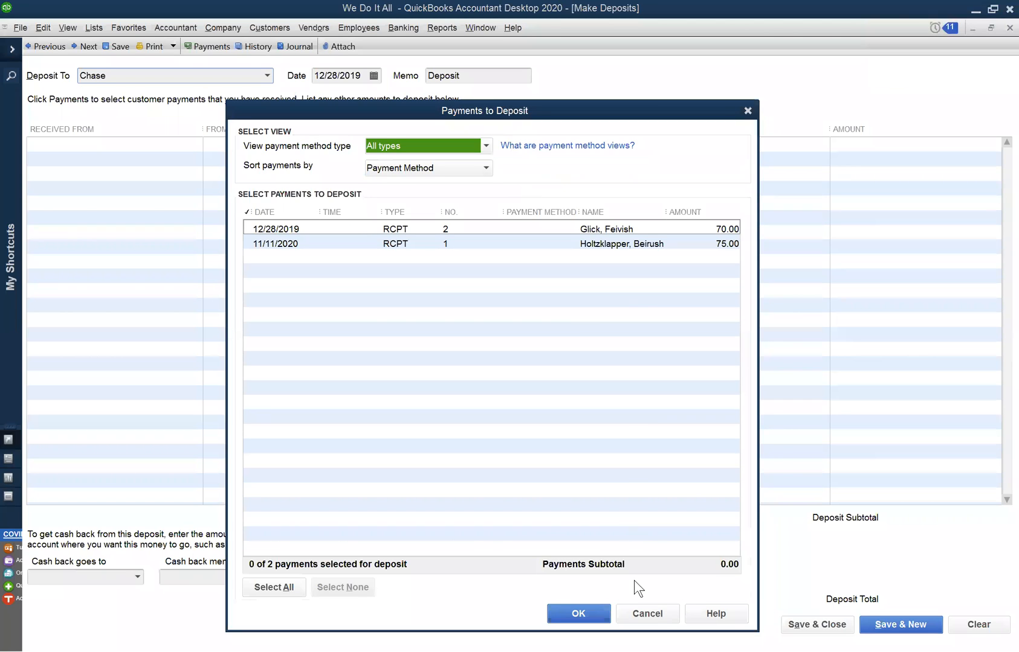
- Dismiss the Payments to Deposit dialog, check the deposit date field, and close the deposit form without recording anything
{"action": "key", "text": "Escape"}
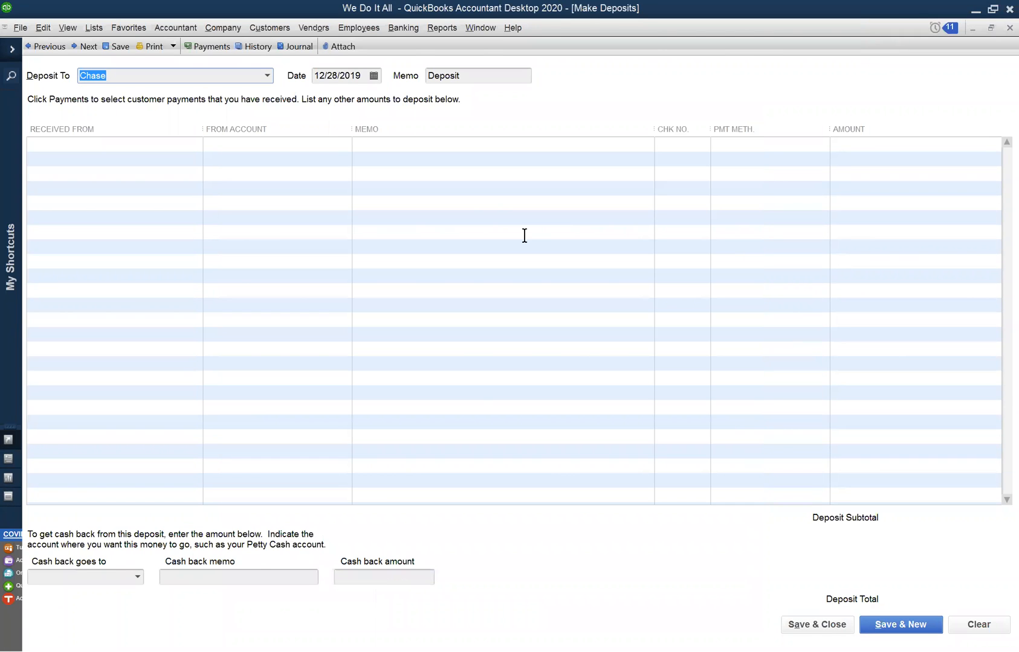
{"action": "left_click", "coordinate": [683, 385]}
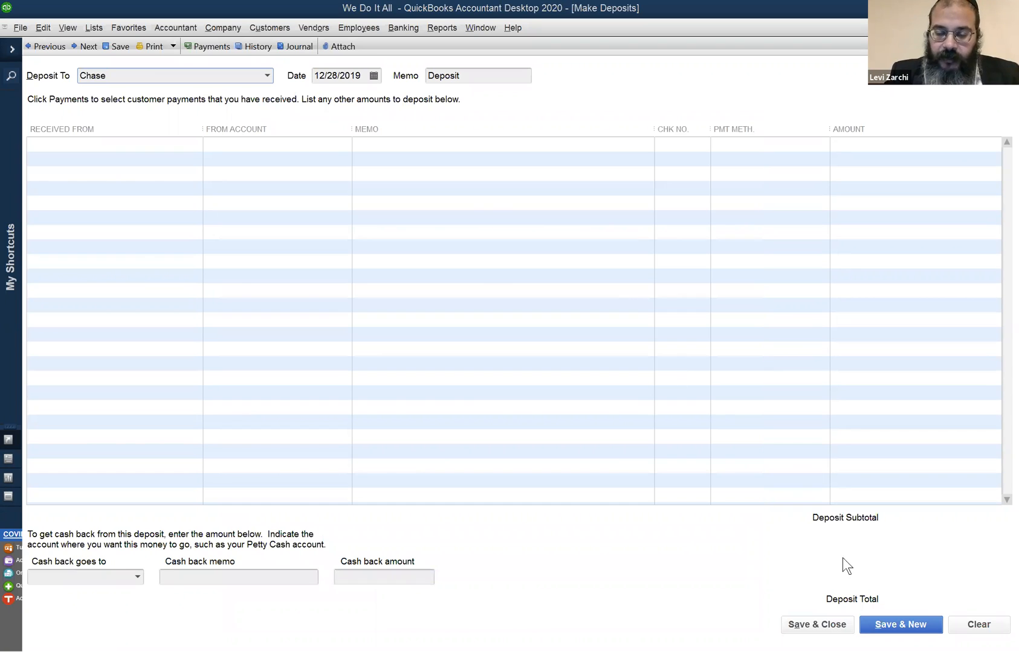
{"action": "left_click", "coordinate": [340, 76]}
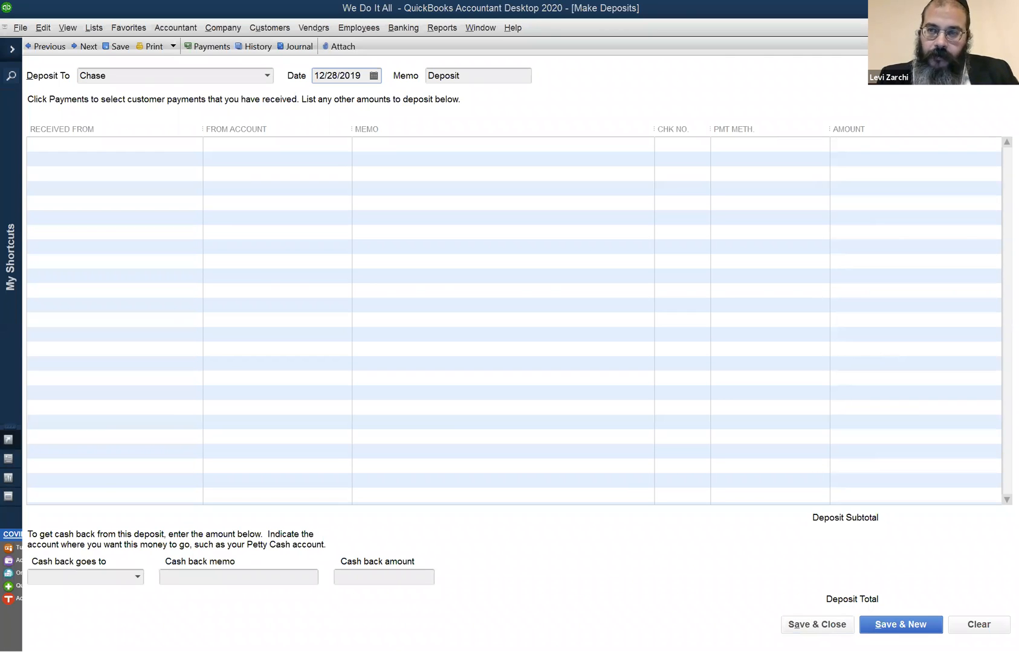
{"action": "left_click", "coordinate": [1010, 27]}
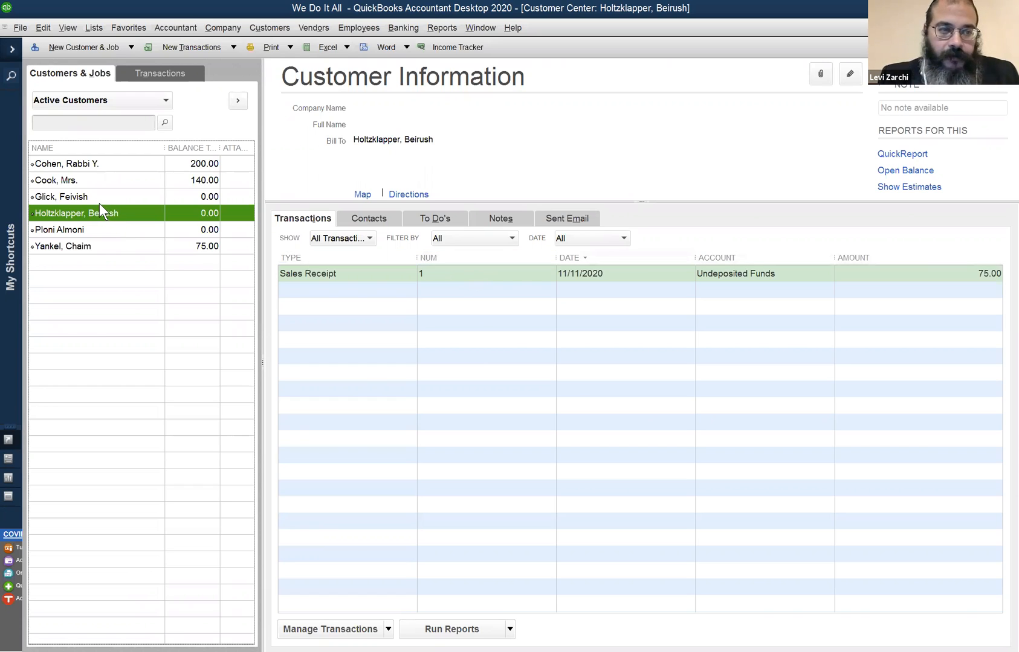
- Display the third customer's transactions in the Customer Center
{"action": "left_click", "coordinate": [205, 197]}
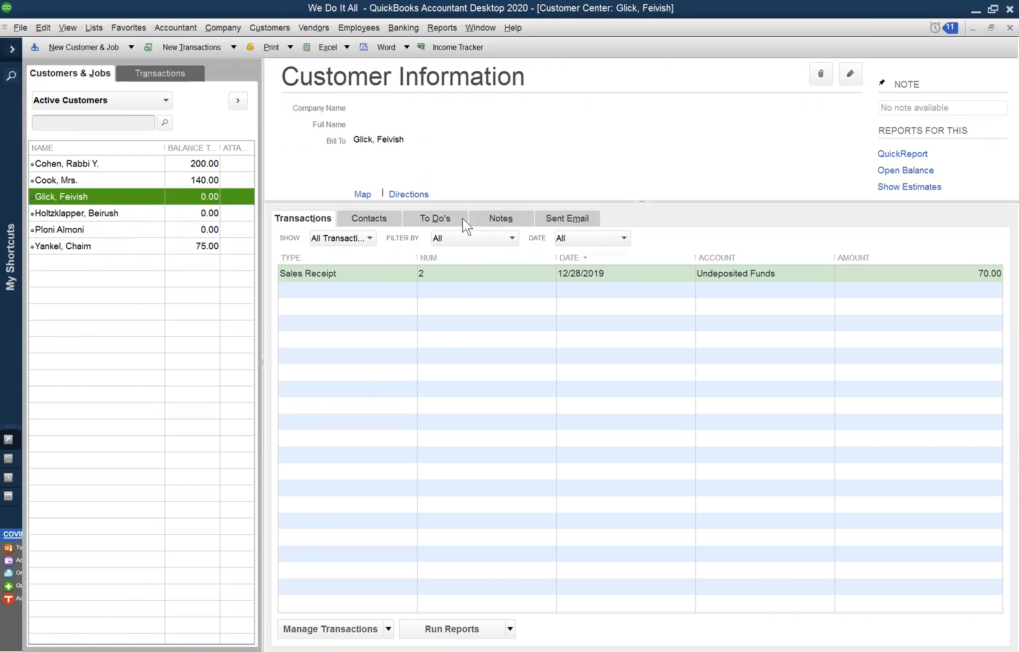
{"action": "left_click", "coordinate": [593, 293]}
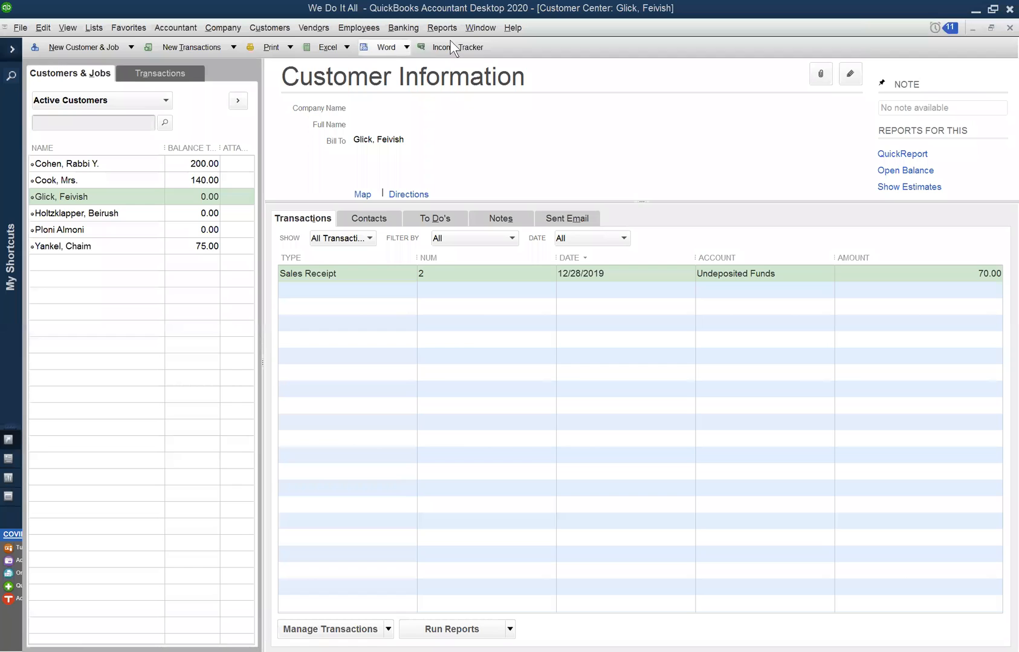
- Close all open windows in the company file and check the list of open windows
{"action": "left_click", "coordinate": [474, 27]}
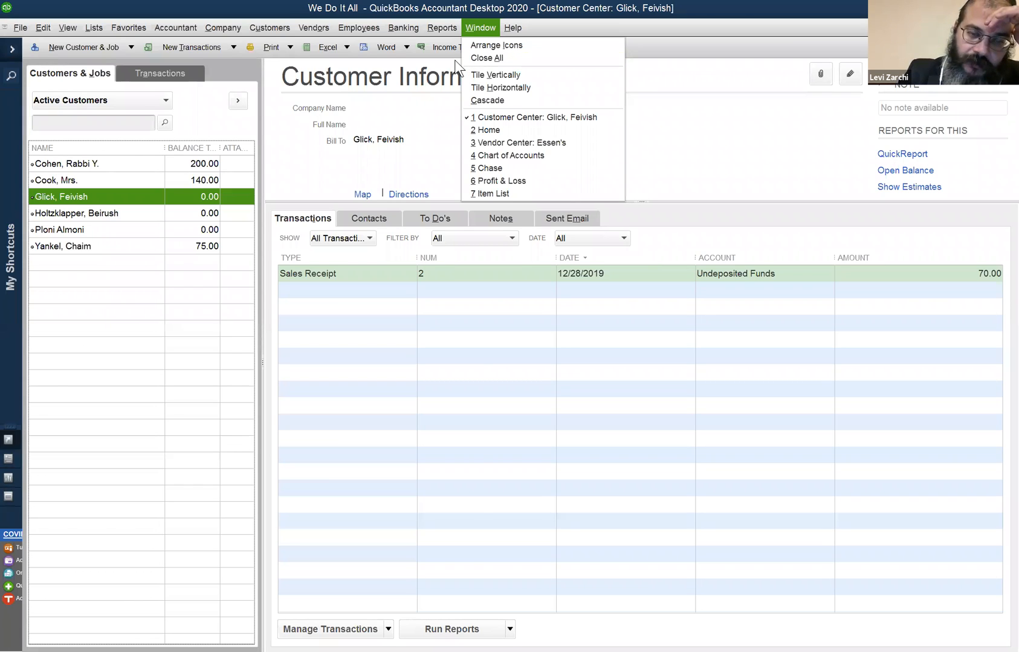
{"action": "left_click", "coordinate": [500, 56]}
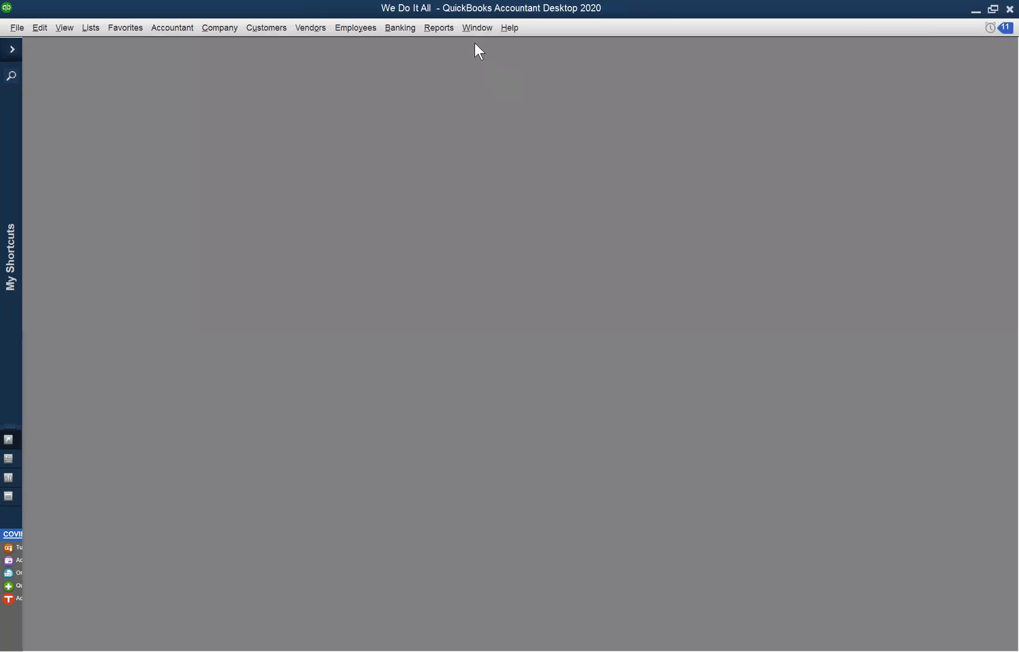
{"action": "left_click", "coordinate": [474, 28]}
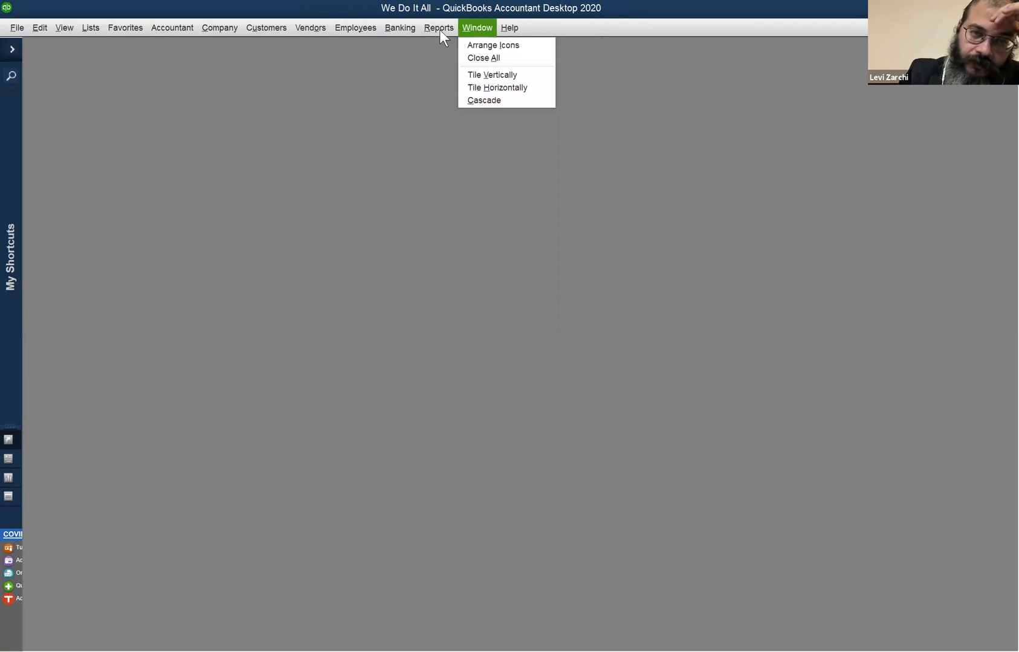
{"action": "mouse_move", "coordinate": [435, 30]}
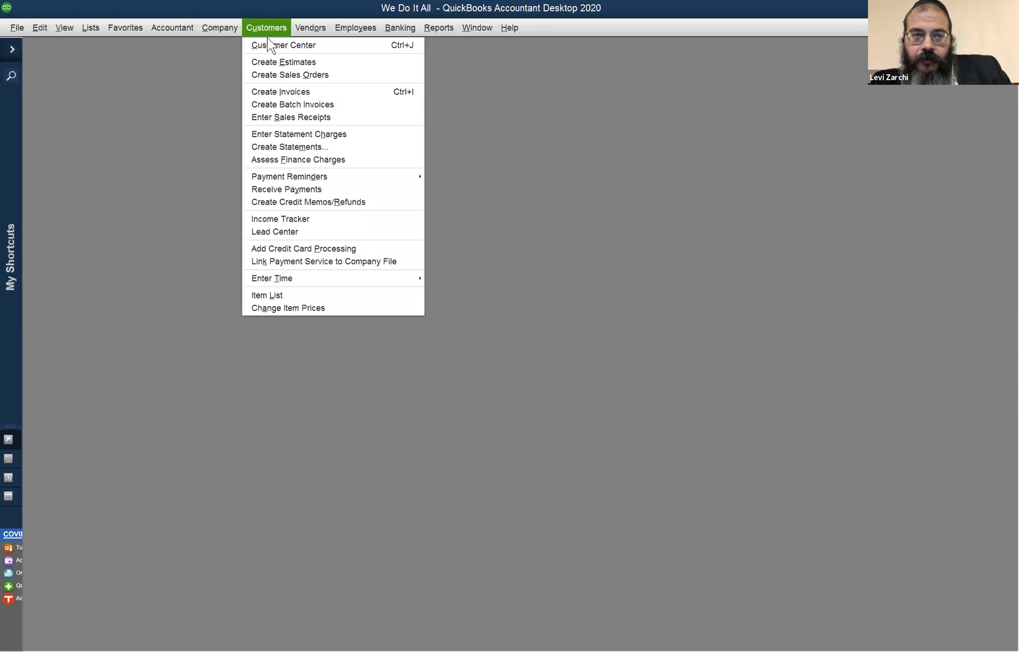
- Open the Customer Center and view the fourth customer's transactions and the actions available for that customer
{"action": "left_click", "coordinate": [266, 45]}
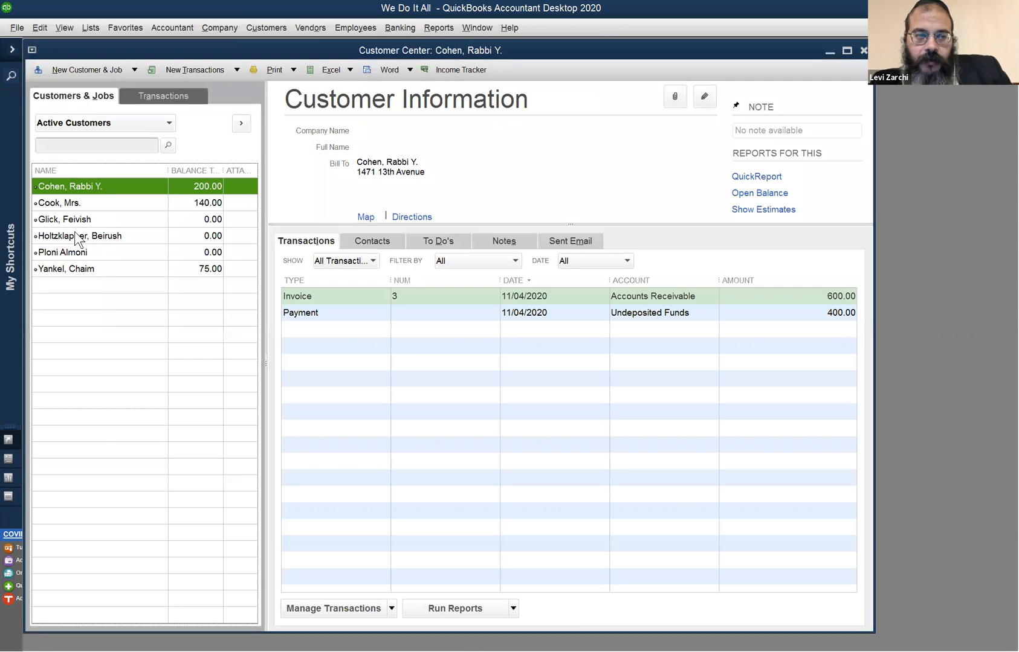
{"action": "right_click", "coordinate": [73, 240]}
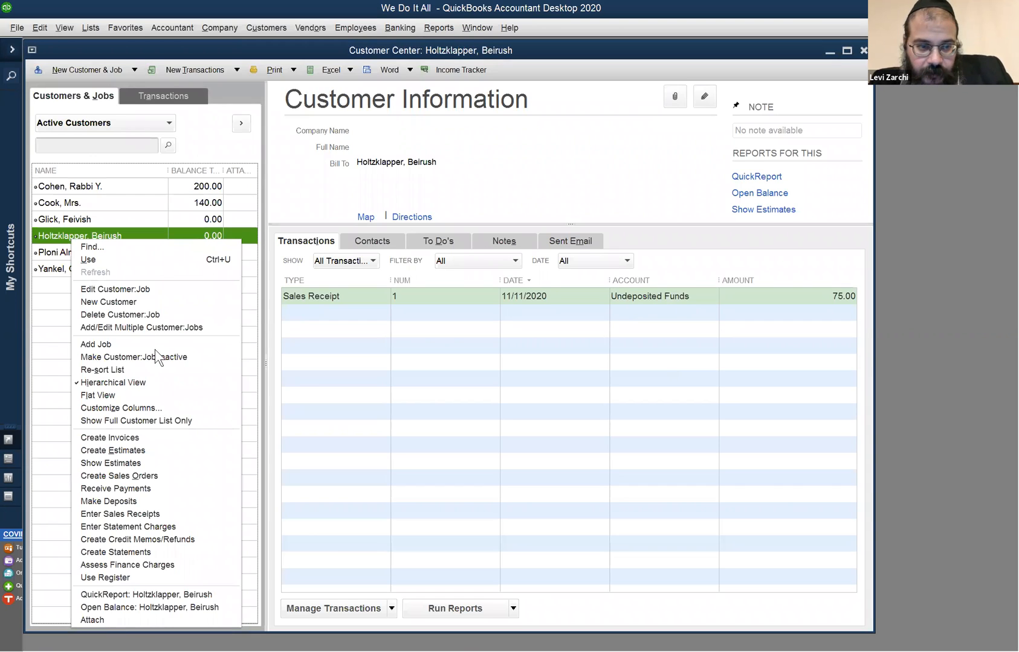
{"action": "left_click", "coordinate": [550, 483]}
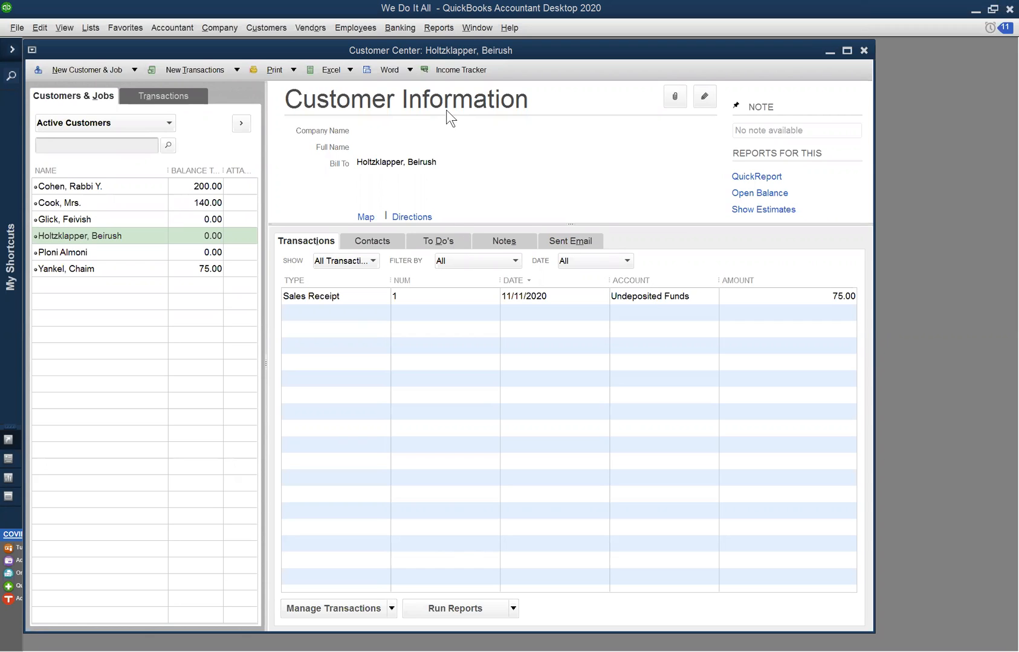
- Check the list of open windows and close them all, including the Customer Center
{"action": "left_click", "coordinate": [485, 26]}
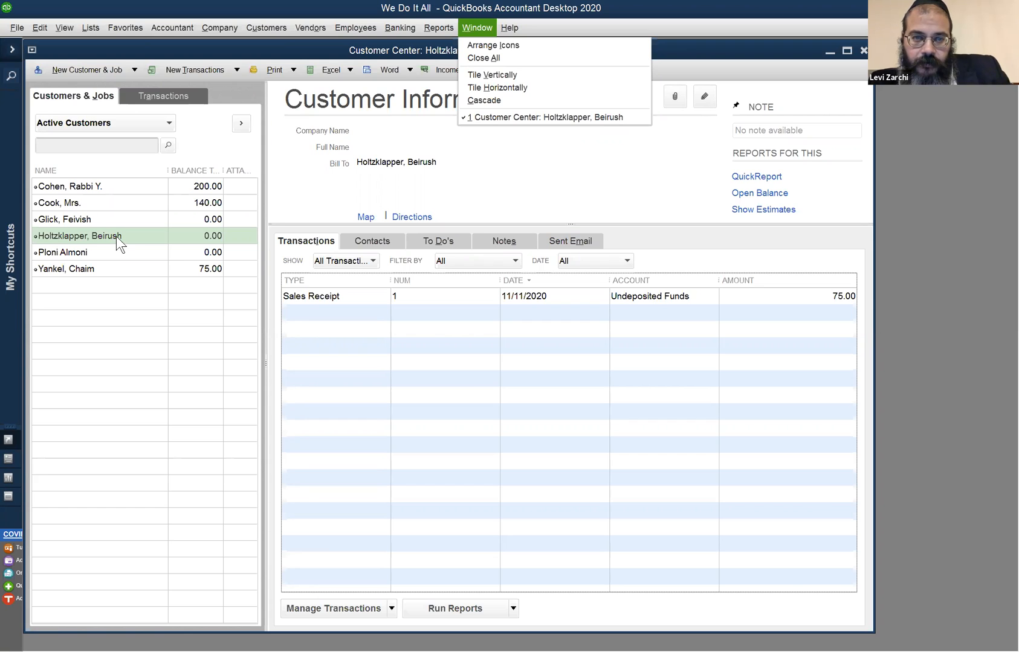
{"action": "mouse_move", "coordinate": [451, 26]}
{"action": "left_click", "coordinate": [473, 58]}
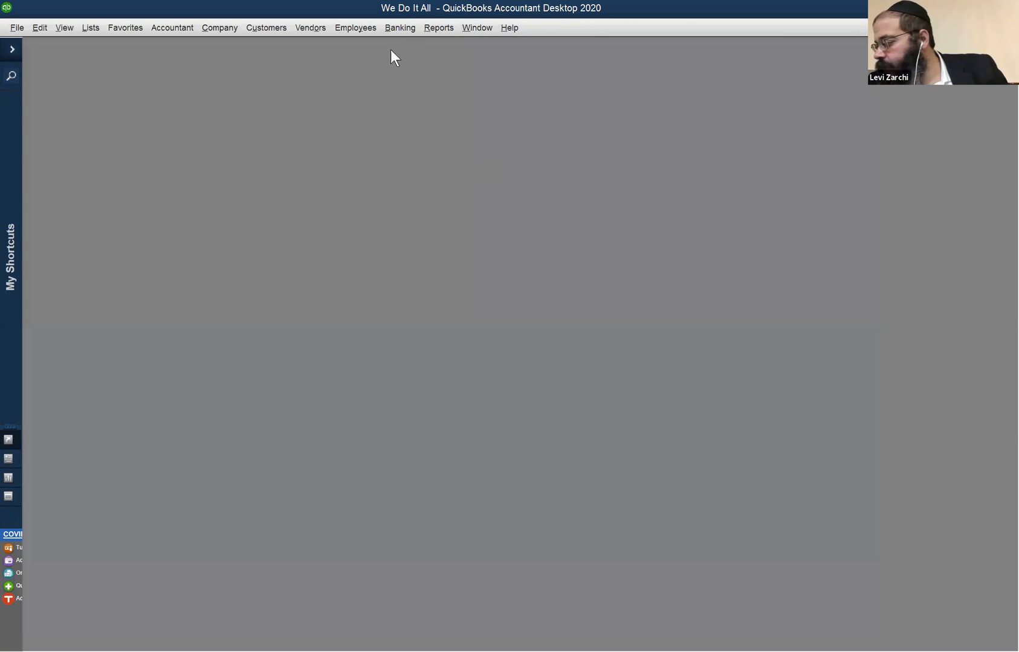
- Reopen the Customer Center and display the fourth customer's sales receipt transaction
{"action": "left_click", "coordinate": [320, 28]}
{"action": "left_click", "coordinate": [269, 45]}
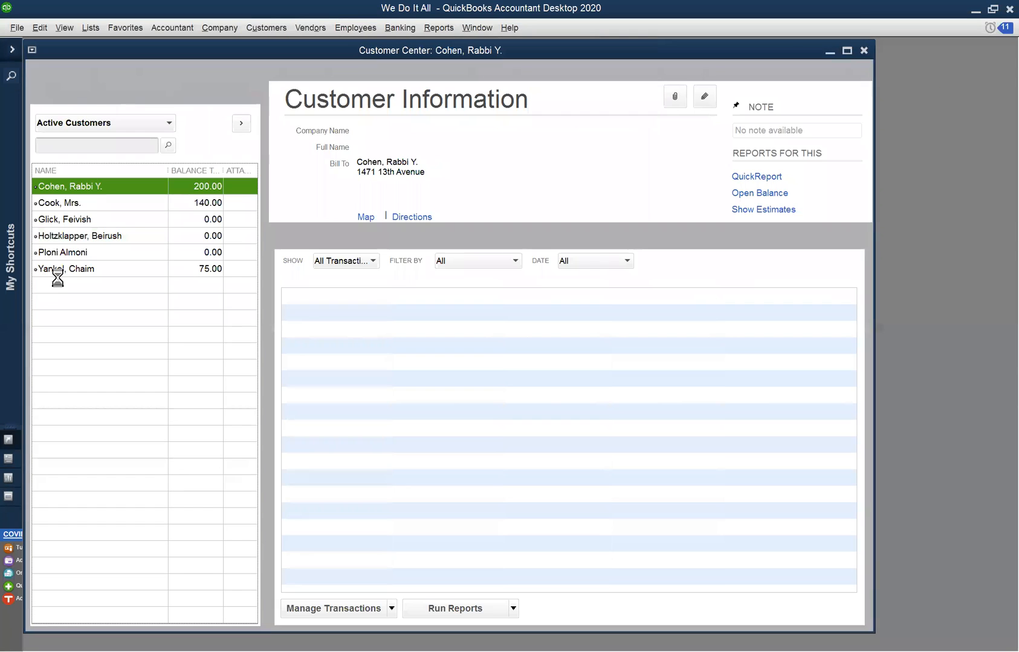
{"action": "left_click", "coordinate": [81, 236]}
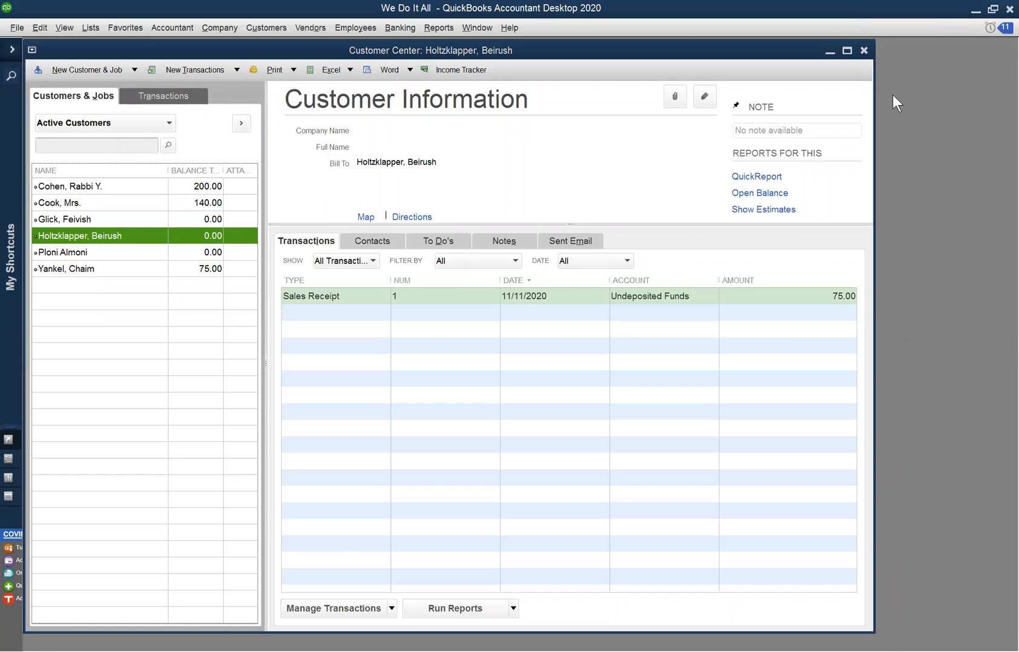
{"action": "left_click", "coordinate": [351, 404]}
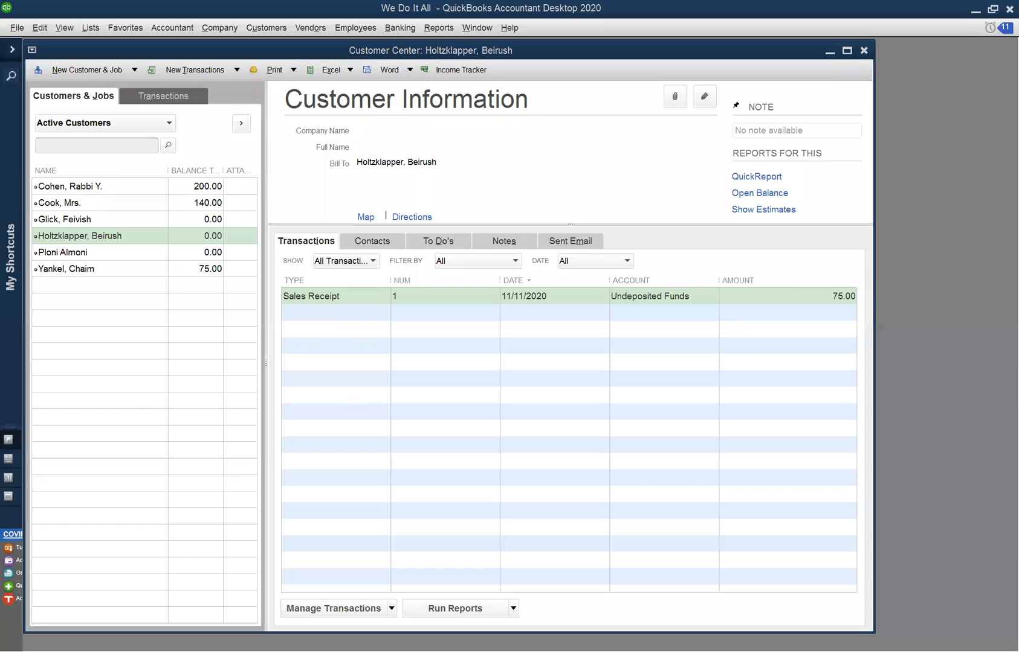